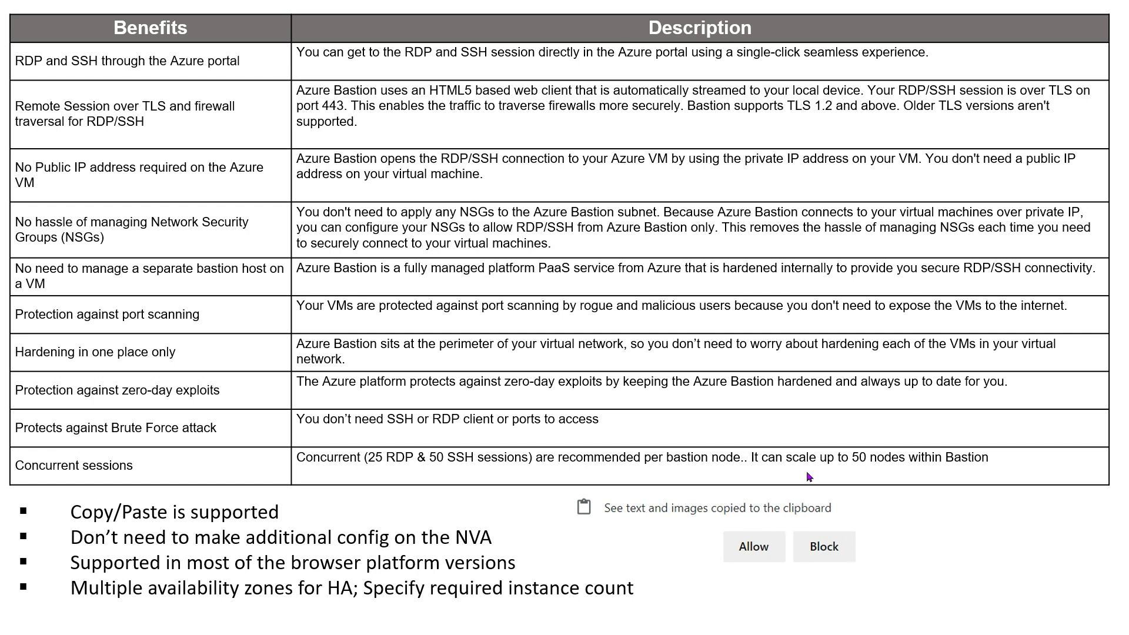
# Switch from the slides to the Azure portal in the browser and start creating a new Bastion.
pyautogui.press('Right')
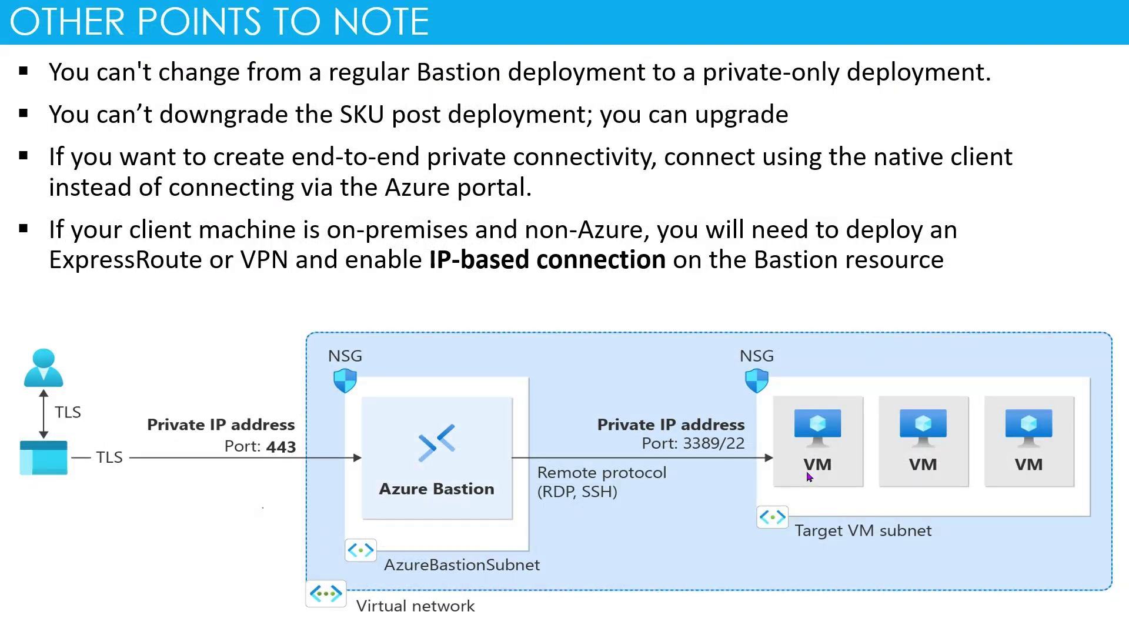
pyautogui.hotkey('alt', 'Tab')
pyautogui.hotkey('alt', 'Tab')
pyautogui.hotkey('alt', 'Tab')
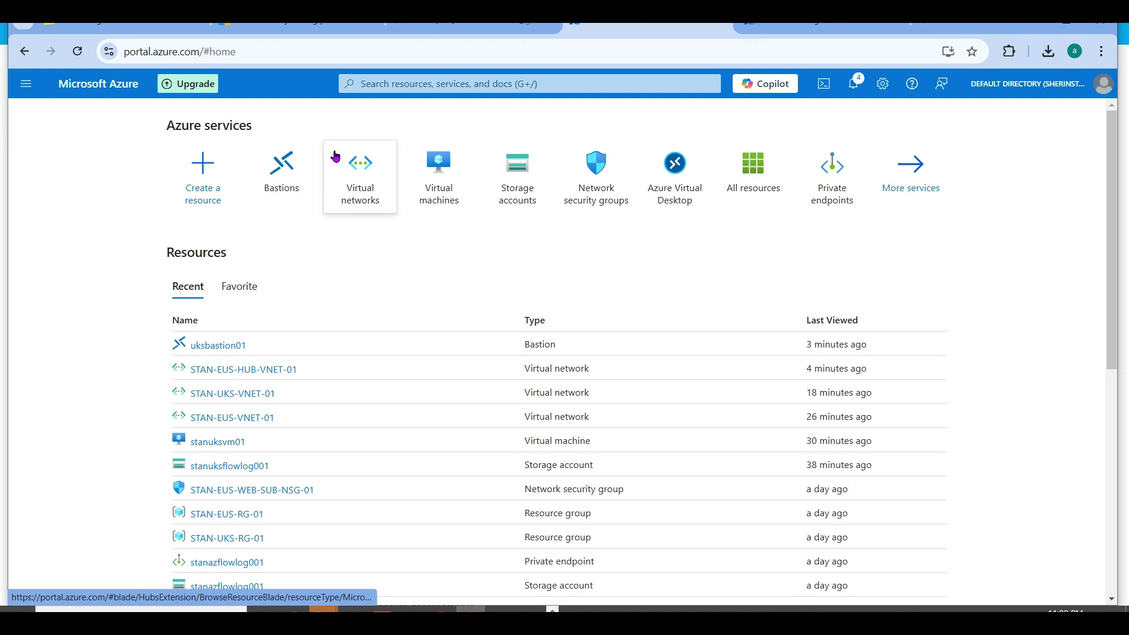
pyautogui.click(289, 167)
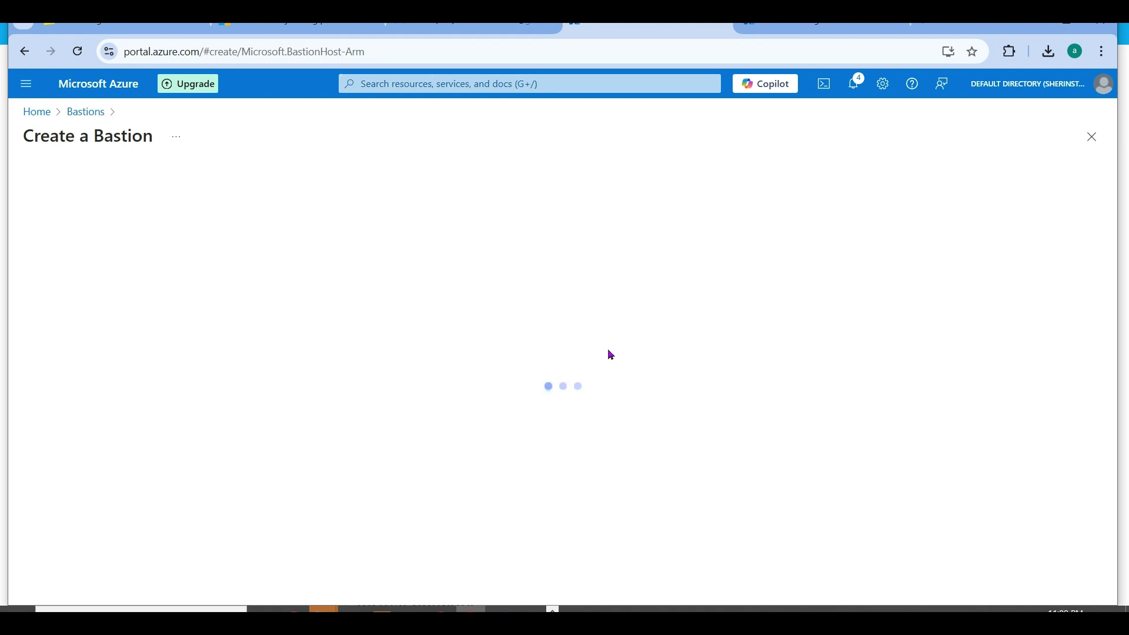
# Assign the Bastion to resource group STAN-EUS-RG-01 and name it eusbastion01.
pyautogui.click(482, 303)
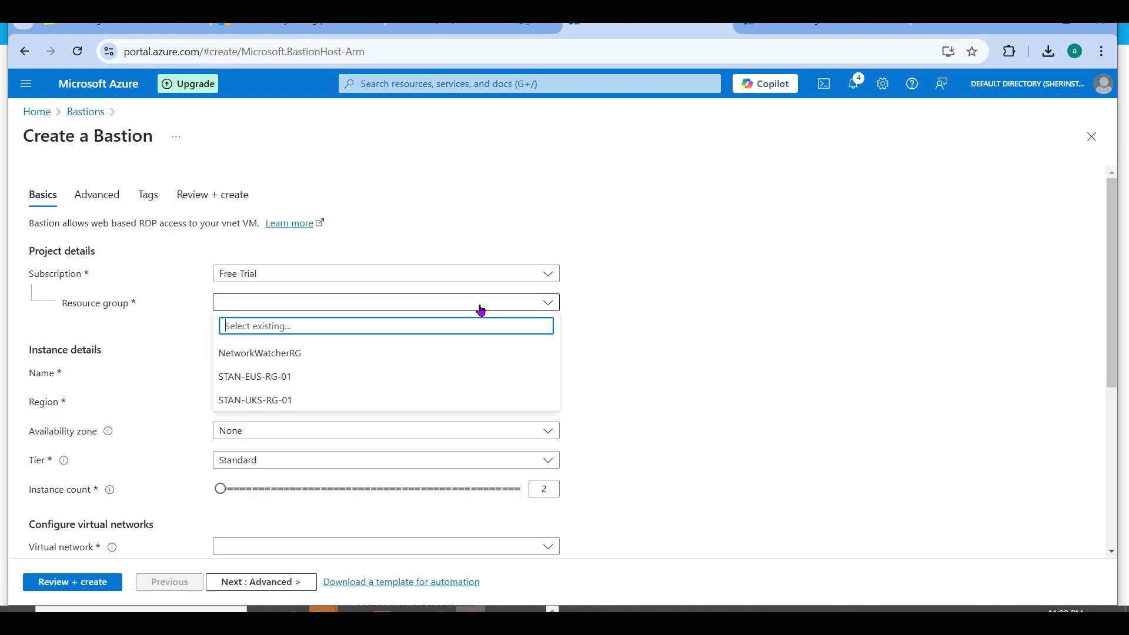
pyautogui.click(313, 379)
pyautogui.click(279, 376)
pyautogui.write('eusbastion01')
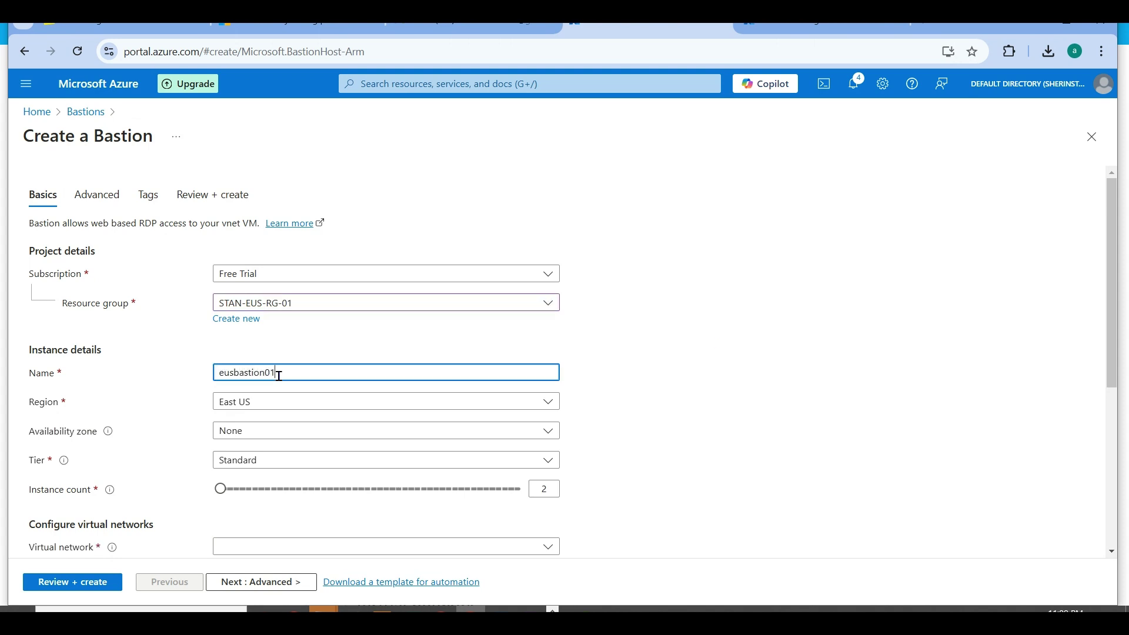
# Choose the Standard tier for the Bastion and keep its instance count at 2.
pyautogui.moveTo(1109, 328); pyautogui.dragTo(1116, 402)
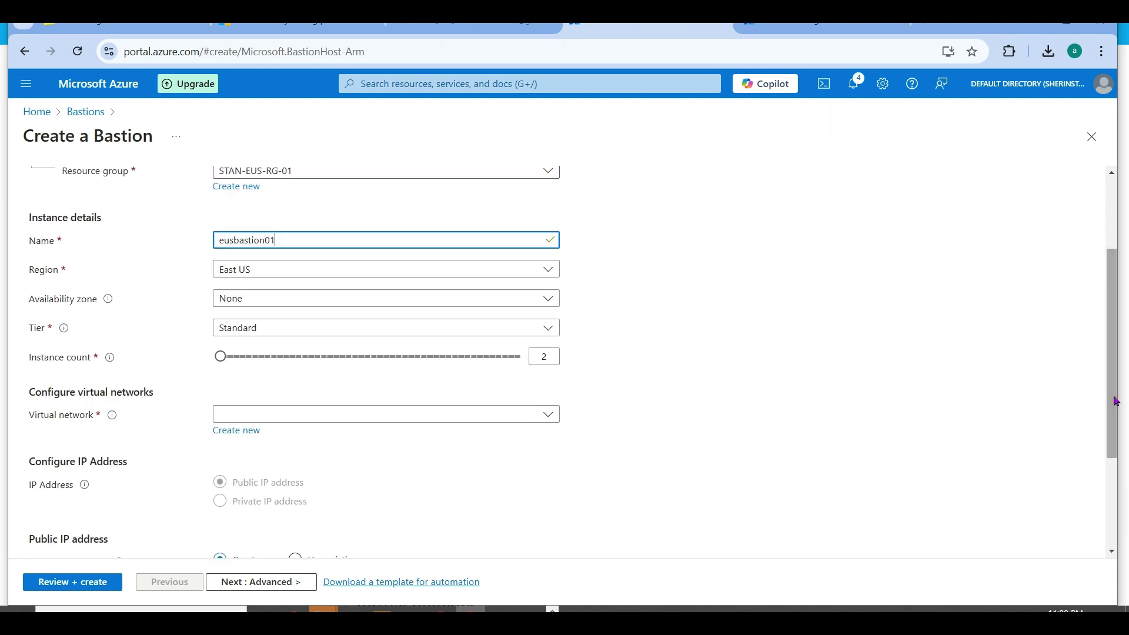
pyautogui.click(500, 327)
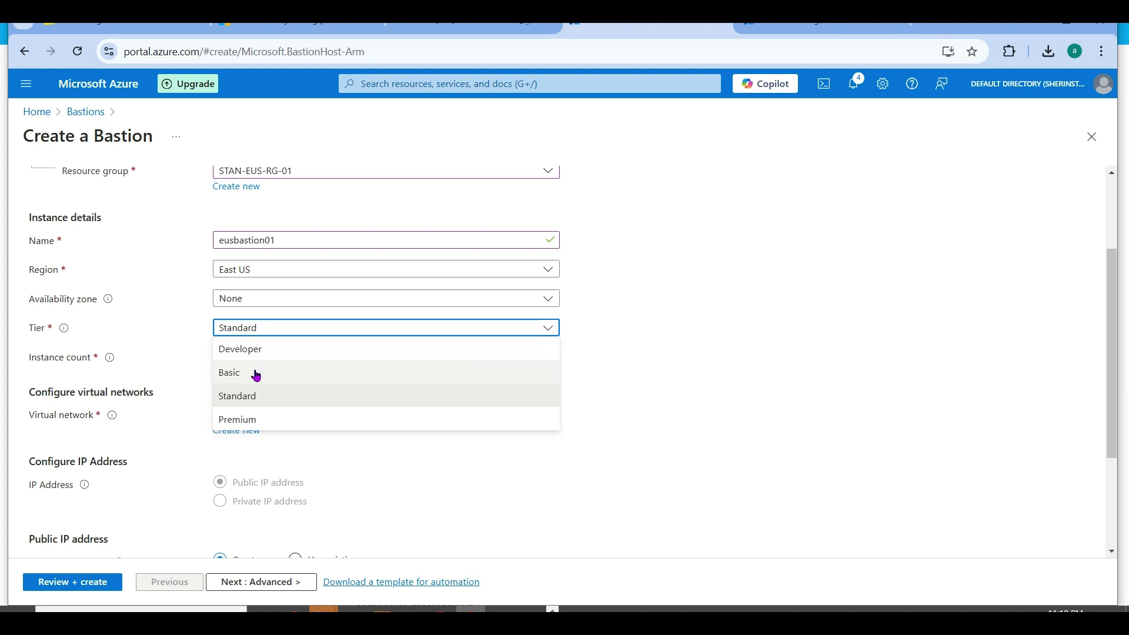
pyautogui.click(277, 402)
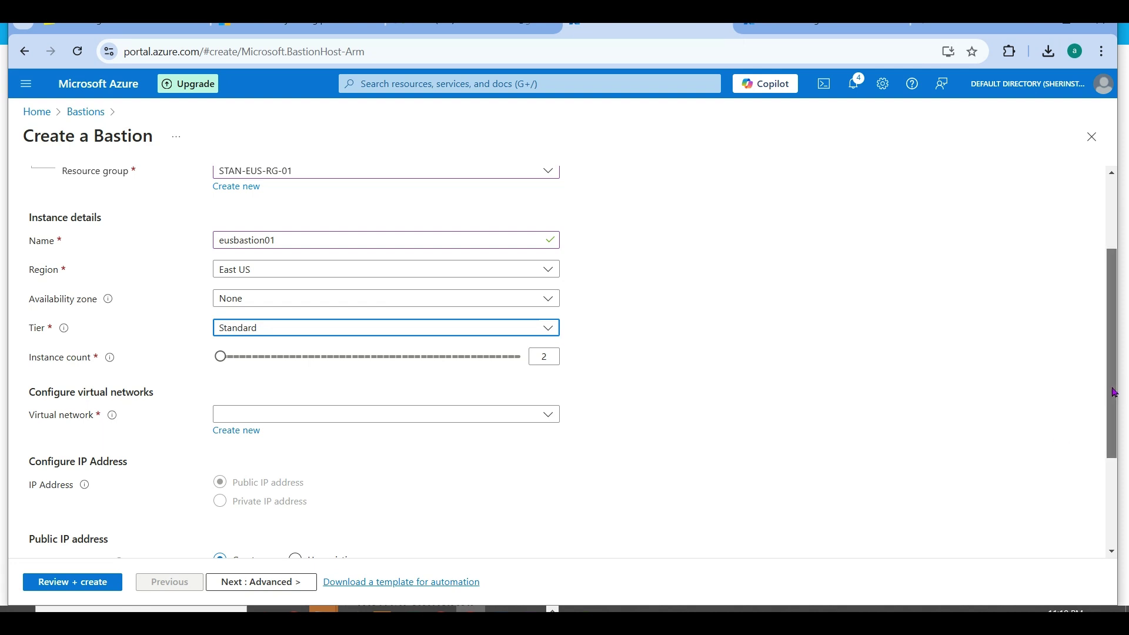
pyautogui.moveTo(1116, 393); pyautogui.dragTo(1115, 403)
pyautogui.moveTo(220, 340)
pyautogui.mouseDown()
pyautogui.moveTo(545, 336)
pyautogui.moveTo(453, 355)
pyautogui.moveTo(225, 354)
pyautogui.mouseUp()
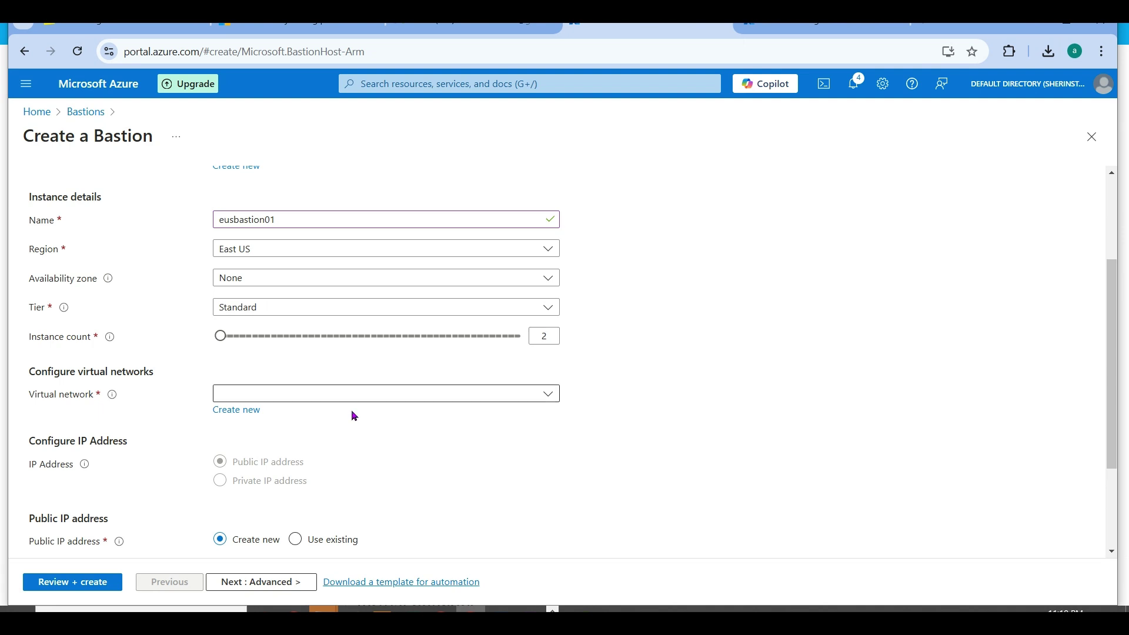
# Select STAN-EUS-HUB-VNET-01 as the Bastion's virtual network and check the public IP address settings.
pyautogui.click(553, 390)
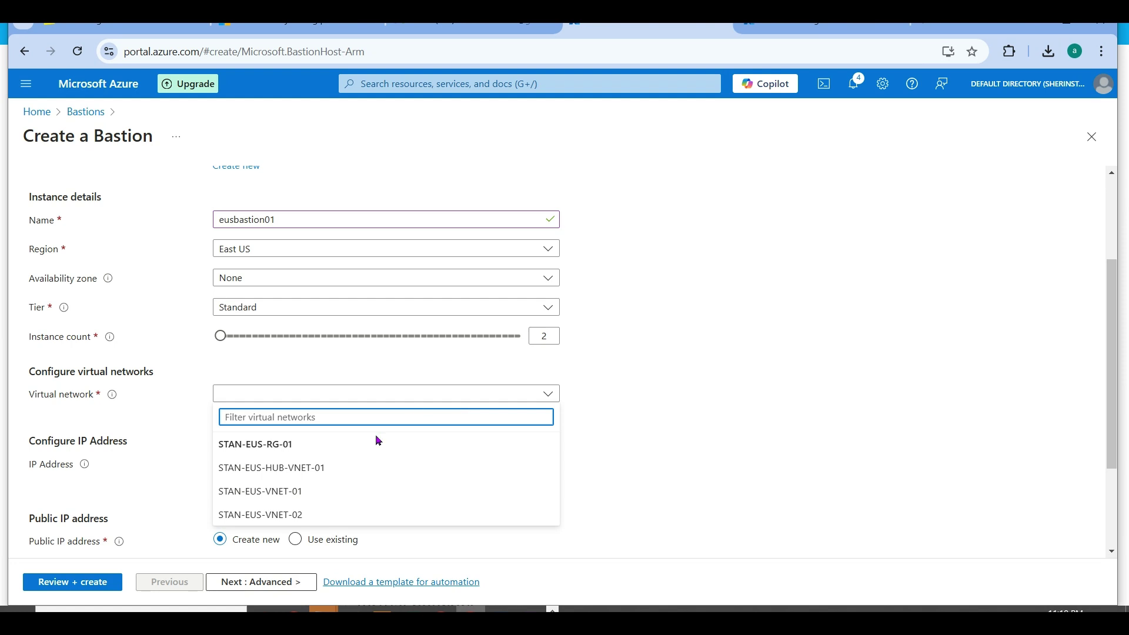
pyautogui.click(327, 468)
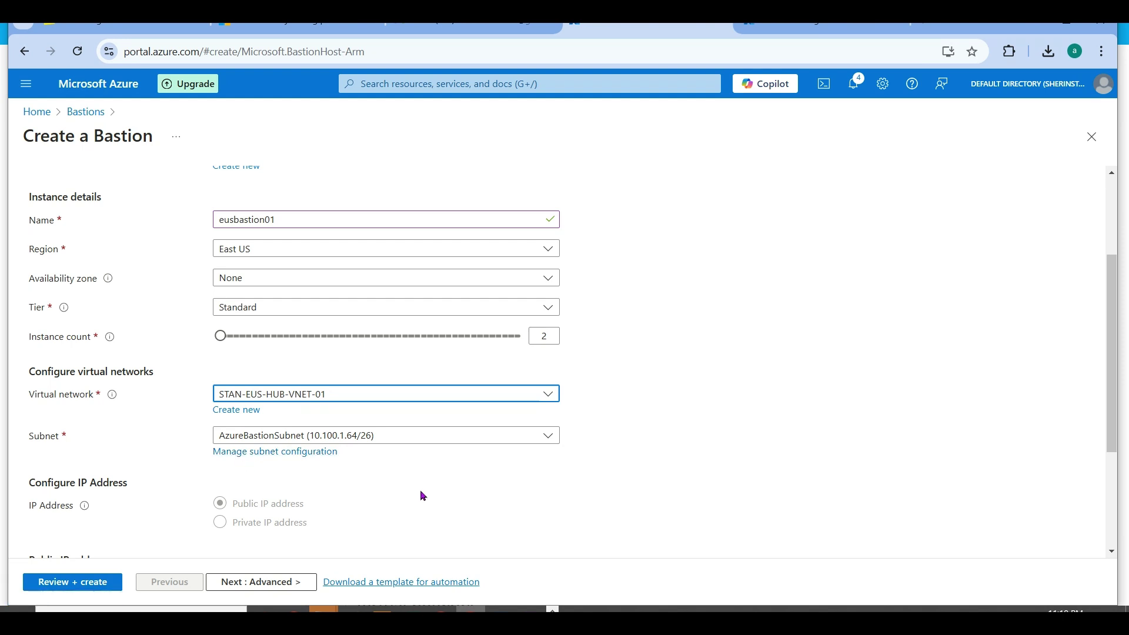
pyautogui.moveTo(1111, 369); pyautogui.dragTo(1117, 496)
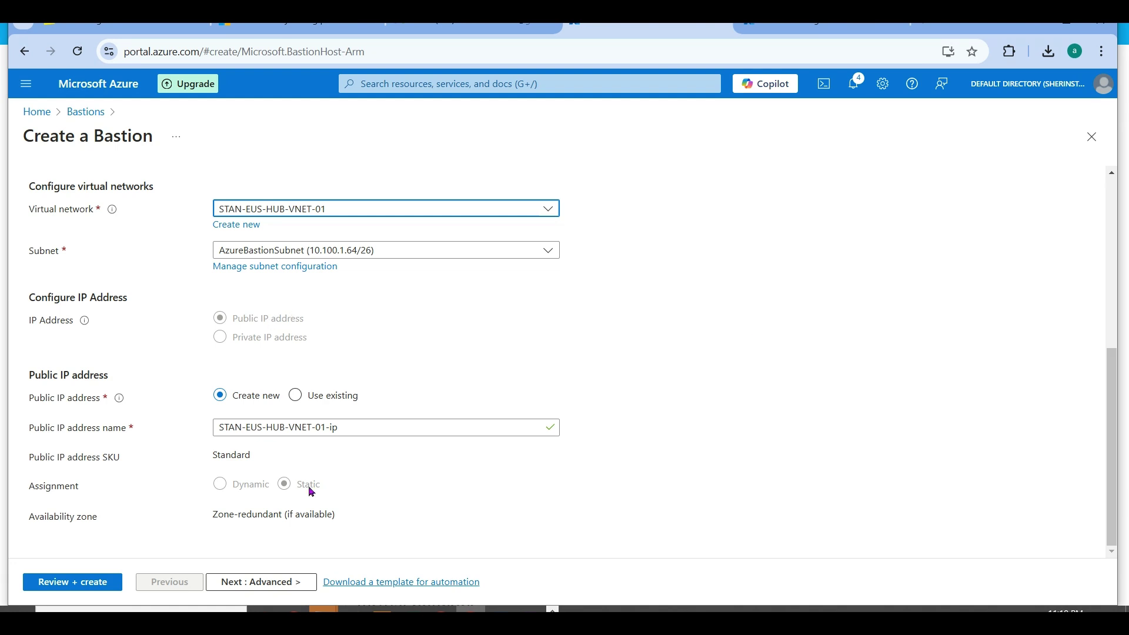
pyautogui.doubleClick(224, 456)
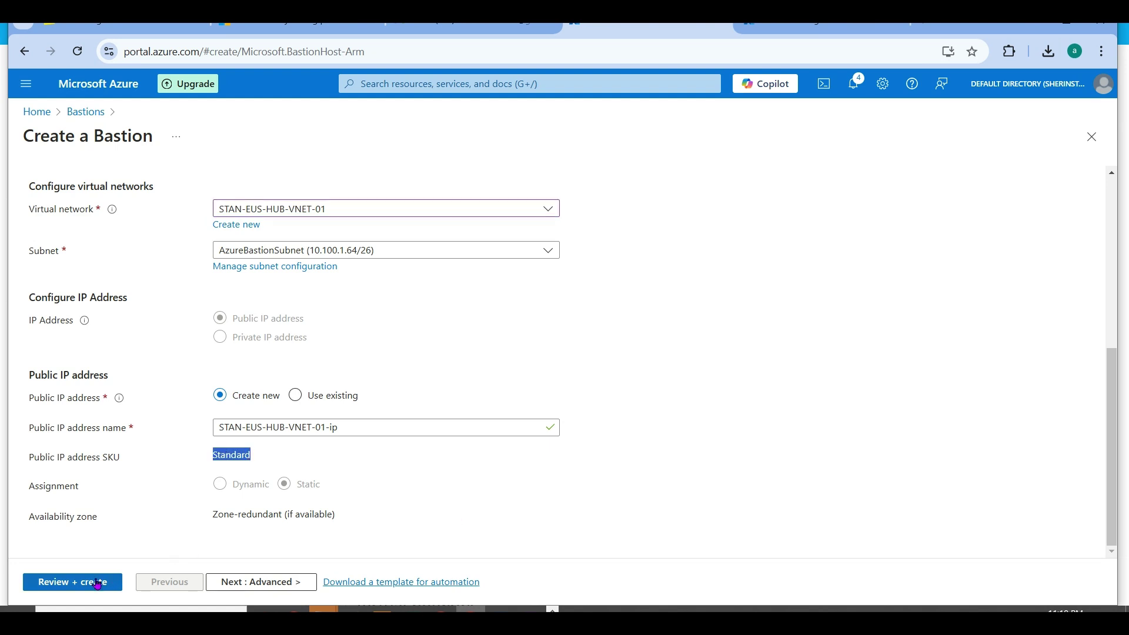
# Enable IP-based connection, Kerberos authentication, native client support and Shareable Link for the Bastion, and submit the configuration for review.
pyautogui.click(222, 581)
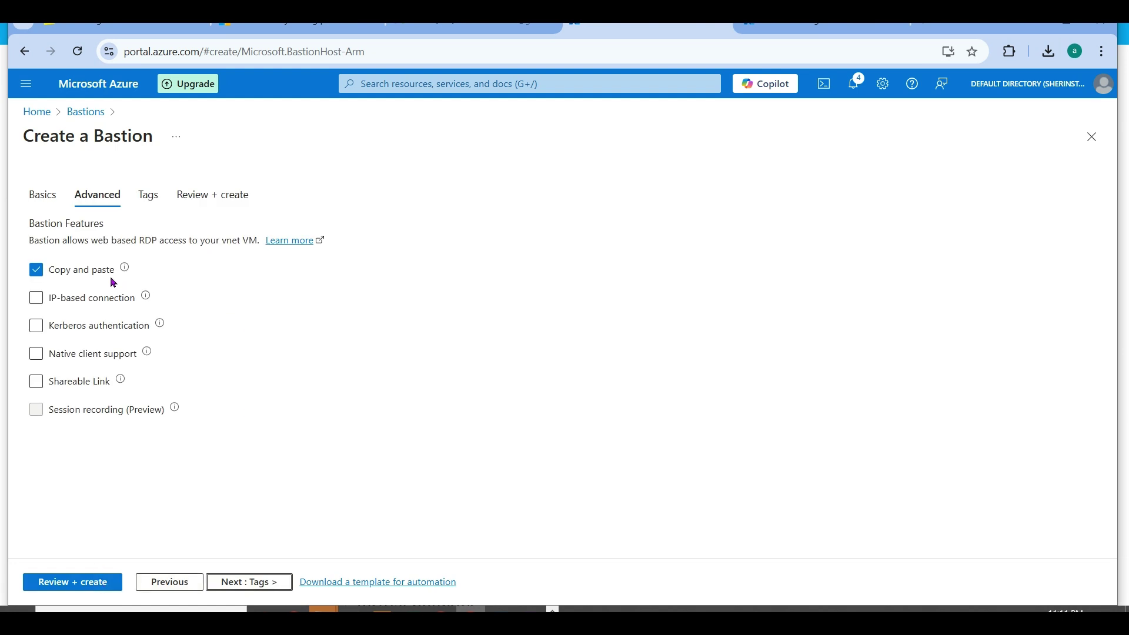
pyautogui.click(98, 298)
pyautogui.click(91, 333)
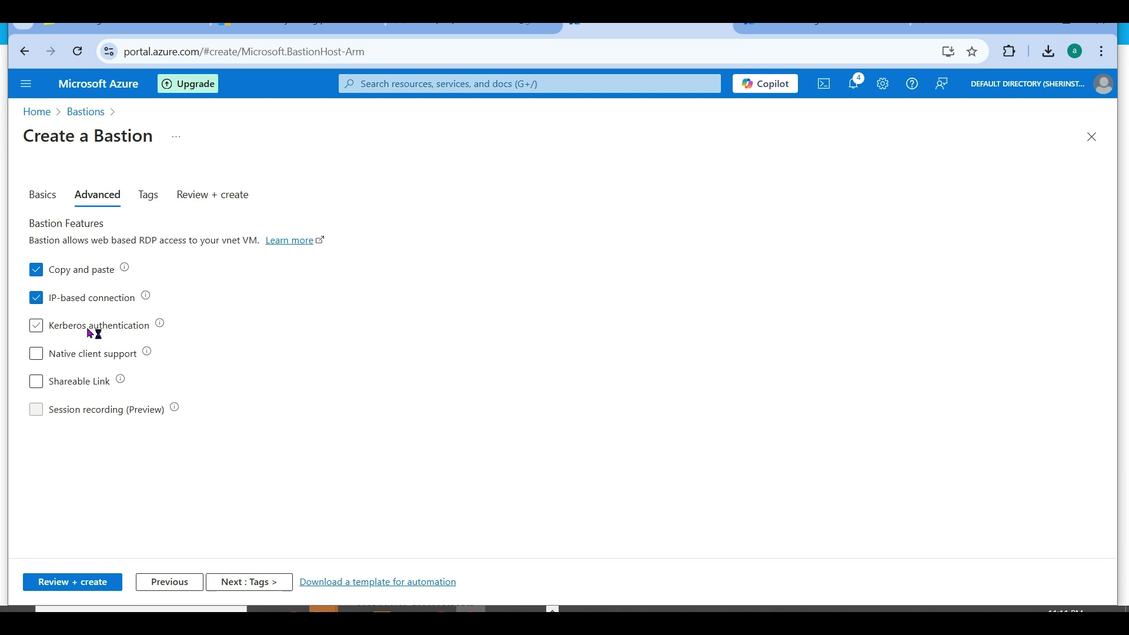
pyautogui.click(91, 334)
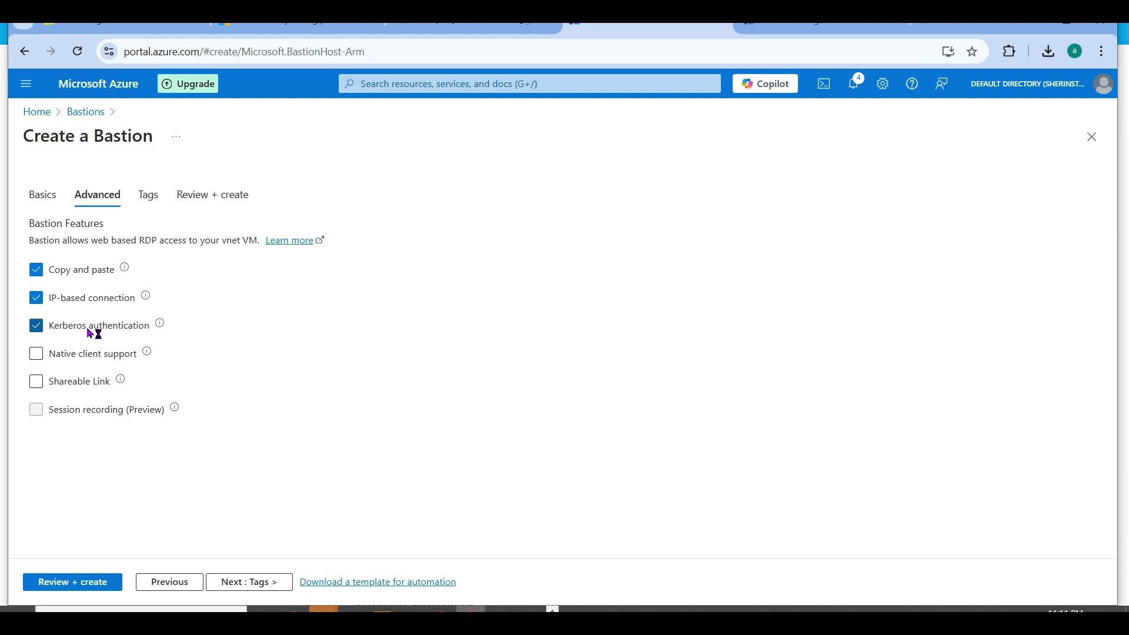
pyautogui.click(70, 391)
pyautogui.click(86, 356)
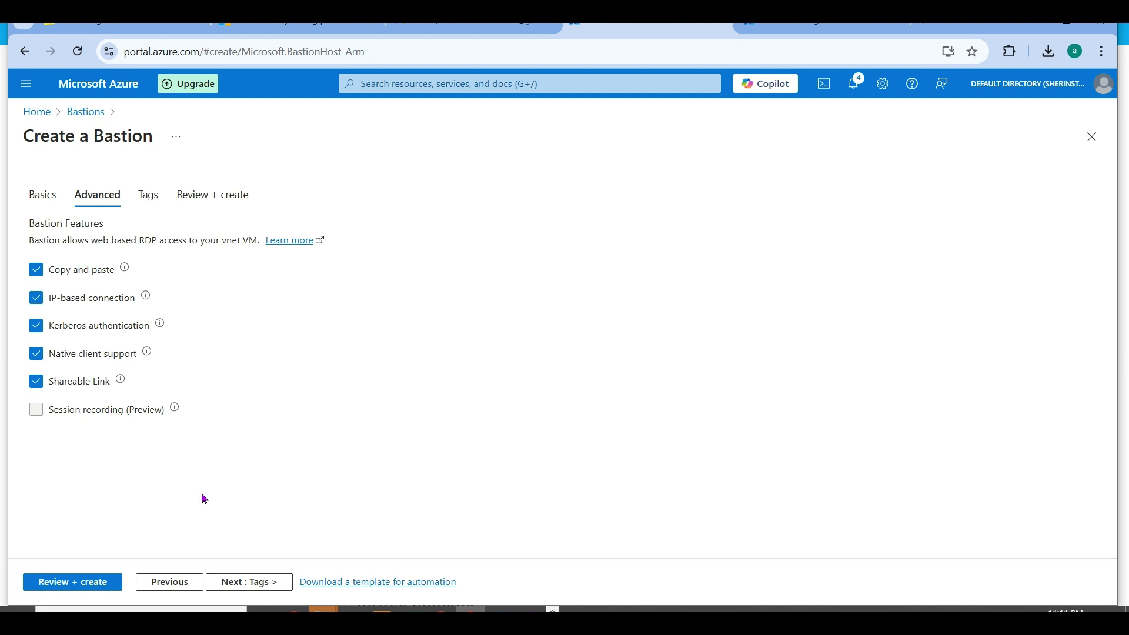
pyautogui.click(96, 582)
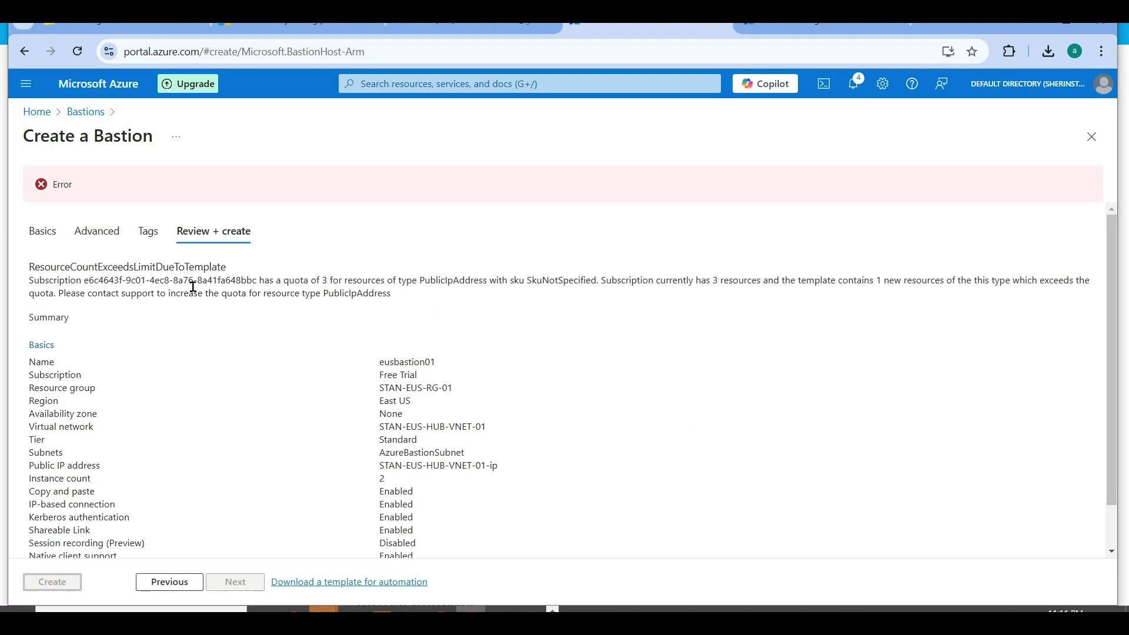
pyautogui.moveTo(303, 287); pyautogui.dragTo(462, 282)
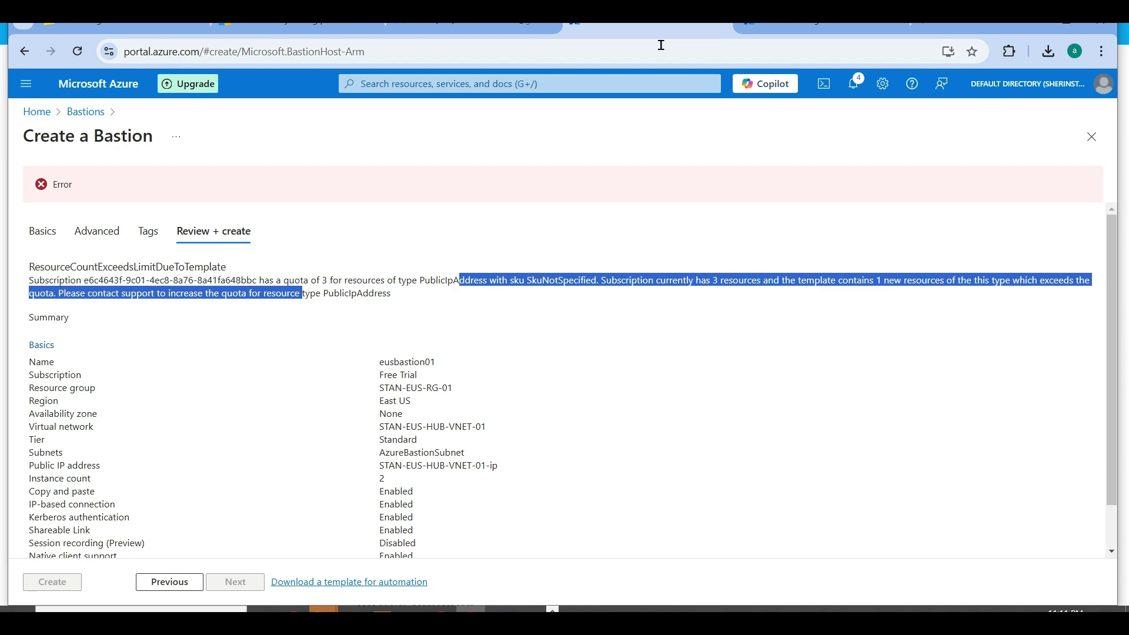
# In the other Azure portal tab, search for "public" and open the list of public IP addresses.
pyautogui.click(769, 28)
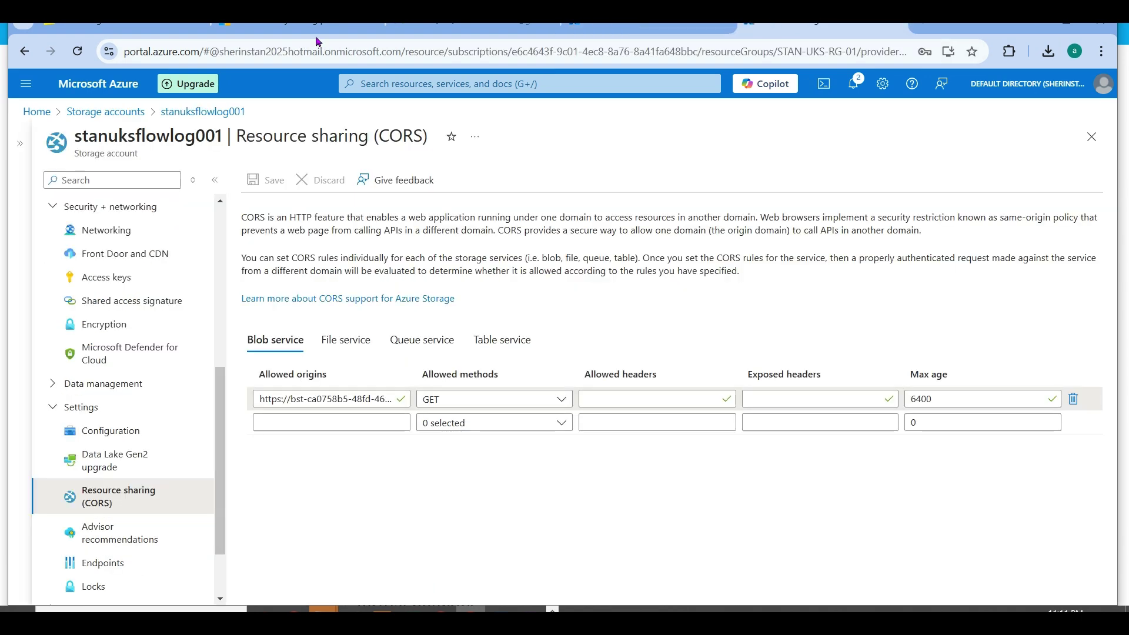
pyautogui.click(44, 113)
pyautogui.click(378, 81)
pyautogui.write('pul')
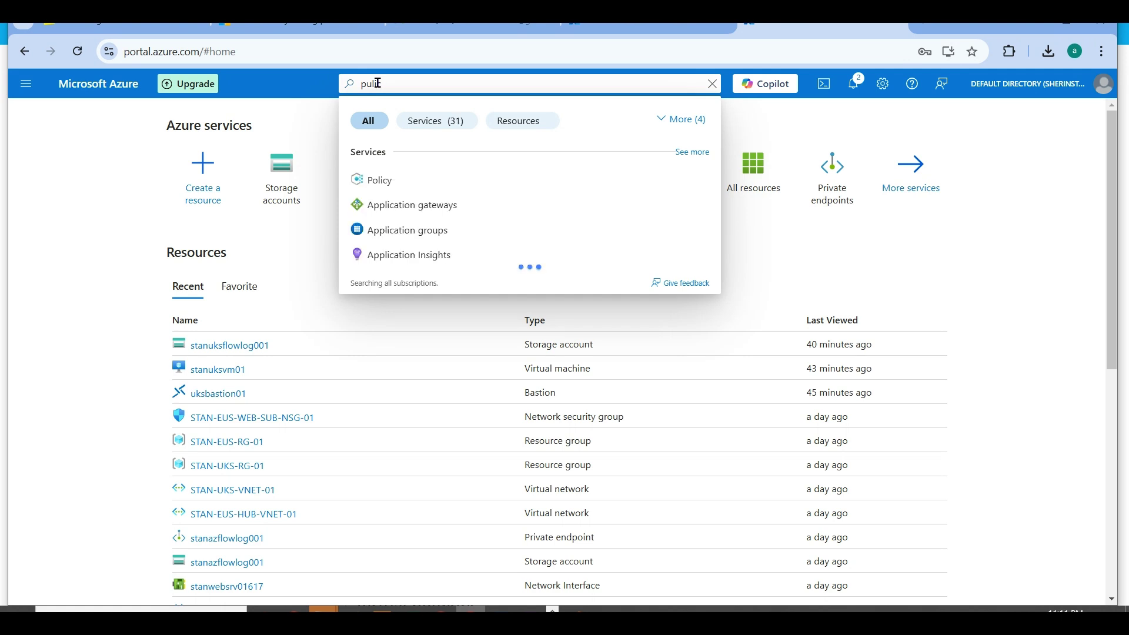
pyautogui.press('BackSpace')
pyautogui.write('blic')
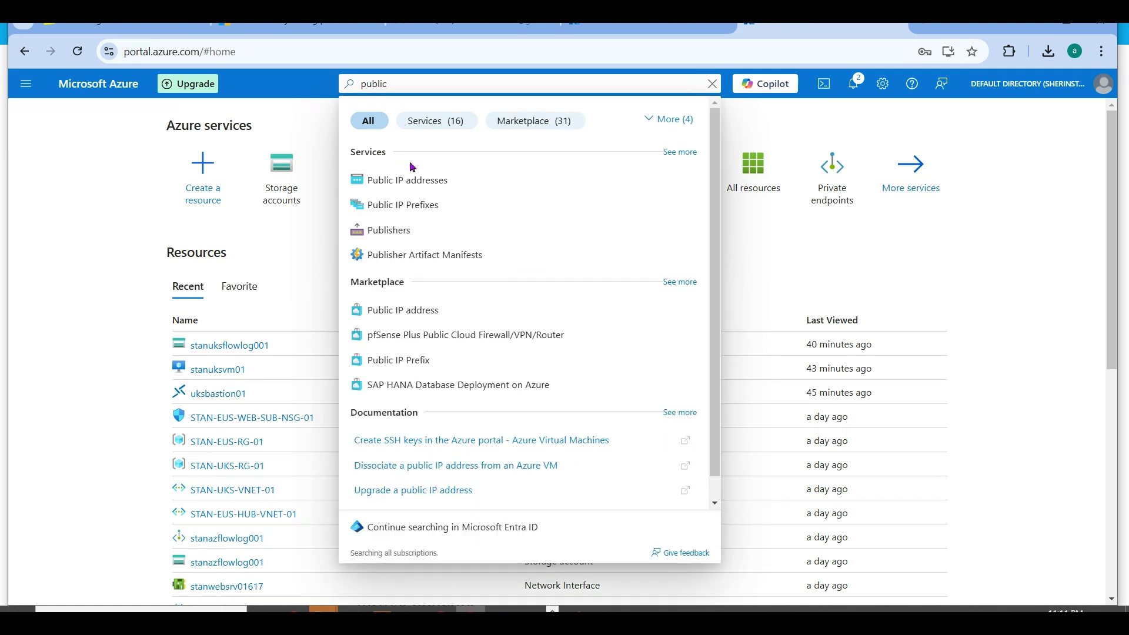
pyautogui.click(403, 180)
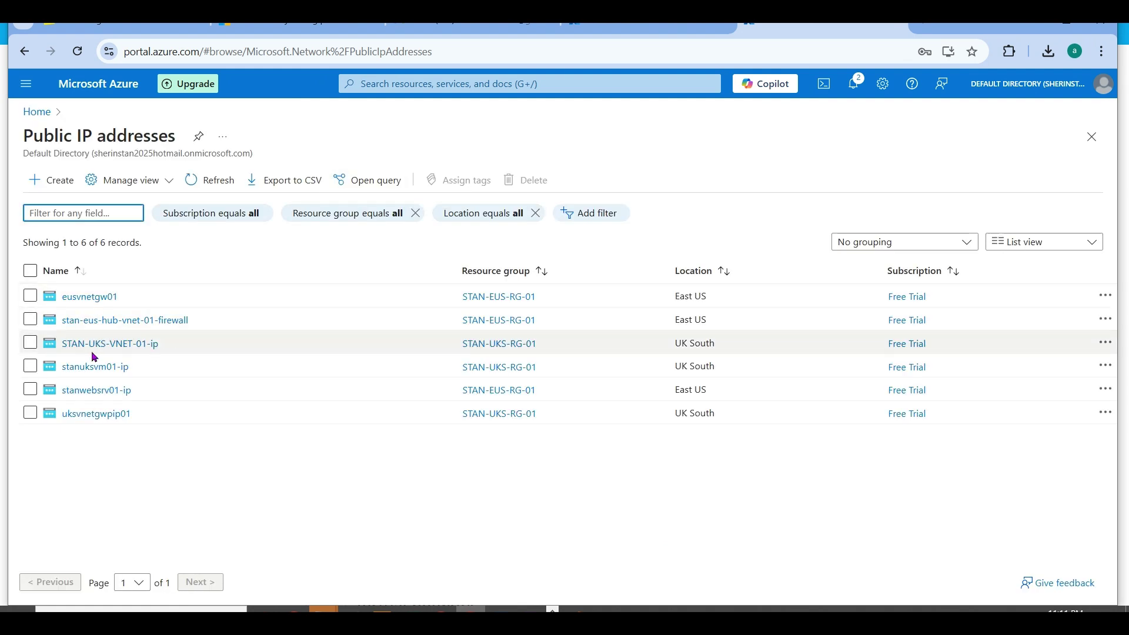
# Delete the public IP address eusvnetgw01, confirming the deletion with "delete".
pyautogui.click(30, 295)
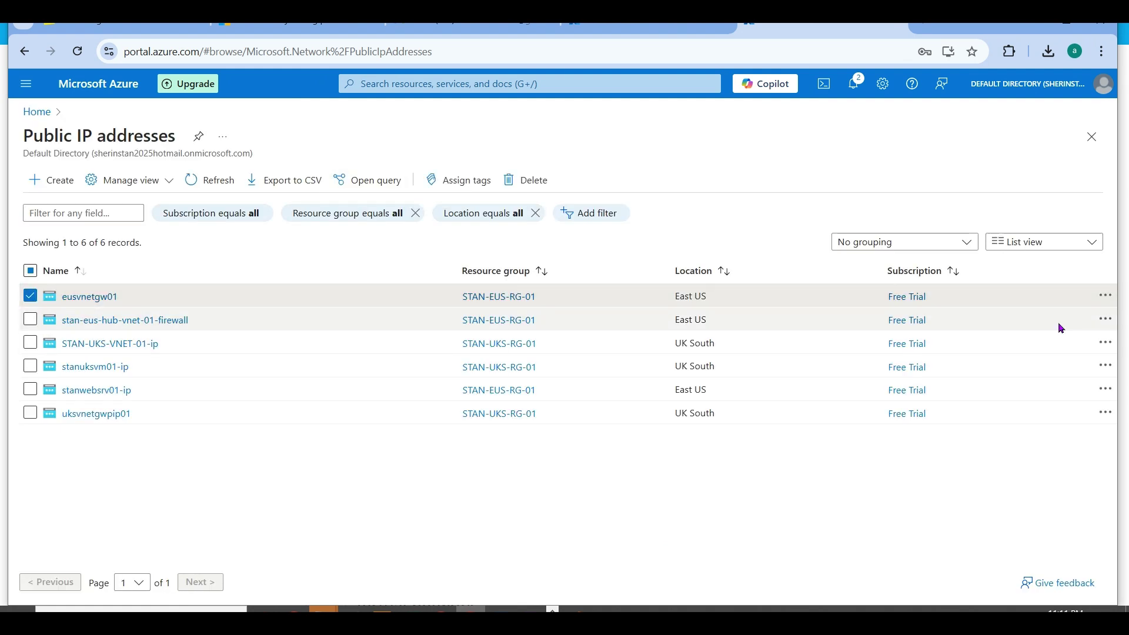
pyautogui.click(1105, 295)
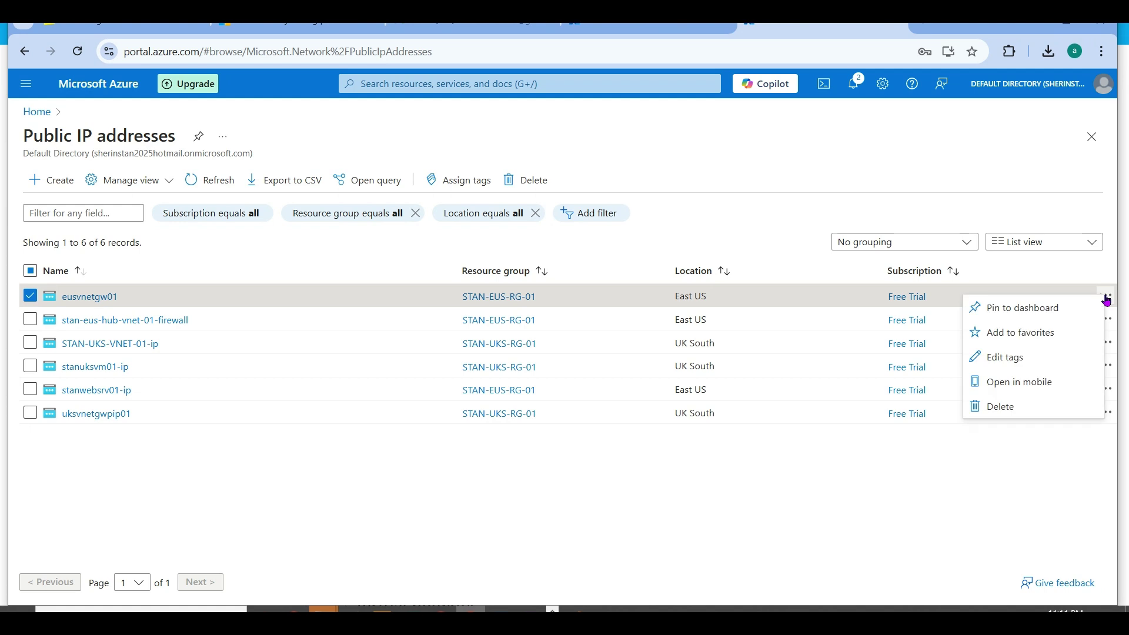
pyautogui.click(1032, 407)
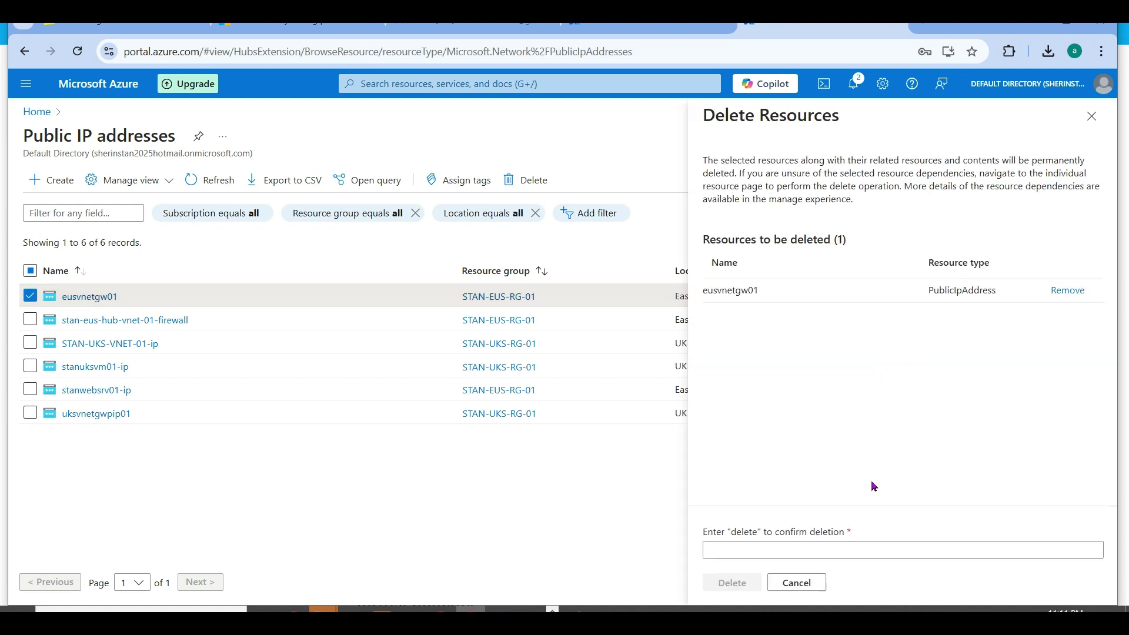
pyautogui.click(772, 548)
pyautogui.write('delete')
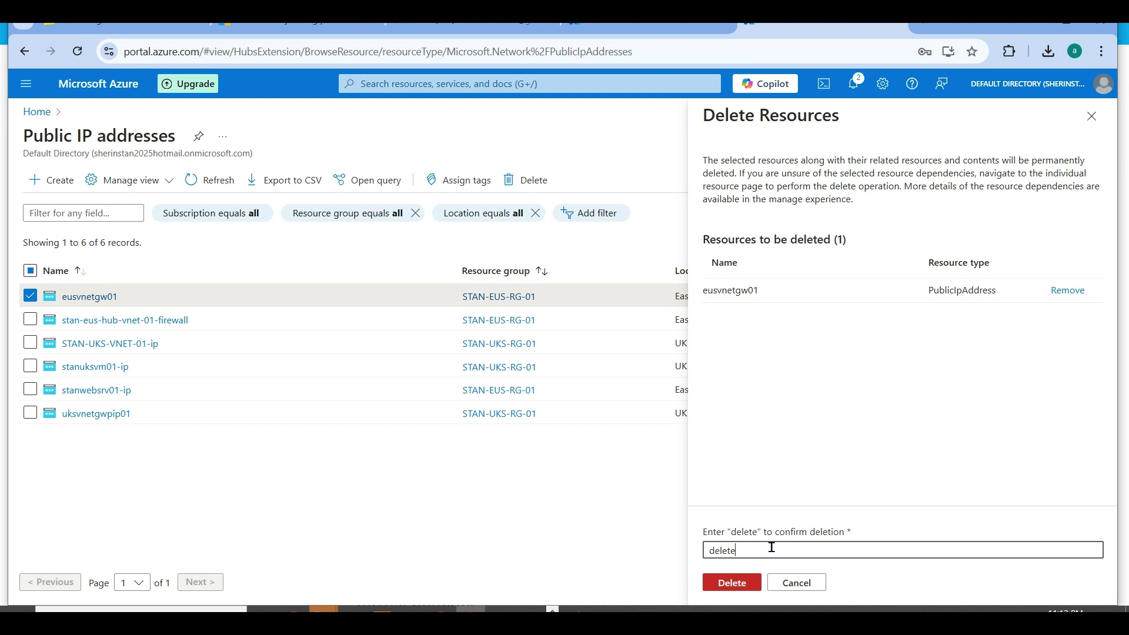
pyautogui.click(717, 585)
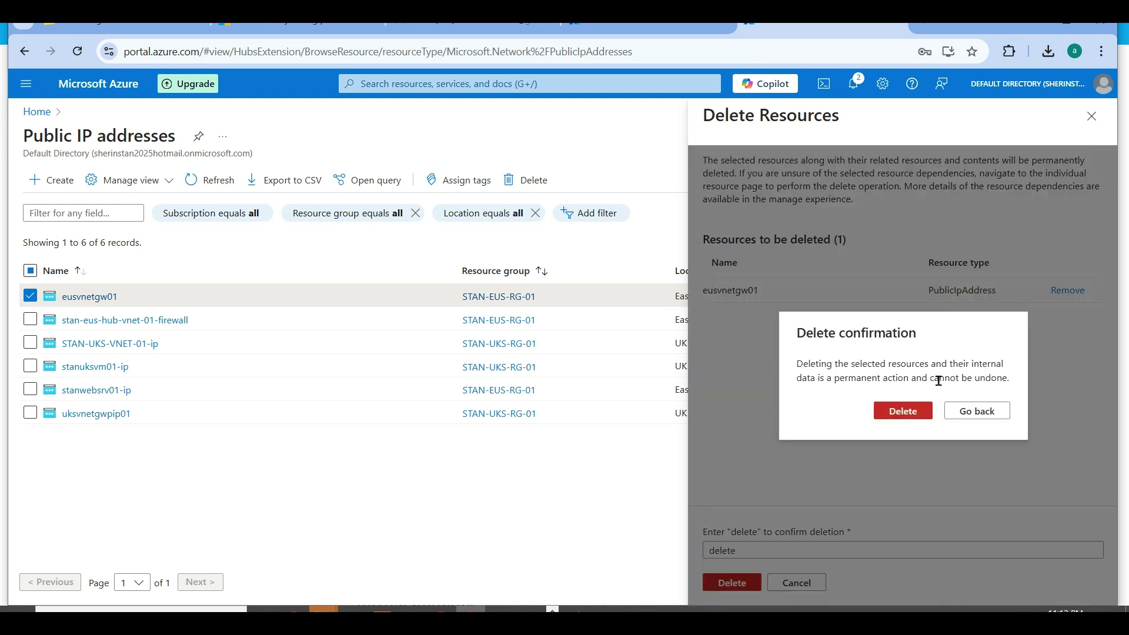
pyautogui.click(903, 412)
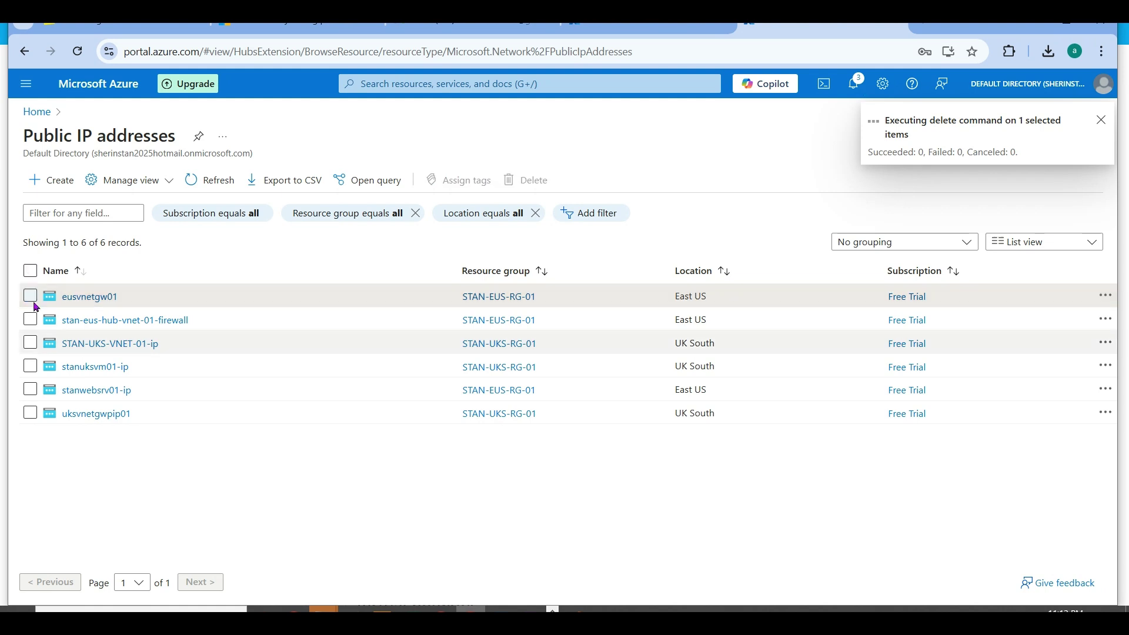
# Delete the public IP address uksvnetgwpip01, confirming the deletion with "delete".
pyautogui.click(31, 414)
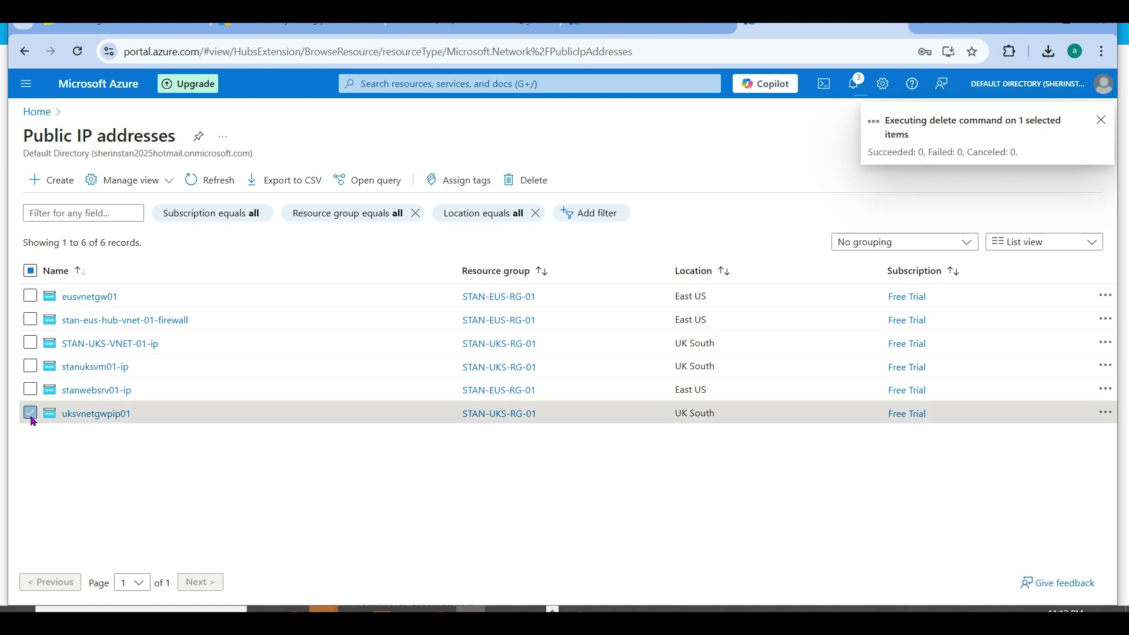
pyautogui.click(1105, 412)
pyautogui.click(1011, 522)
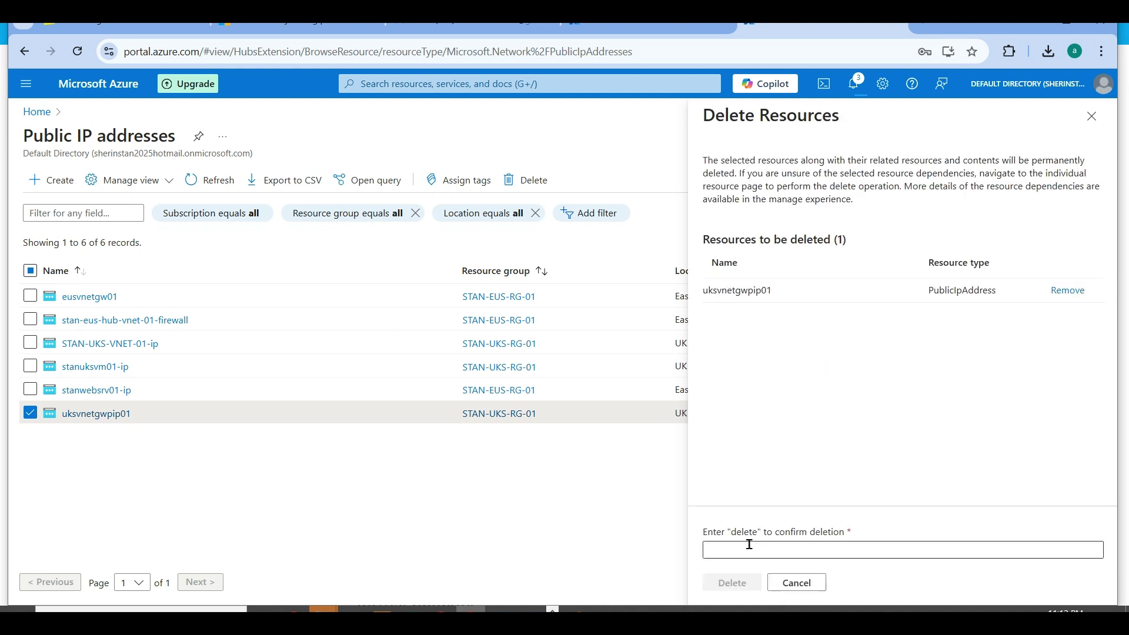
pyautogui.click(727, 546)
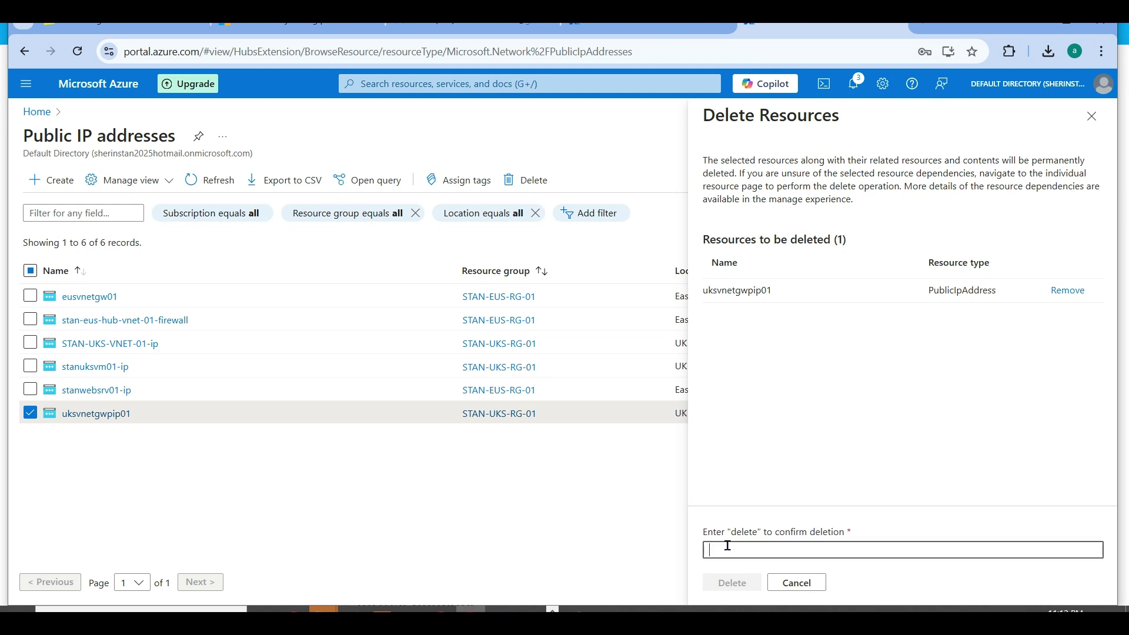
pyautogui.write('delete')
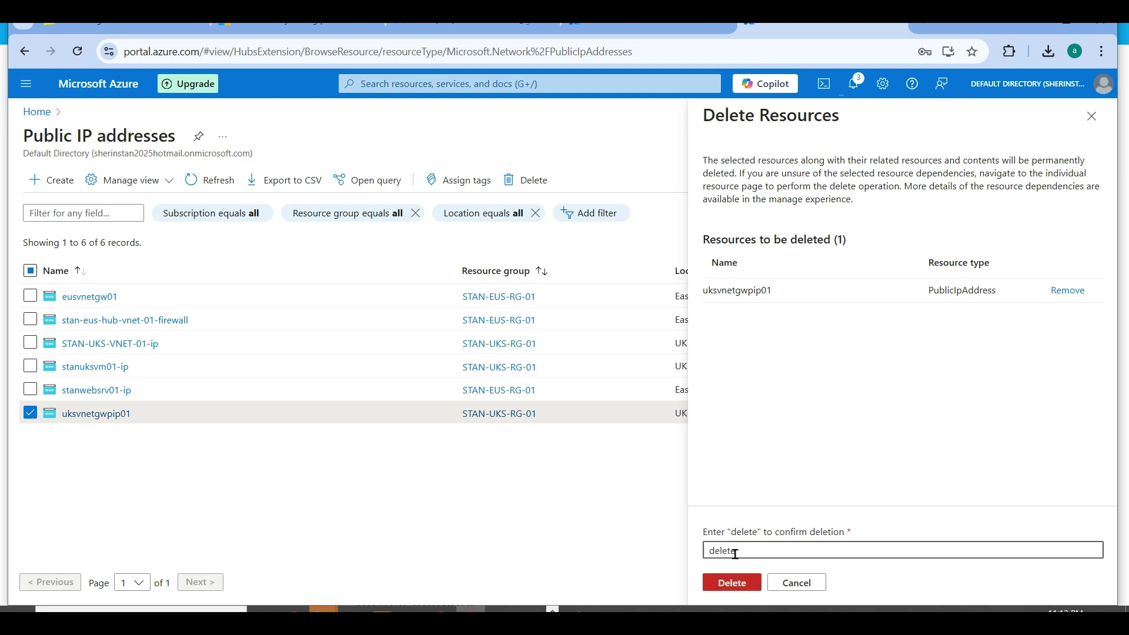
pyautogui.click(733, 581)
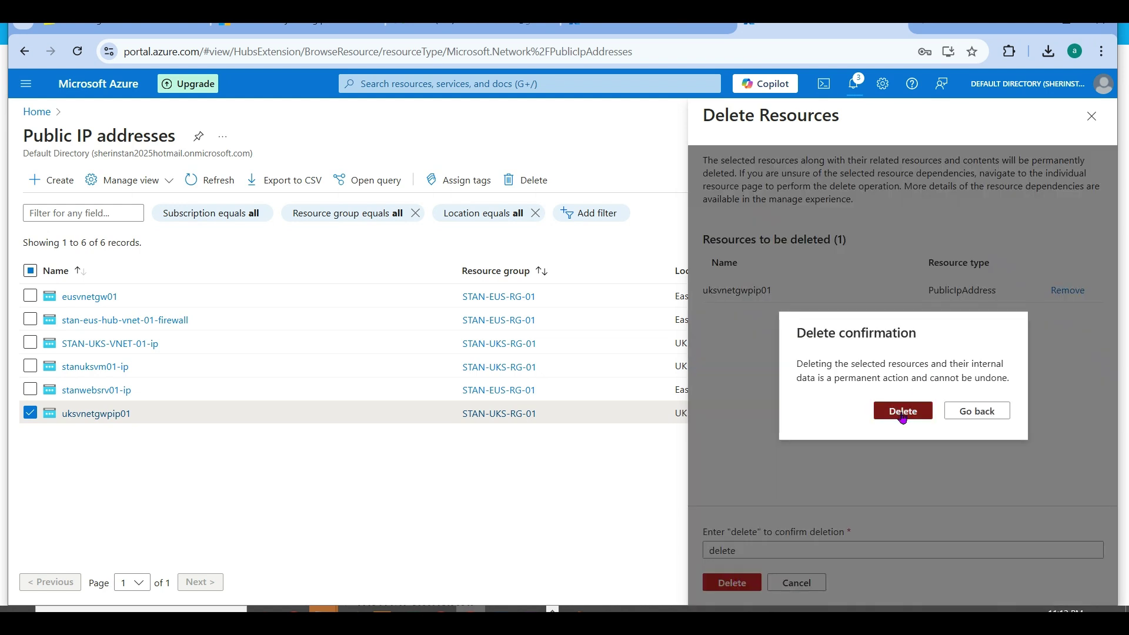
pyautogui.click(903, 412)
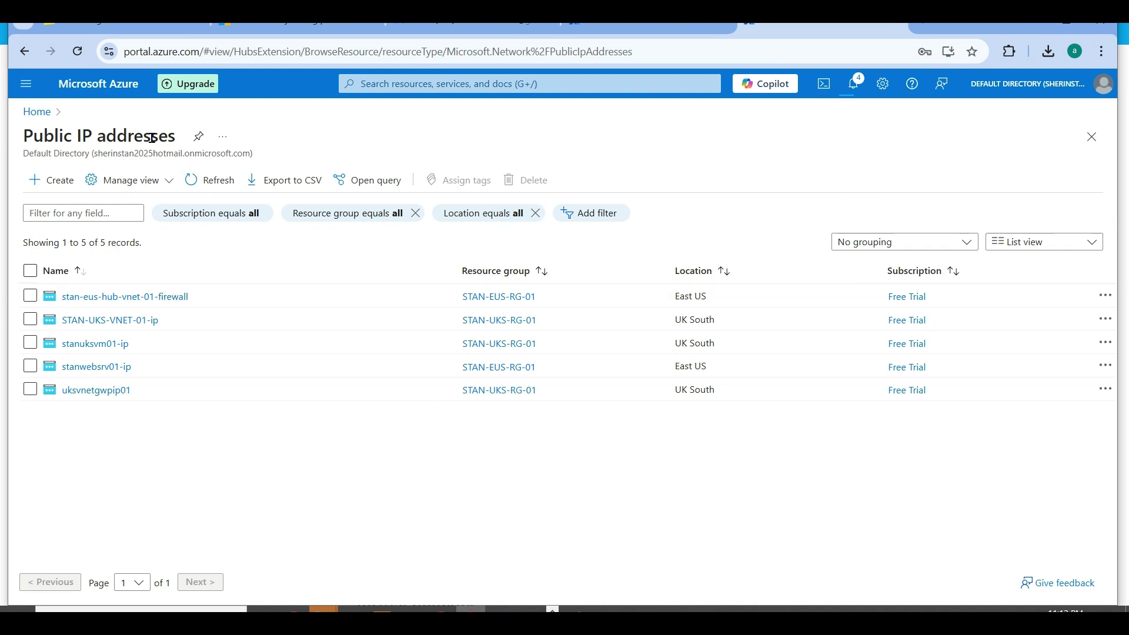
# Back in the Create a Bastion tab, rerun the validation and create the Bastion eusbastion01.
pyautogui.click(33, 115)
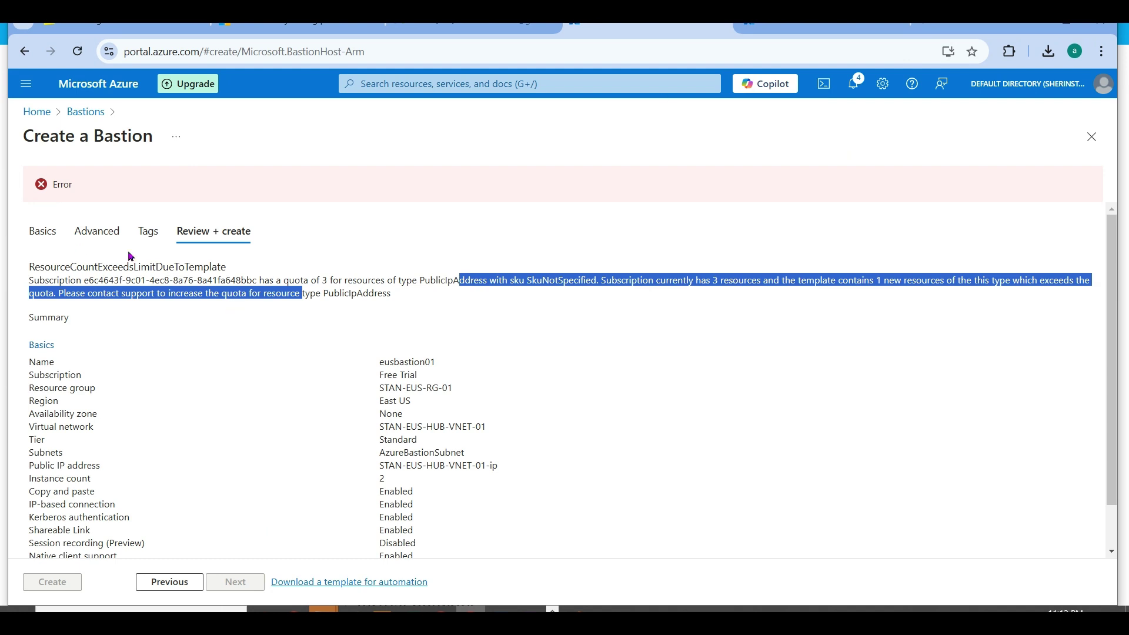
pyautogui.click(169, 582)
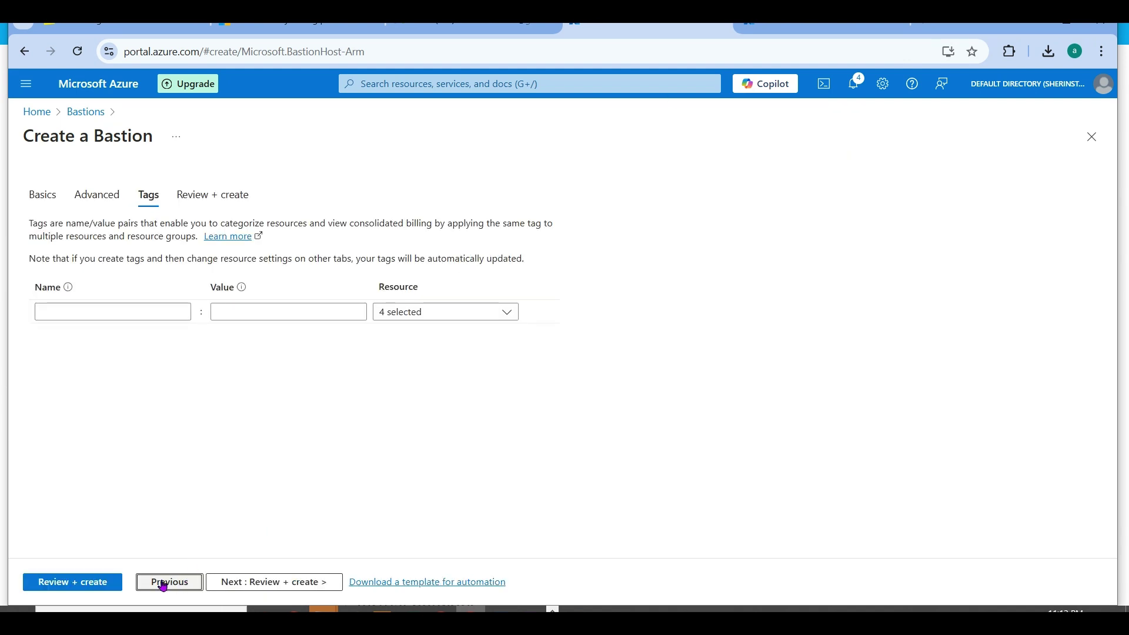
pyautogui.click(81, 583)
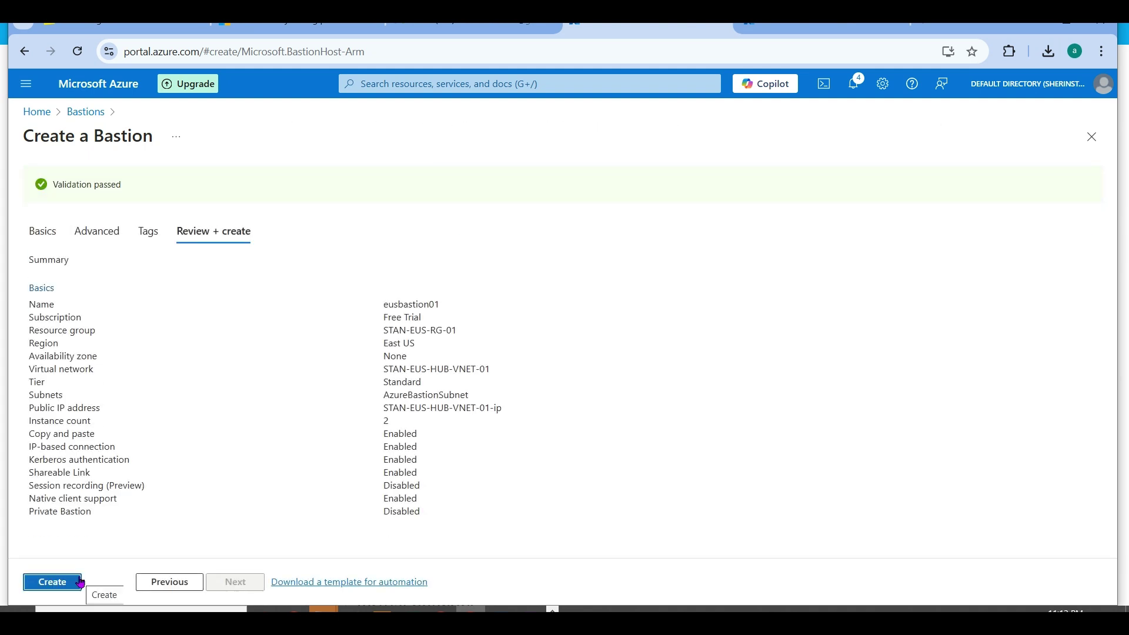
pyautogui.click(82, 582)
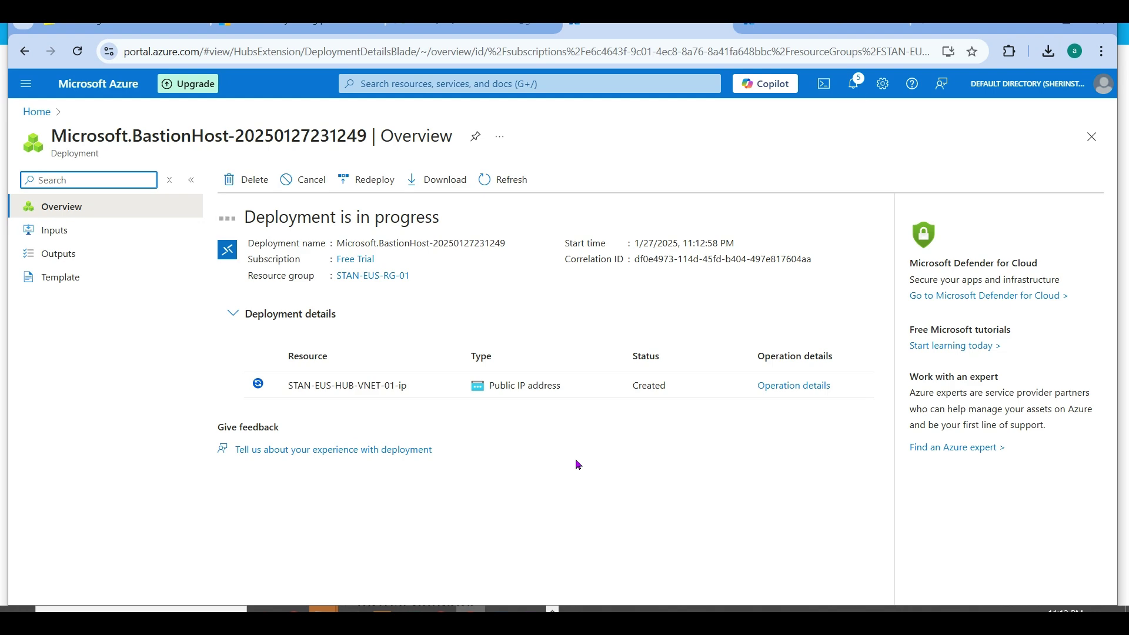
pyautogui.hotkey('alt', 'Tab')
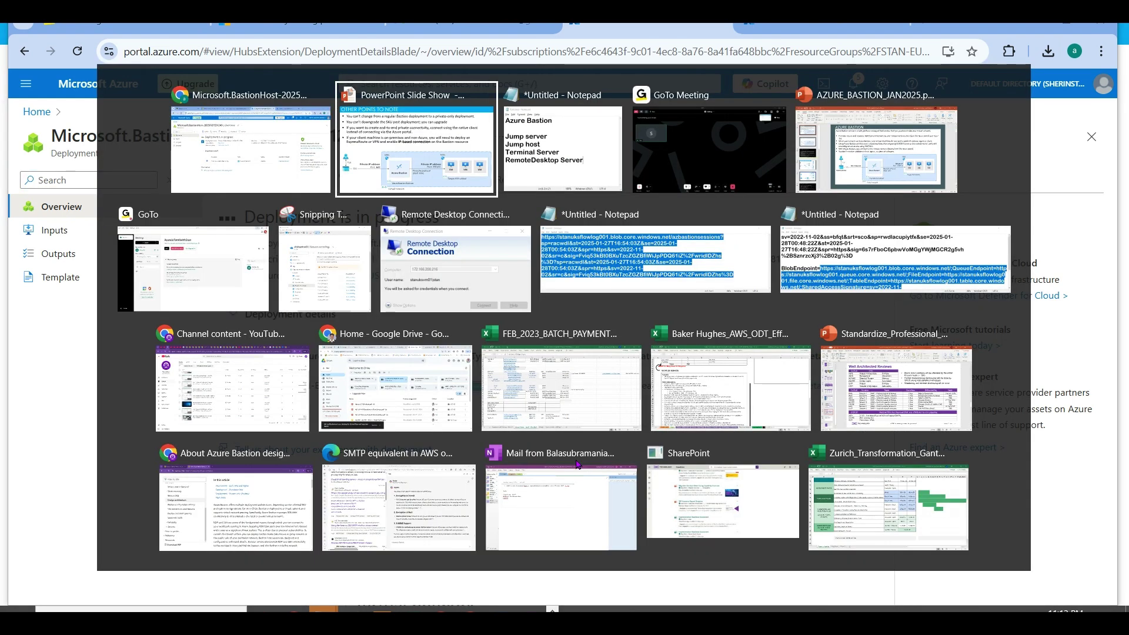
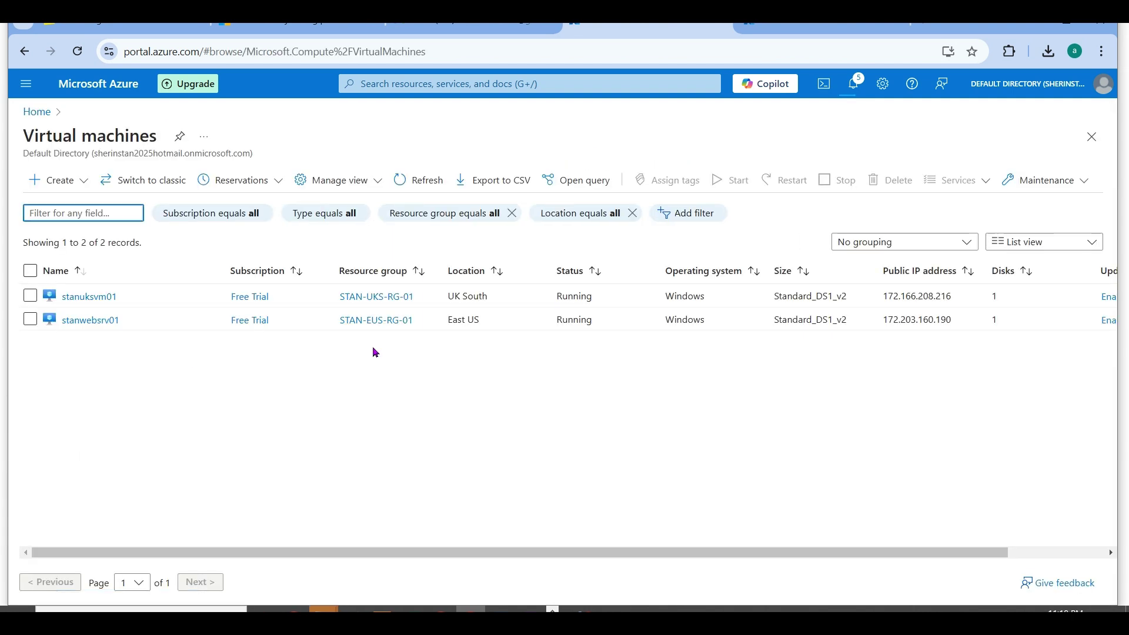
# Open the virtual machine stanuksvm01, choose to connect via Bastion, and select uksbastion01 as the Bastion.
pyautogui.click(85, 301)
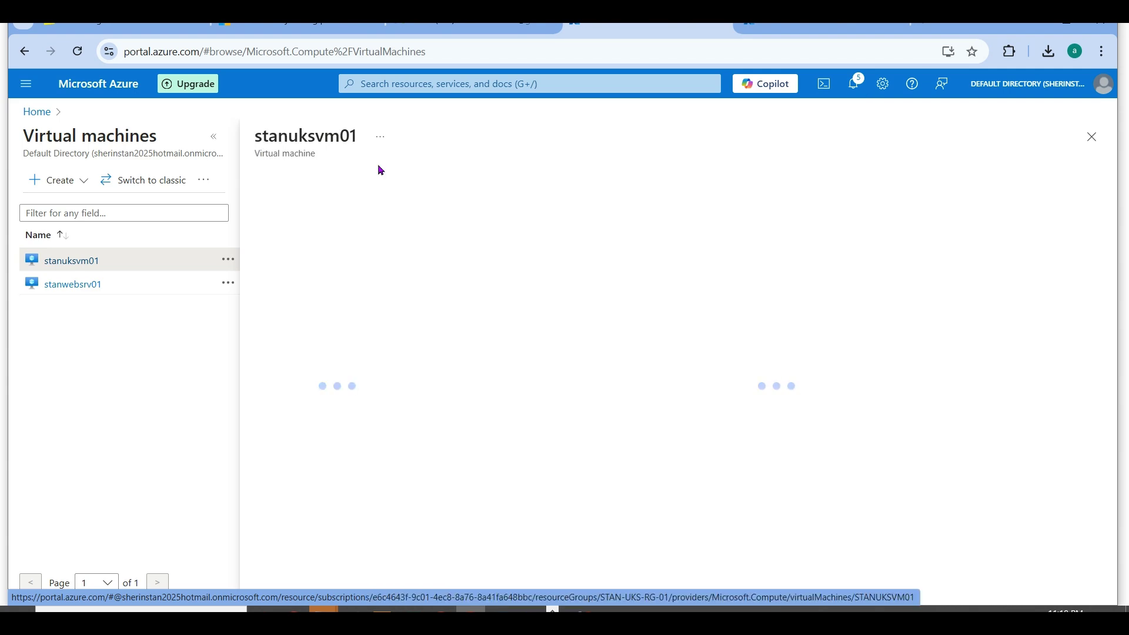
pyautogui.click(214, 138)
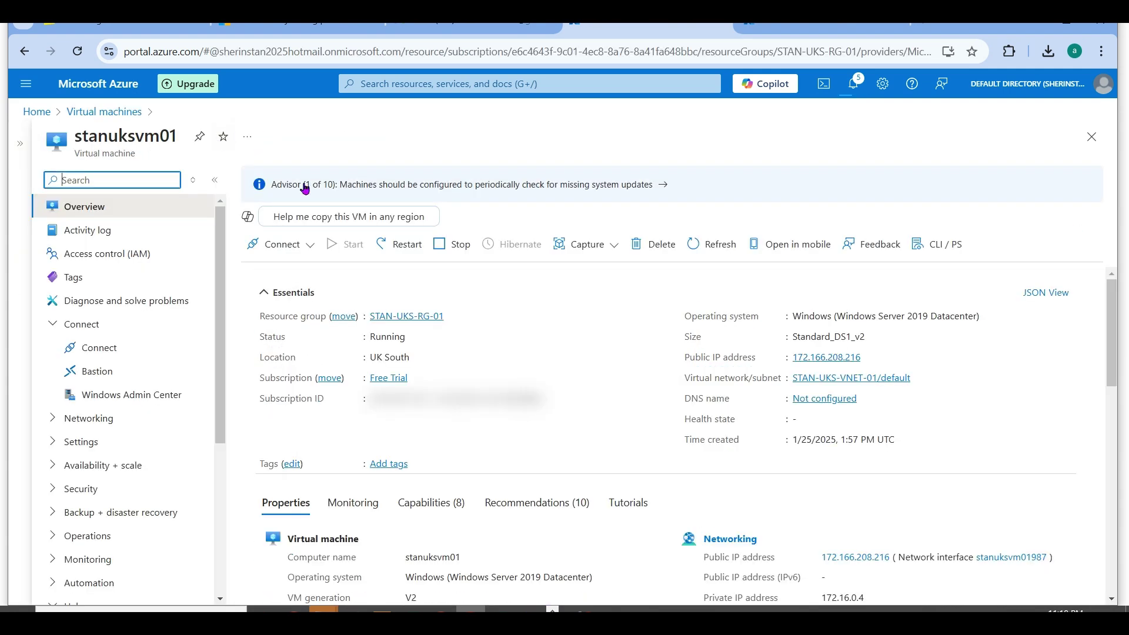
pyautogui.click(313, 245)
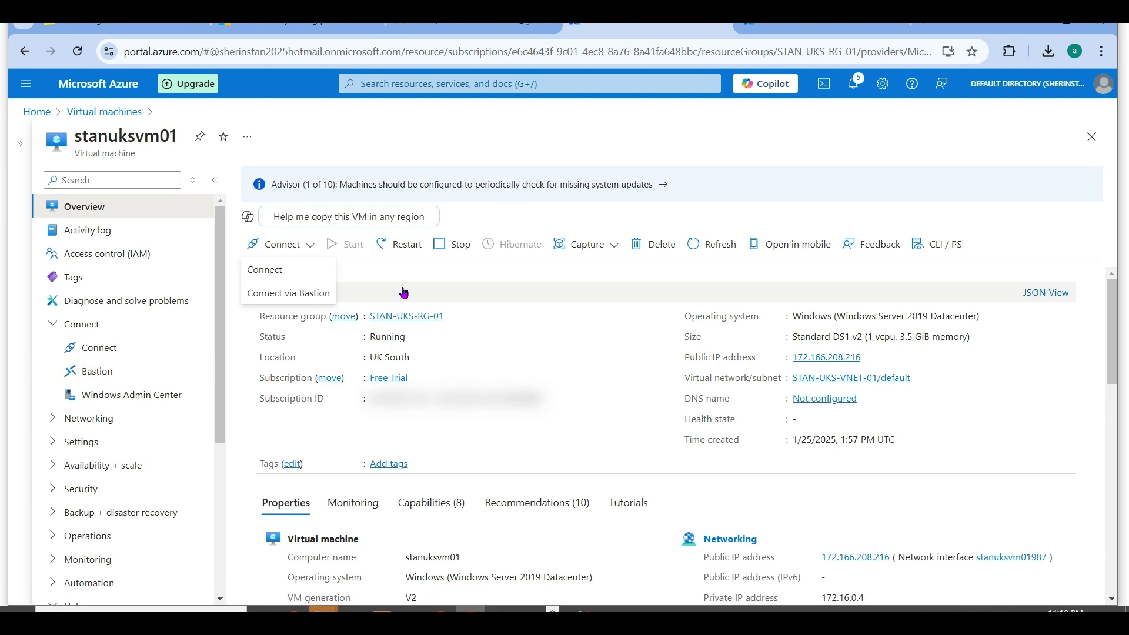
pyautogui.click(315, 291)
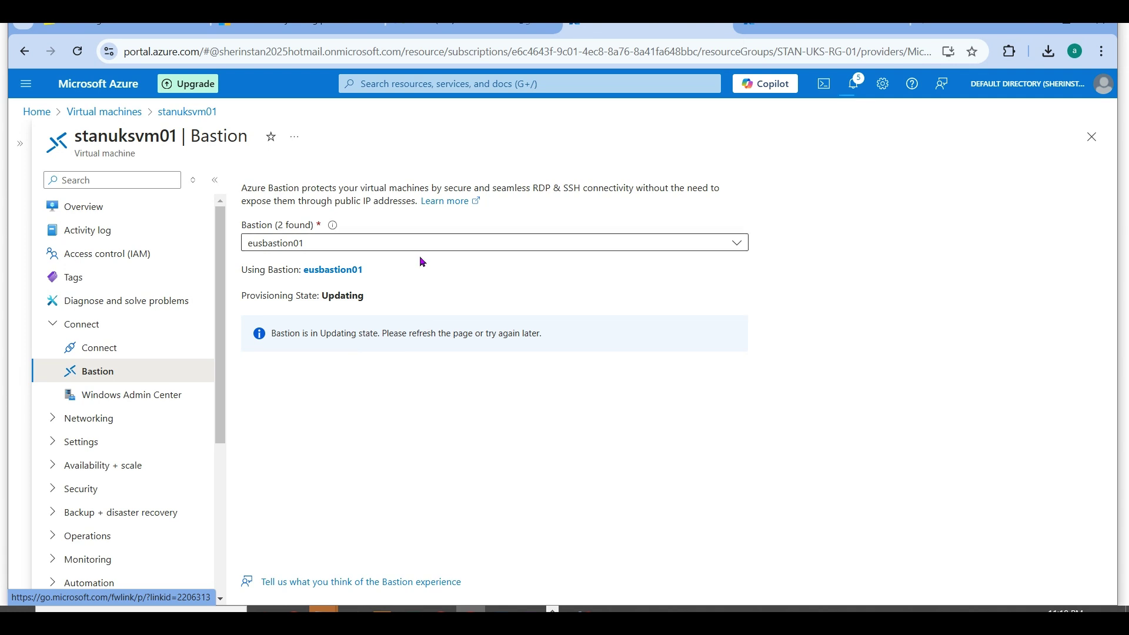
pyautogui.click(380, 244)
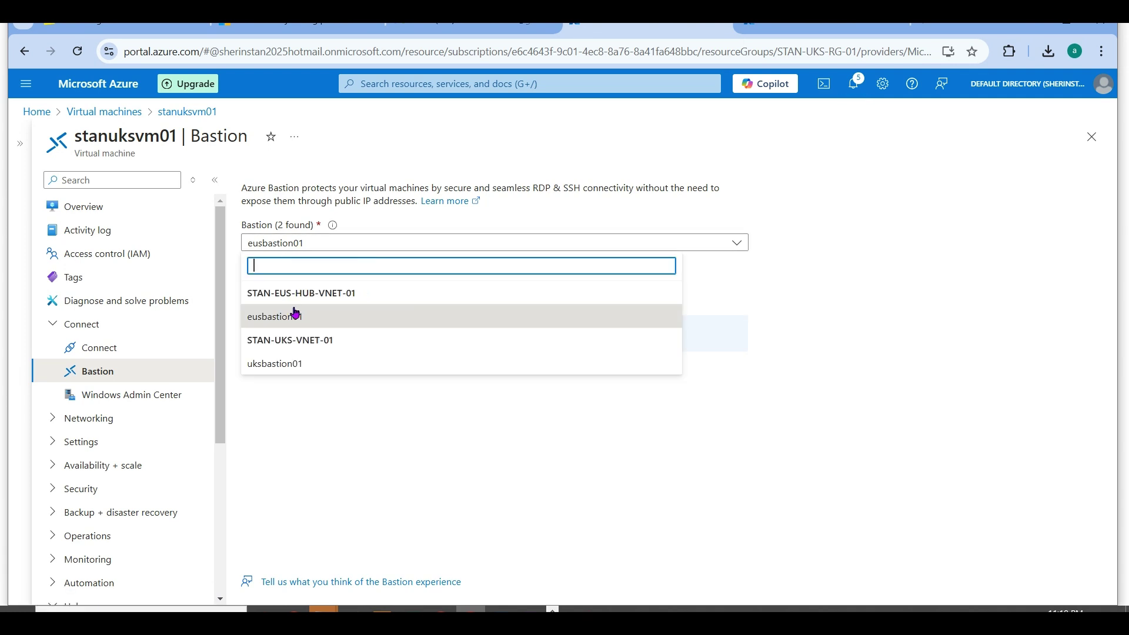
pyautogui.click(292, 364)
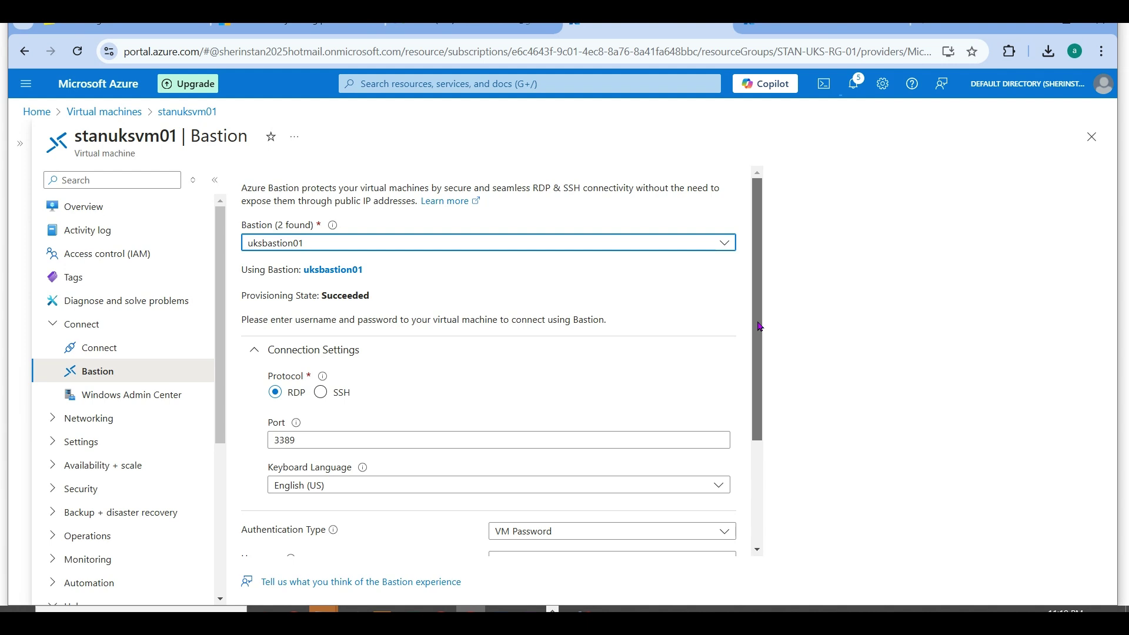
# Enter the VM username and VM password, turn off opening in a new browser tab, and try to connect to stanuksvm01 over RDP.
pyautogui.moveTo(759, 327); pyautogui.dragTo(755, 344)
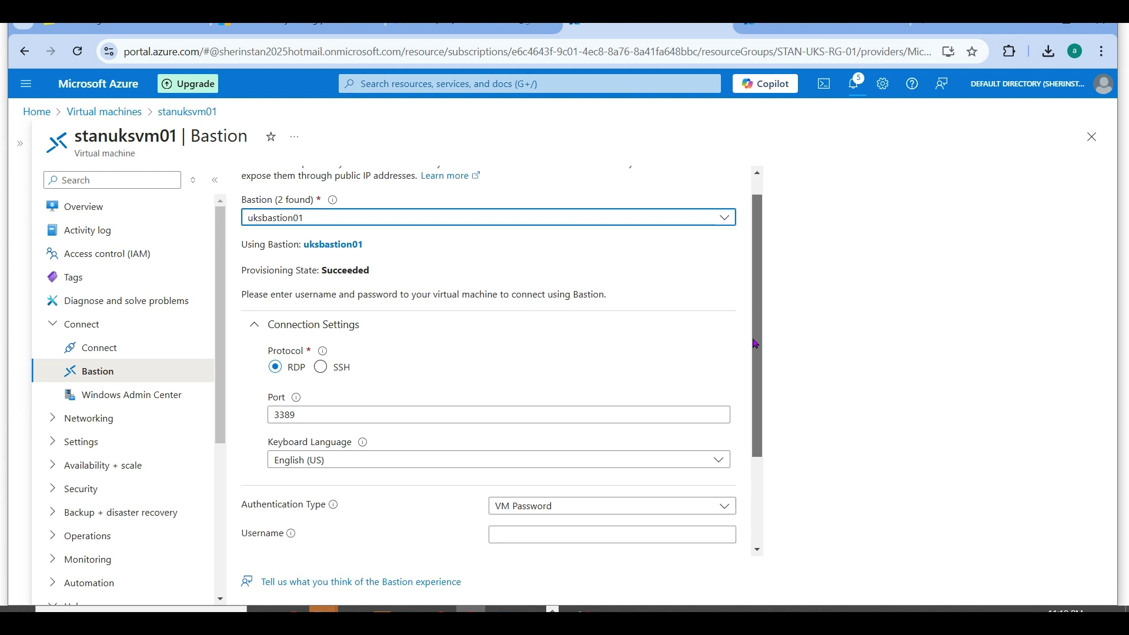
pyautogui.scroll(-2, 755, 344)
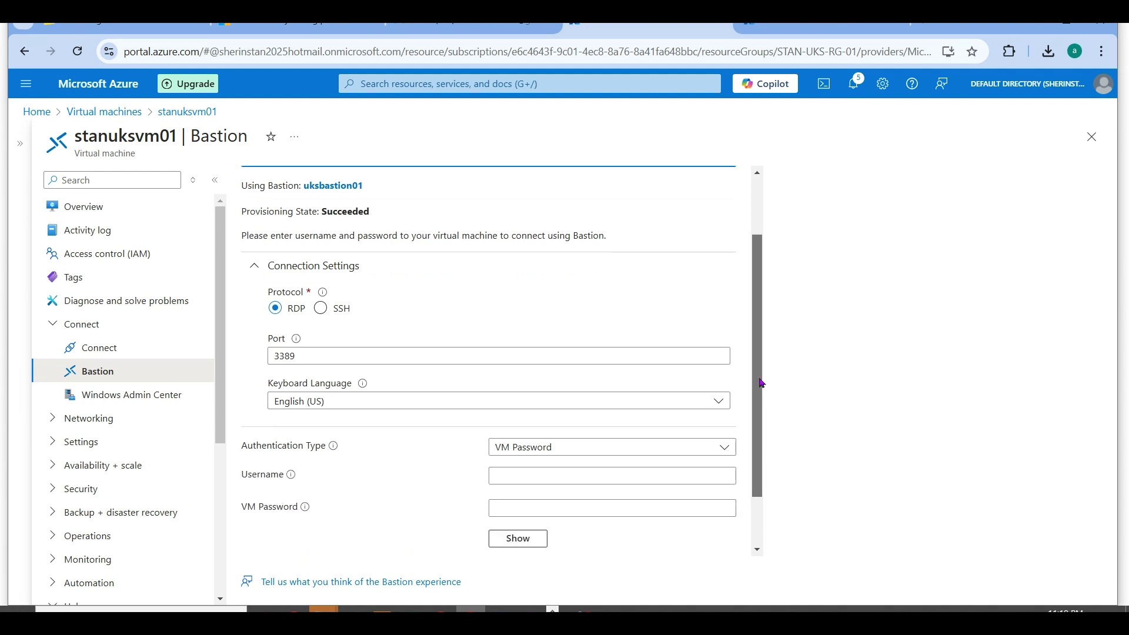
pyautogui.click(517, 406)
pyautogui.write('stan')
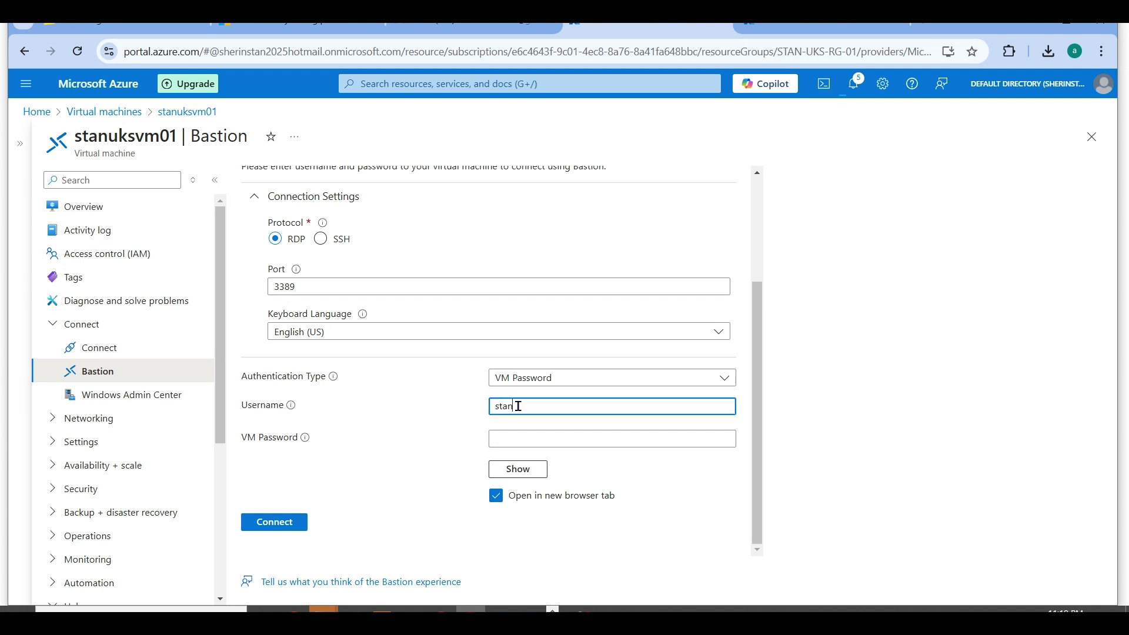
pyautogui.press('Tab')
pyautogui.press('Tab')
pyautogui.write('•••••••••••')
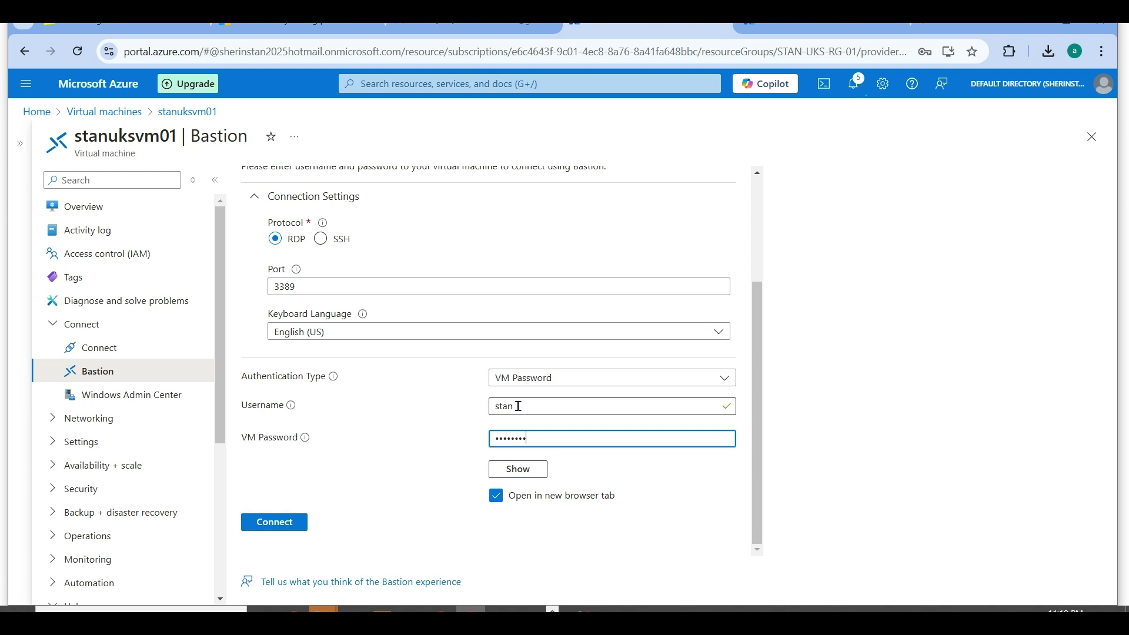
pyautogui.write('•')
pyautogui.click(496, 495)
pyautogui.click(292, 524)
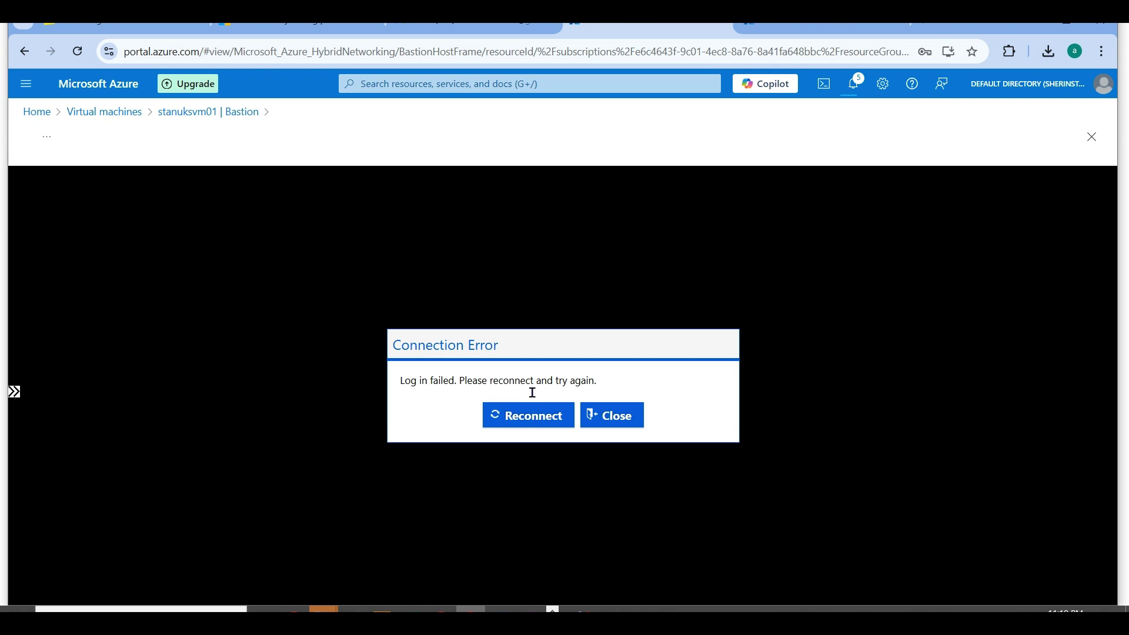
# Return to the stanuksvm01 Bastion page, re-enter the VM password, enable opening in a new browser tab, and connect.
pyautogui.click(533, 415)
pyautogui.click(220, 114)
pyautogui.click(506, 364)
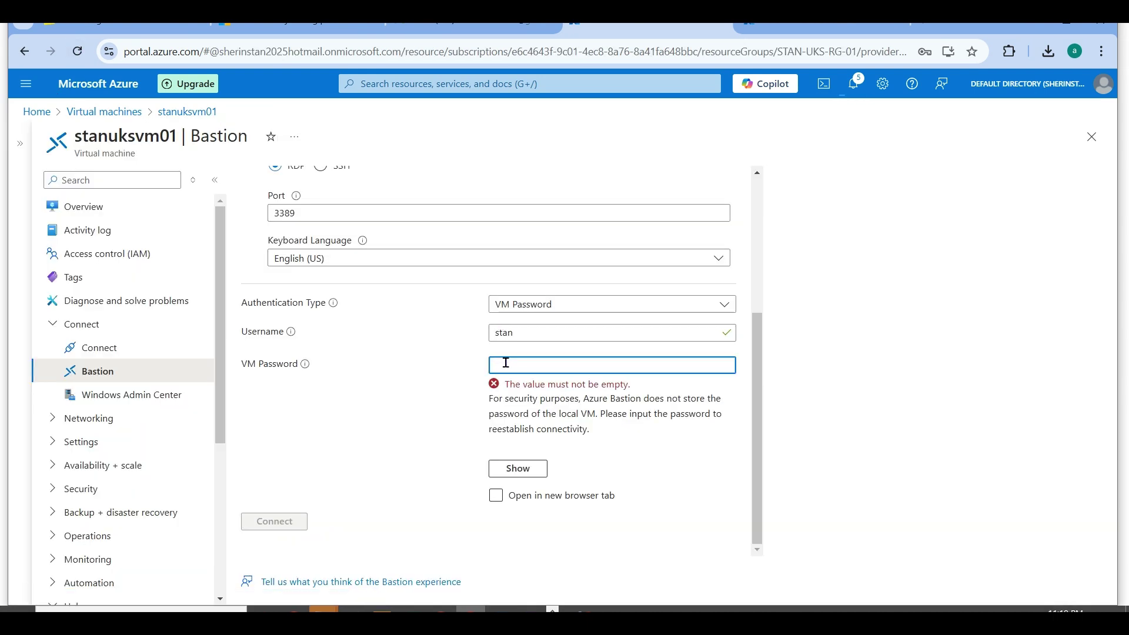
pyautogui.write('•••••••••••')
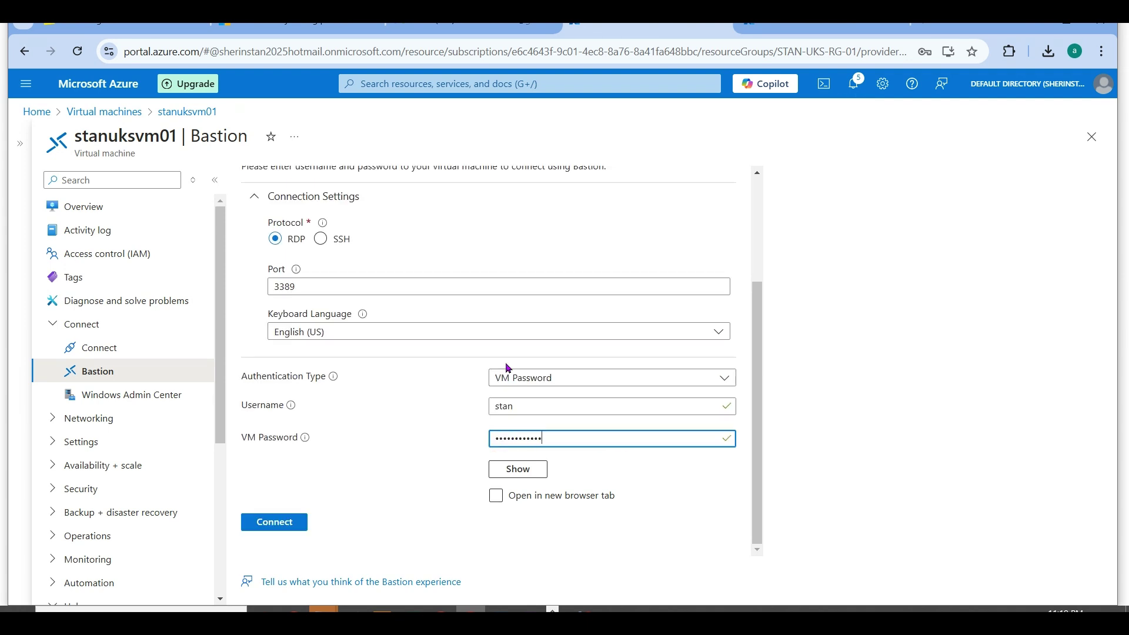
pyautogui.click(497, 498)
pyautogui.click(297, 522)
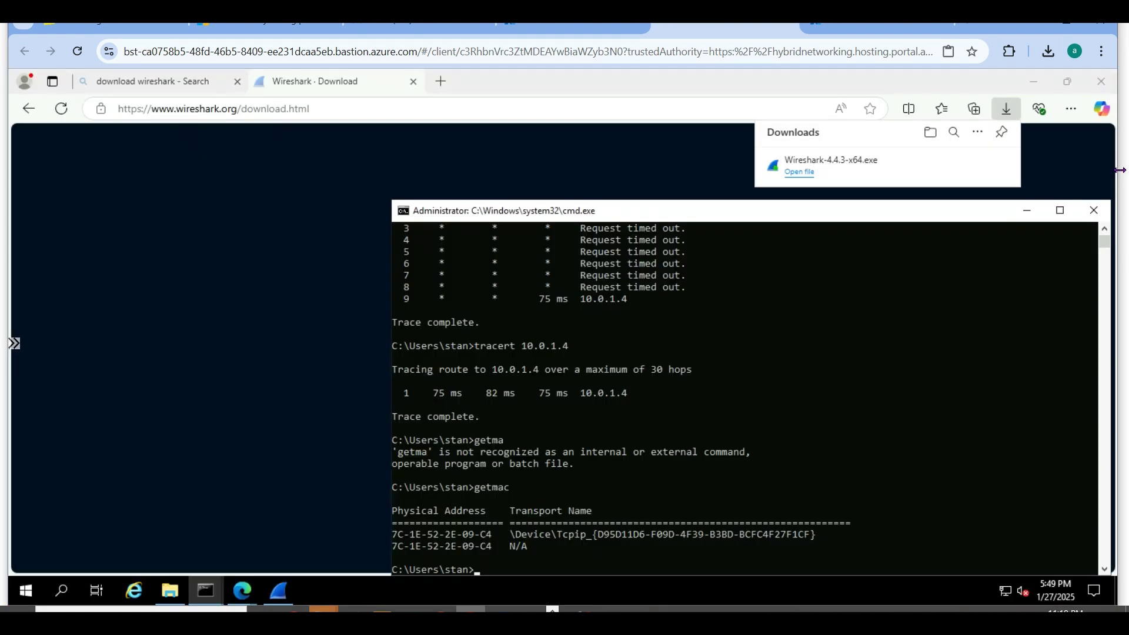
# In the remote session's Wireshark, apply the display filter "ip.addr eq 10.0.1.4 and tcp.port eq 443" and select packet 3231.
pyautogui.click(1026, 219)
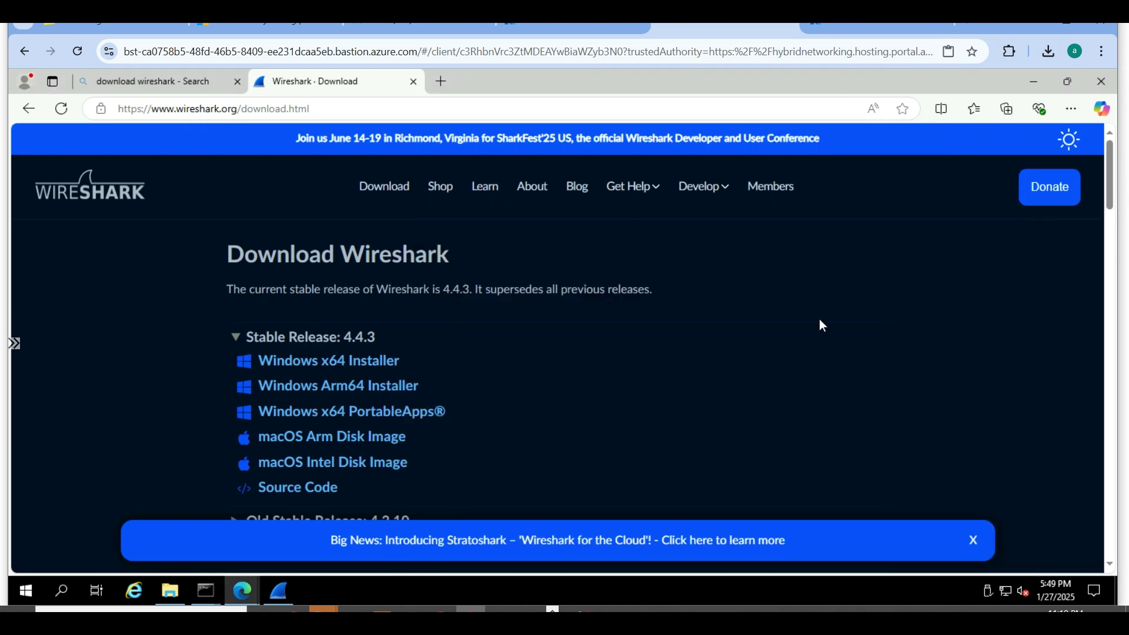
pyautogui.click(277, 591)
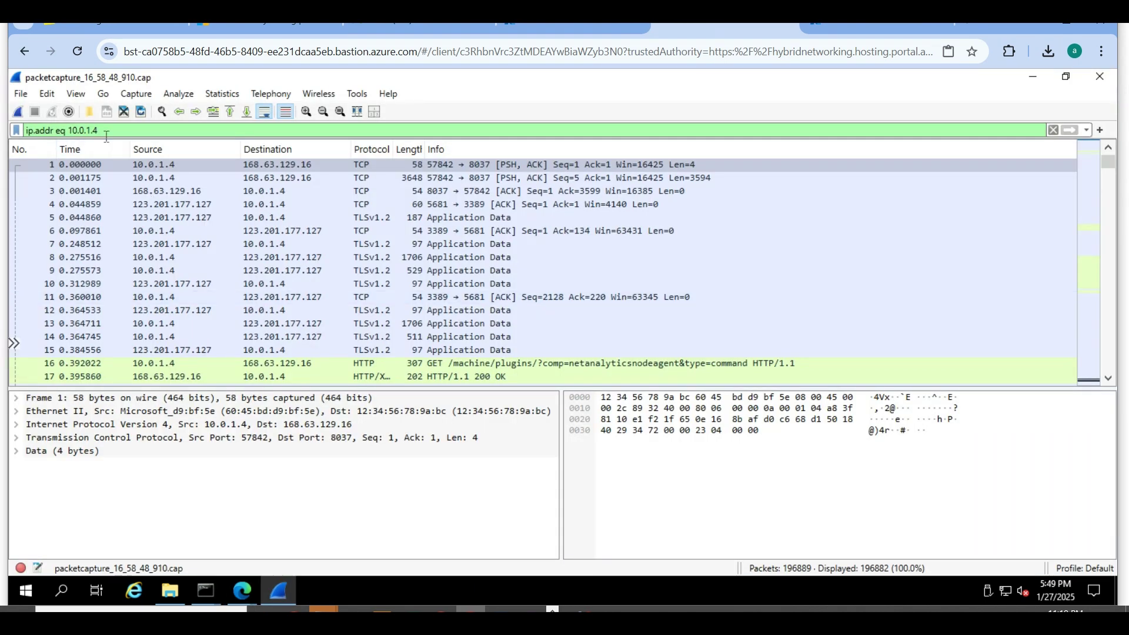
pyautogui.moveTo(109, 130); pyautogui.dragTo(3, 135)
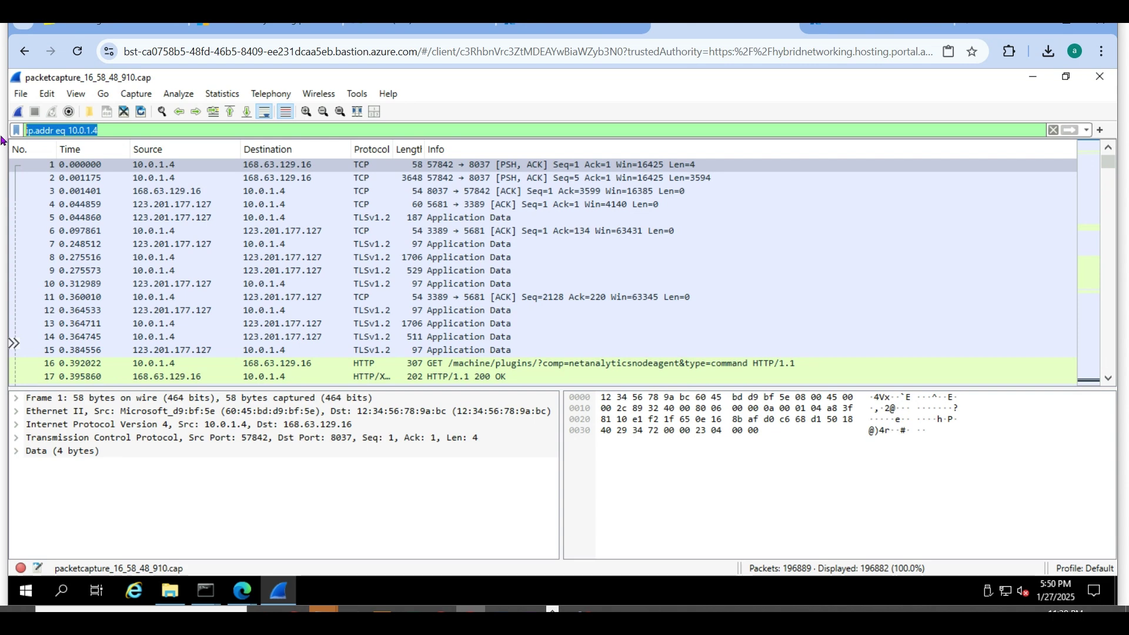
pyautogui.write('ip.addr')
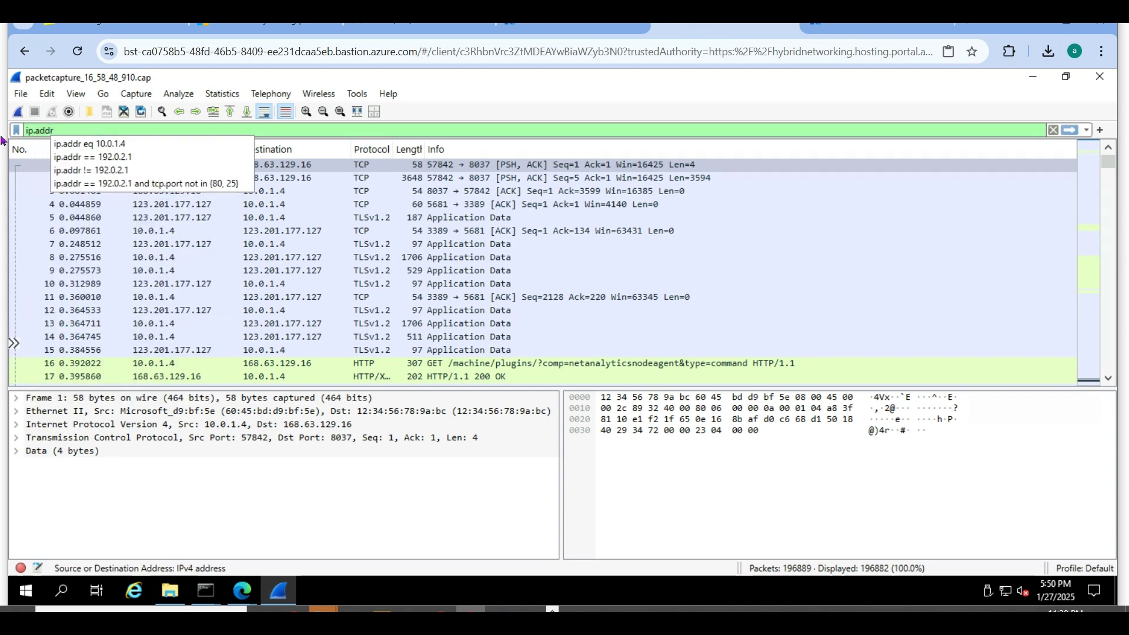
pyautogui.write(' eq 10.0.1.4')
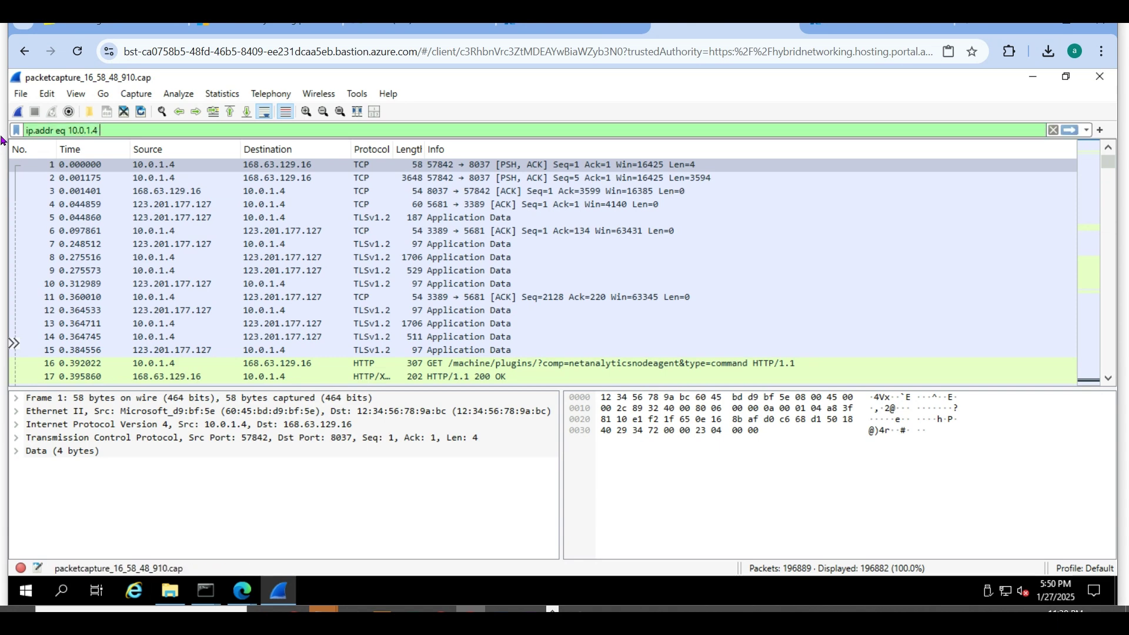
pyautogui.write(' and tcp.')
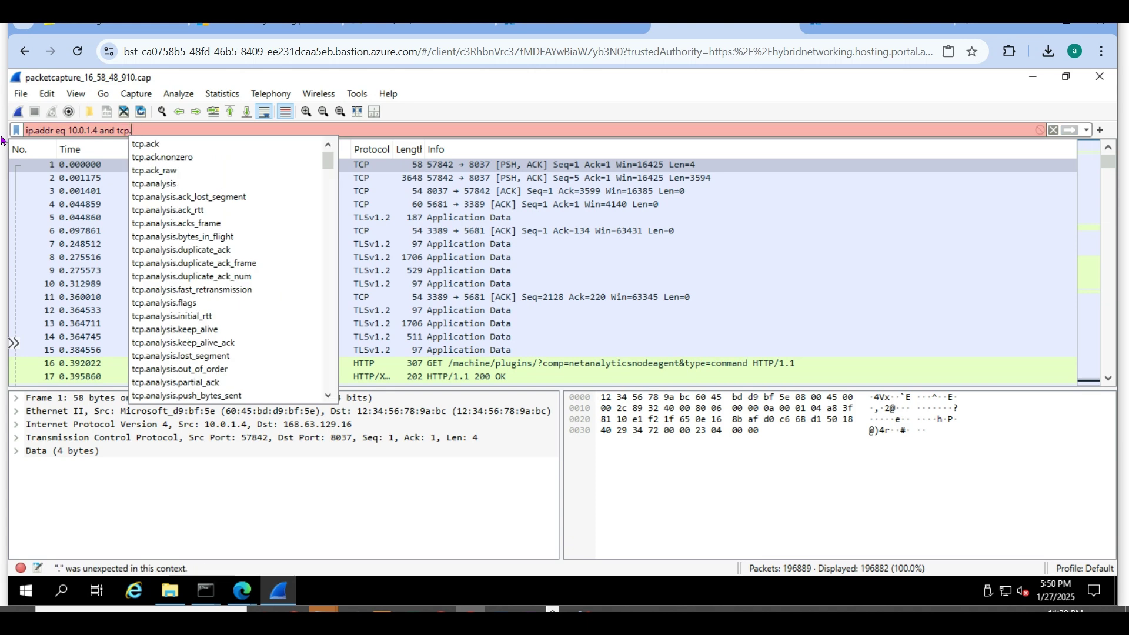
pyautogui.write('port eq')
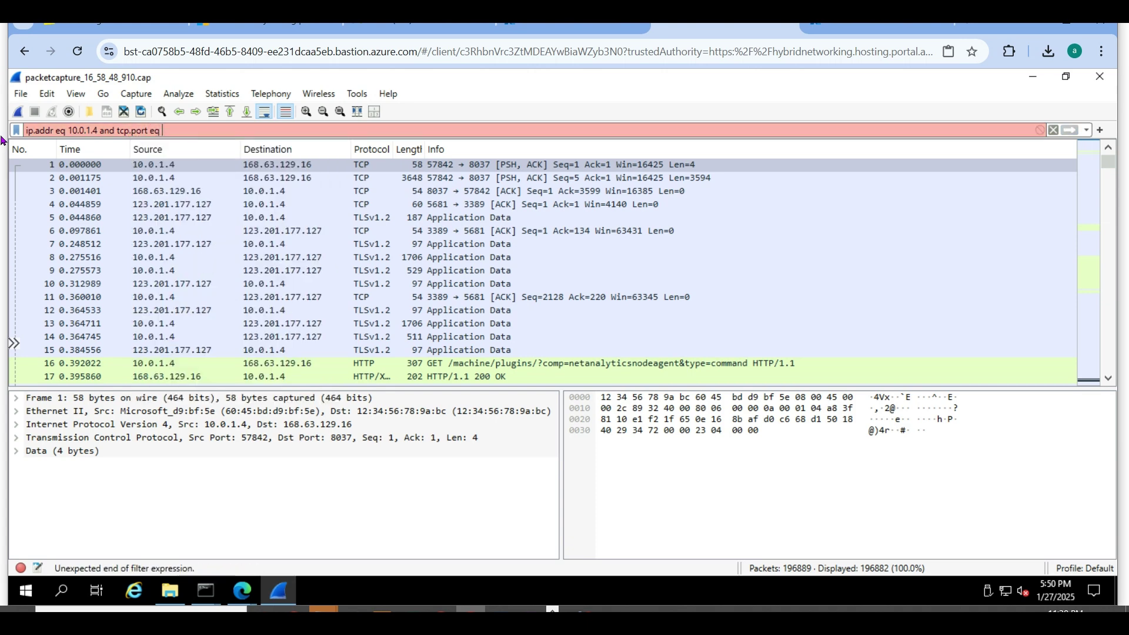
pyautogui.write(' 443')
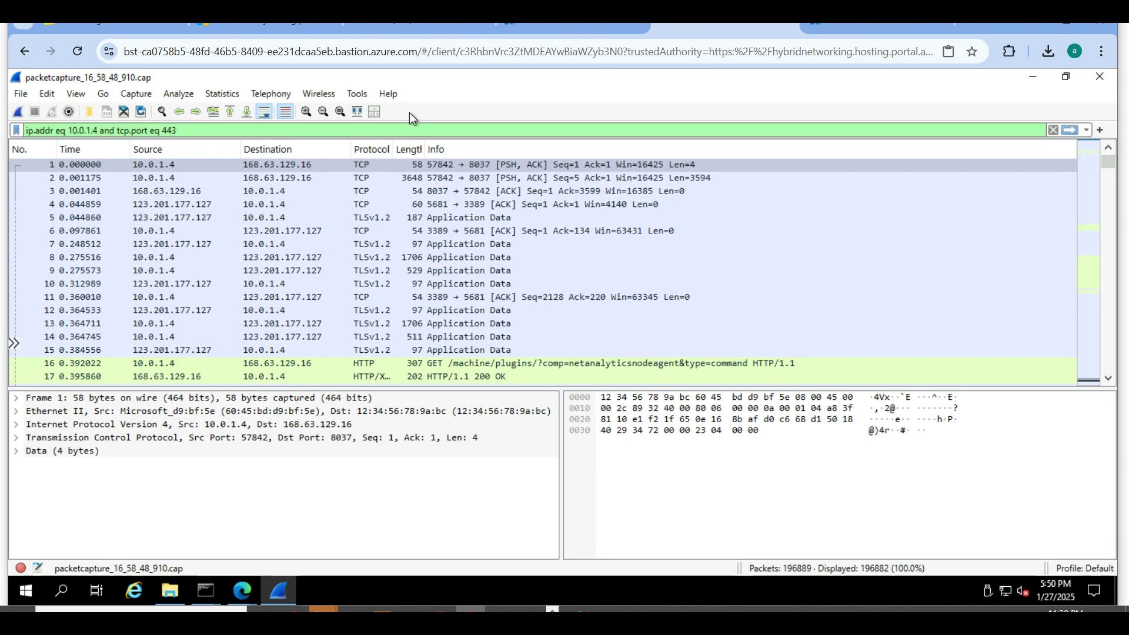
pyautogui.click(1074, 133)
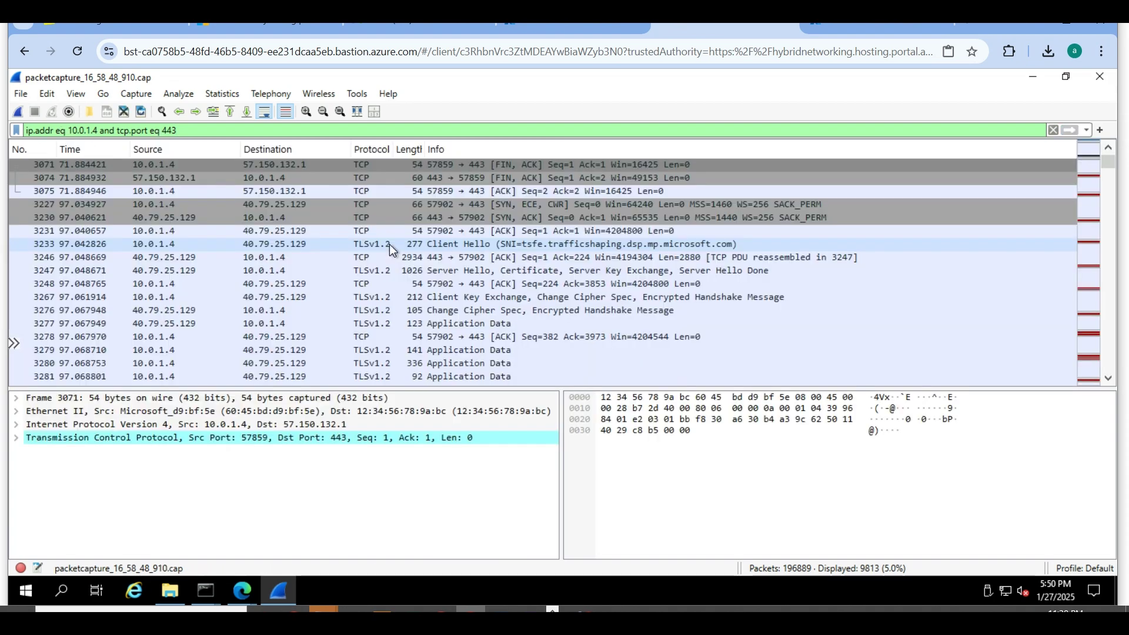
pyautogui.click(470, 231)
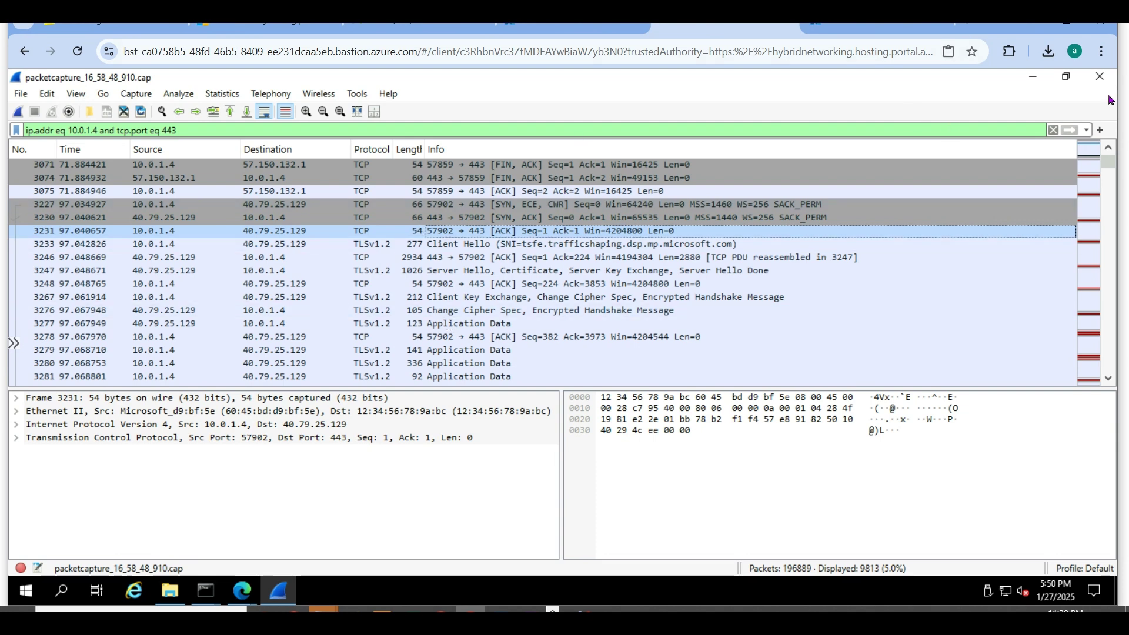
# Minimize Wireshark, switch back to the Azure portal tab, and return to the portal home, discarding the unsaved Bastion connection edits.
pyautogui.click(1034, 80)
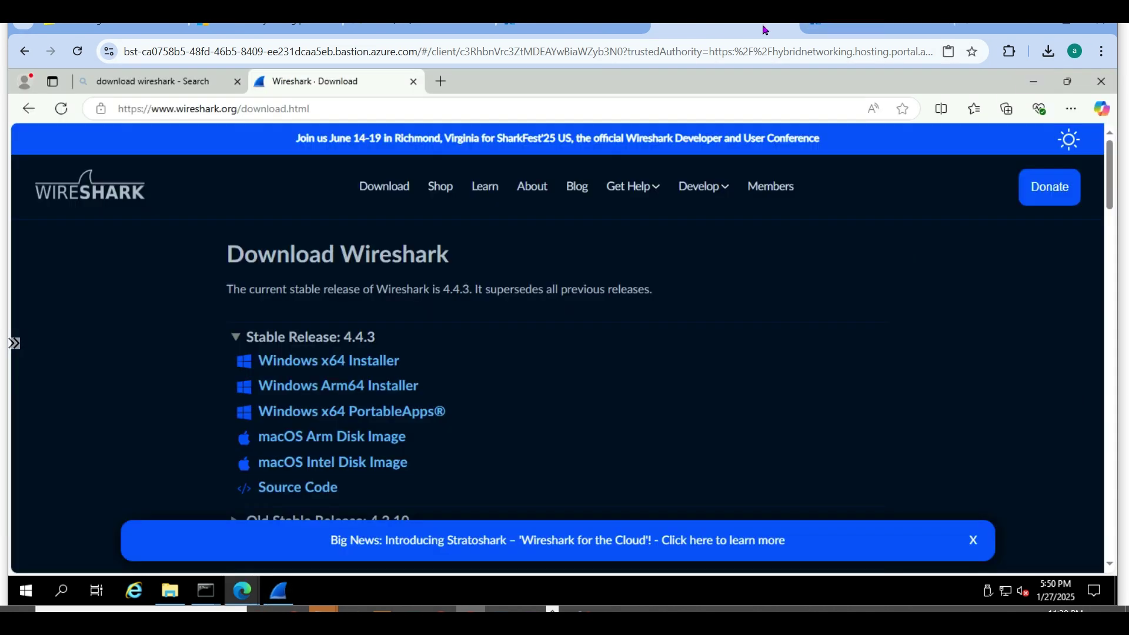
pyautogui.click(545, 27)
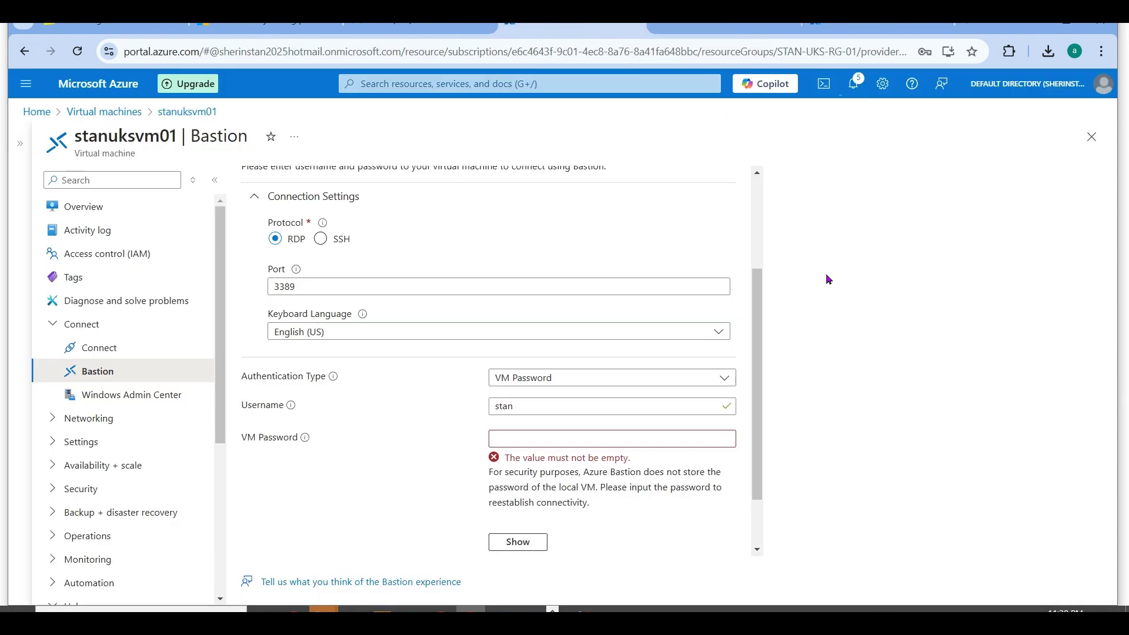
pyautogui.click(100, 117)
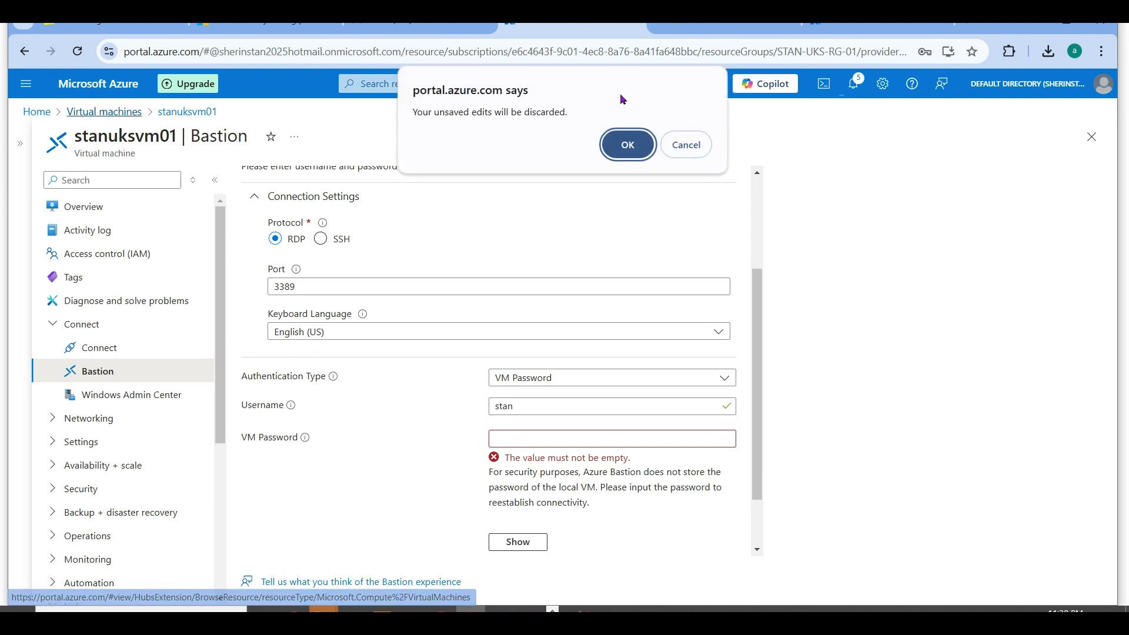
pyautogui.click(628, 140)
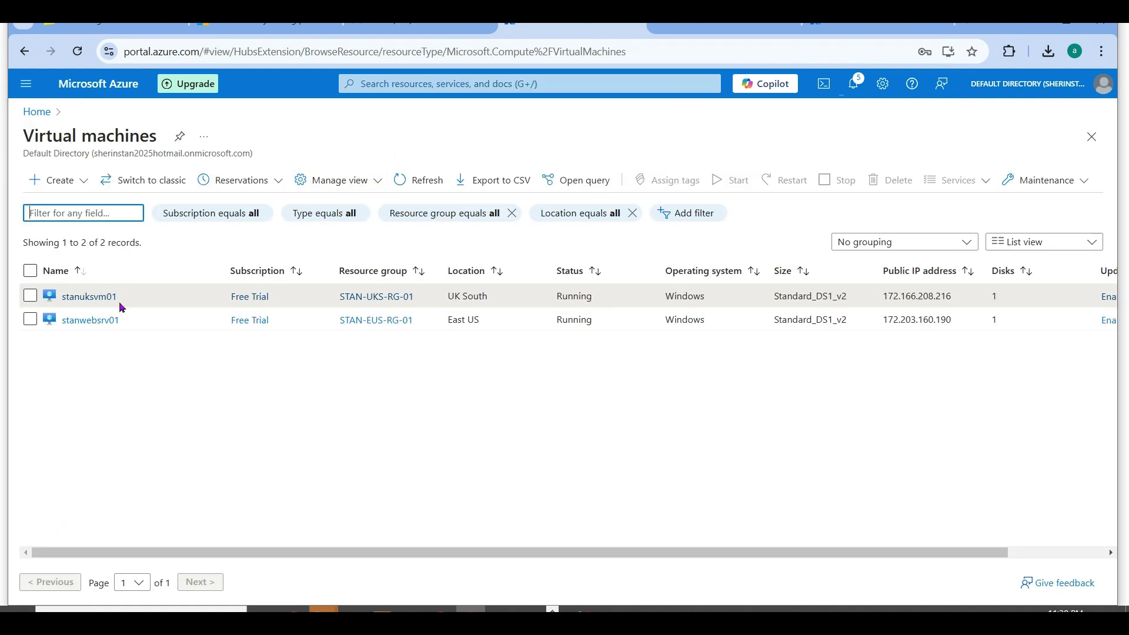
pyautogui.click(37, 112)
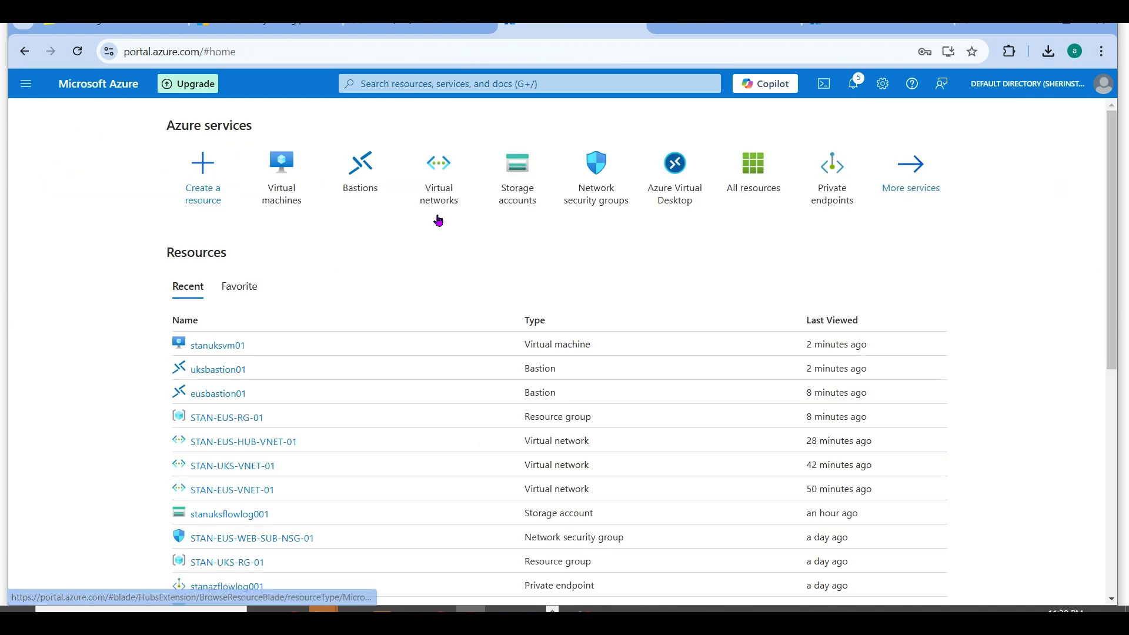
# Open the uksbastion01 Bastion and go to its session recordings.
pyautogui.click(363, 177)
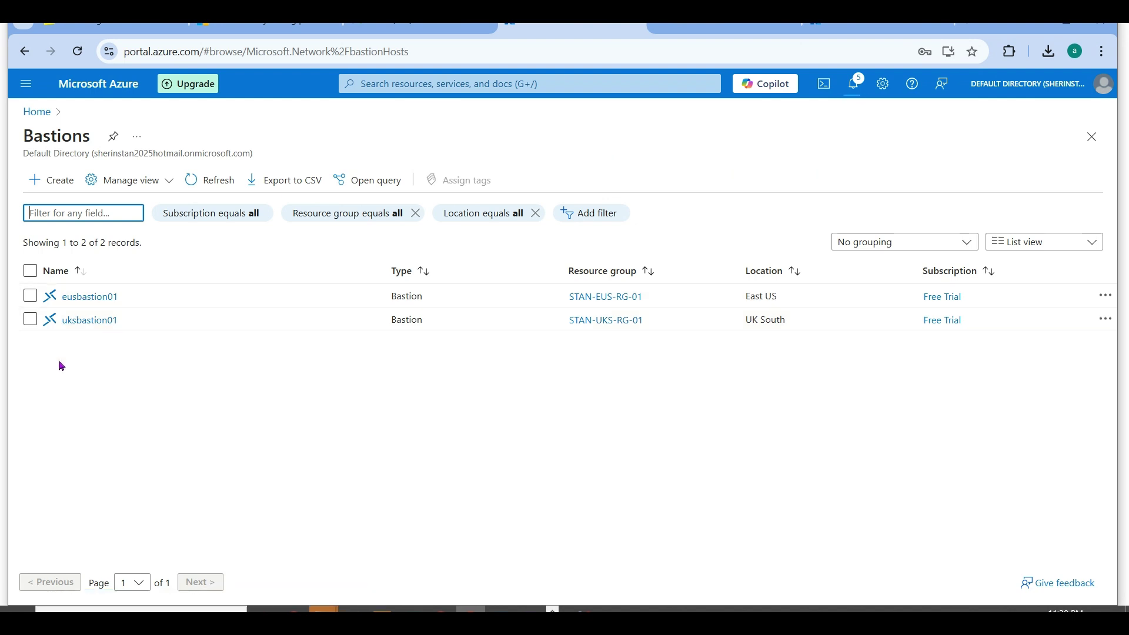
pyautogui.click(80, 321)
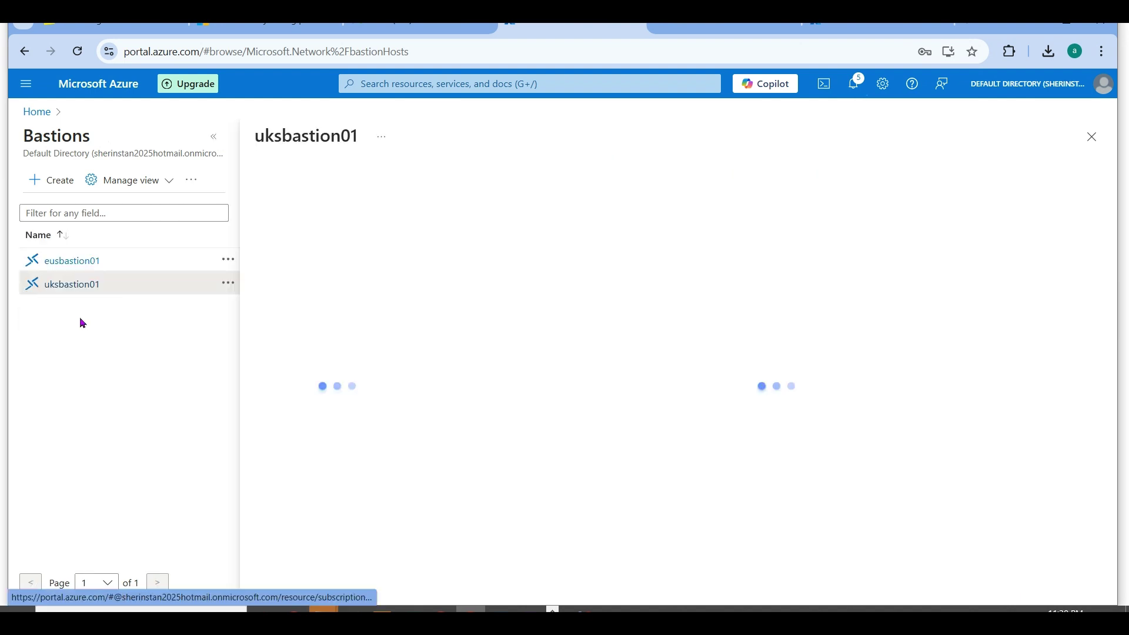
pyautogui.click(211, 140)
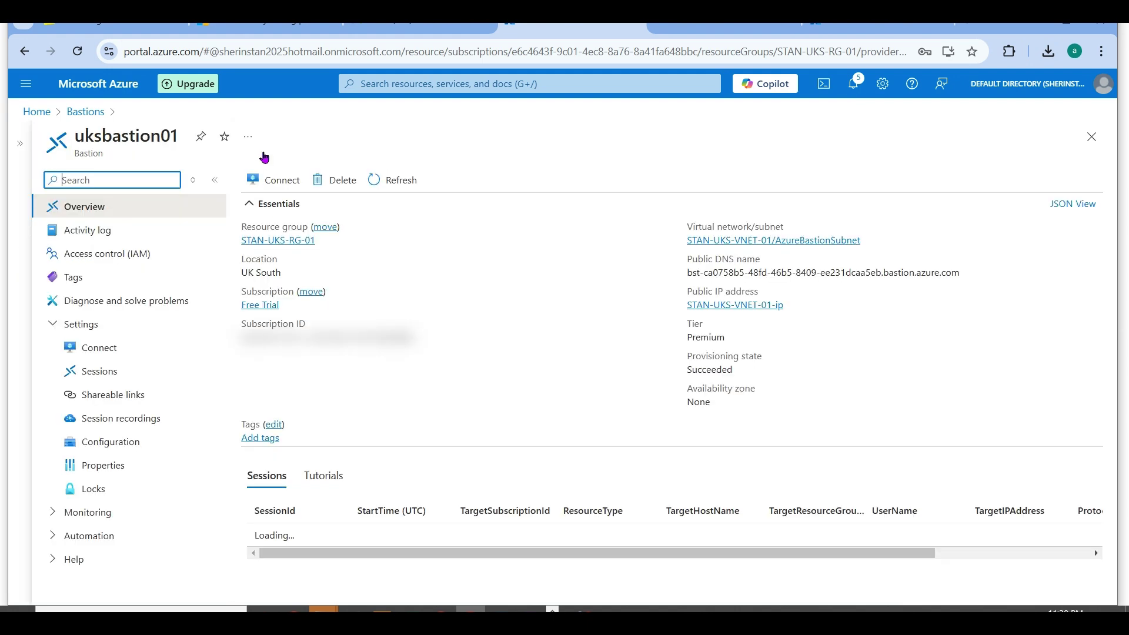
pyautogui.click(149, 418)
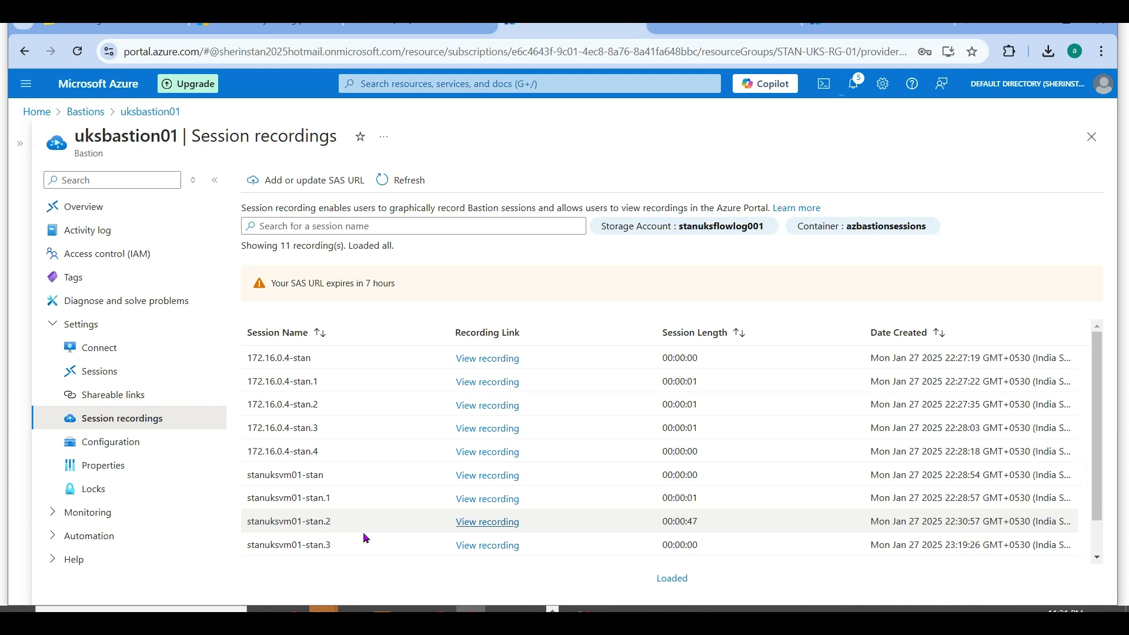
# Check the stanuksvm01-stan.3 recording, then play stanuksvm01-stan.2, skip ahead to about 0:11, and close the playback.
pyautogui.click(485, 547)
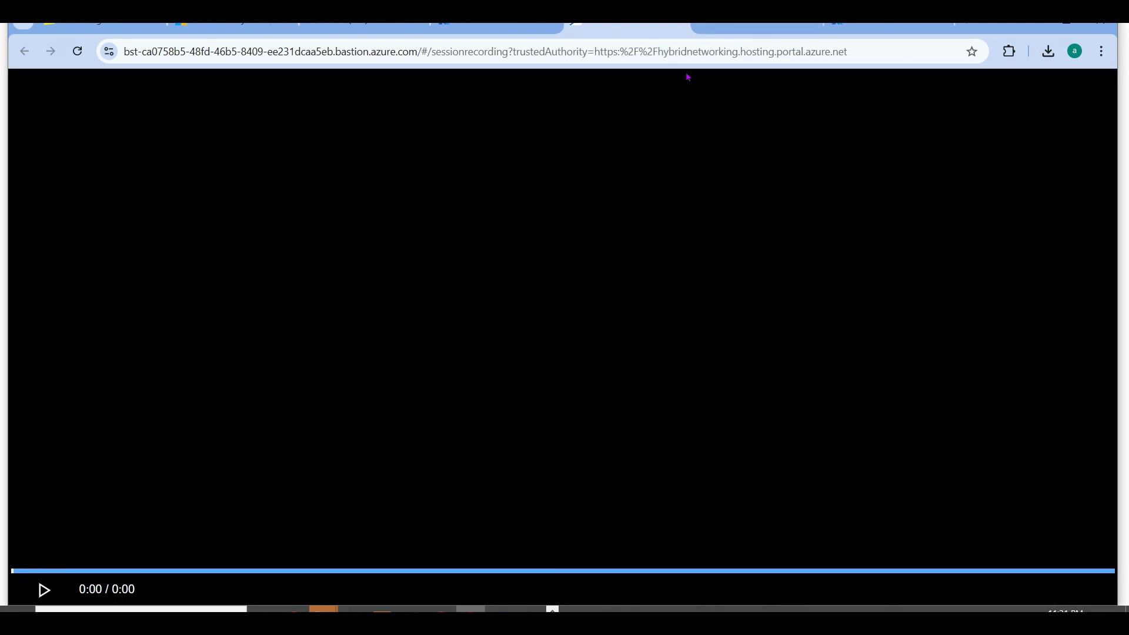
pyautogui.click(680, 25)
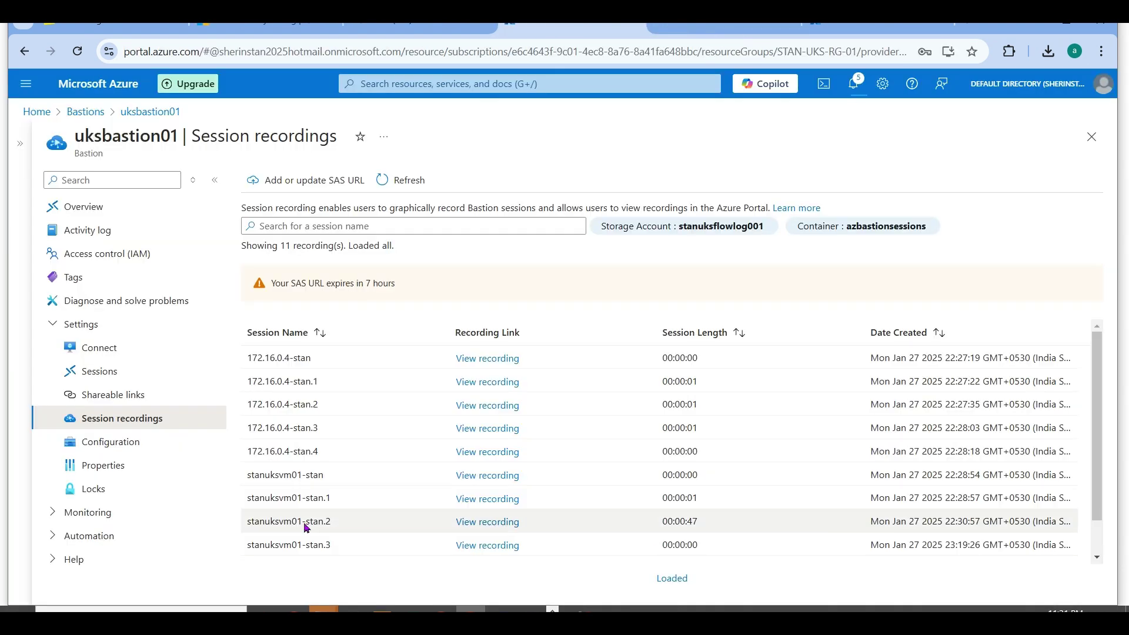
pyautogui.click(488, 523)
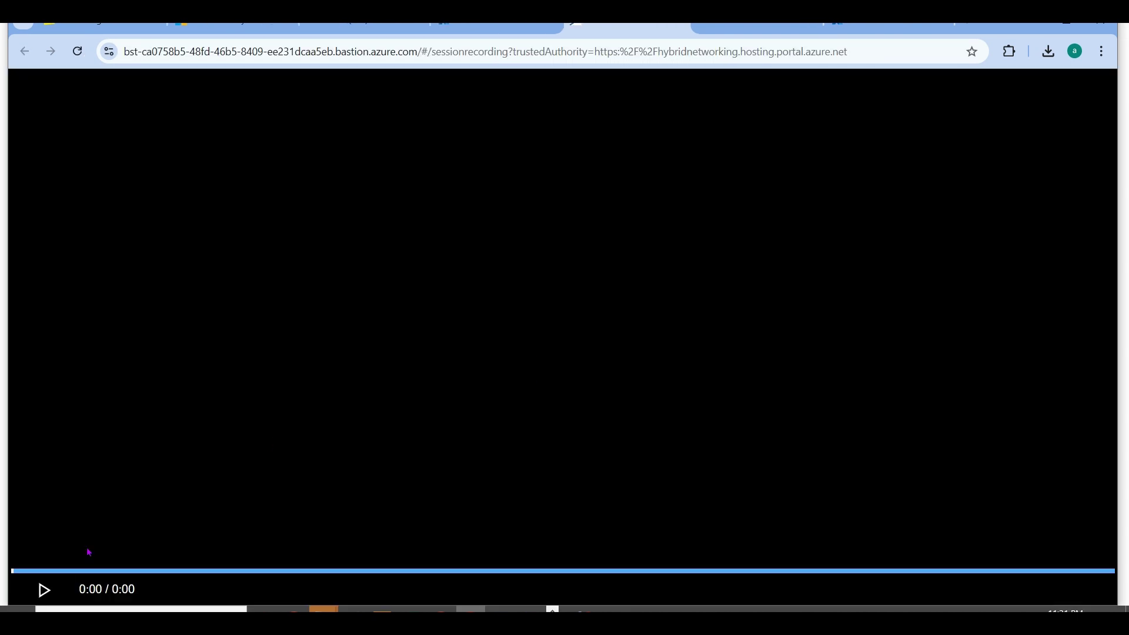
pyautogui.click(52, 598)
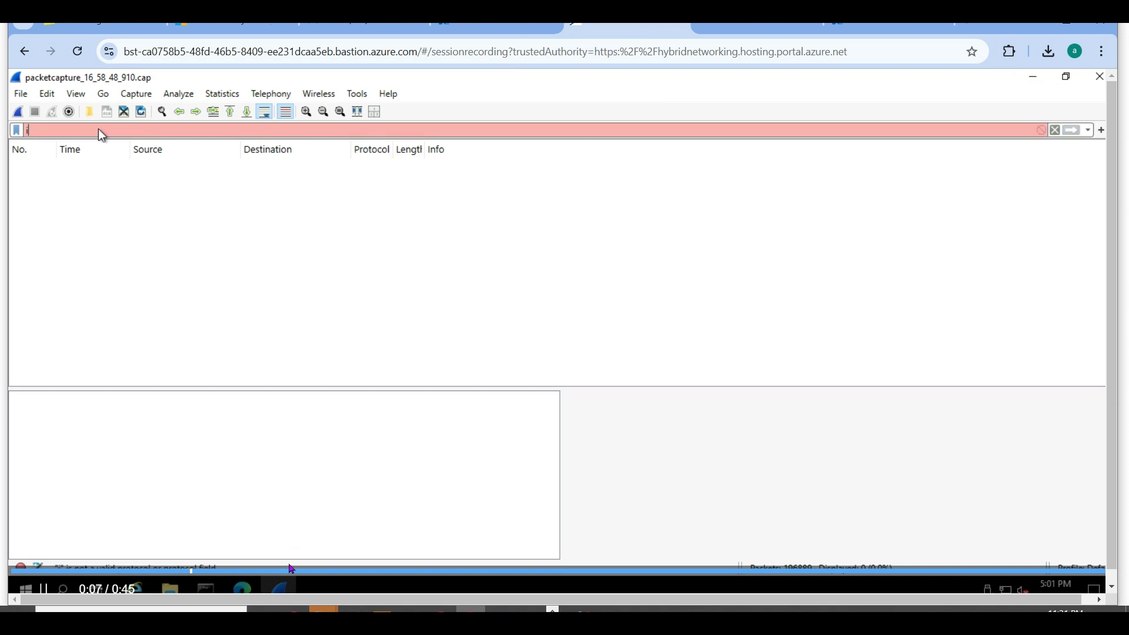
pyautogui.click(288, 570)
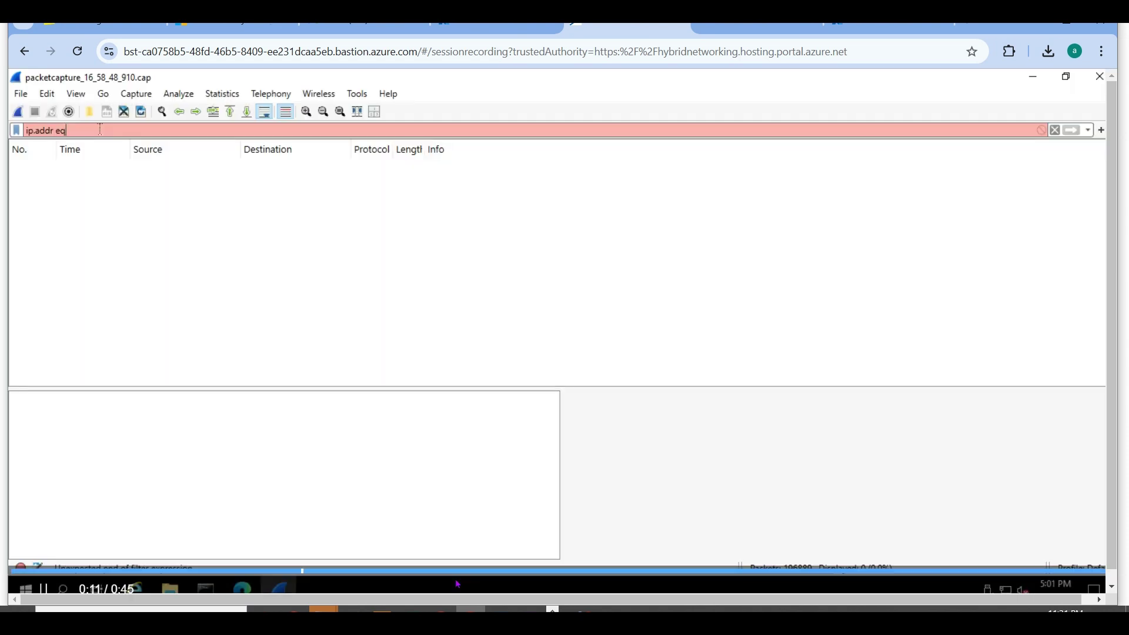
pyautogui.click(683, 26)
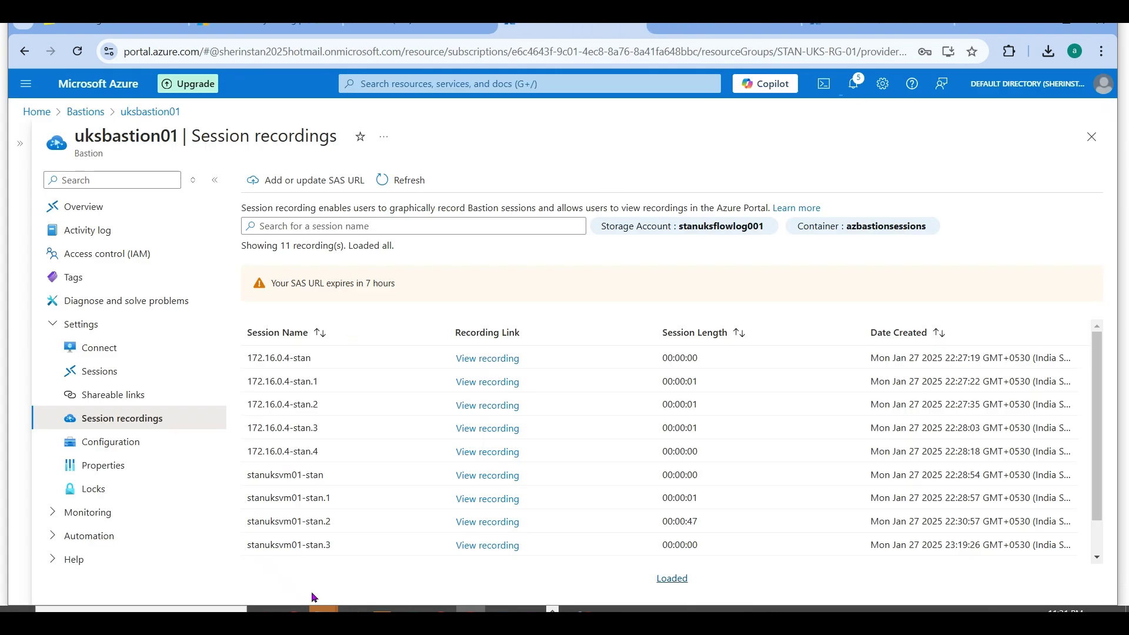
# Switch to the PowerPoint slide show and present the Azure Bastion Custom Ports and Session Recording slides.
pyautogui.hotkey('alt', 'Tab')
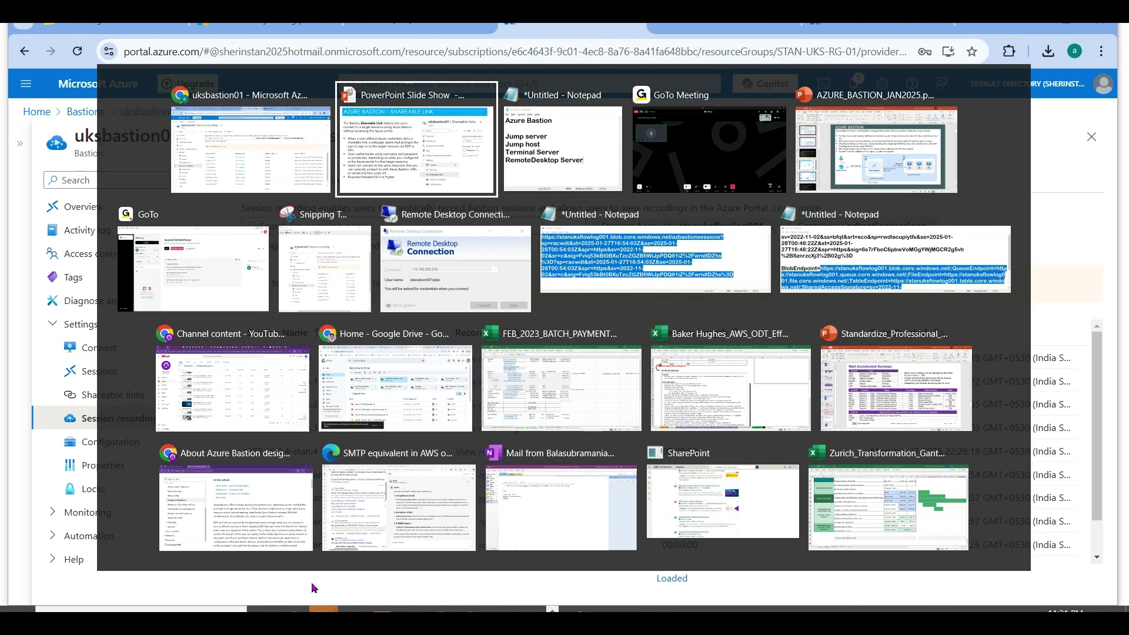
pyautogui.press('Right')
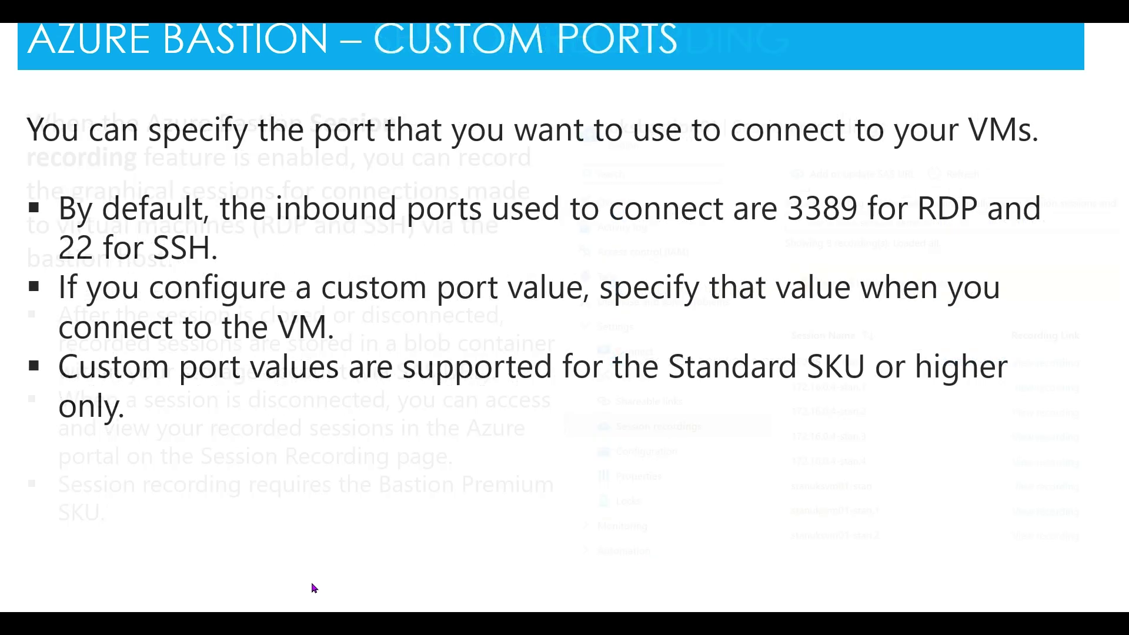
pyautogui.press('Right')
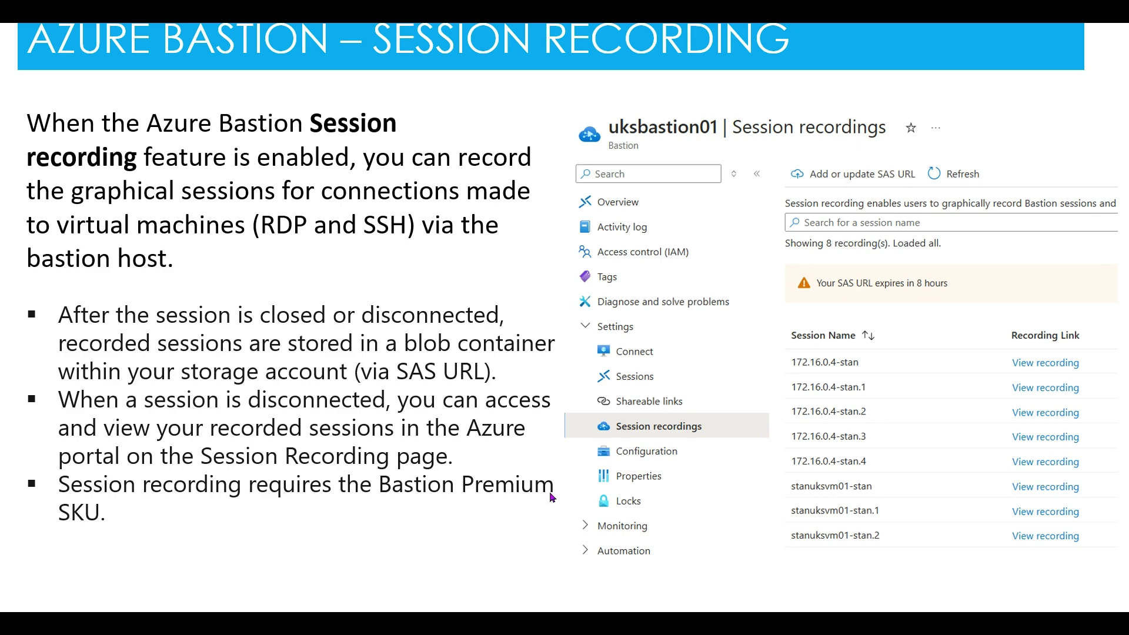
# Switch back to the Azure portal, copy stanuksvm01's shareable link from uksbastion01, and open it in a new browser tab.
pyautogui.hotkey('alt', 'Tab')
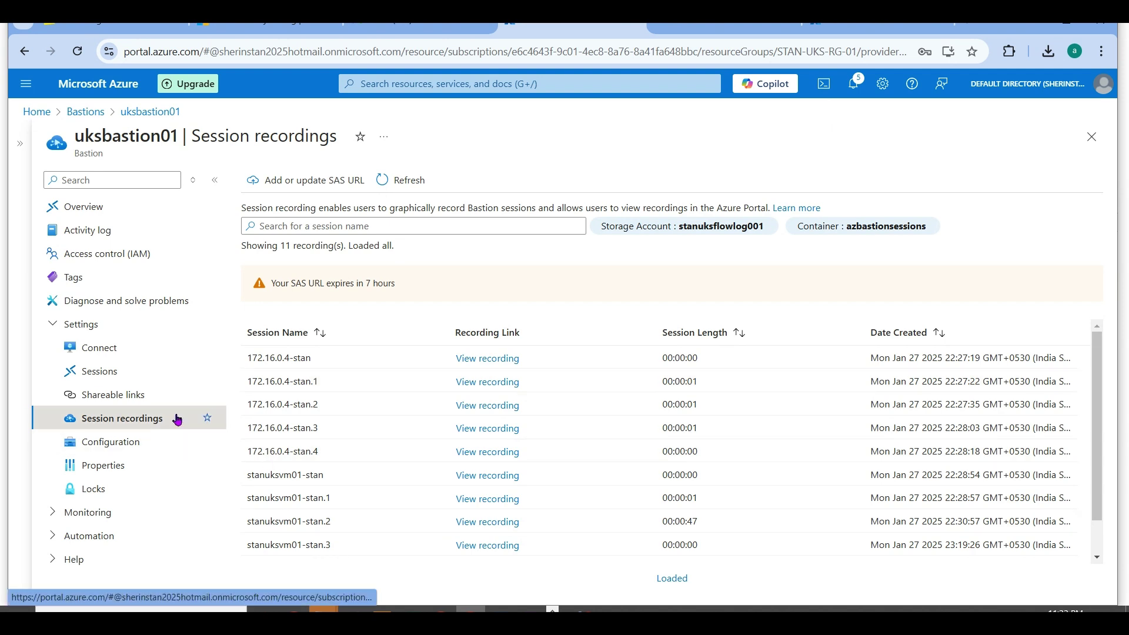
pyautogui.click(143, 401)
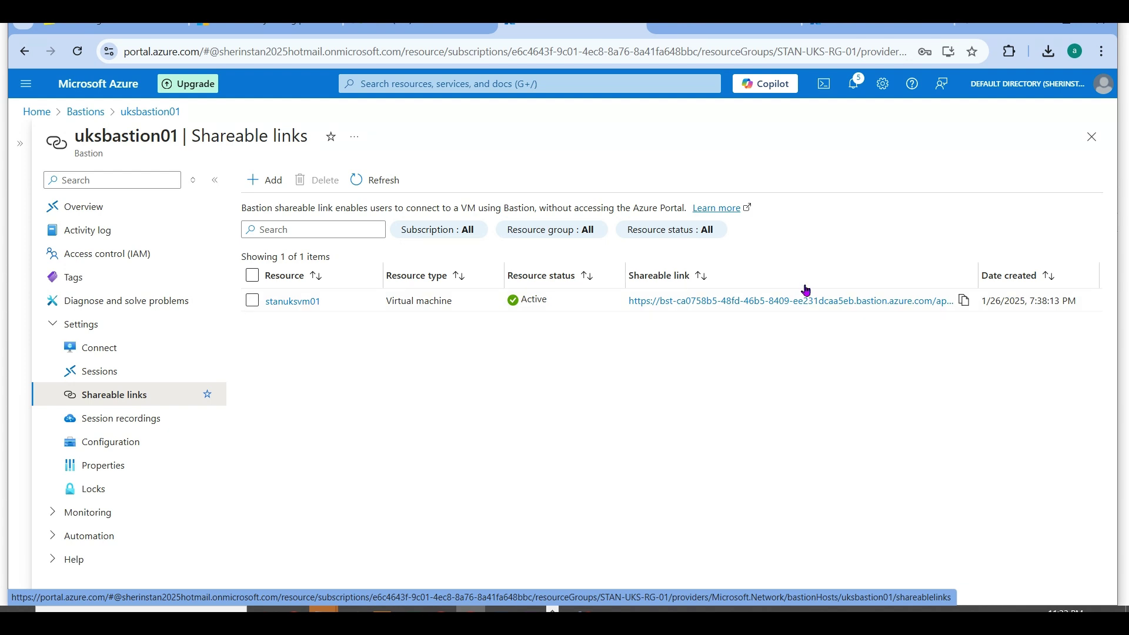
pyautogui.click(964, 301)
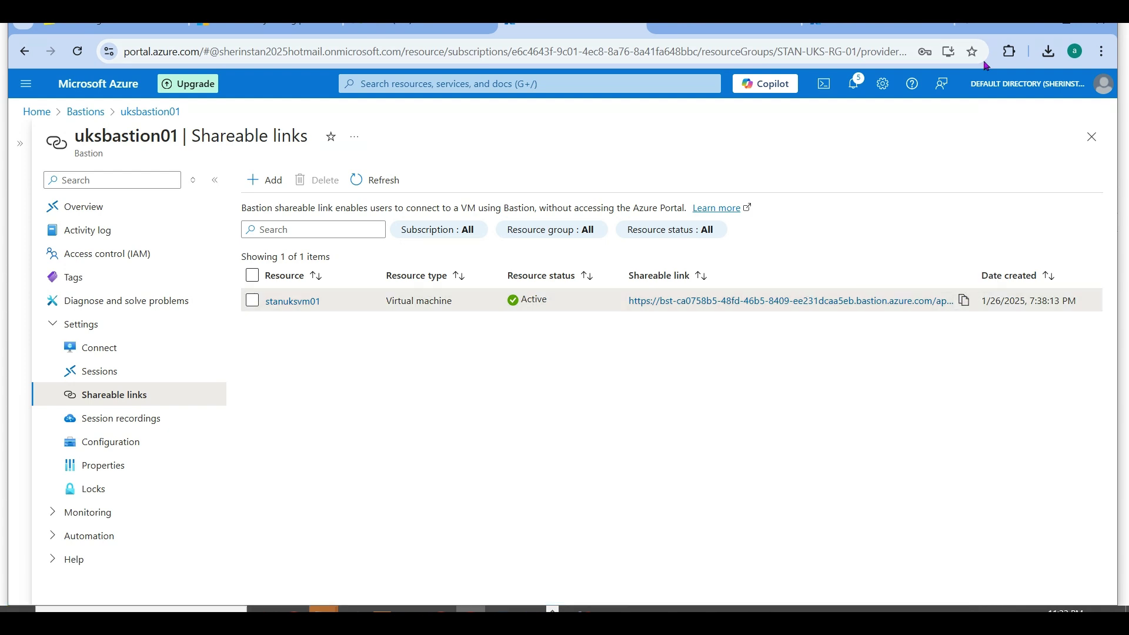
pyautogui.click(974, 28)
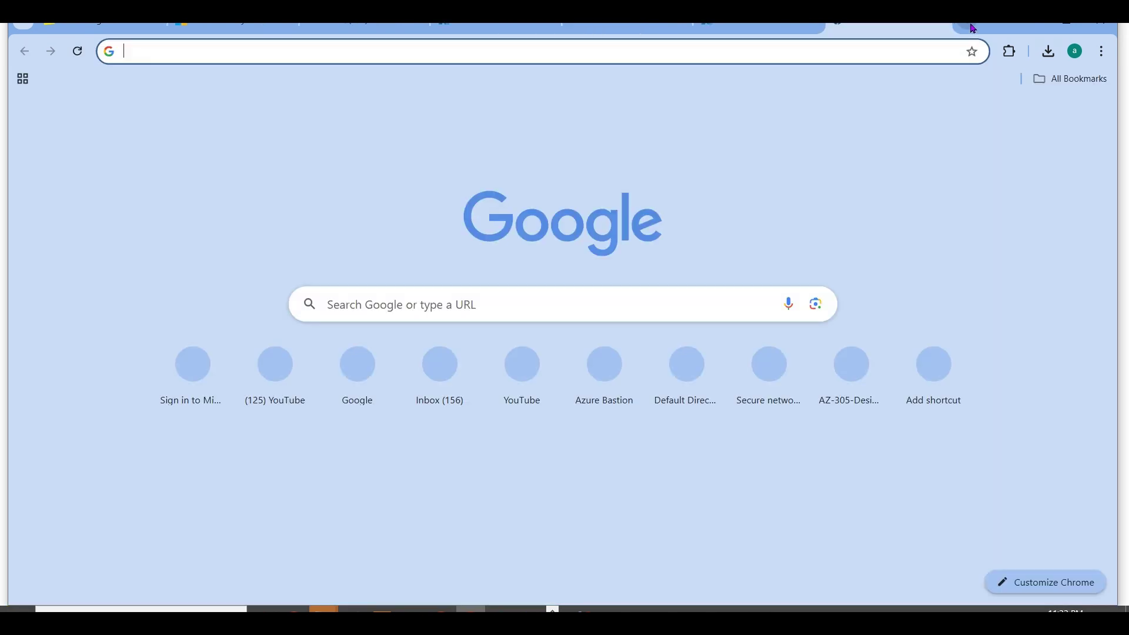
pyautogui.hotkey('ctrl', 'v')
pyautogui.press('Return')
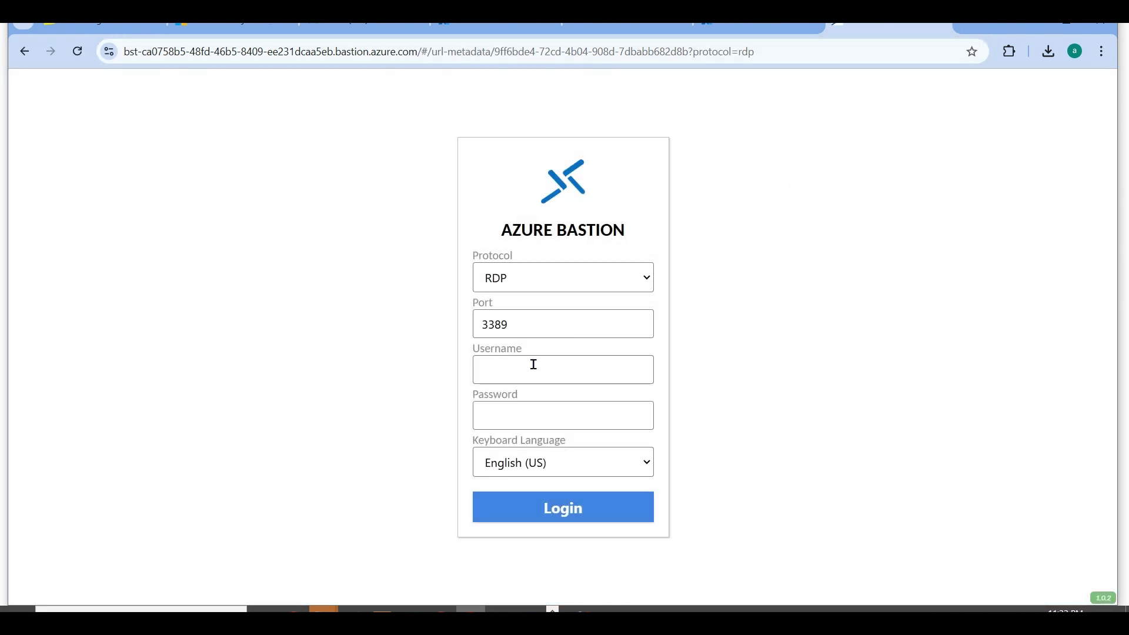
# Enter the VM username and password, try to log in over RDP and reconnect, dismissing the password-saving offer, and leave the session page.
pyautogui.click(533, 364)
pyautogui.write('stan')
pyautogui.press('Tab')
pyautogui.write('••••••••••••')
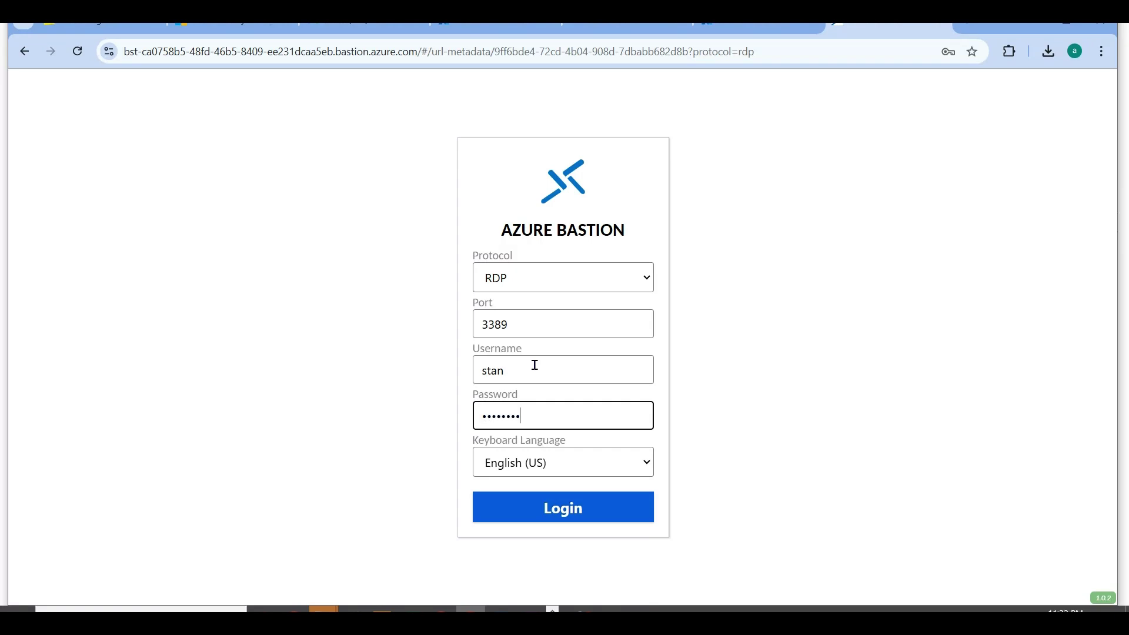
pyautogui.click(543, 507)
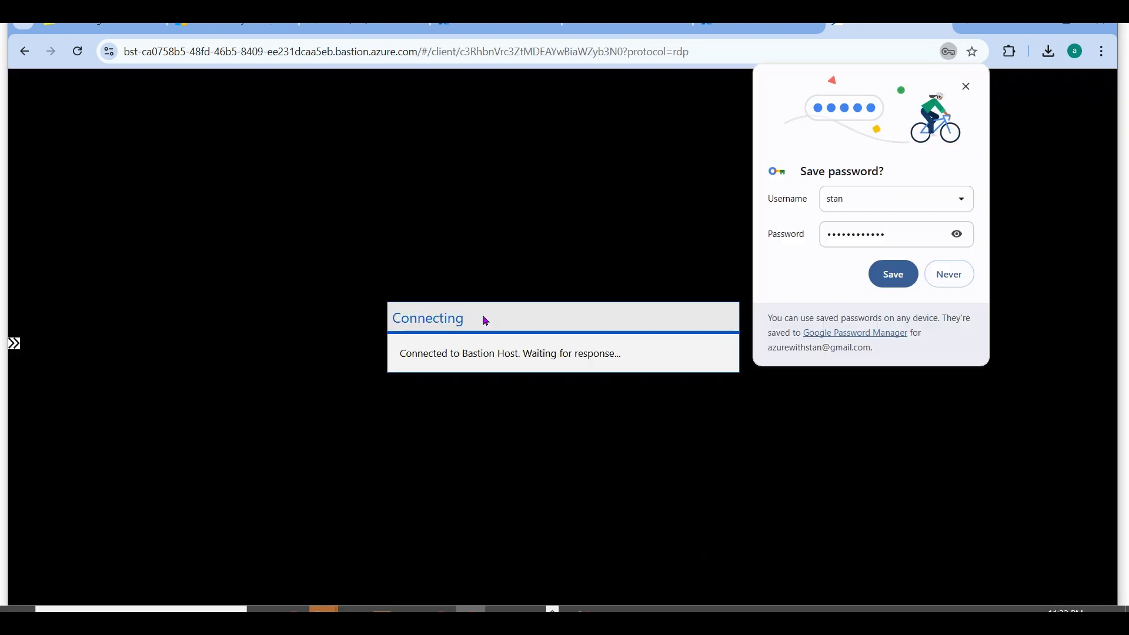
pyautogui.click(966, 87)
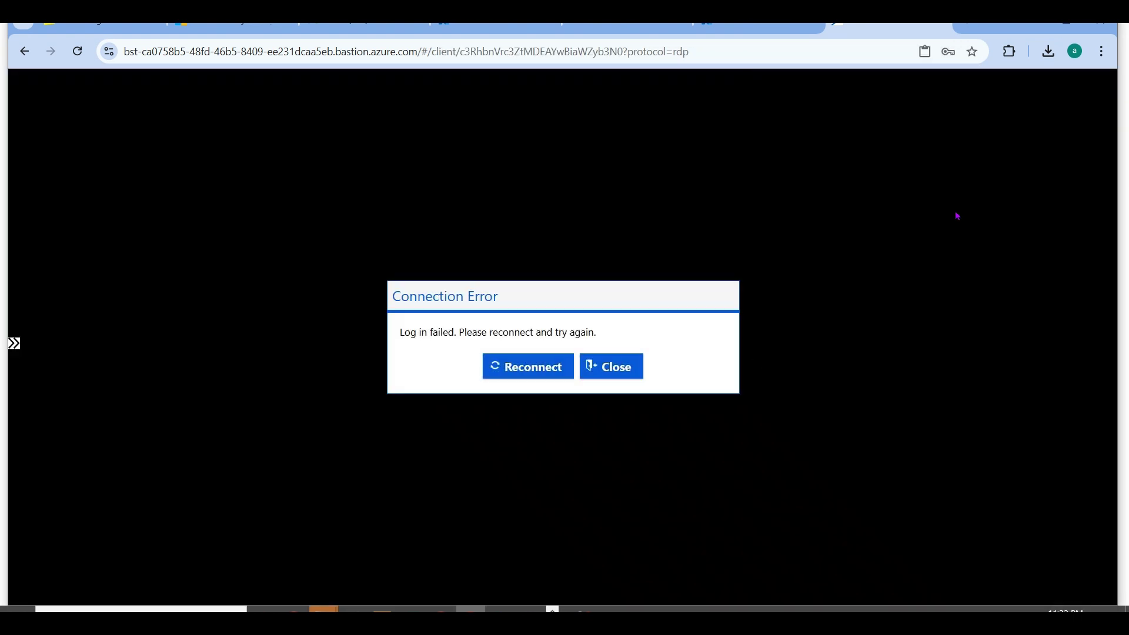
pyautogui.click(515, 378)
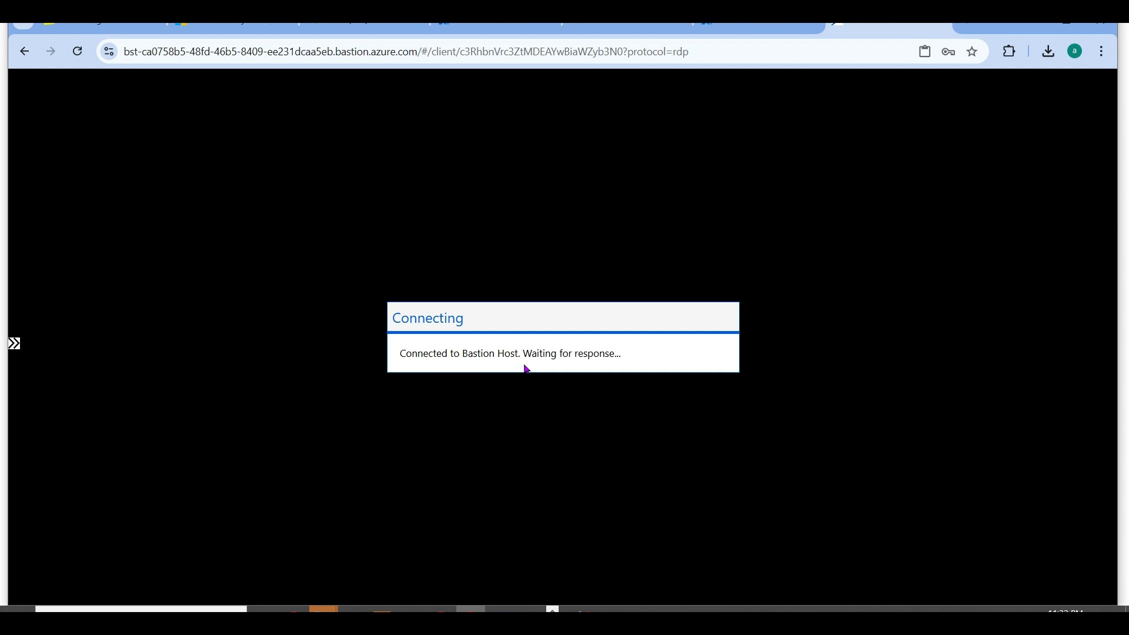
pyautogui.click(21, 52)
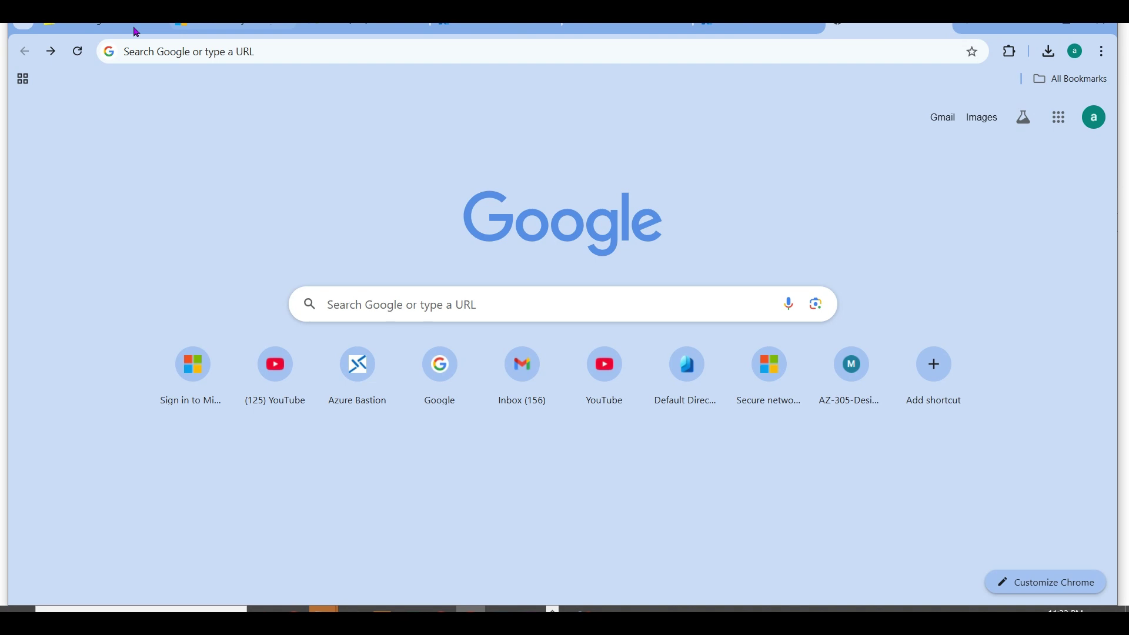
# Return to uksbastion01's shareable links, copy the stanuksvm01 link again, and load it in a new browser tab.
pyautogui.click(265, 44)
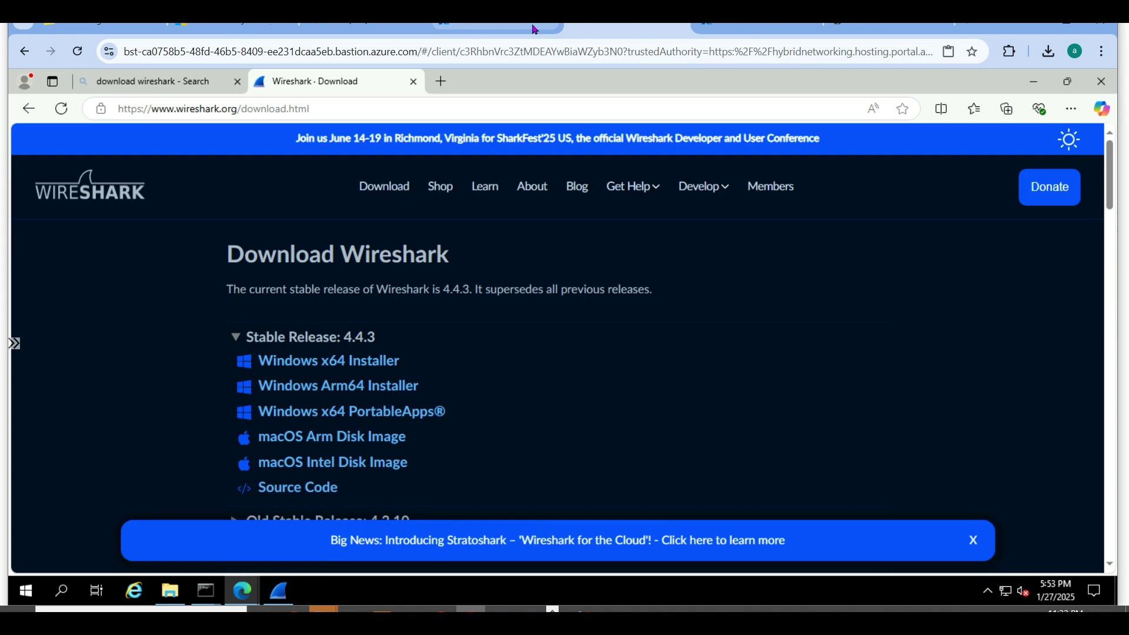
pyautogui.click(493, 28)
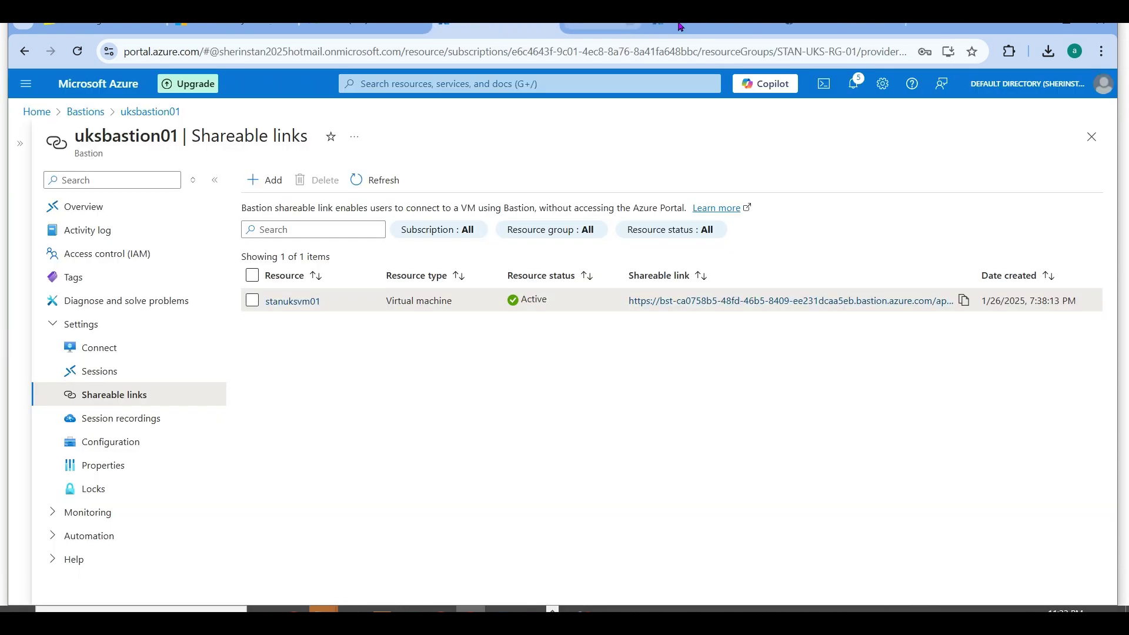
pyautogui.click(964, 300)
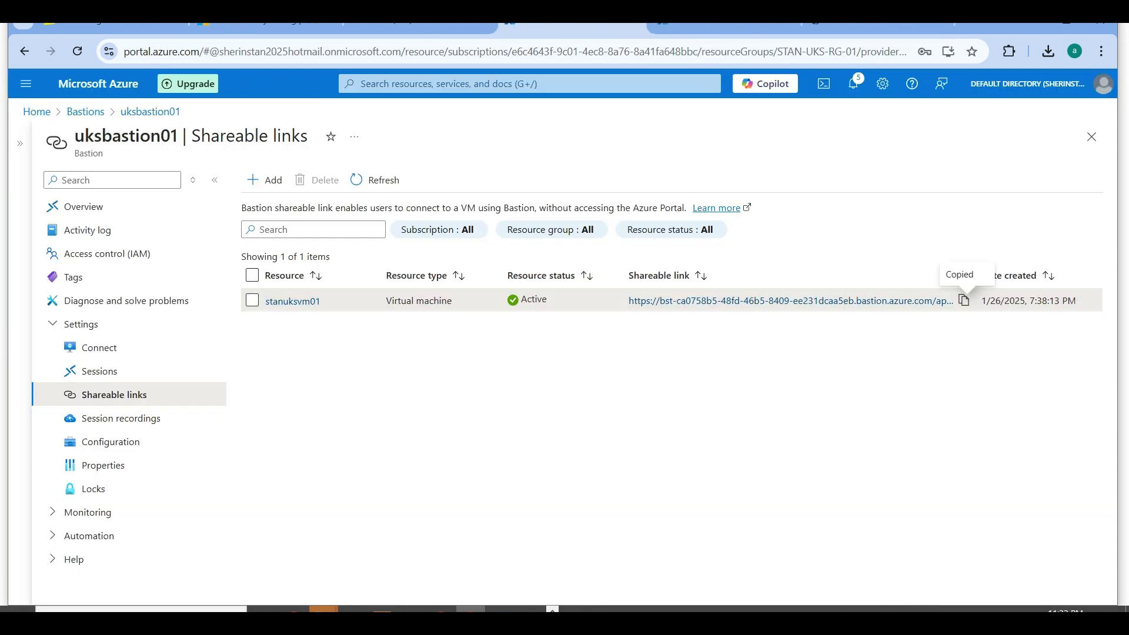
pyautogui.click(881, 26)
pyautogui.hotkey('ctrl', 'v')
pyautogui.press('Return')
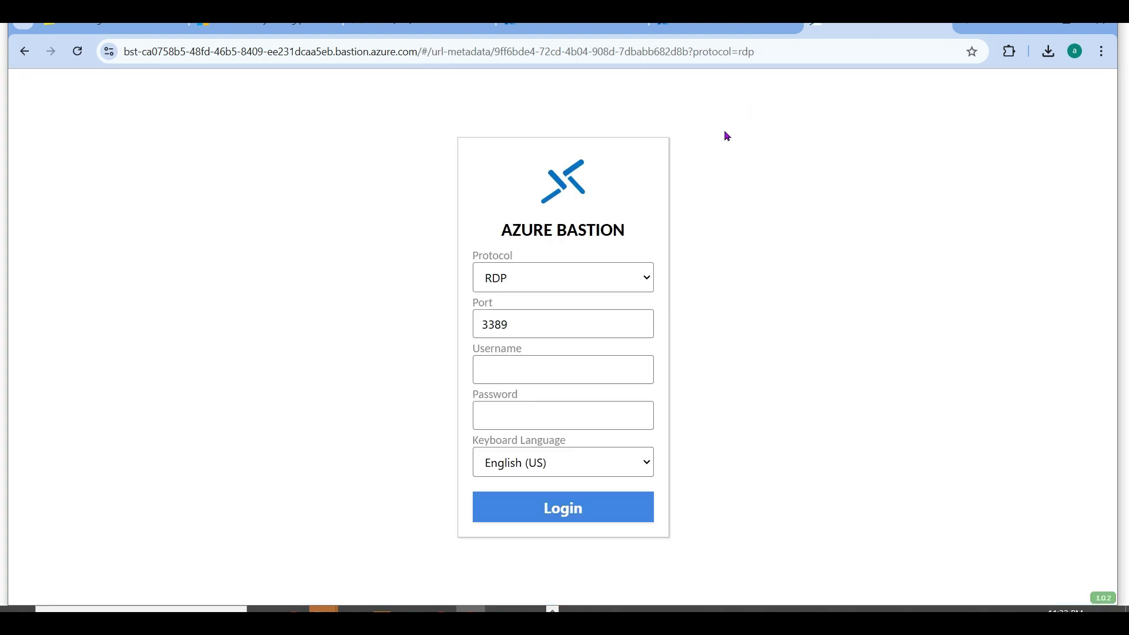
# Enter the VM username and VM password, log in to stanuksvm01 over RDP, and save the password in the browser.
pyautogui.click(531, 369)
pyautogui.write('stan')
pyautogui.press('Tab')
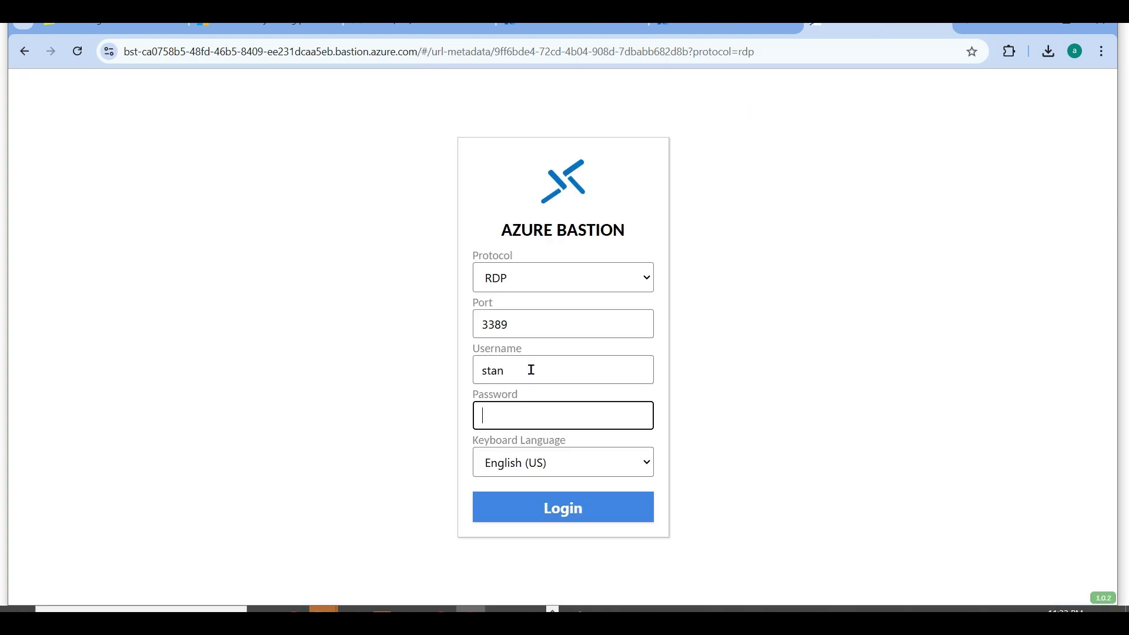
pyautogui.write('********')
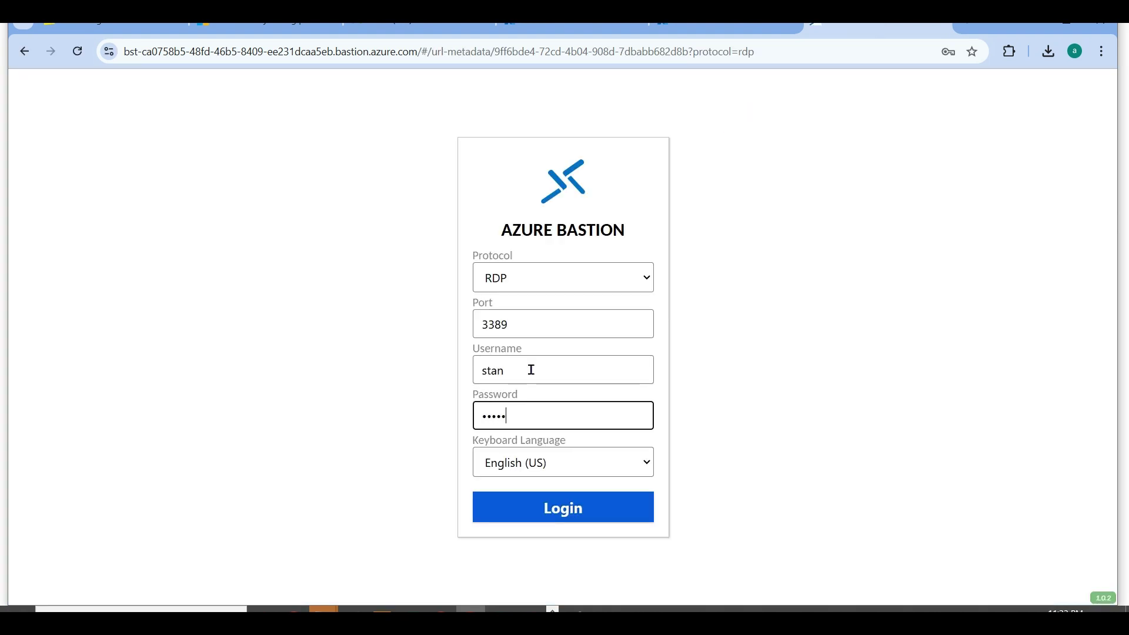
pyautogui.write('***')
pyautogui.press('Return')
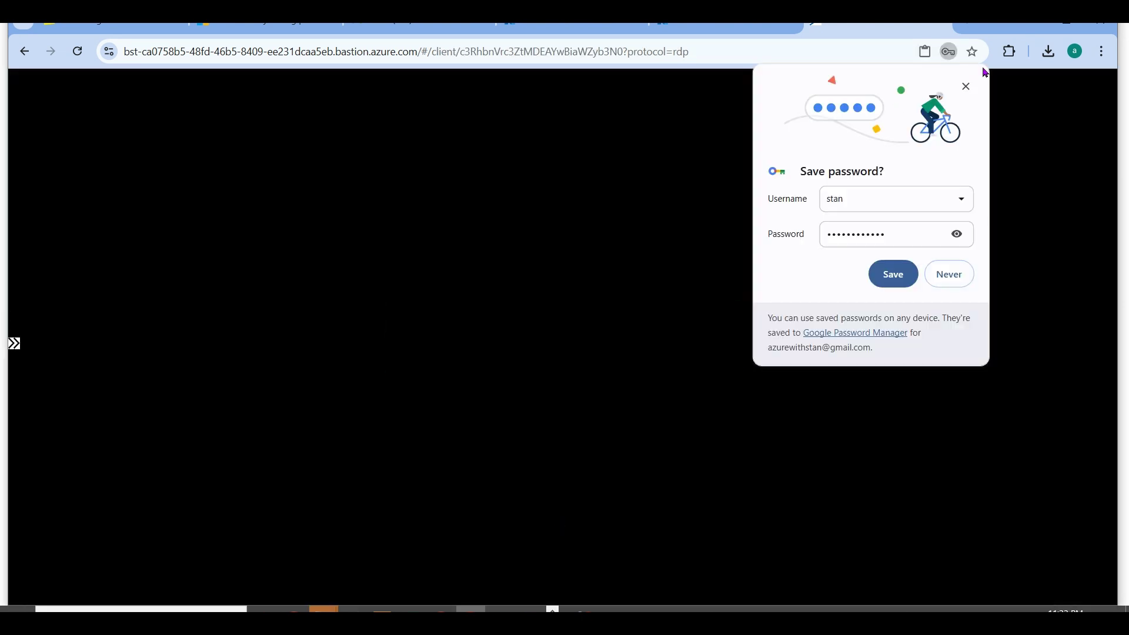
pyautogui.click(893, 274)
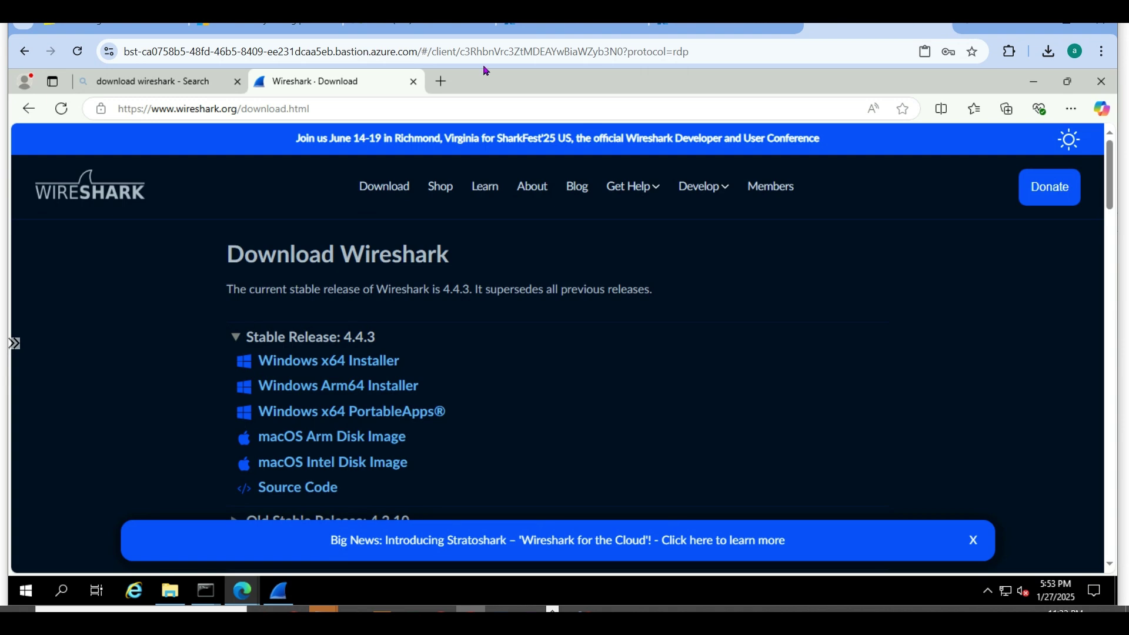
# Reload the stanuksvm01 RDP session's address directly, and replace that session tab with a new browser tab.
pyautogui.click(691, 51)
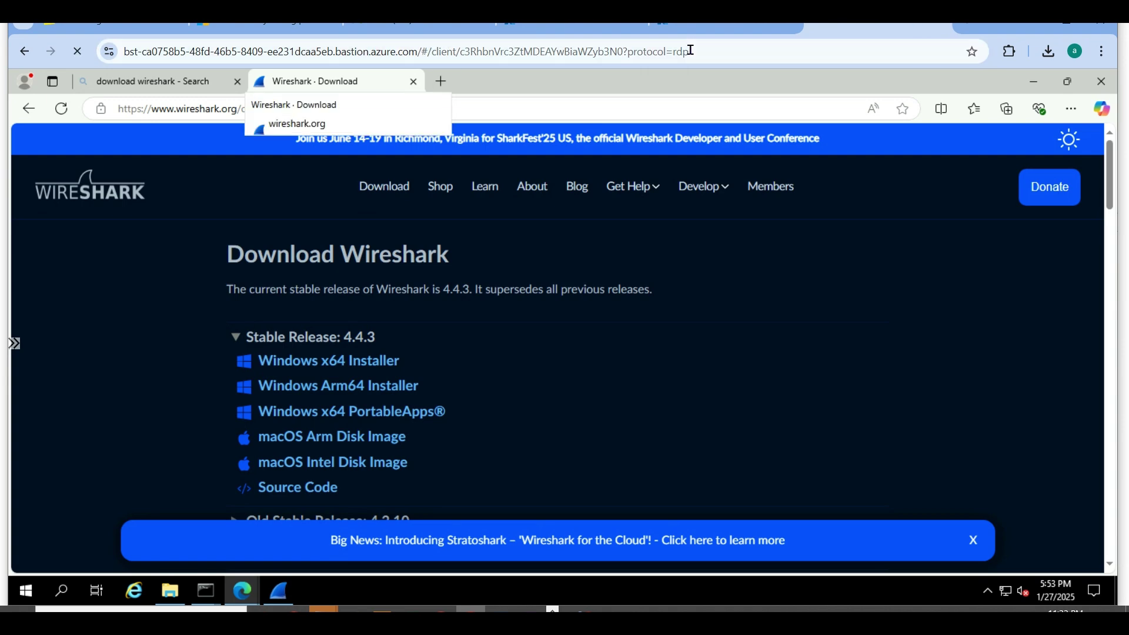
pyautogui.press('Return')
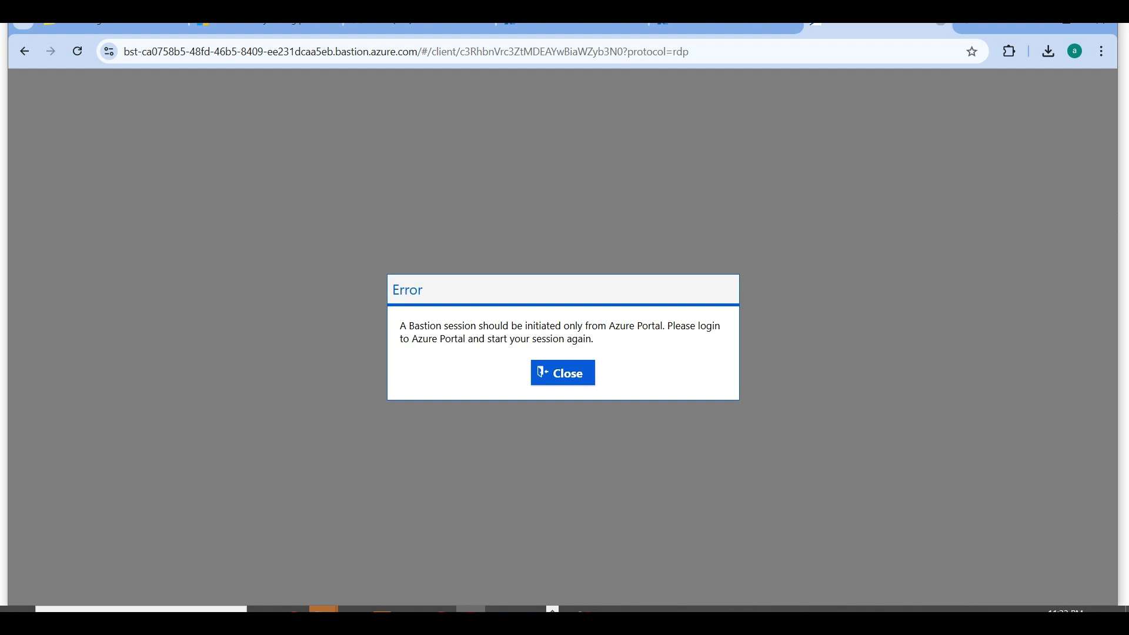
pyautogui.click(941, 23)
pyautogui.hotkey('ctrl', 't')
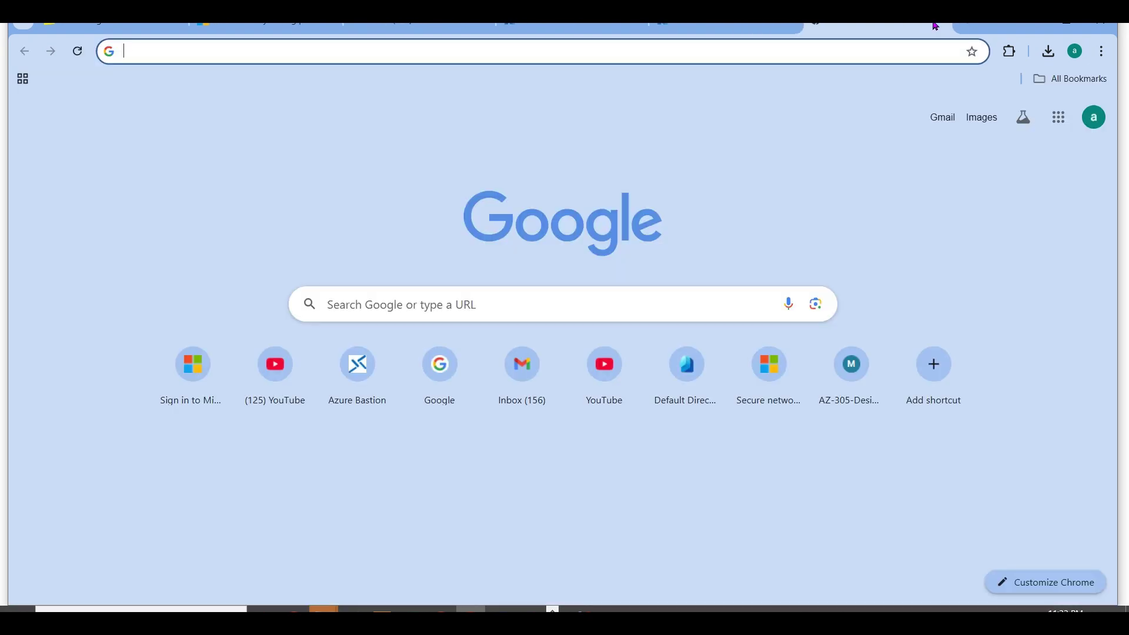
pyautogui.click(554, 52)
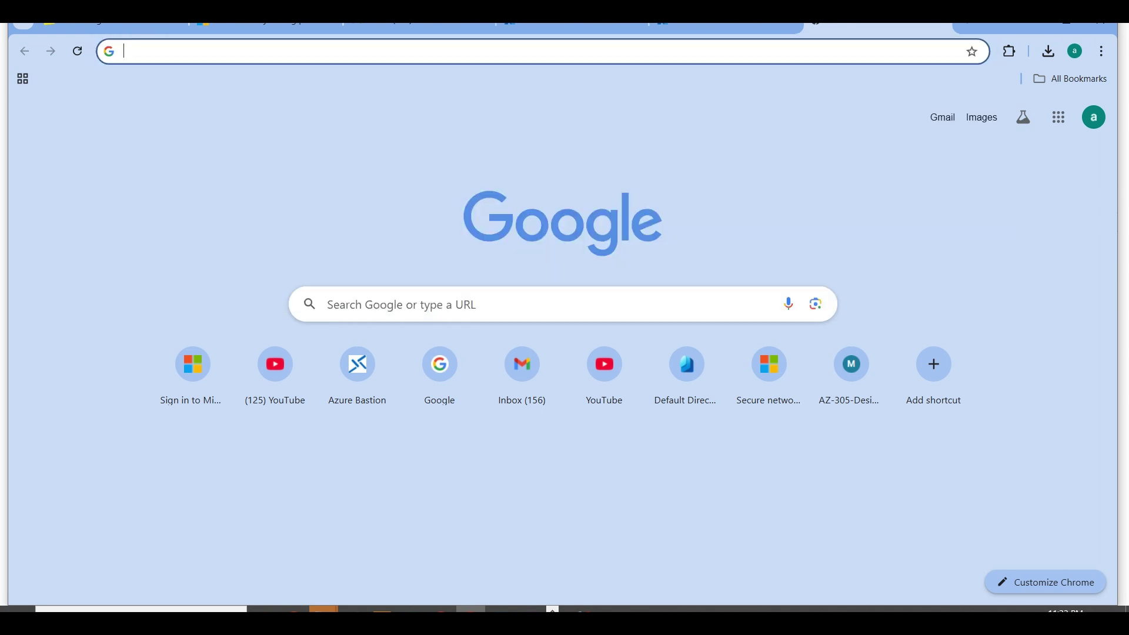
# Copy stanuksvm01's shareable link from uksbastion01 again and load it in the new browser tab.
pyautogui.click(572, 24)
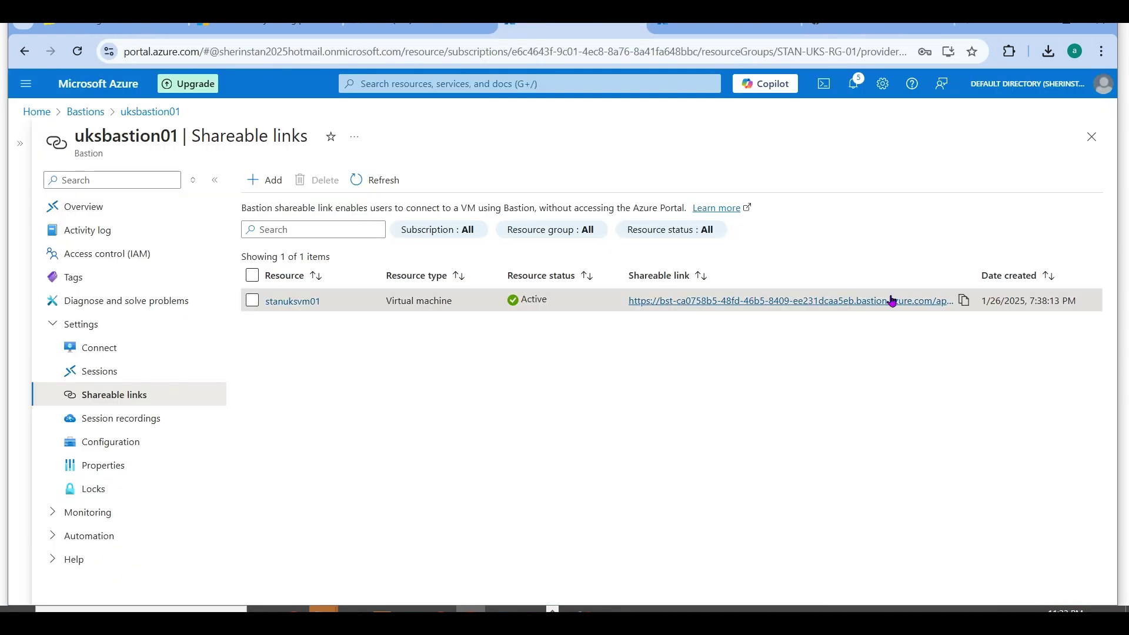
pyautogui.click(964, 302)
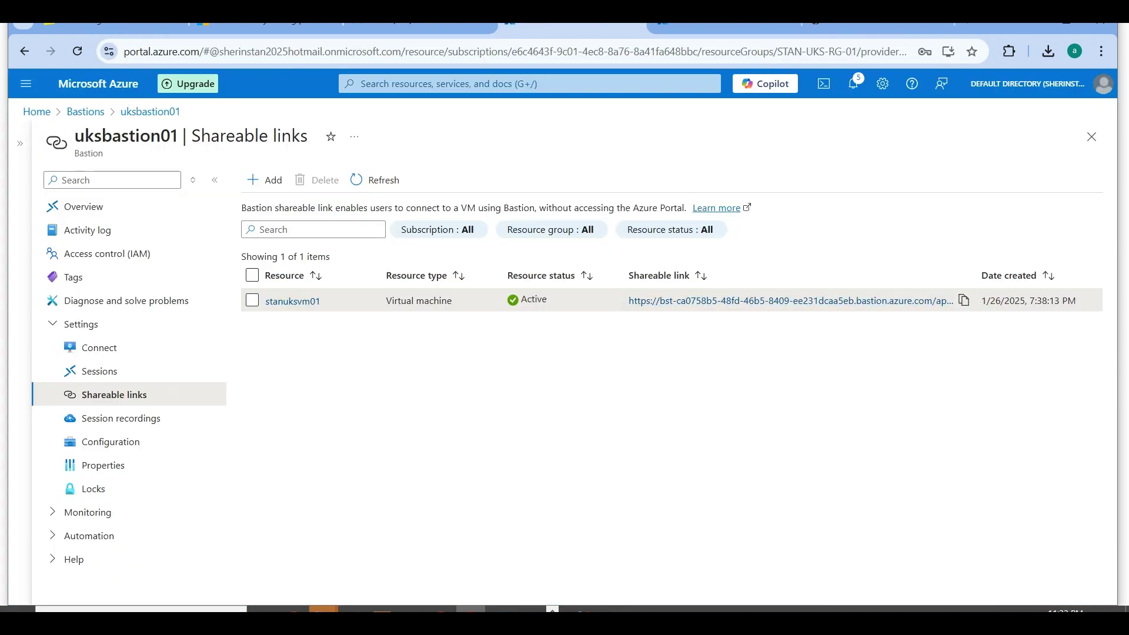
pyautogui.click(870, 24)
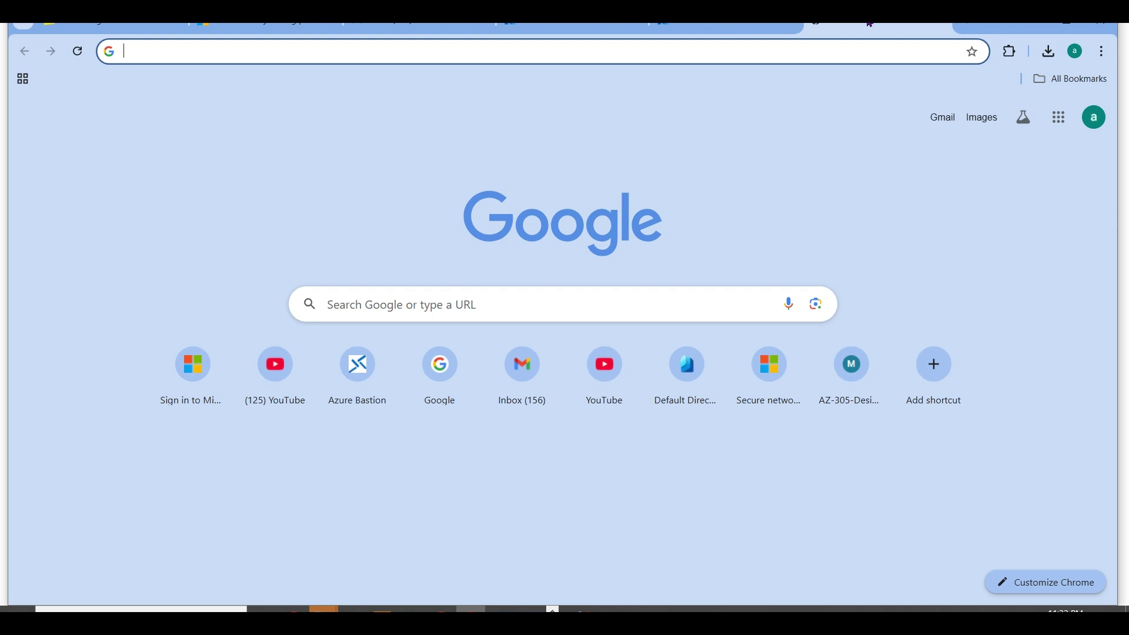
pyautogui.click(810, 53)
pyautogui.click(576, 29)
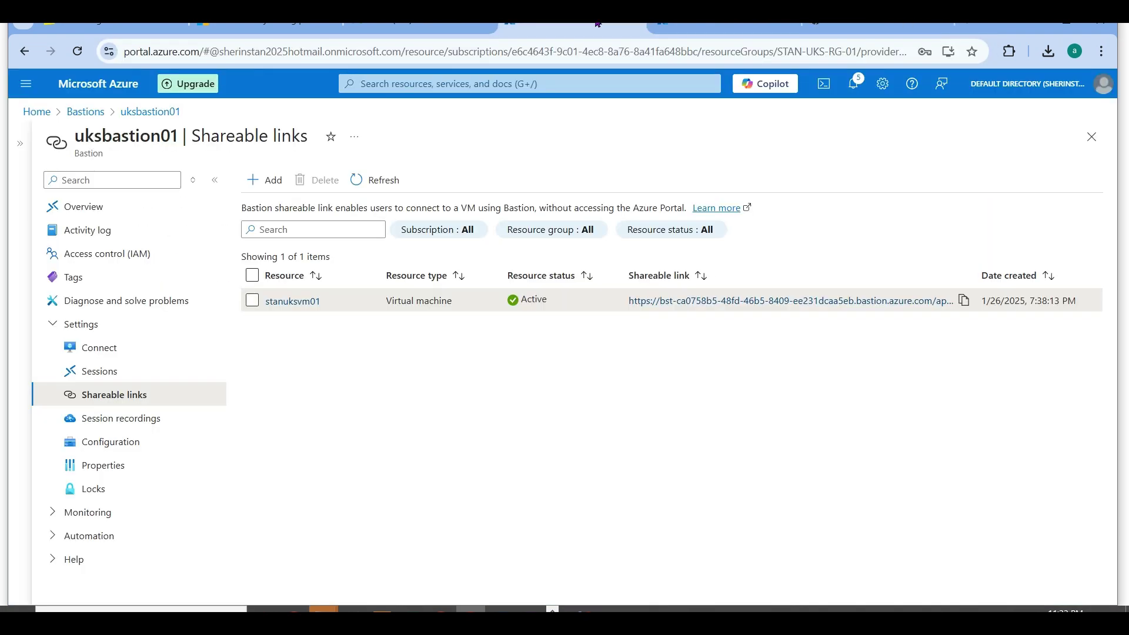
pyautogui.click(962, 305)
pyautogui.click(892, 26)
pyautogui.hotkey('ctrl', 'v')
pyautogui.press('Return')
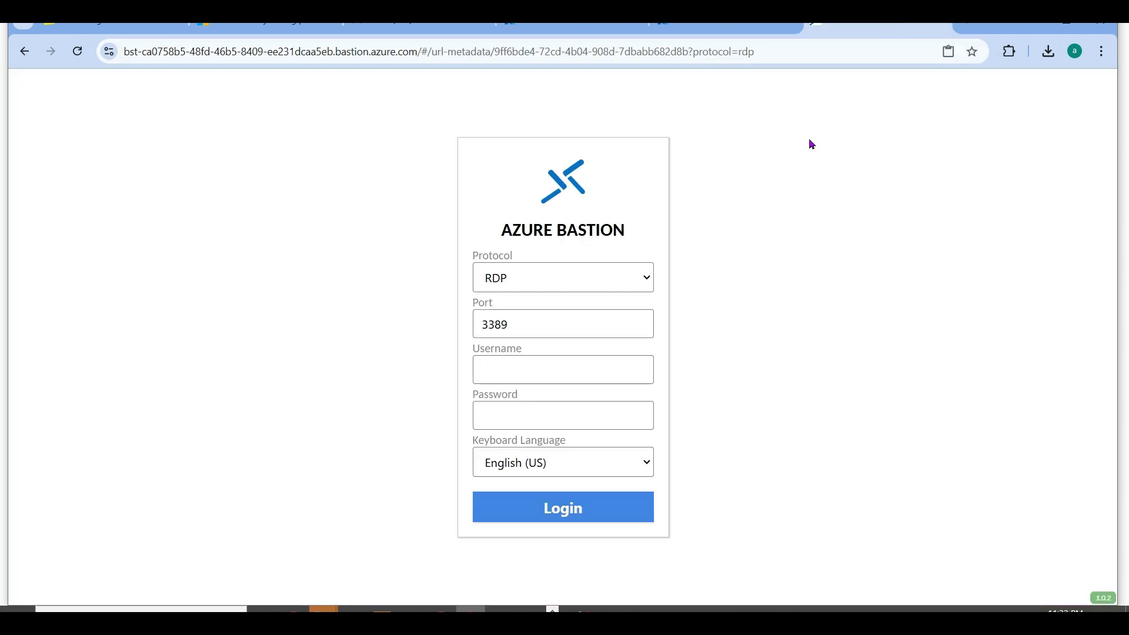
# Try to log in over SSH with the VM username and password, and close the session tab.
pyautogui.click(612, 285)
pyautogui.click(554, 326)
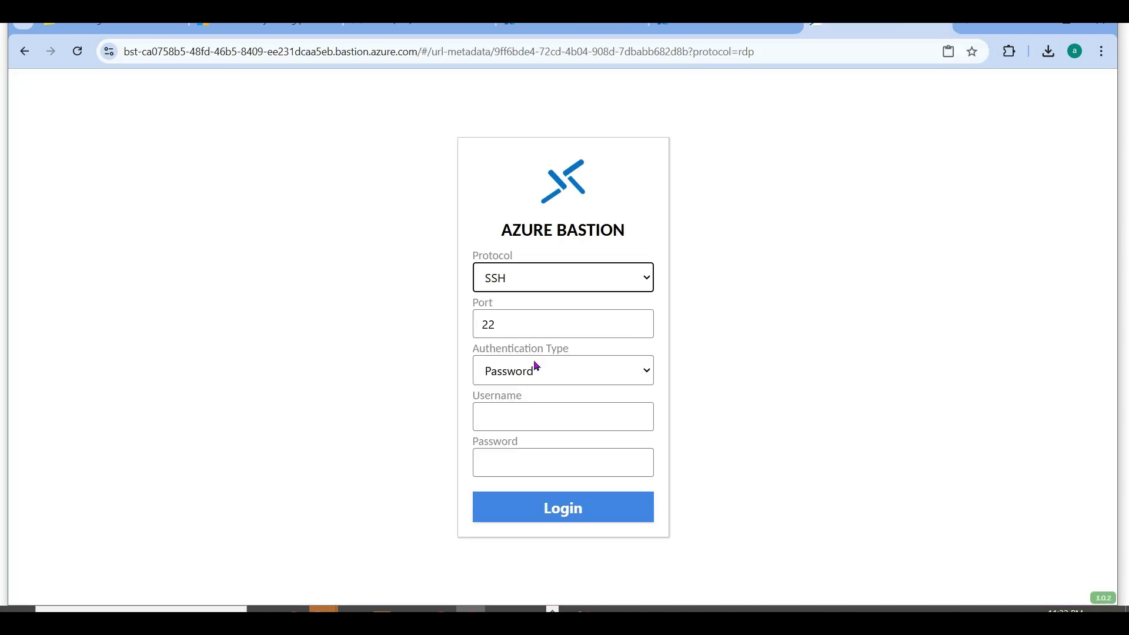
pyautogui.click(522, 421)
pyautogui.write('stan')
pyautogui.press('Tab')
pyautogui.write('********')
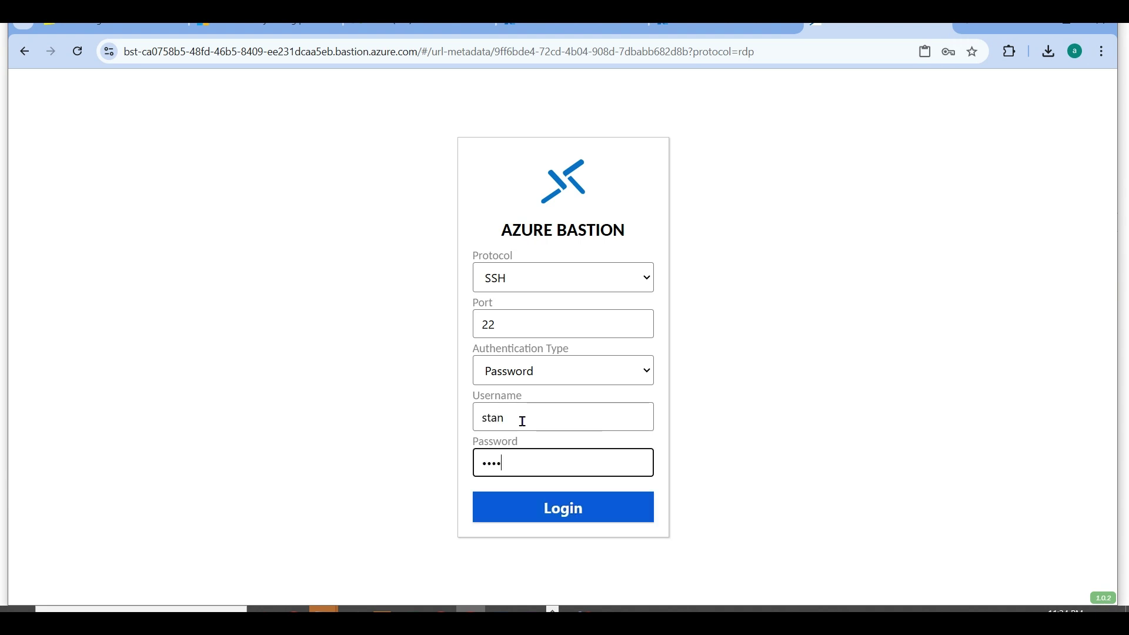
pyautogui.write('****')
pyautogui.click(545, 507)
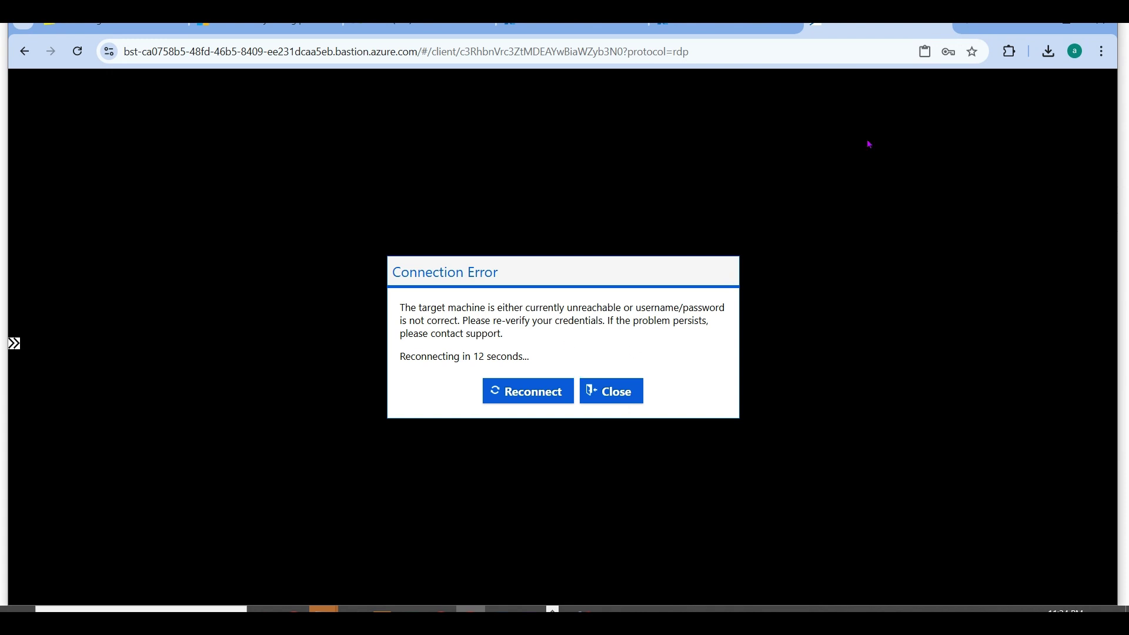
pyautogui.click(943, 25)
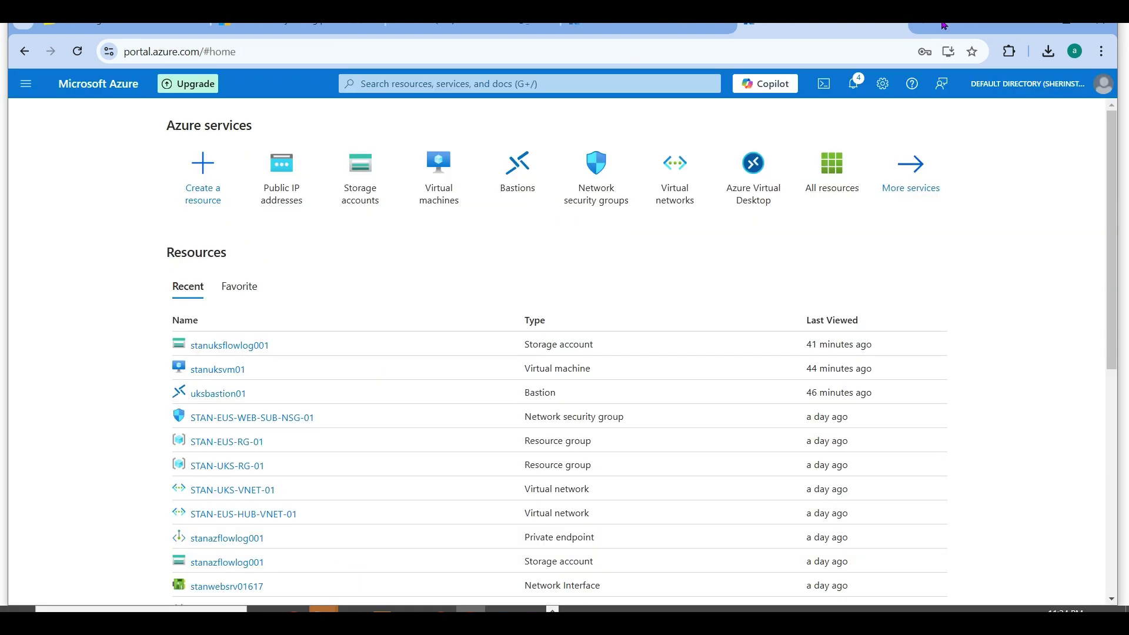
# Return to the Bastions list in the Azure portal, open eusbastion01's overview, and check its provisioning state.
pyautogui.click(643, 35)
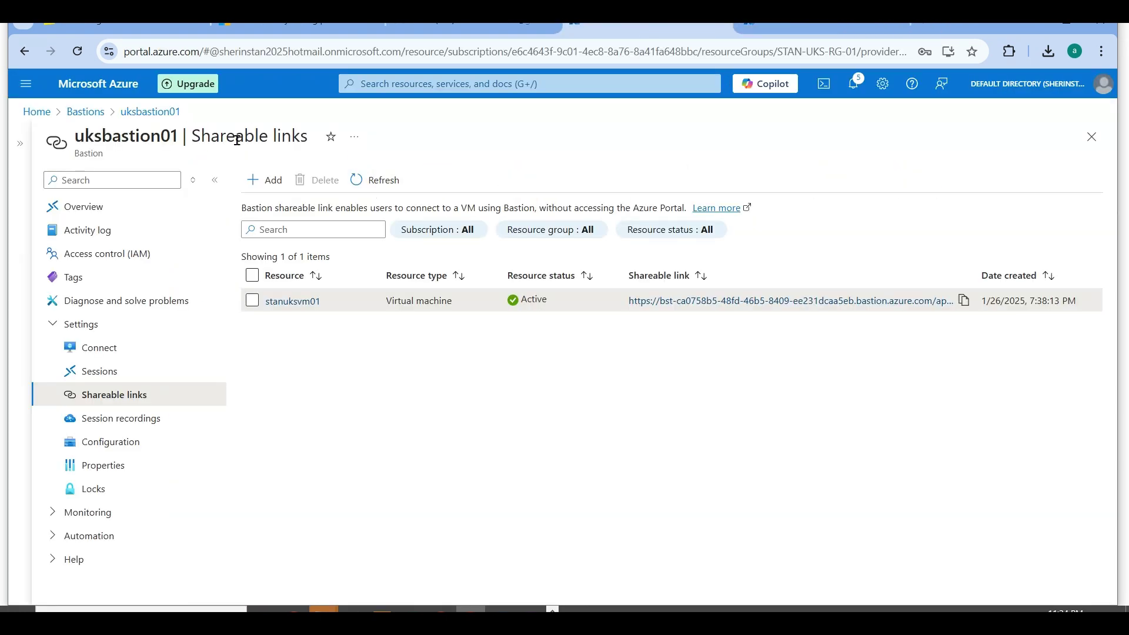
pyautogui.click(93, 118)
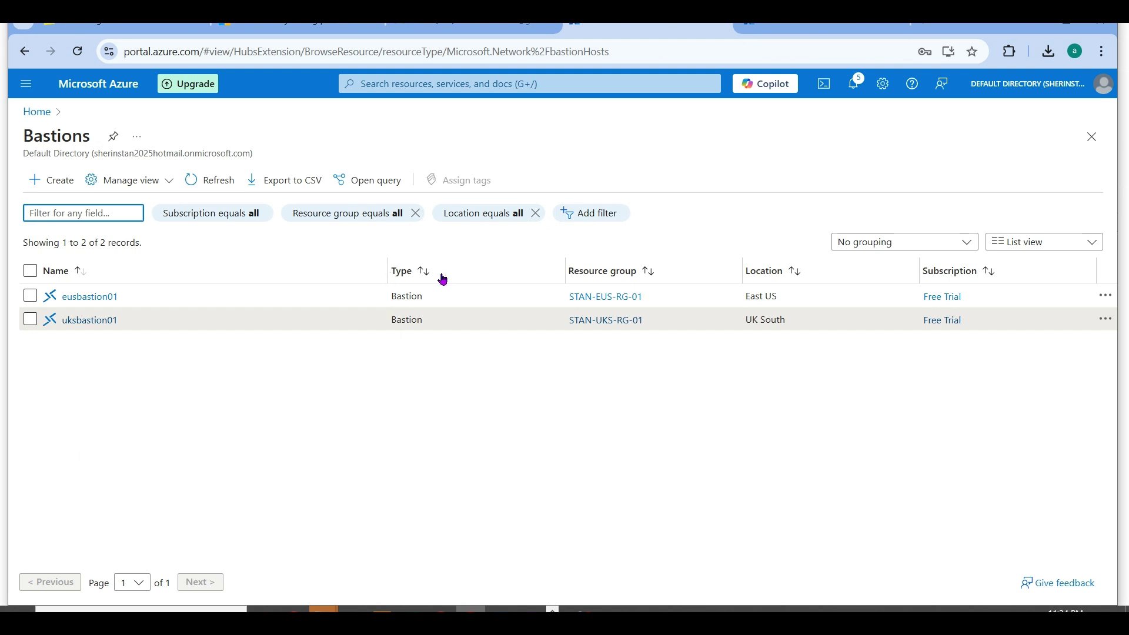
pyautogui.click(220, 178)
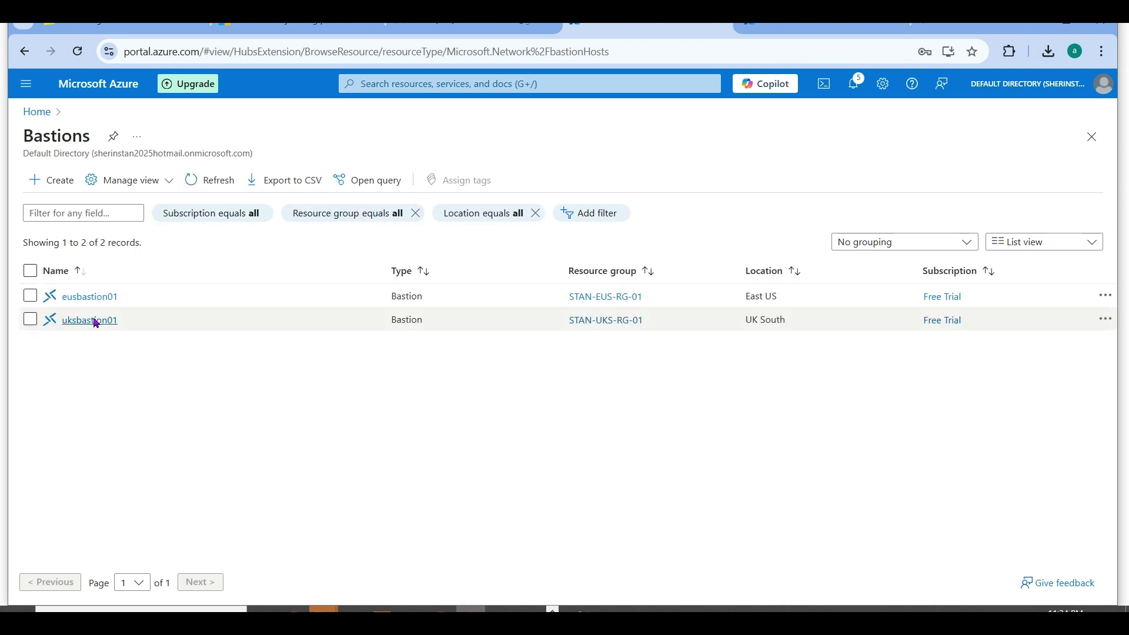
pyautogui.click(93, 297)
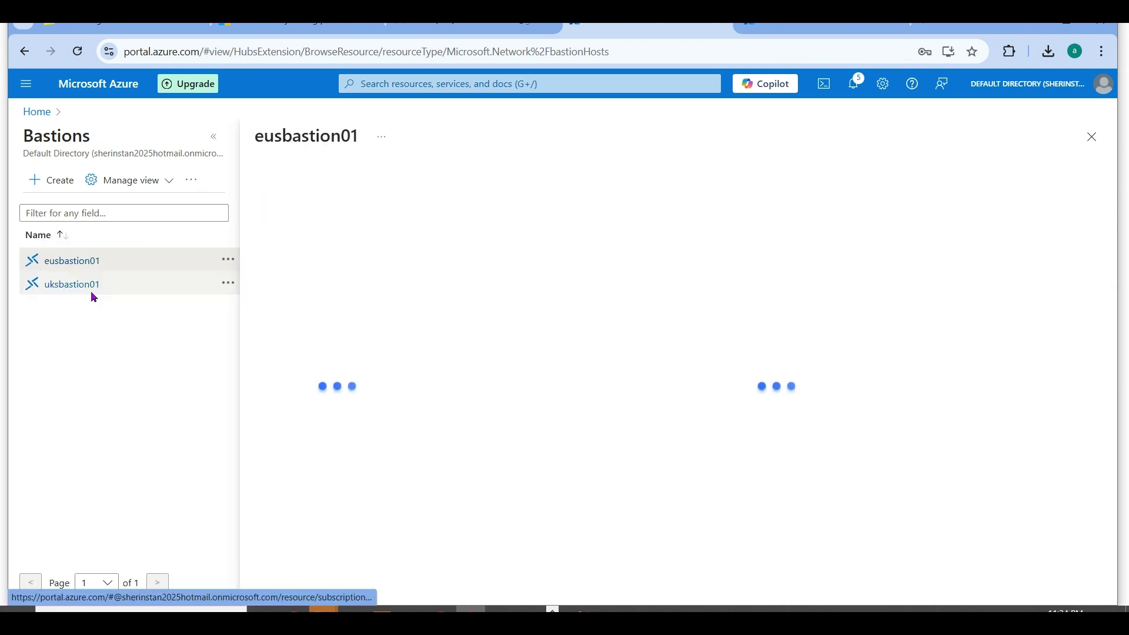
pyautogui.click(210, 140)
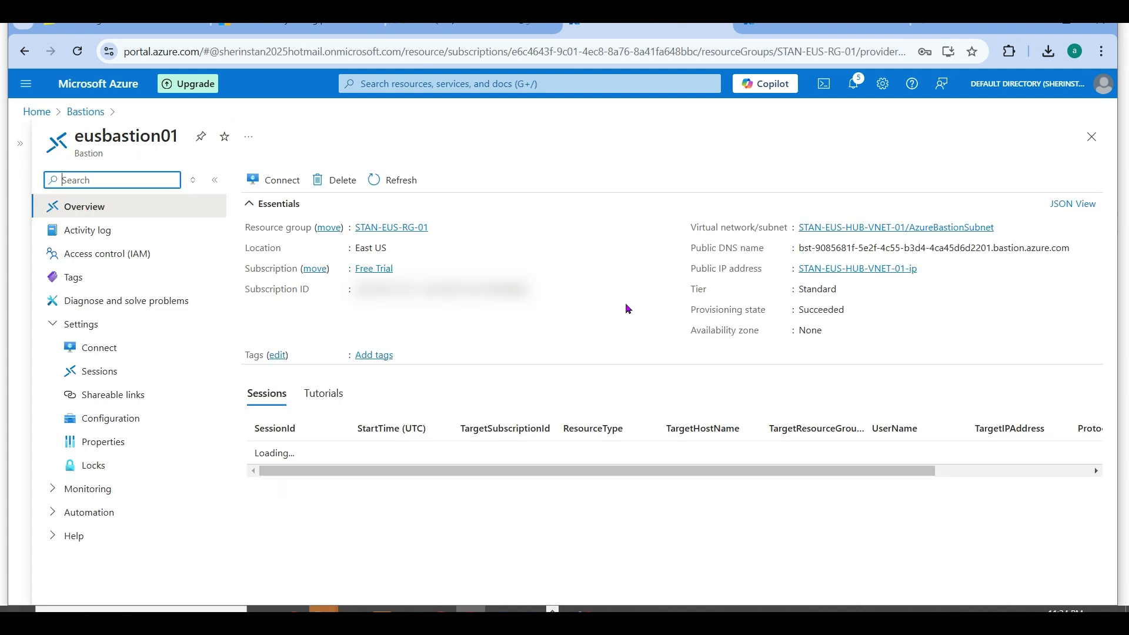
pyautogui.doubleClick(810, 314)
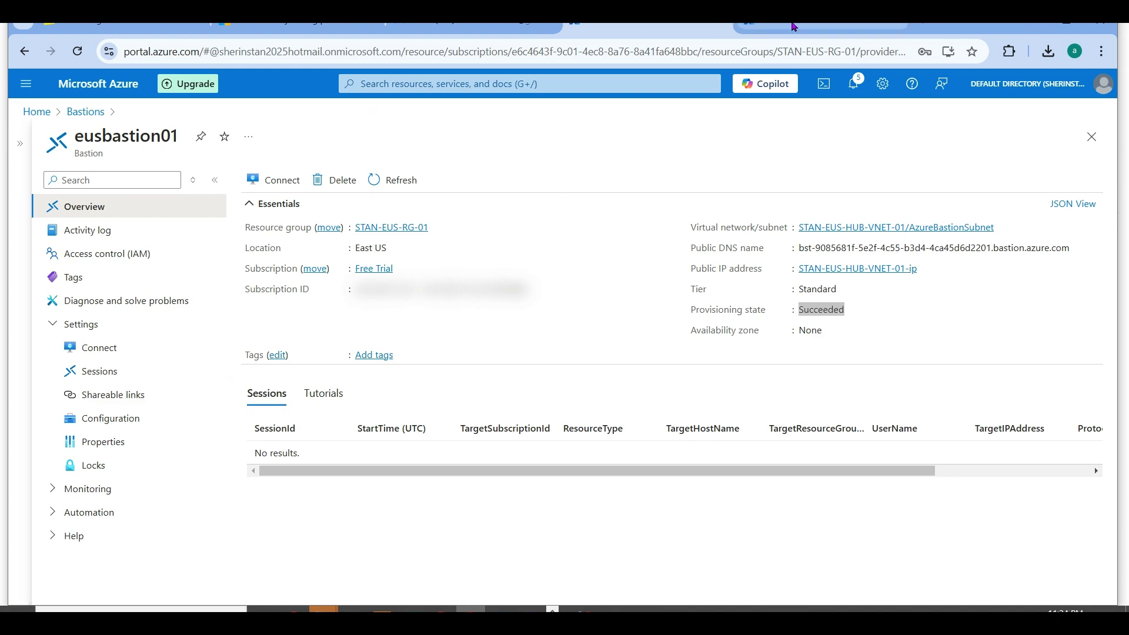
# Open stanwebsrv01 from the virtual machines list in the other portal tab and copy its private IP address.
pyautogui.click(777, 27)
pyautogui.click(433, 163)
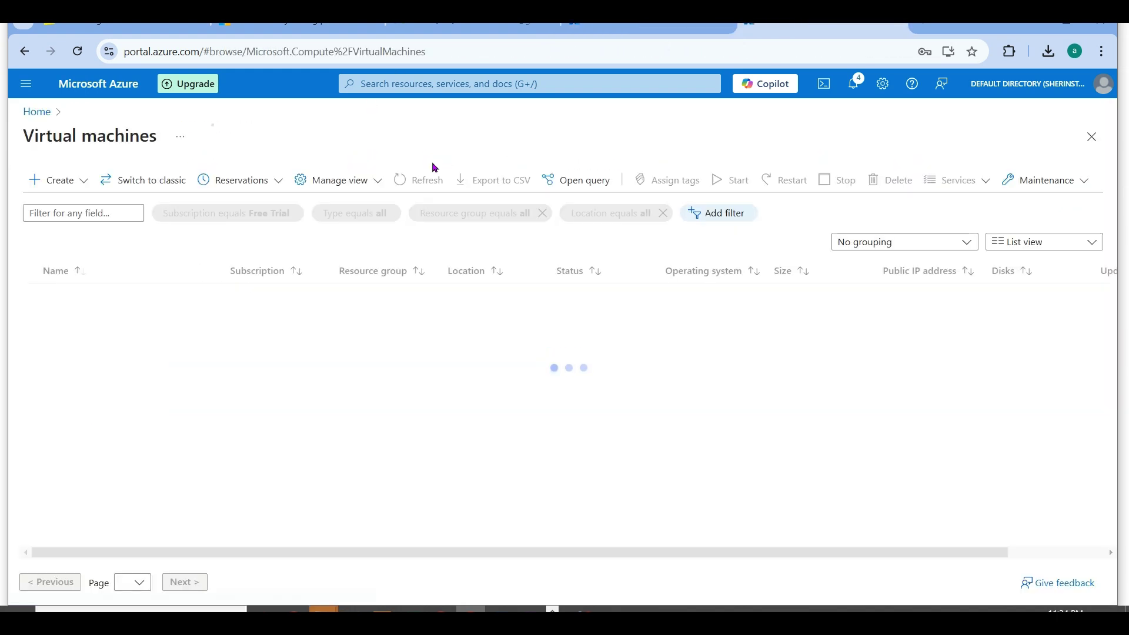
pyautogui.click(91, 320)
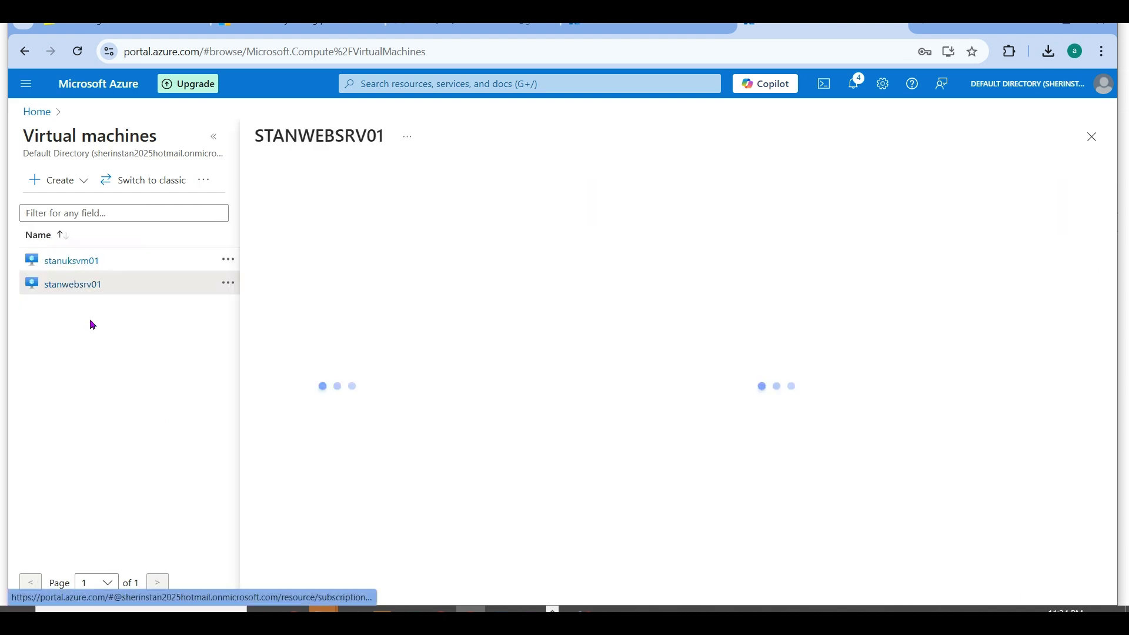
pyautogui.click(214, 141)
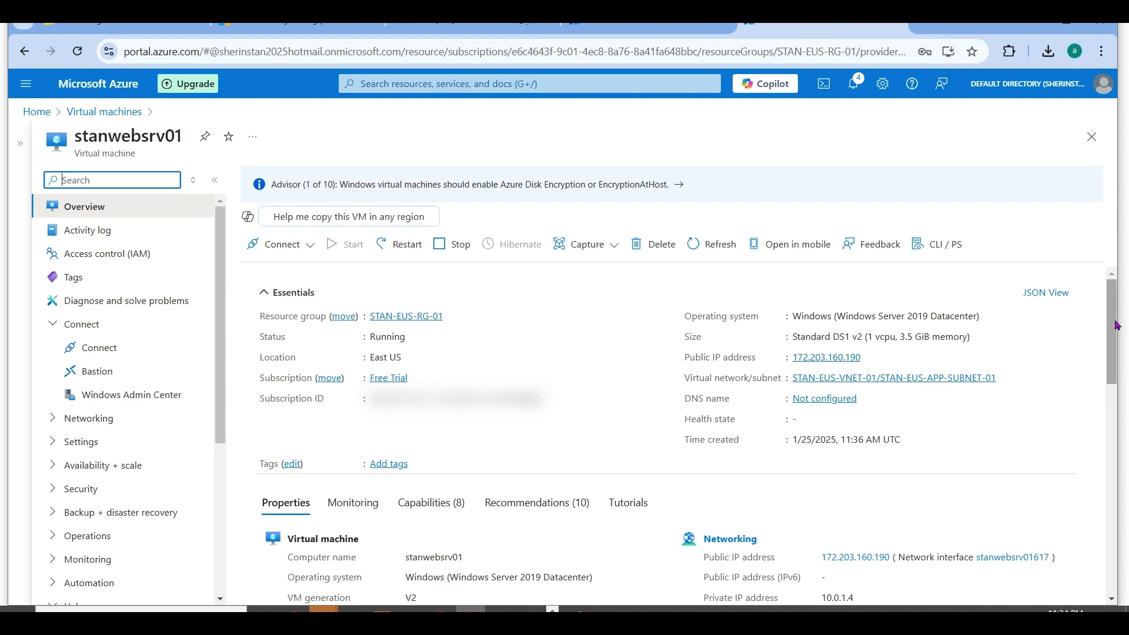
pyautogui.scroll(-3, 899, 416)
pyautogui.moveTo(857, 409); pyautogui.dragTo(811, 415)
pyautogui.hotkey('ctrl', 'c')
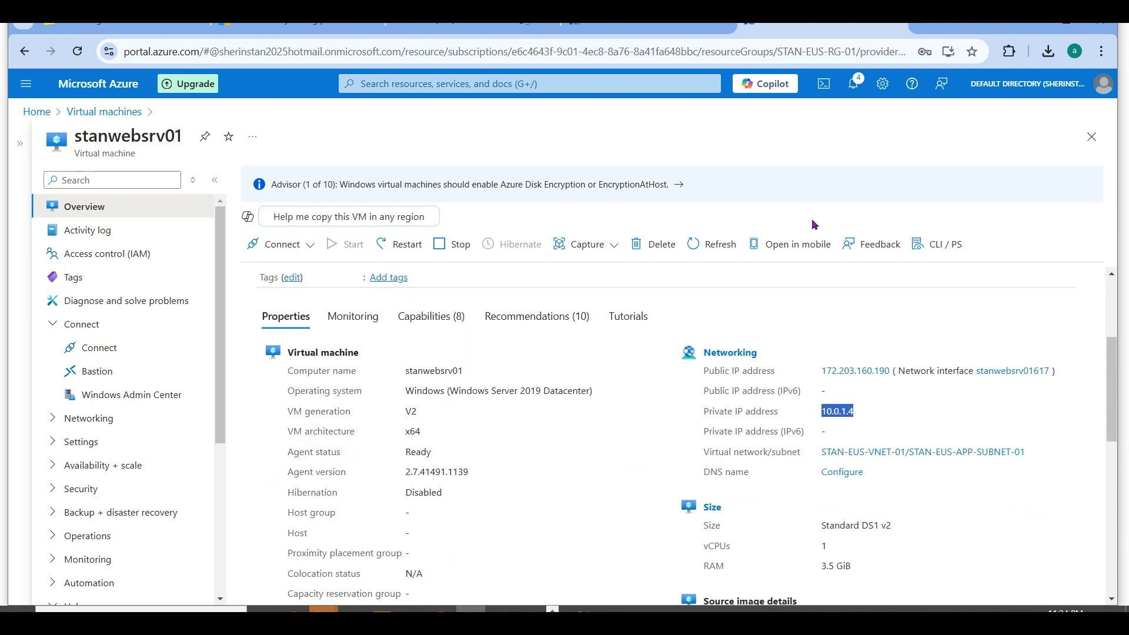
# Open eusbastion01's Connect page and enter 10.0.1.4 as the target IP address.
pyautogui.click(627, 30)
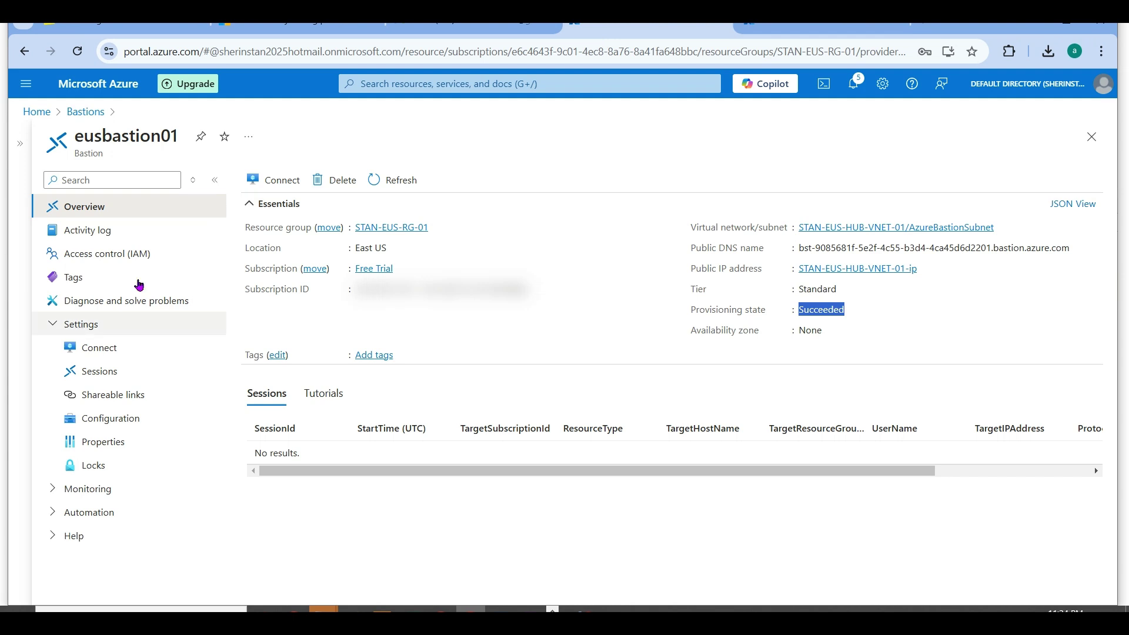
pyautogui.click(117, 350)
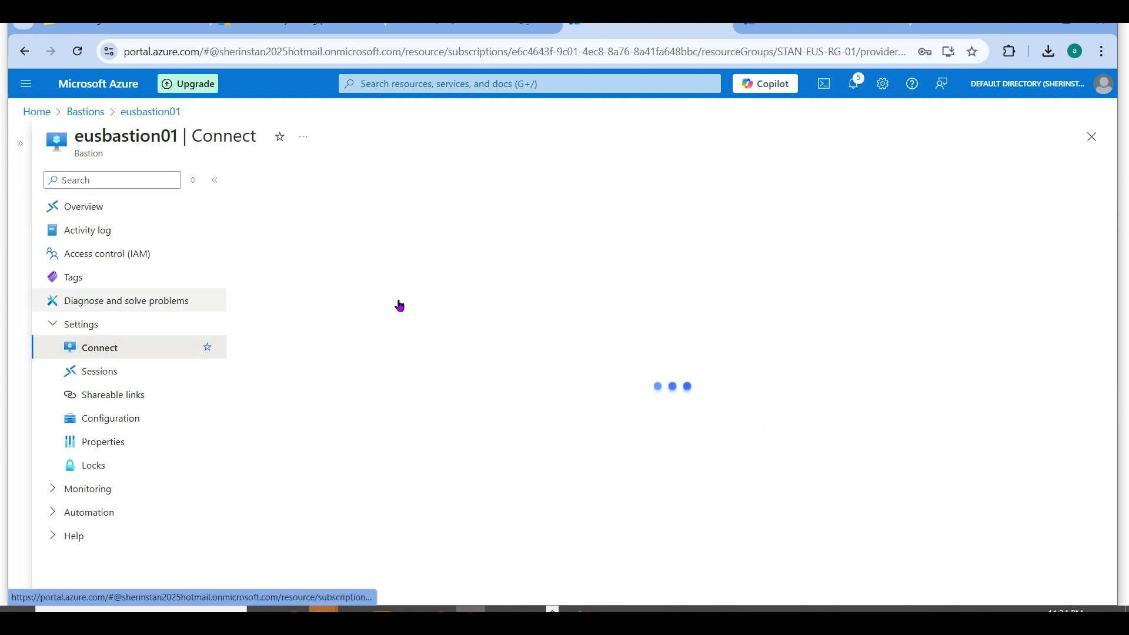
pyautogui.hotkey('ctrl', 'v')
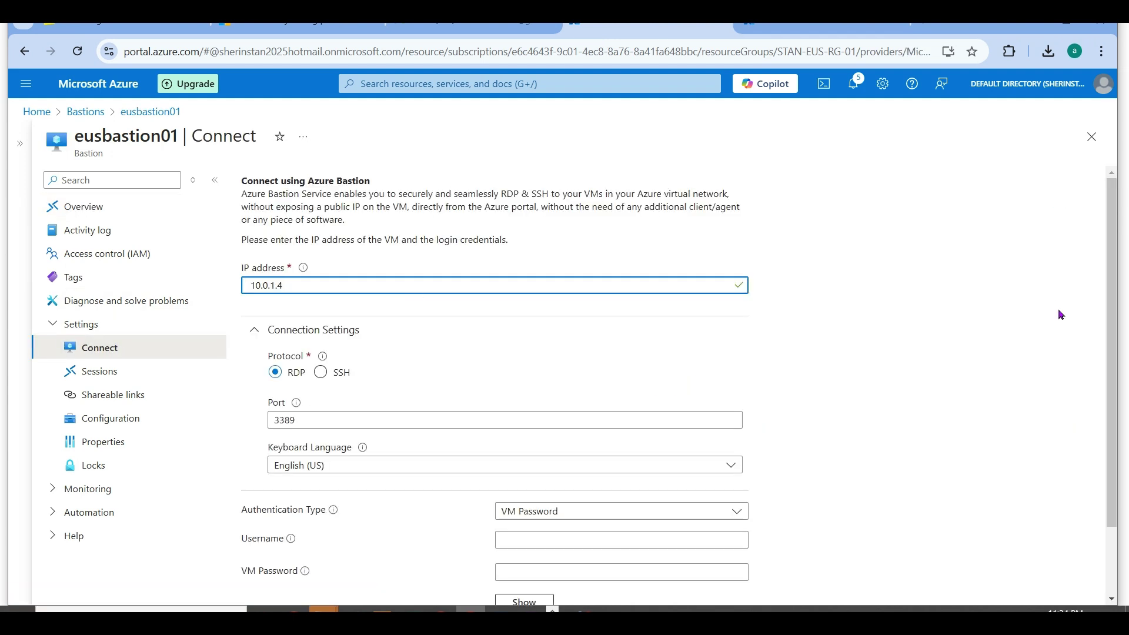
# Enter the VM username and VM password, turn off opening in a new browser tab, and connect over RDP.
pyautogui.scroll(-3, 1121, 377)
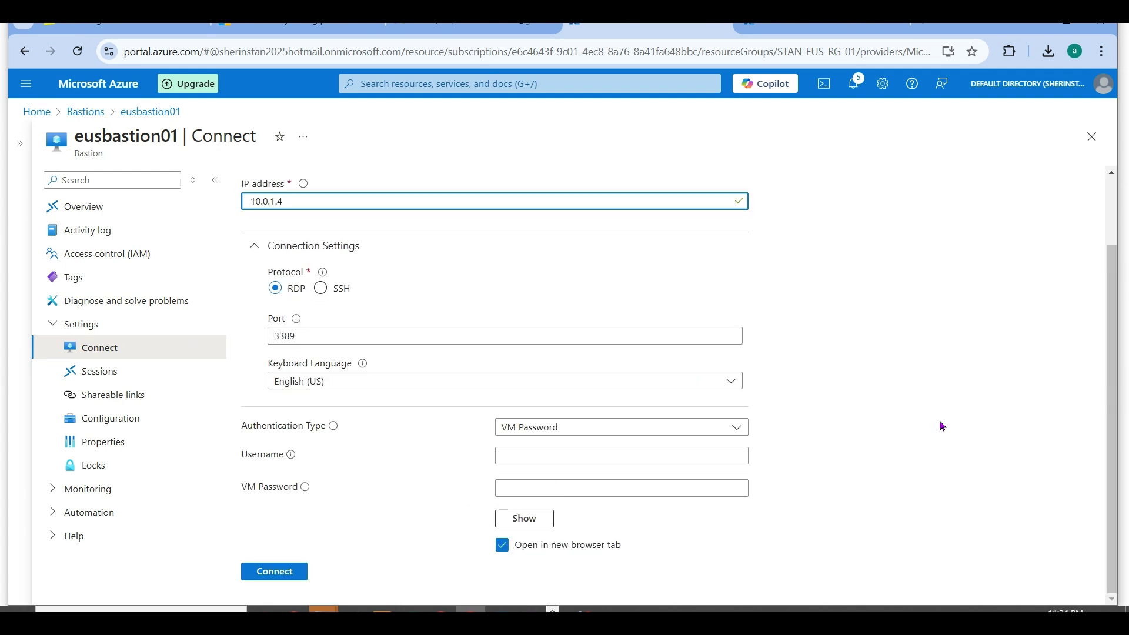
pyautogui.click(619, 449)
pyautogui.write('stan')
pyautogui.press('Tab')
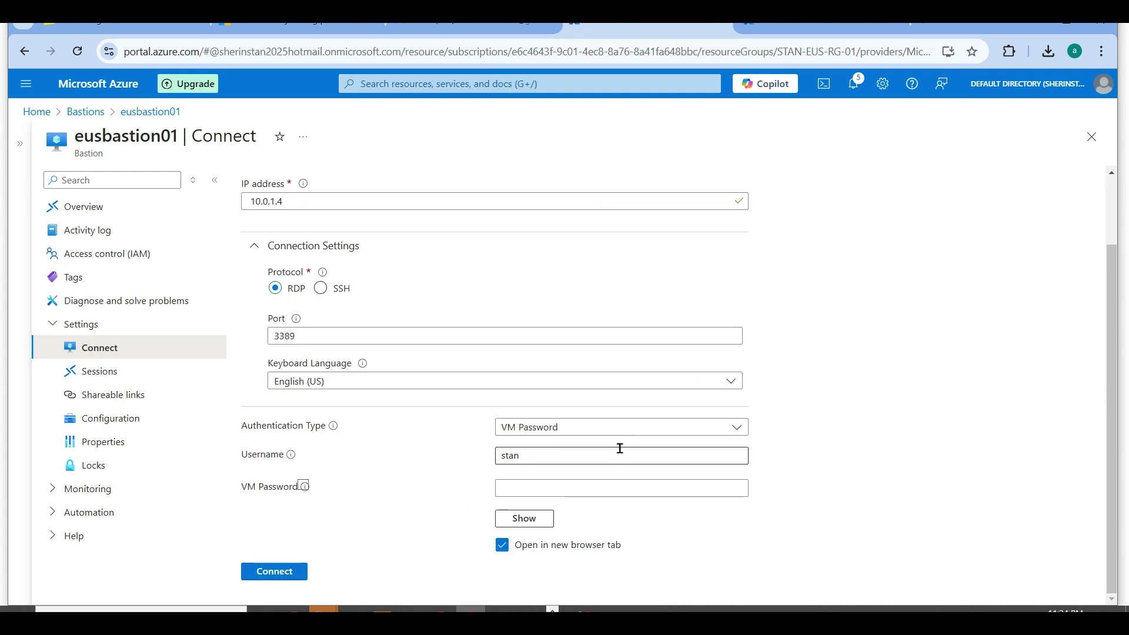
pyautogui.press('Tab')
pyautogui.write('••••')
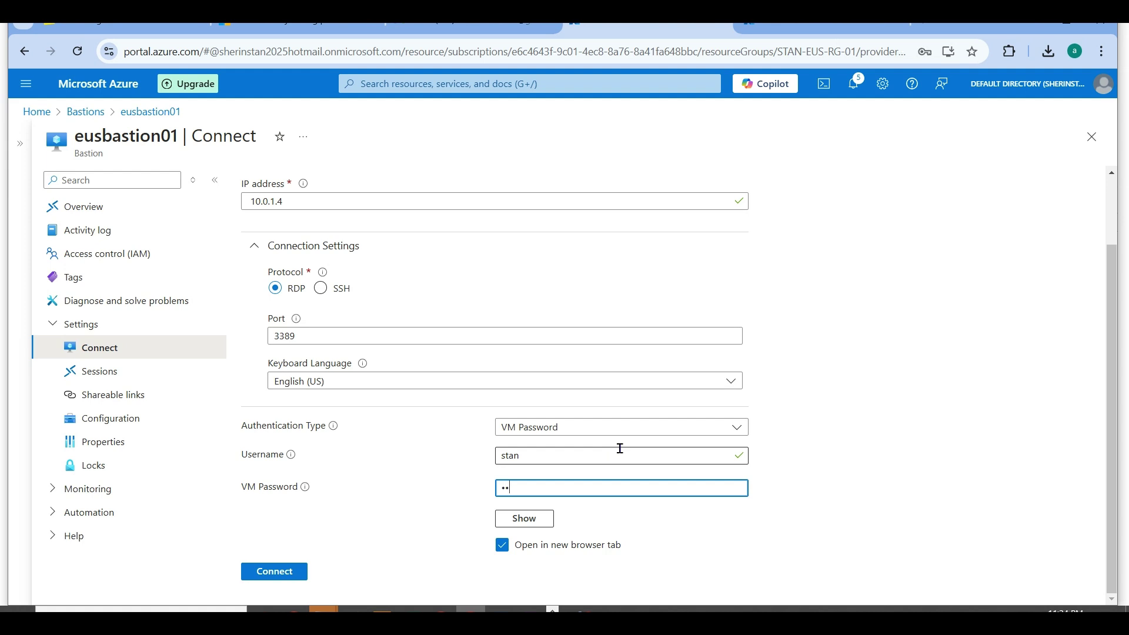
pyautogui.write('••••••••')
pyautogui.click(501, 545)
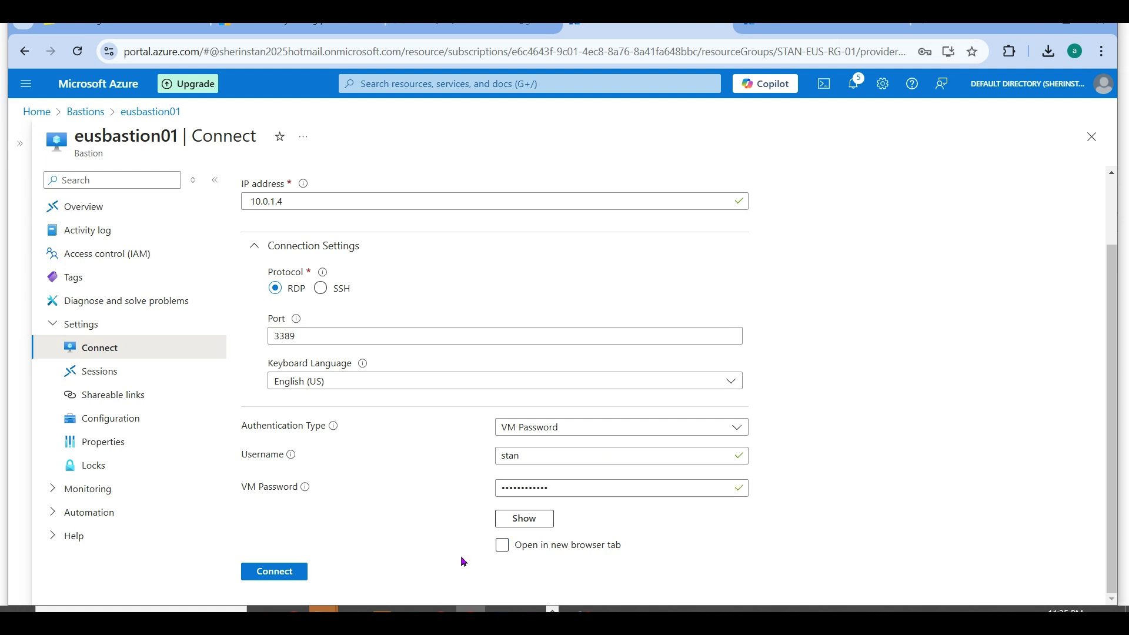
pyautogui.click(291, 573)
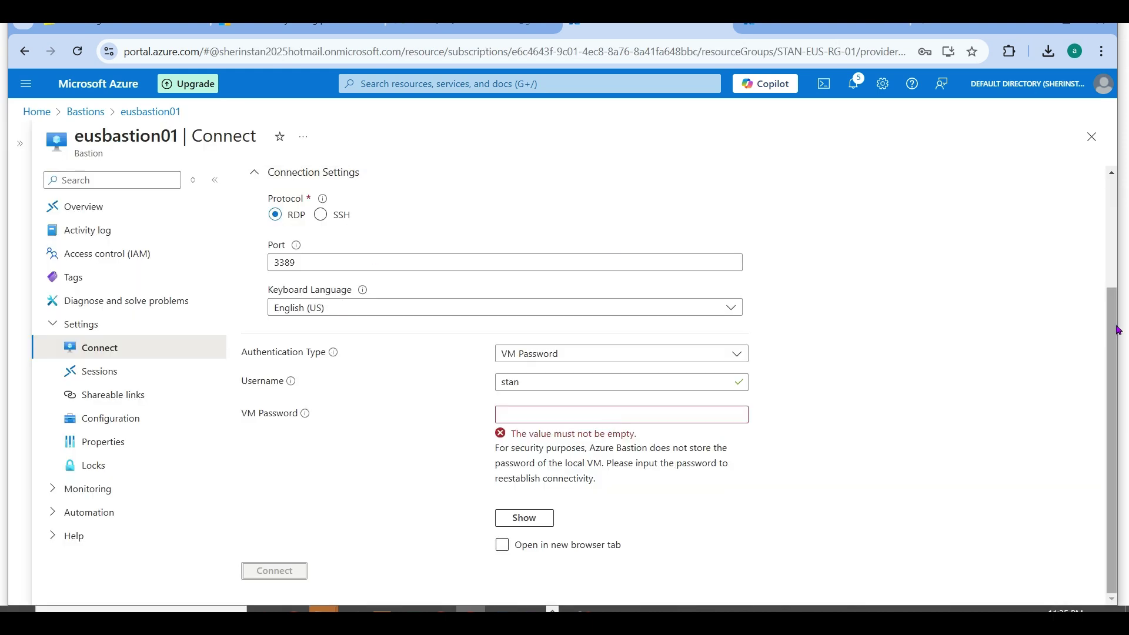
# Go back to the virtual machines list, open stanuksvm01, and copy its private IP address.
pyautogui.scroll(3, 479, 281)
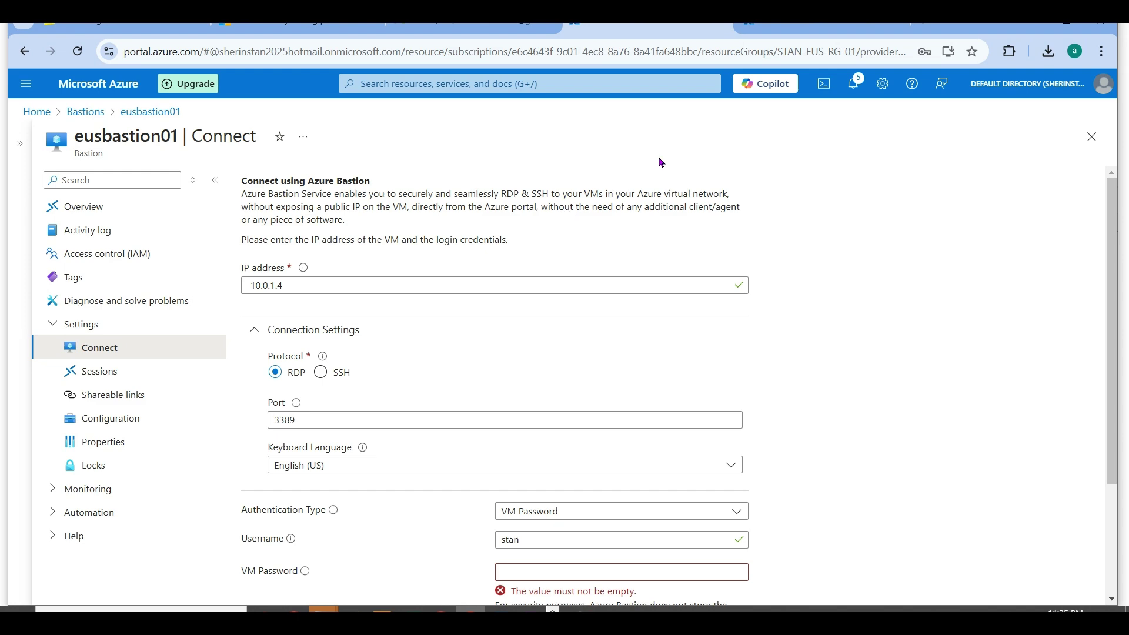
pyautogui.click(823, 30)
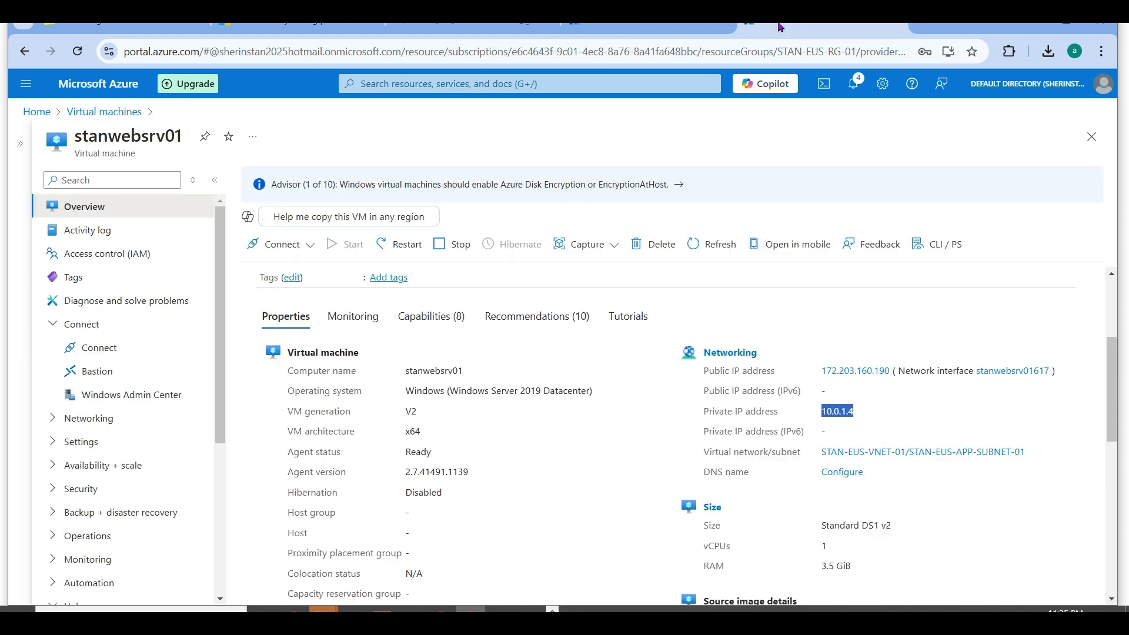
pyautogui.click(112, 112)
pyautogui.click(79, 295)
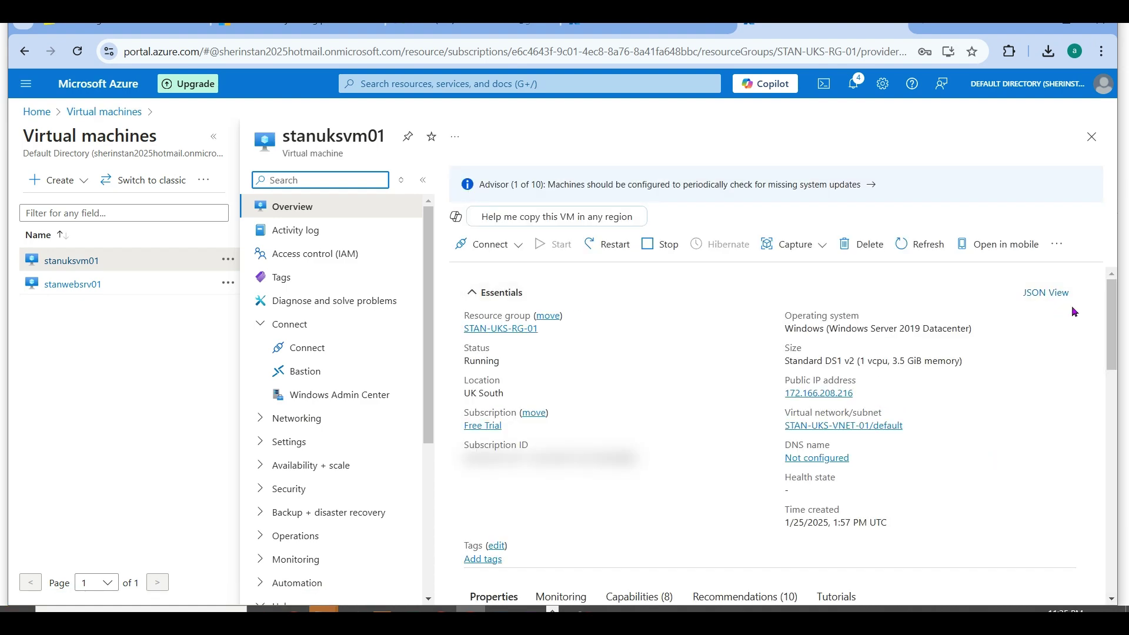
pyautogui.moveTo(1113, 323); pyautogui.dragTo(1127, 410)
pyautogui.moveTo(962, 382); pyautogui.dragTo(889, 386)
pyautogui.hotkey('ctrl', 'c')
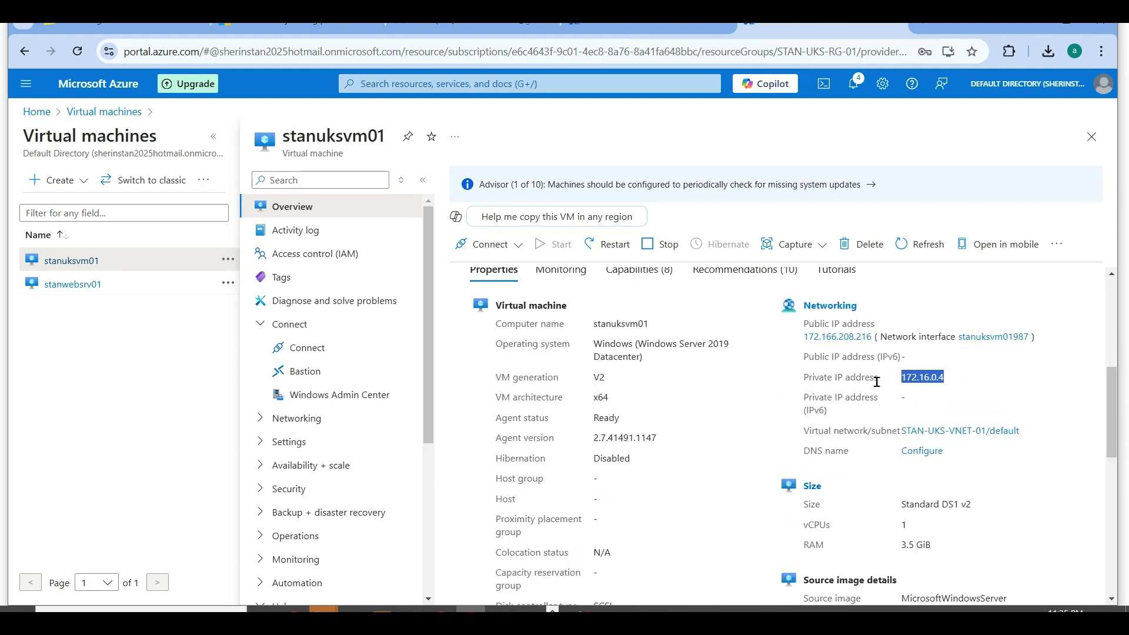
# Return to eusbastion01's Connect page and replace the target IP address with 172.16.0.4.
pyautogui.click(654, 25)
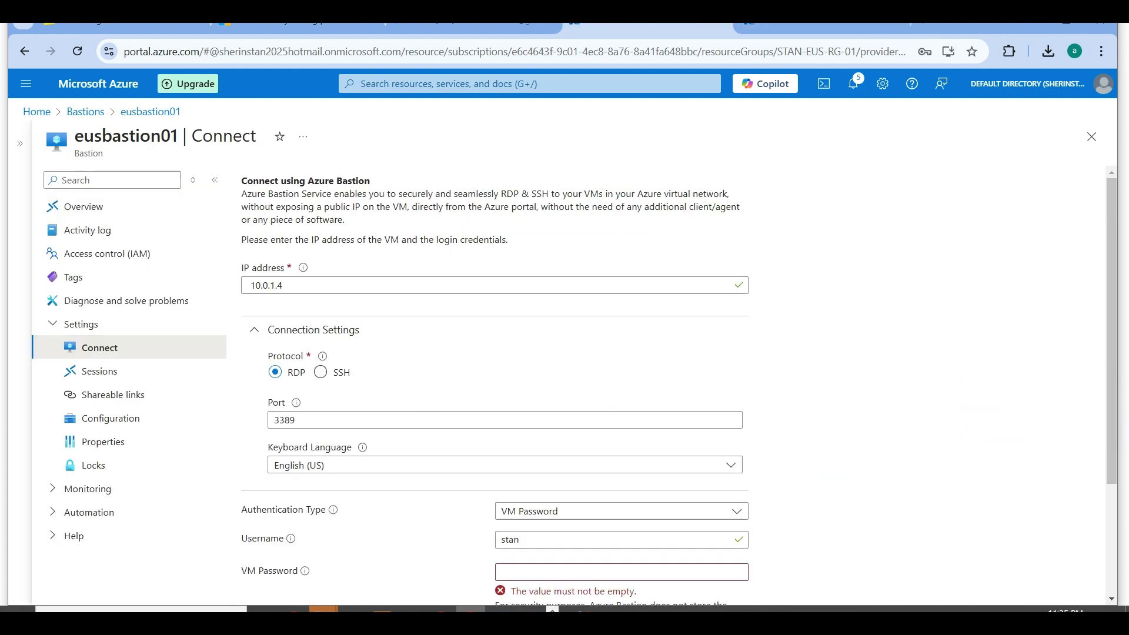
pyautogui.tripleClick(376, 285)
pyautogui.hotkey('ctrl', 'v')
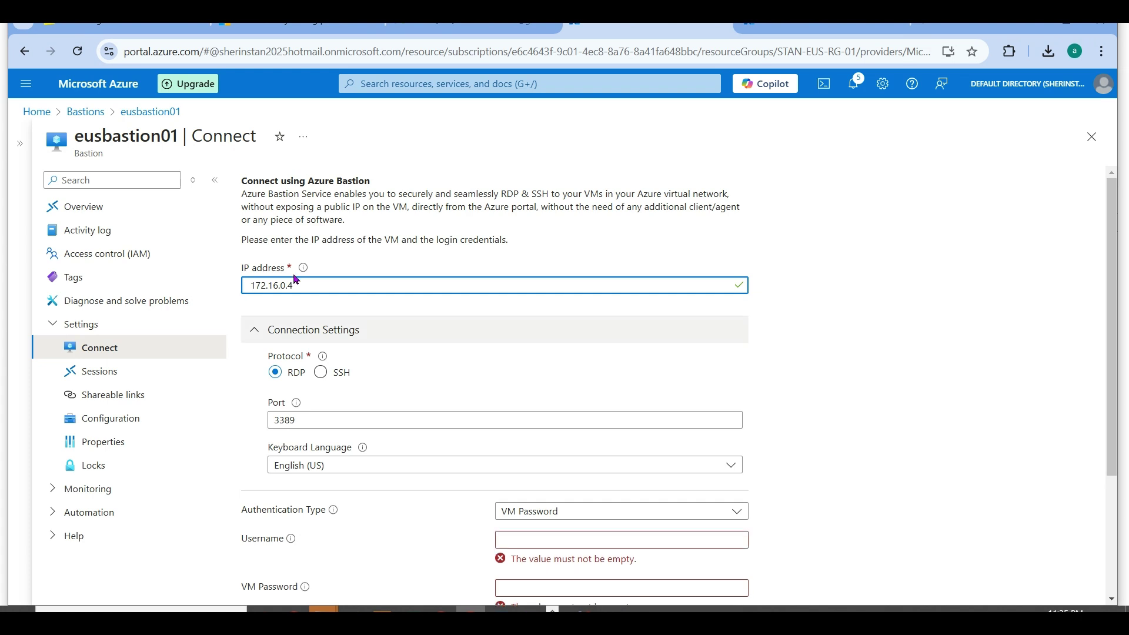
# Enter the VM username and VM password for the 172.16.0.4 target and connect over RDP.
pyautogui.scroll(-3, 716, 448)
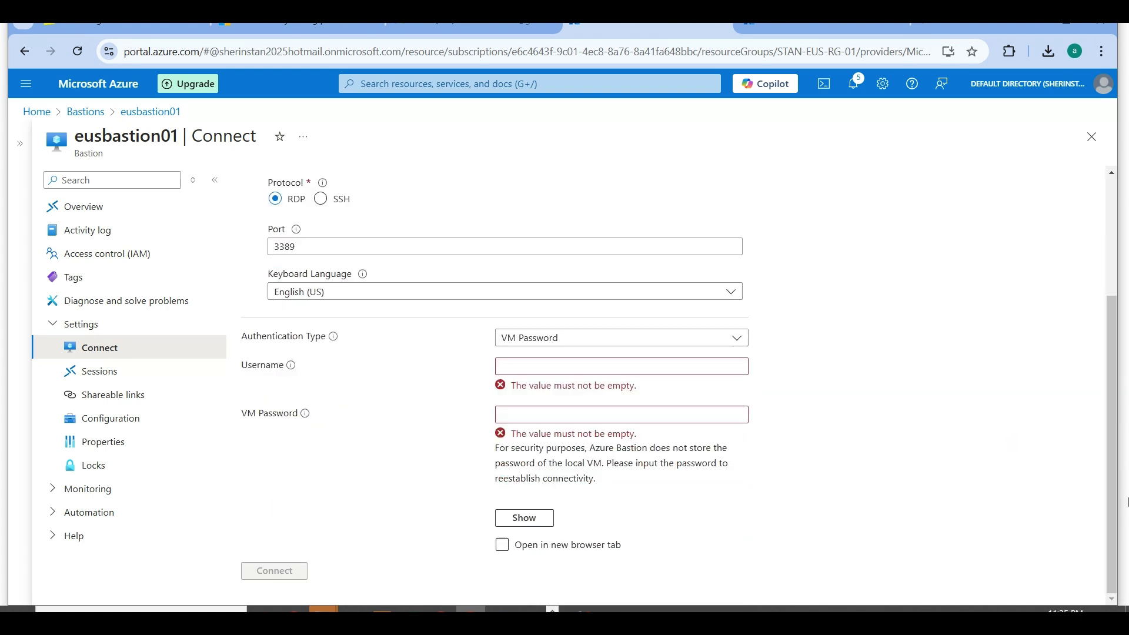
pyautogui.click(557, 364)
pyautogui.write('sta')
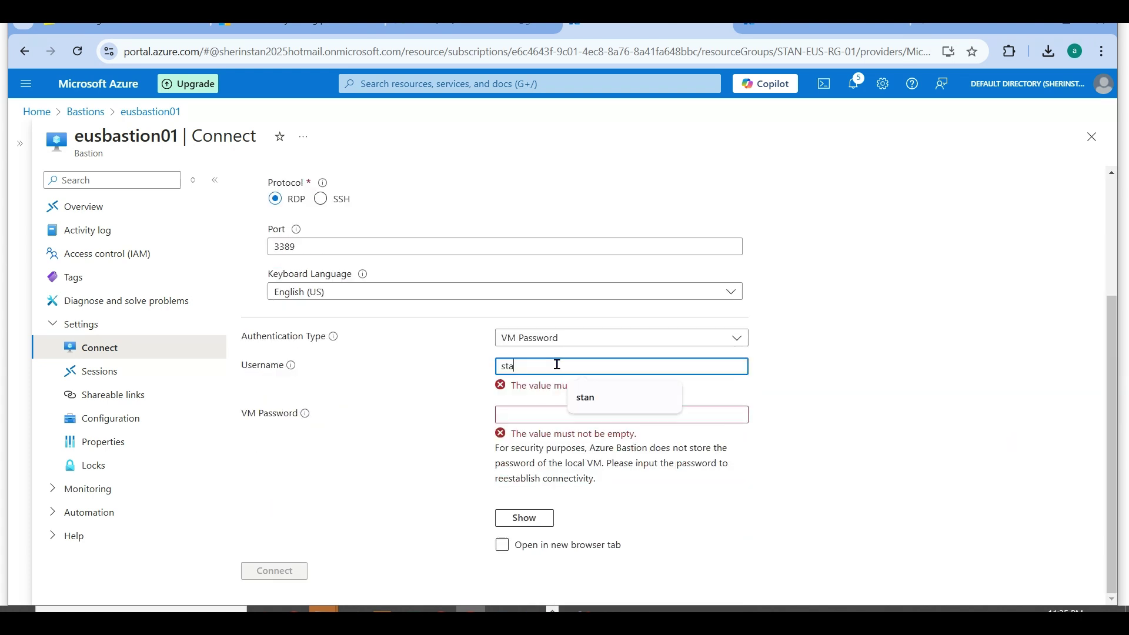
pyautogui.write('n')
pyautogui.click(559, 369)
pyautogui.press('Tab')
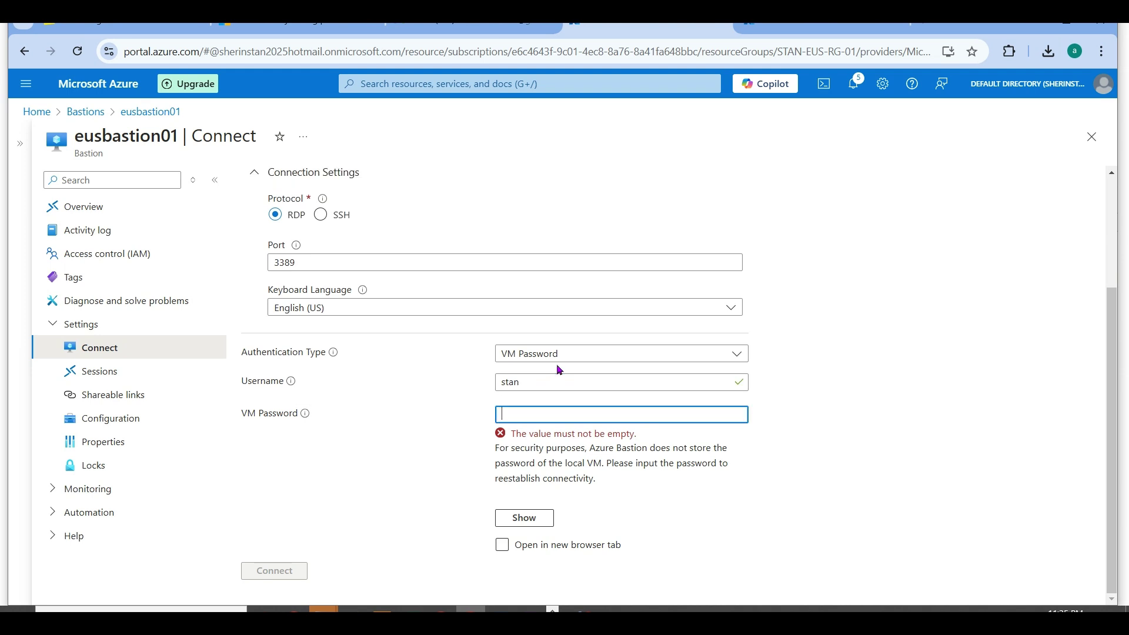
pyautogui.write('••••••••••••')
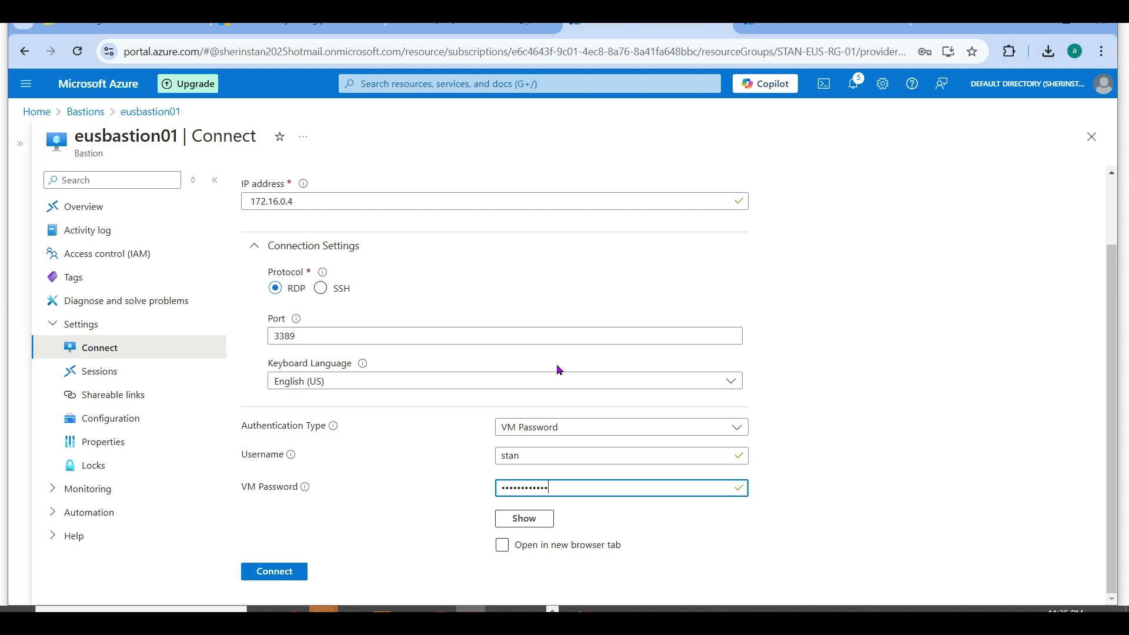
pyautogui.click(278, 571)
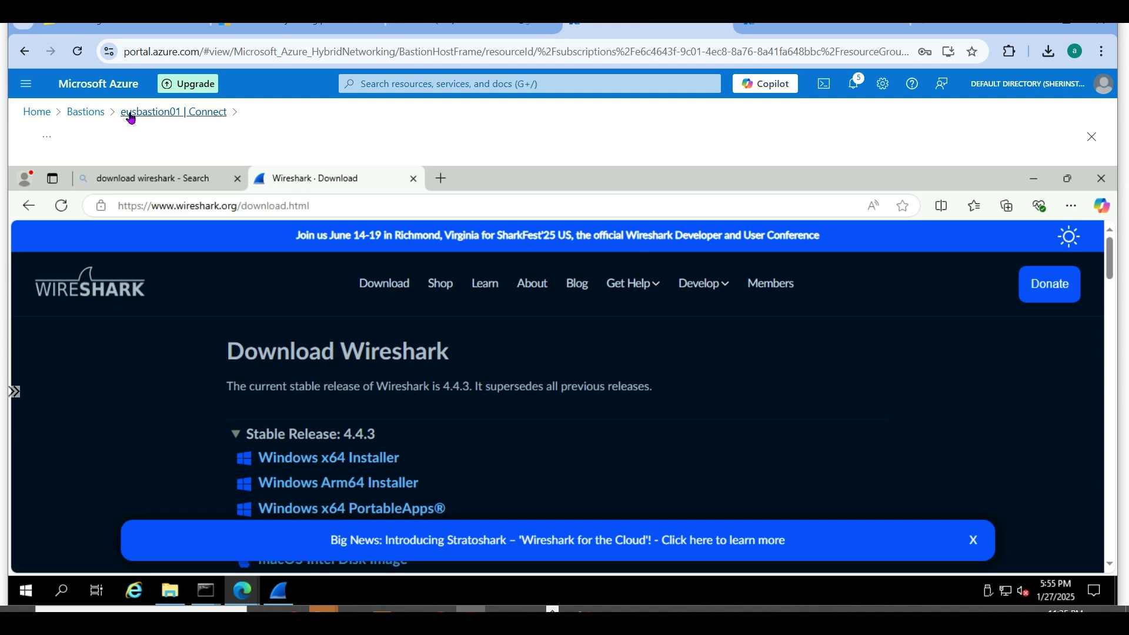
# Return to the virtual machines list in the other portal tab and check stanuksvm01's location.
pyautogui.click(795, 28)
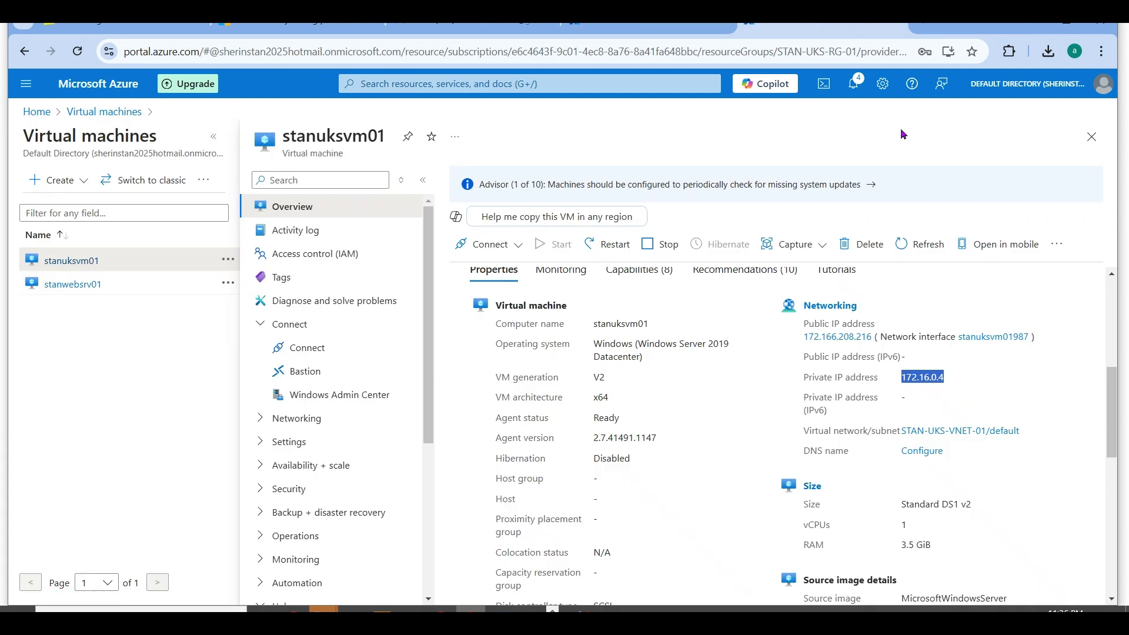
pyautogui.click(1091, 136)
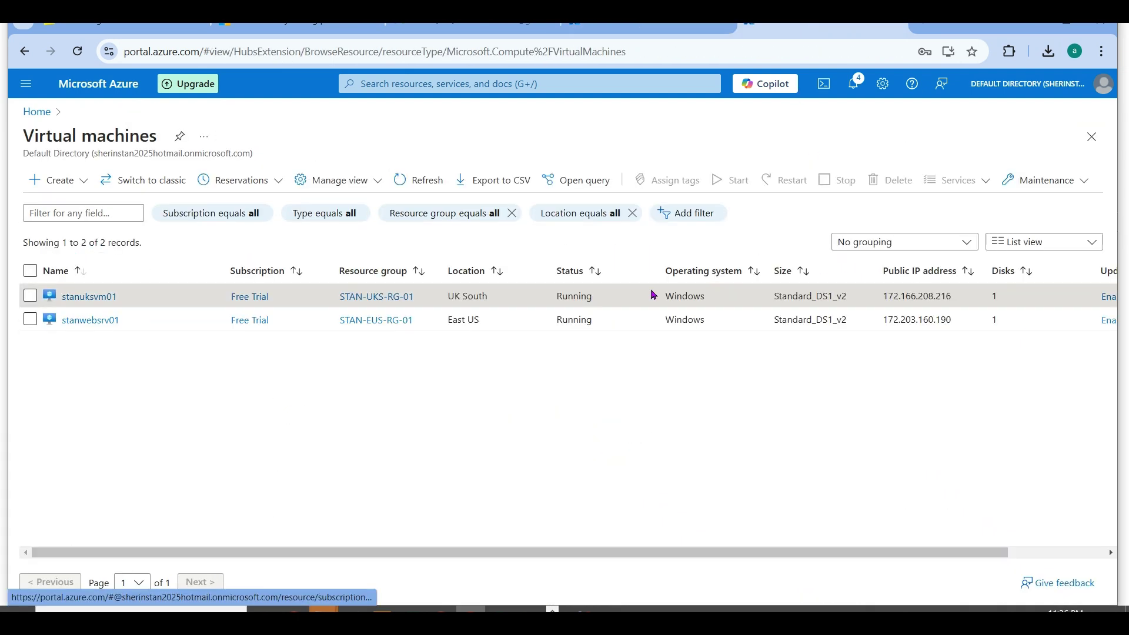
pyautogui.moveTo(505, 302); pyautogui.dragTo(450, 303)
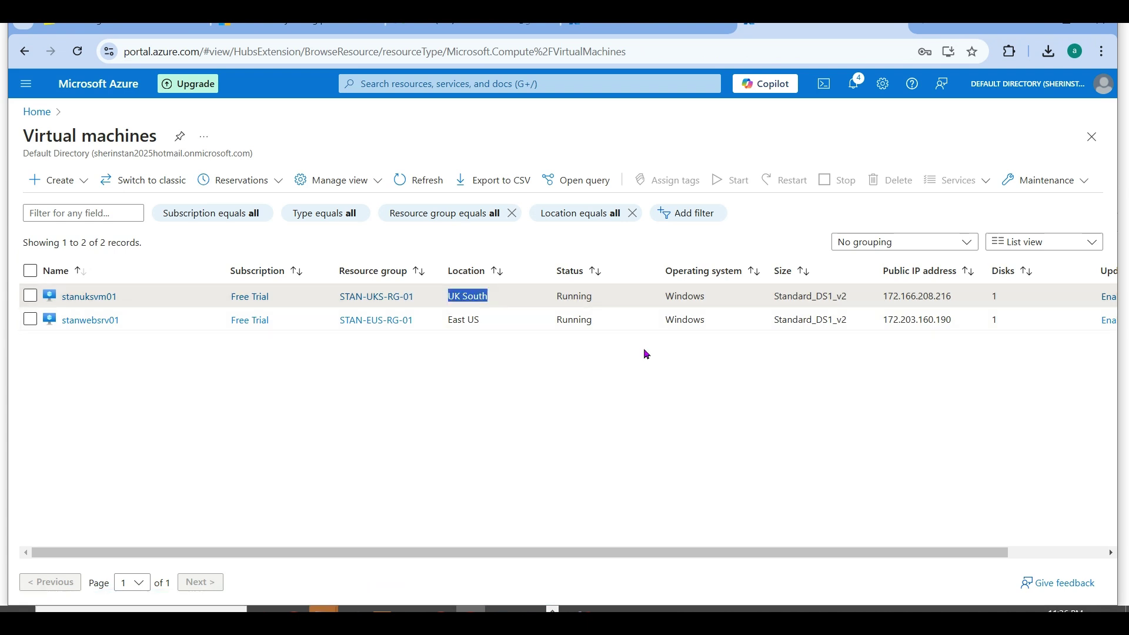
# Open the Peerings page of virtual network STAN-EUS-HUB-VNET-01 and examine the UKS-TO-EUS peering.
pyautogui.click(36, 112)
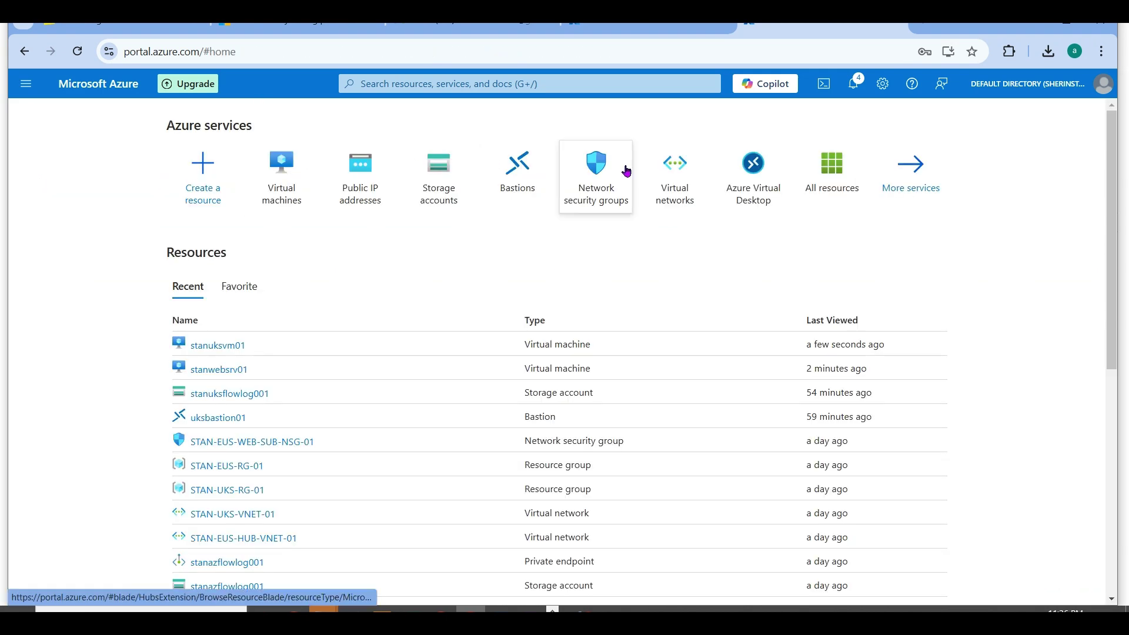
pyautogui.click(662, 174)
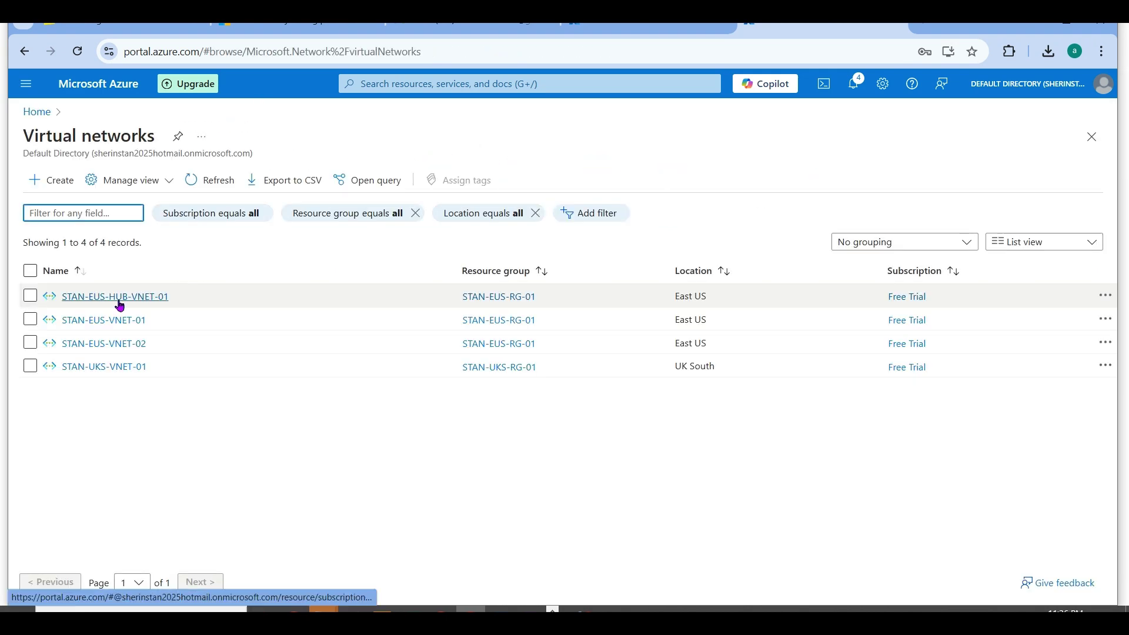
pyautogui.click(118, 299)
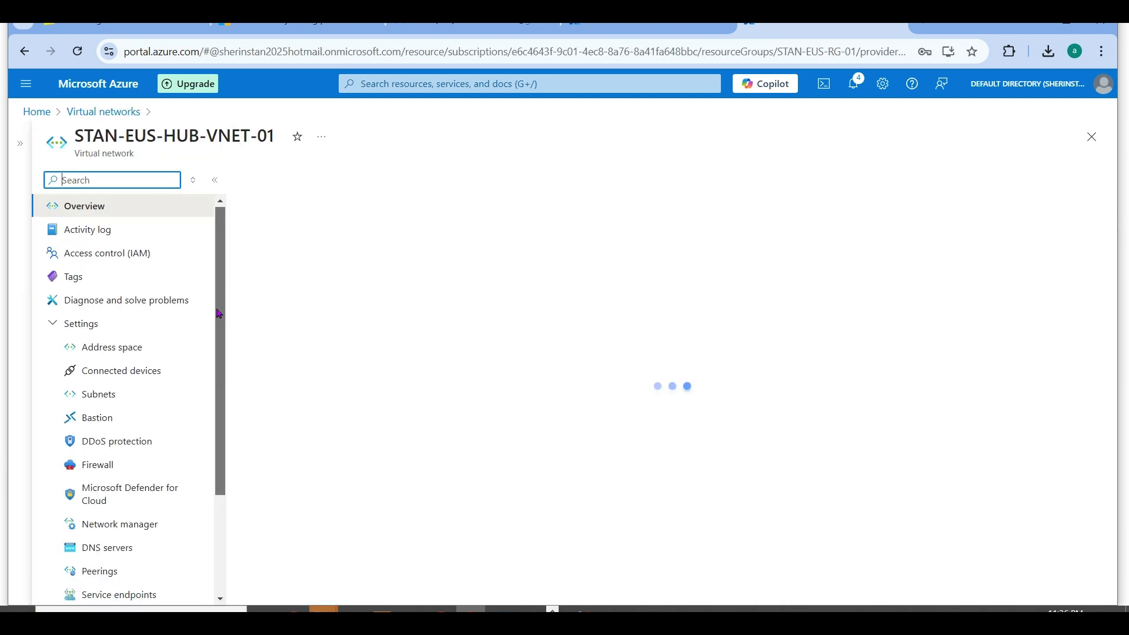
pyautogui.scroll(-3, 226, 411)
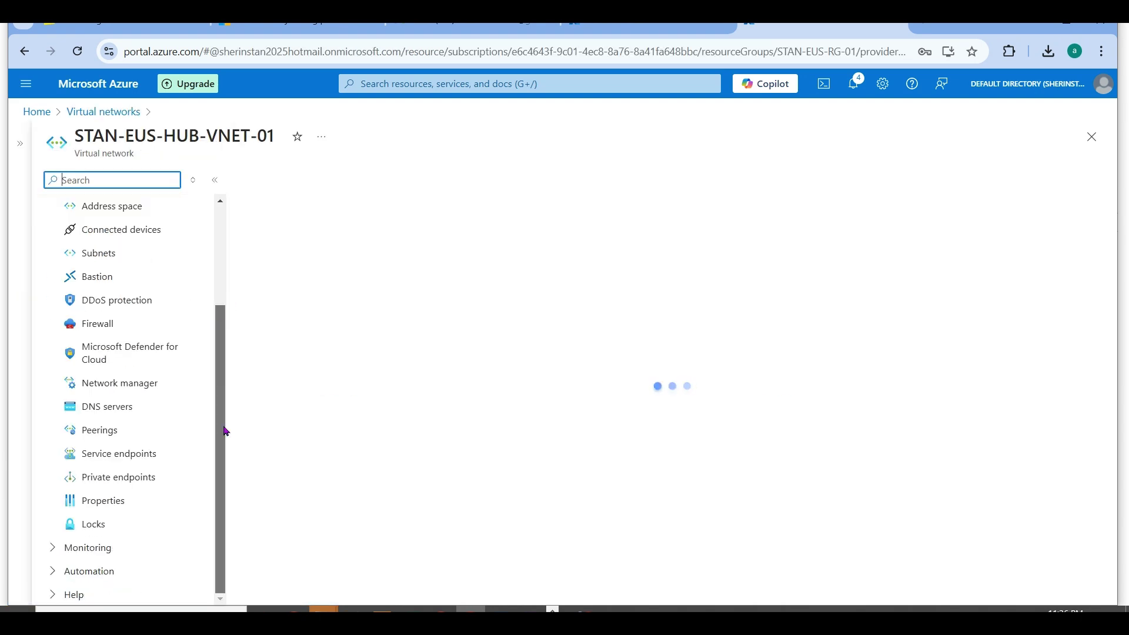
pyautogui.click(114, 432)
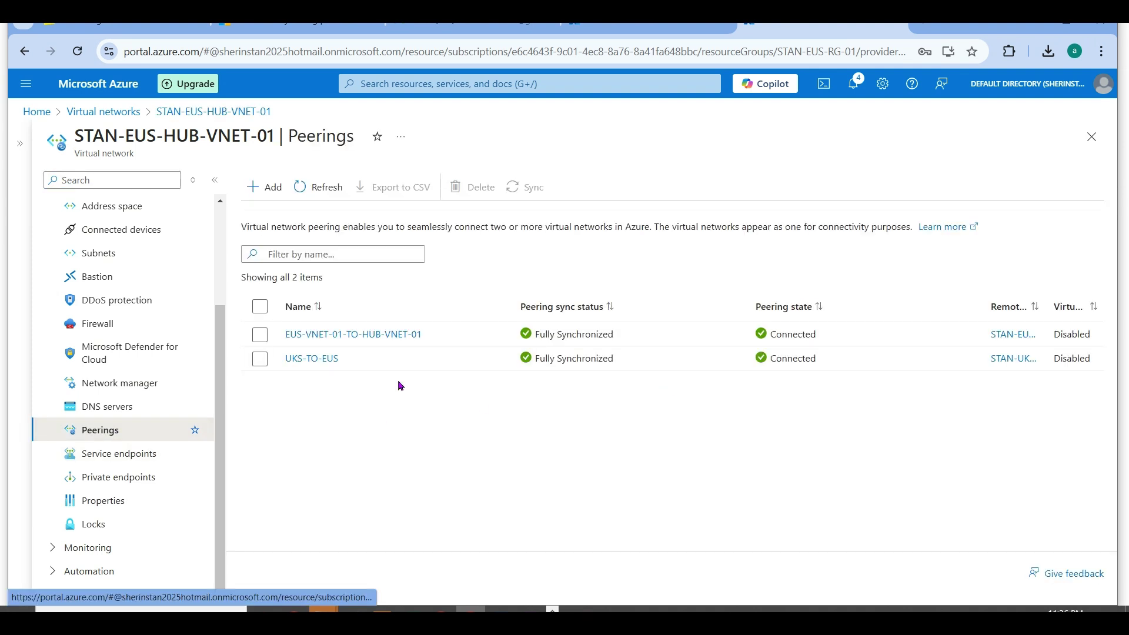
pyautogui.moveTo(350, 362); pyautogui.dragTo(275, 361)
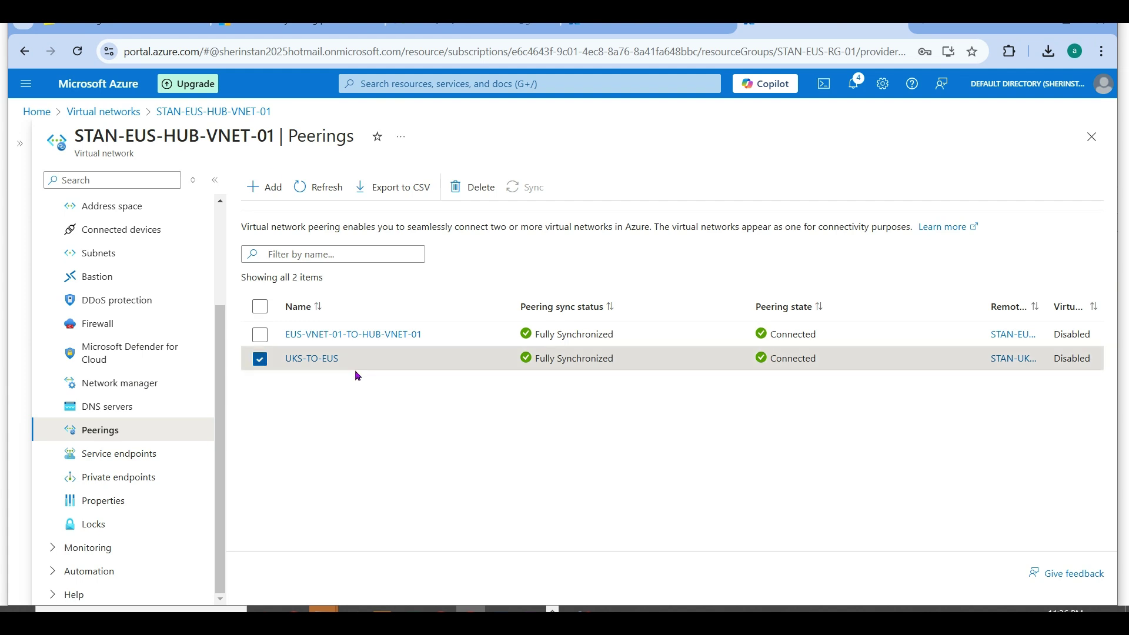
# Leave the virtual network pages and reopen the virtual machines list from the portal home page.
pyautogui.click(120, 113)
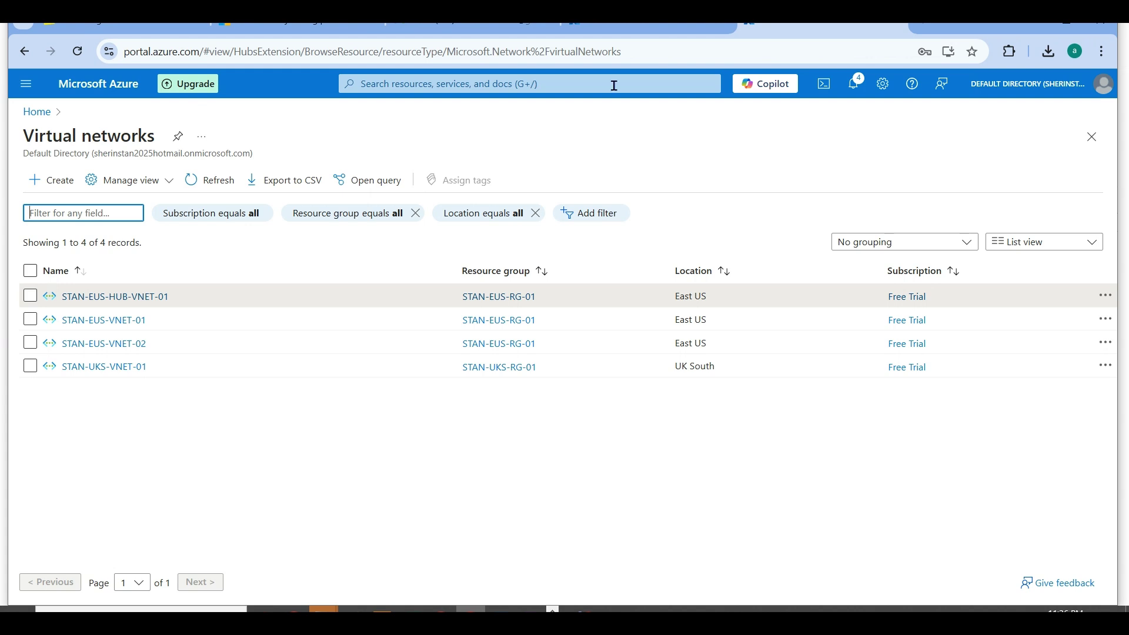
pyautogui.moveTo(23, 136); pyautogui.dragTo(50, 124)
pyautogui.click(37, 112)
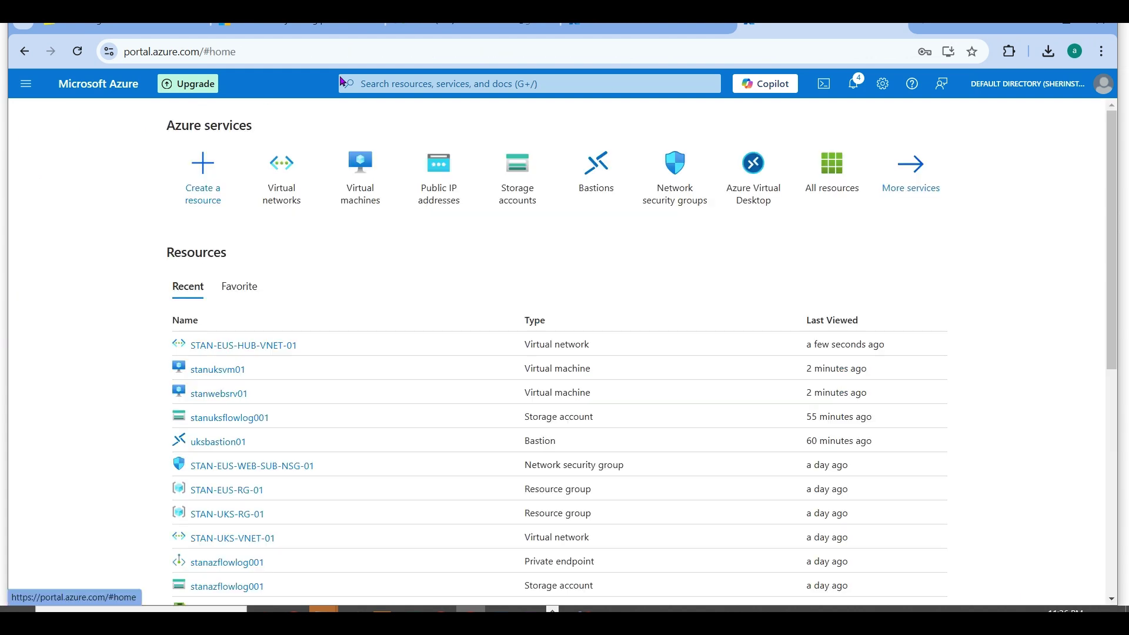
pyautogui.click(373, 194)
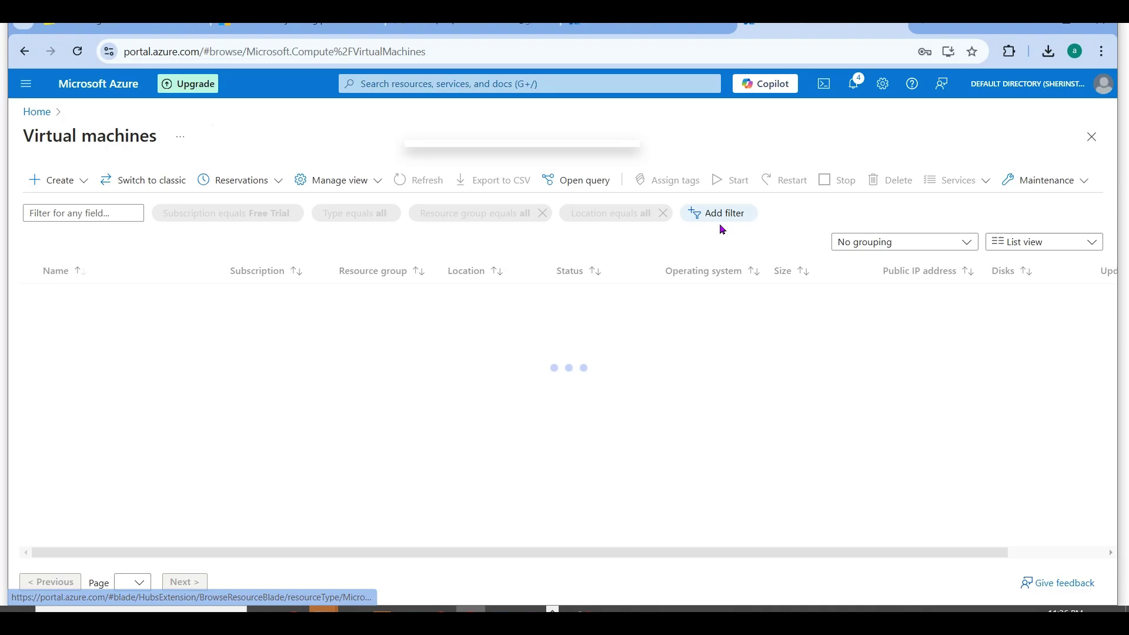
# Bring up the pending Remote Desktop sign-in for stanuksvm01, enter the account password, and accept the certificate prompt.
pyautogui.click(323, 610)
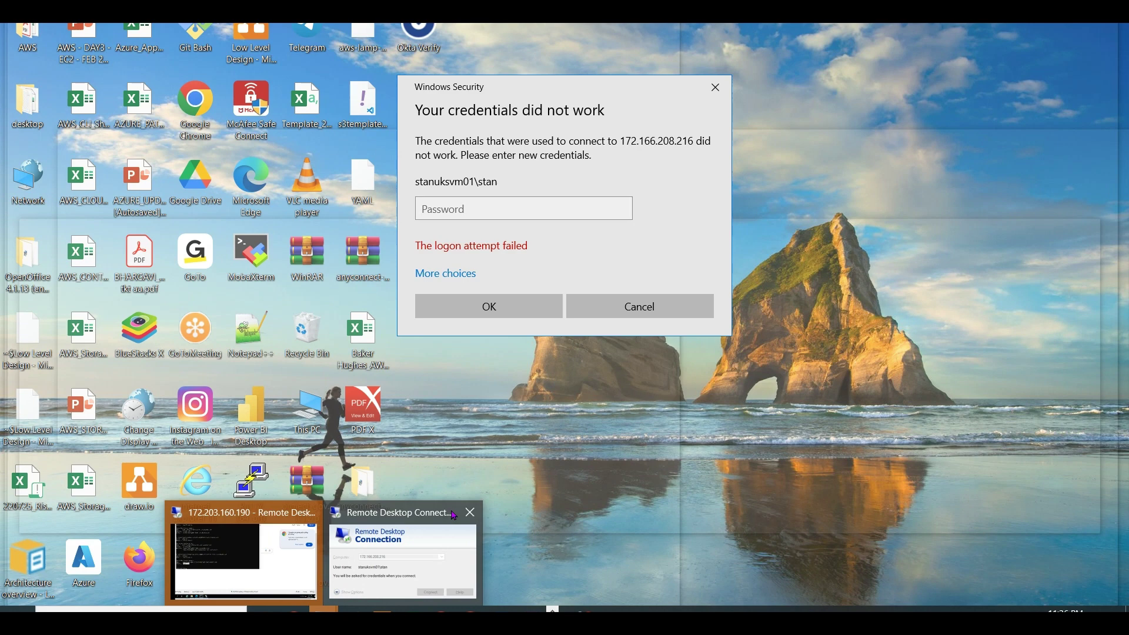
pyautogui.click(469, 515)
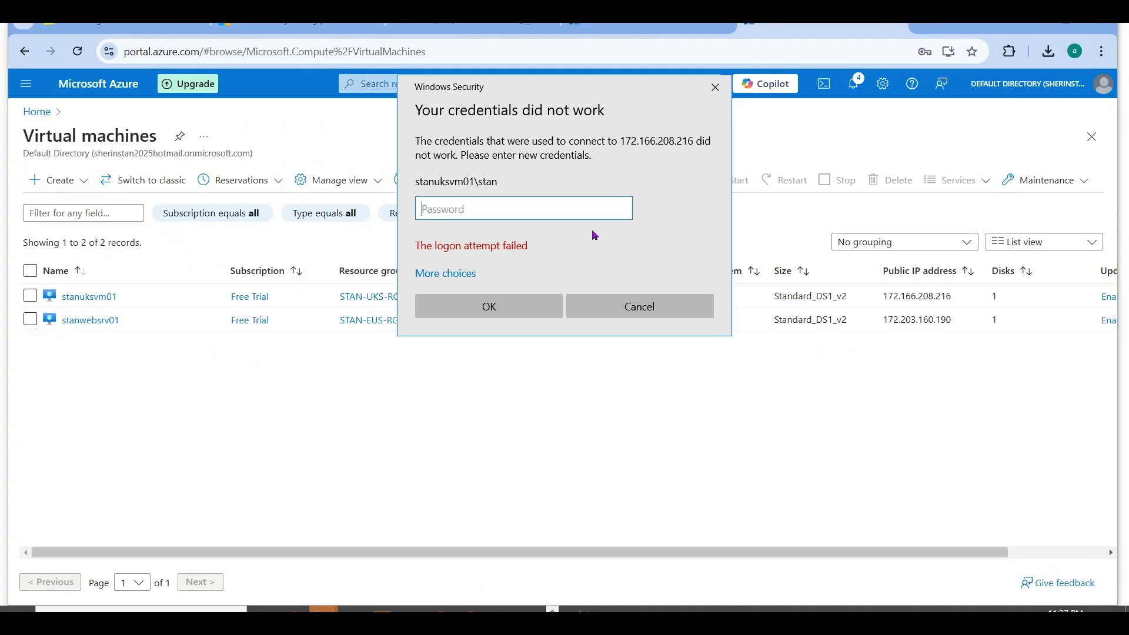
pyautogui.write('••••••••••••')
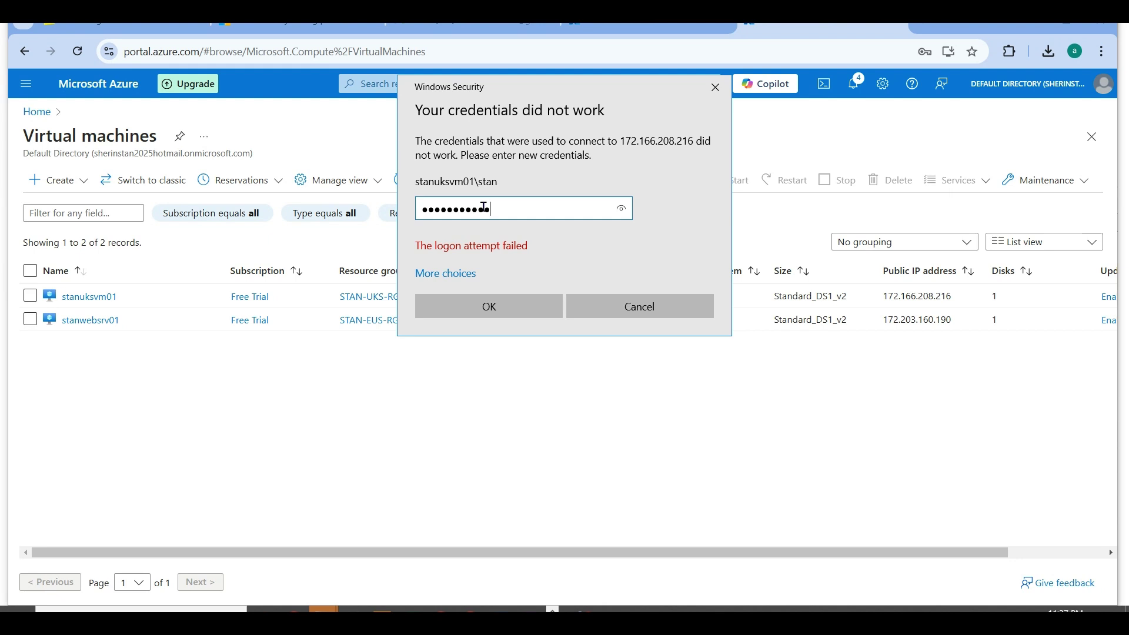
pyautogui.press('Return')
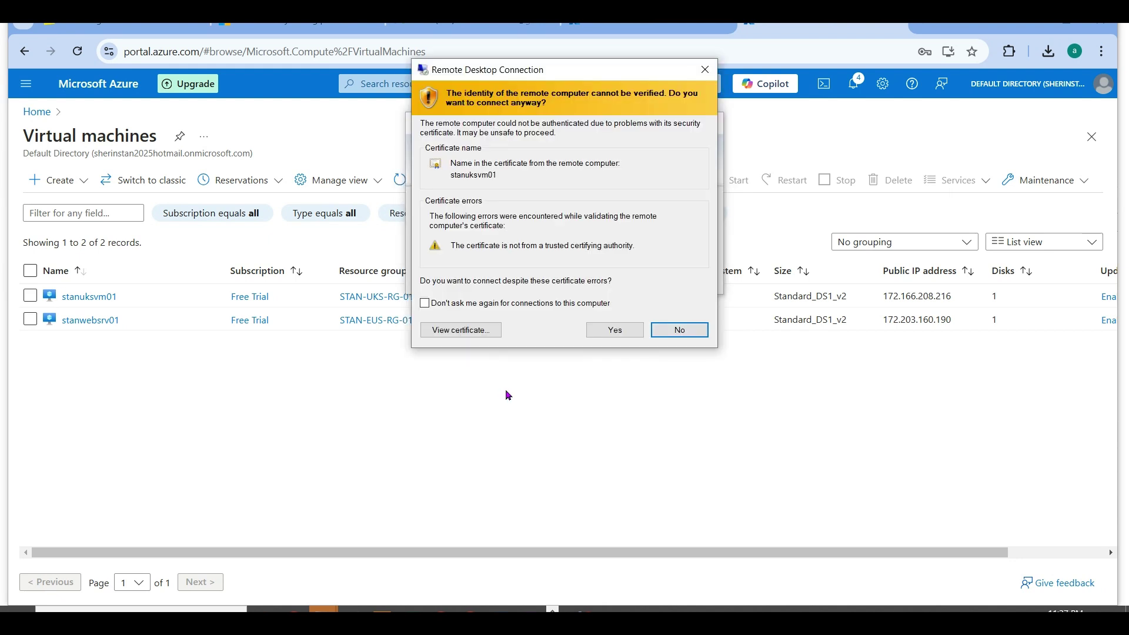
pyautogui.click(632, 332)
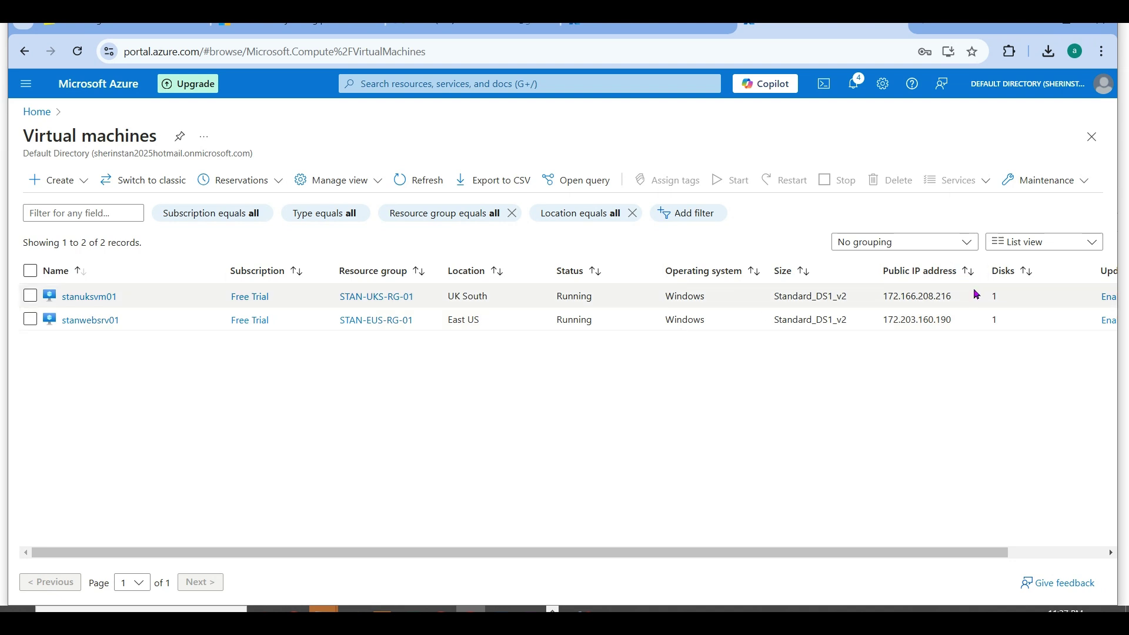
# Copy stanwebsrv01's public IP address from the list and start an mstsc Remote Desktop connection to 172.203.160.190.
pyautogui.moveTo(962, 326); pyautogui.dragTo(884, 323)
pyautogui.hotkey('ctrl', 'c')
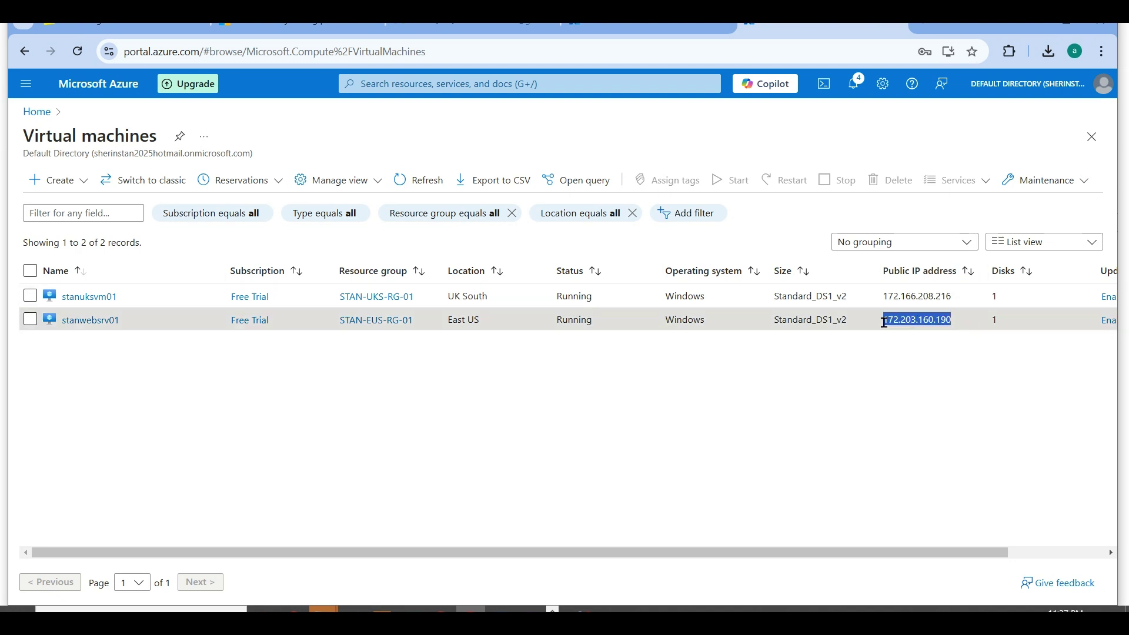
pyautogui.press('super+r')
pyautogui.write('mstsc')
pyautogui.press('Return')
pyautogui.hotkey('ctrl', 'v')
pyautogui.press('Return')
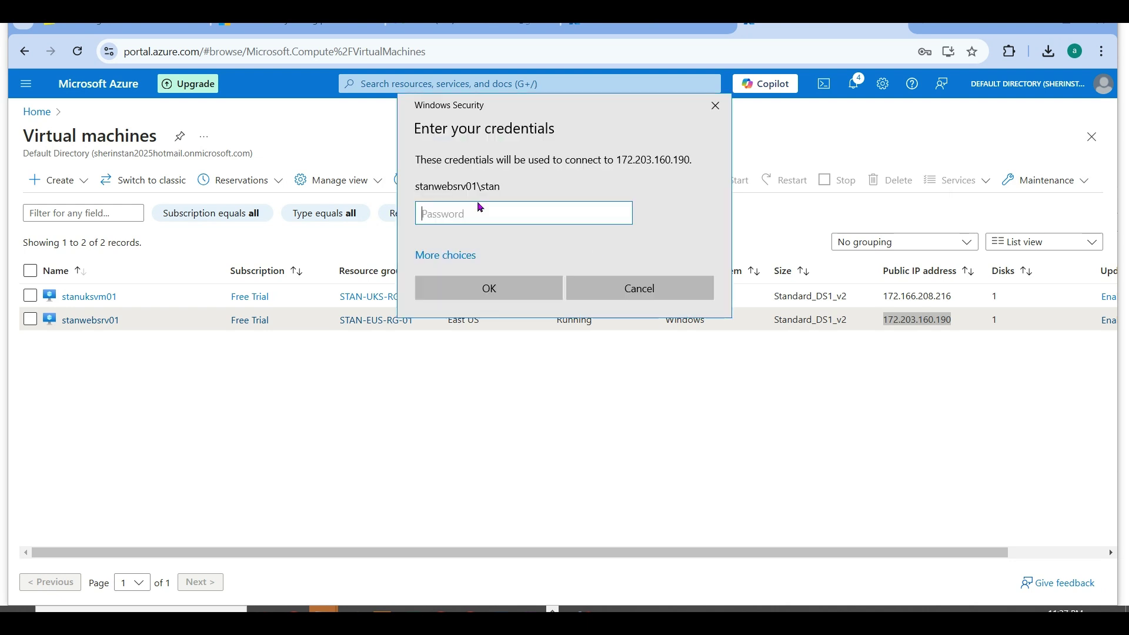
# Enter the account password for stanwebsrv01, accept the certificate prompt, and minimize the remote session once connected.
pyautogui.write('•••••••••••••')
pyautogui.press('Return')
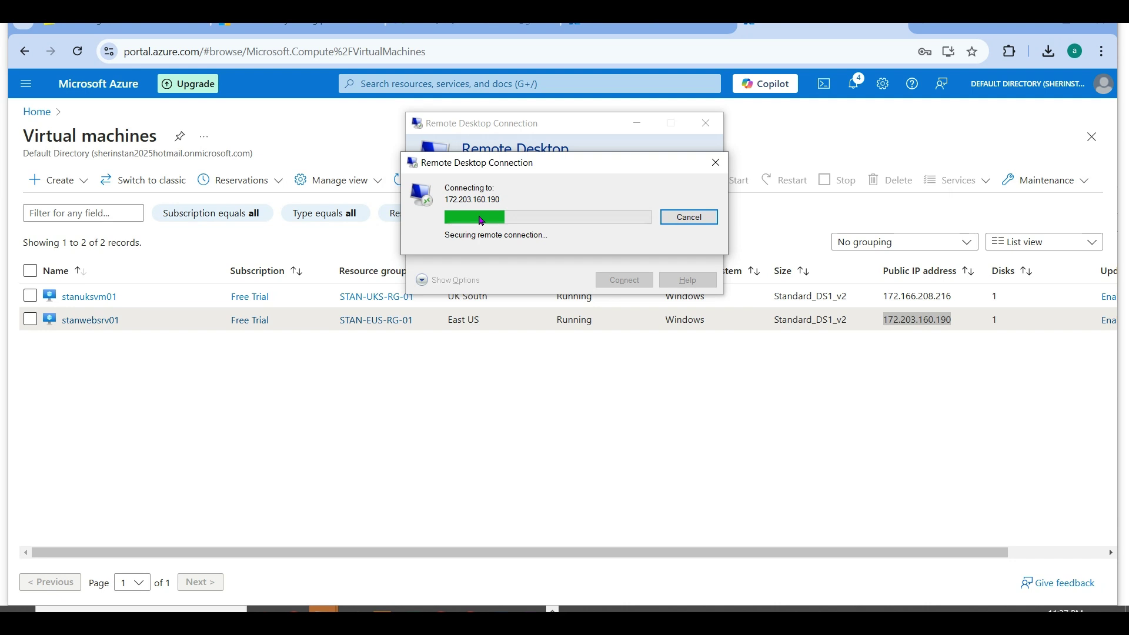
pyautogui.click(609, 328)
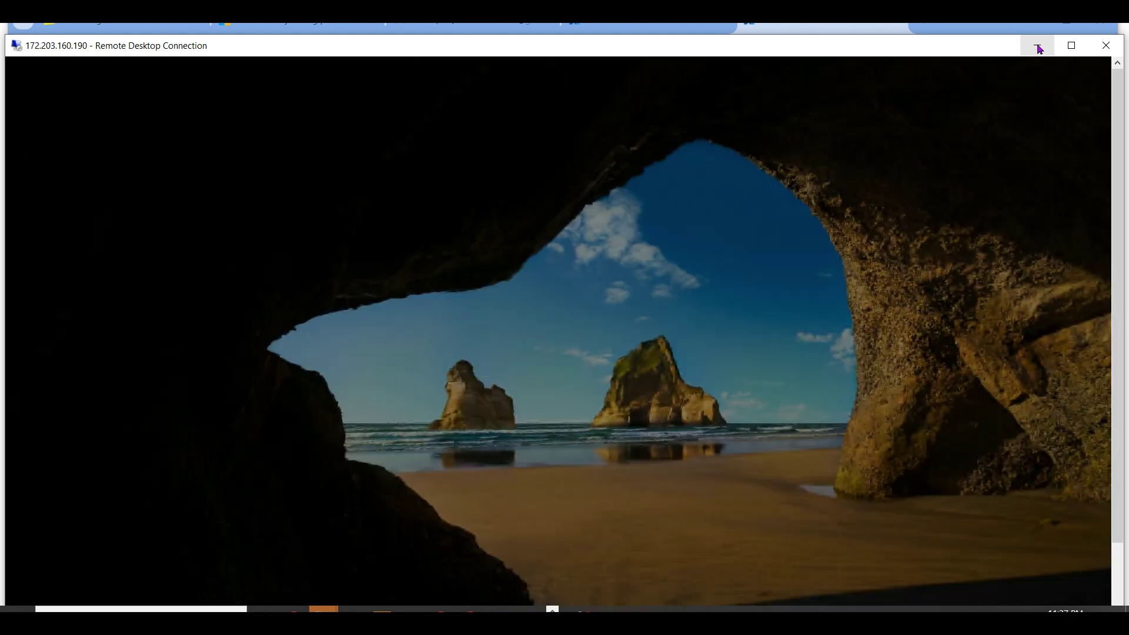
pyautogui.click(1039, 49)
# Go to the Bastions list from the portal home page and open eusbastion01.
pyautogui.click(44, 112)
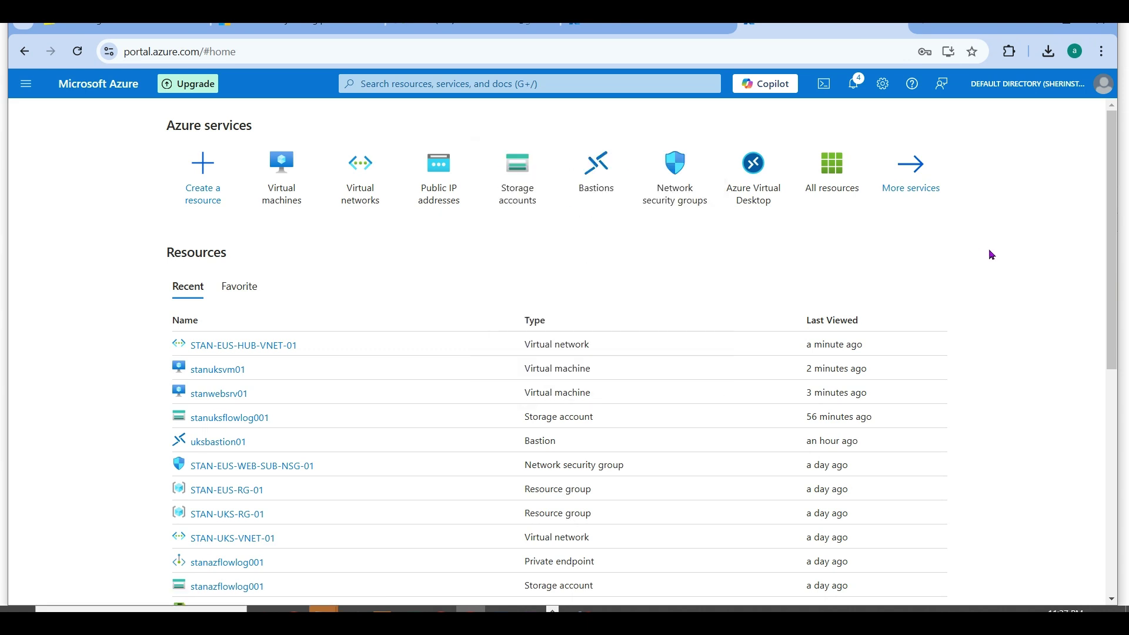
pyautogui.click(586, 163)
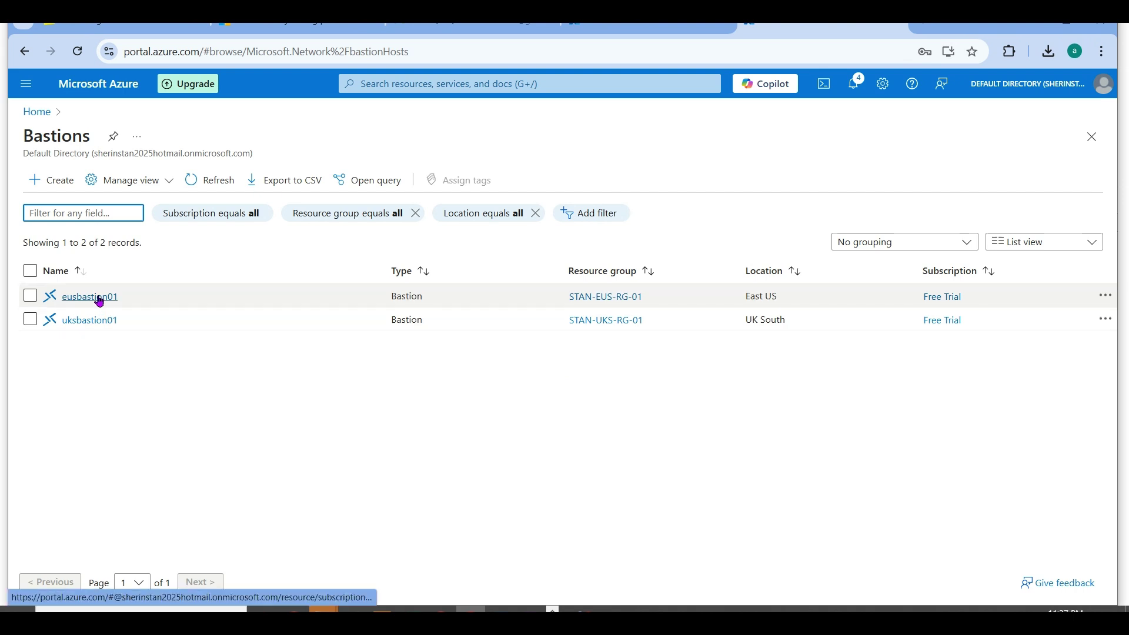
pyautogui.click(97, 321)
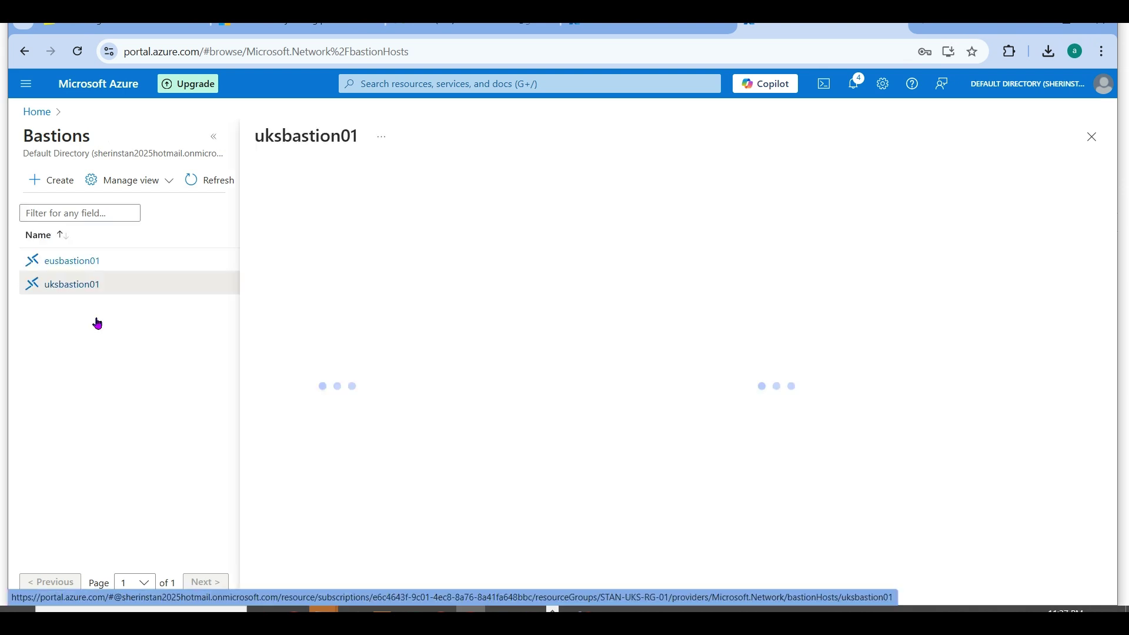
pyautogui.click(70, 261)
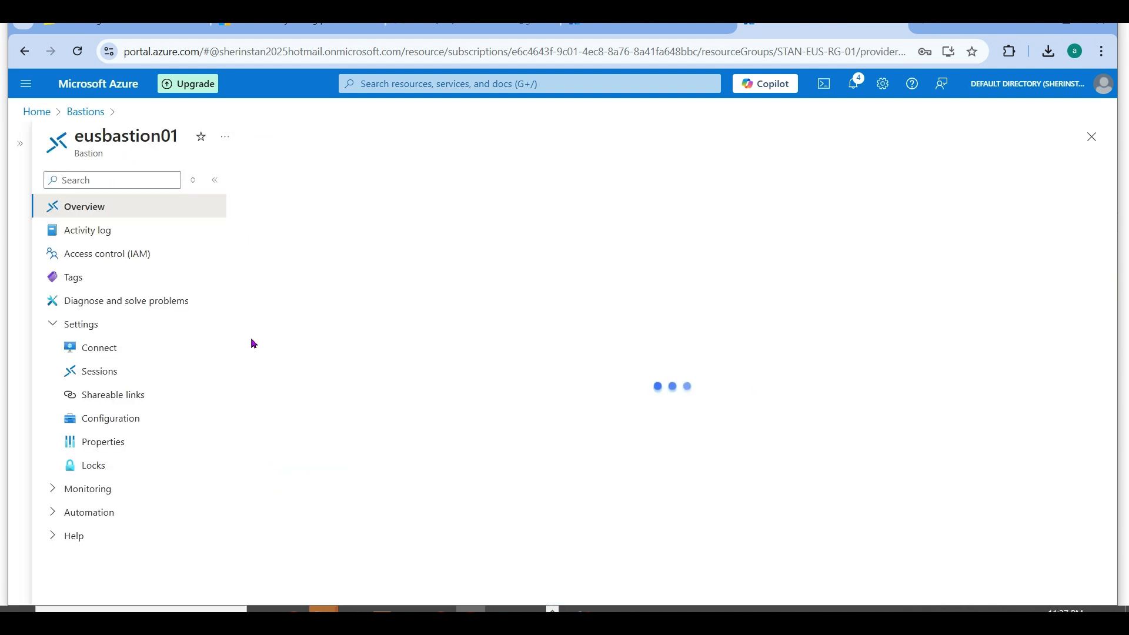
# Open eusbastion01's configuration and try to downgrade its tier from Standard to Basic.
pyautogui.click(112, 428)
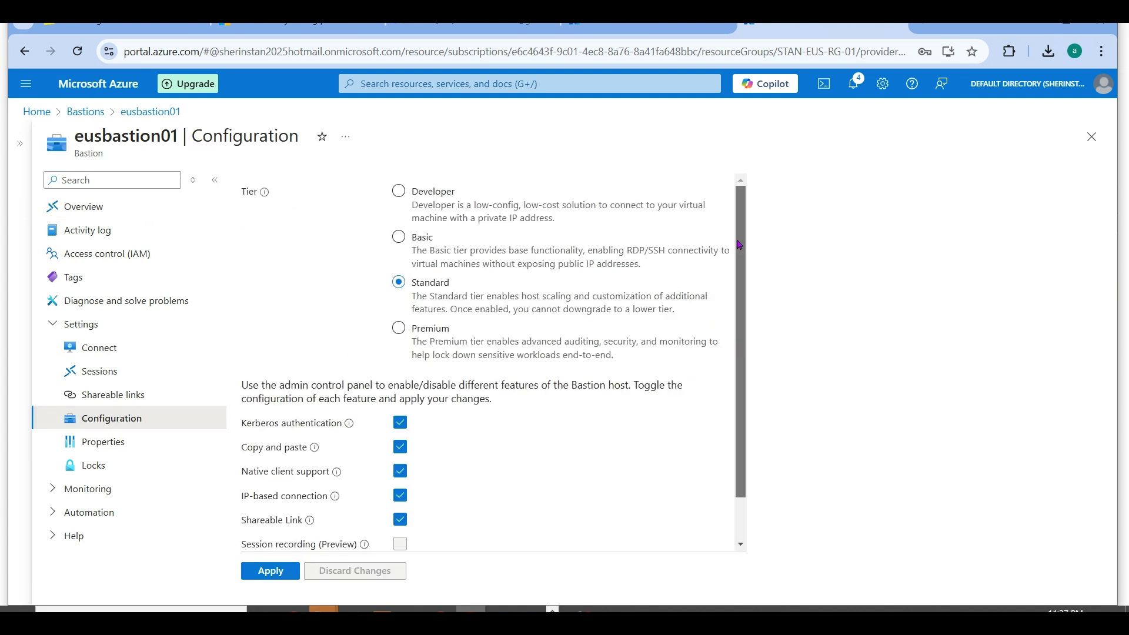
pyautogui.click(411, 240)
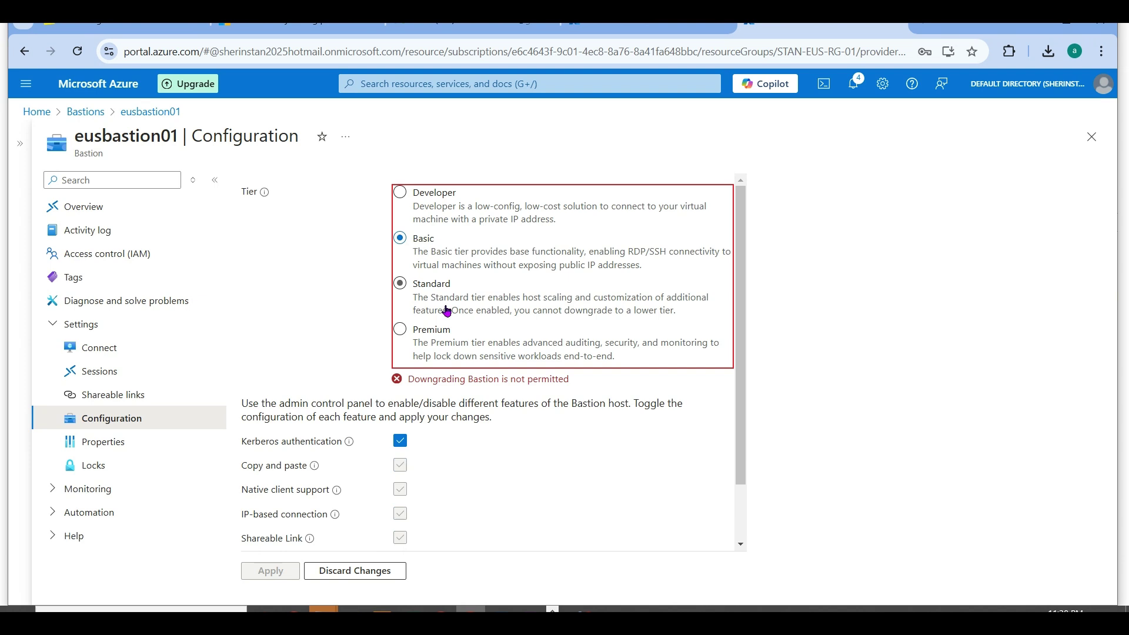
pyautogui.moveTo(421, 379); pyautogui.dragTo(573, 381)
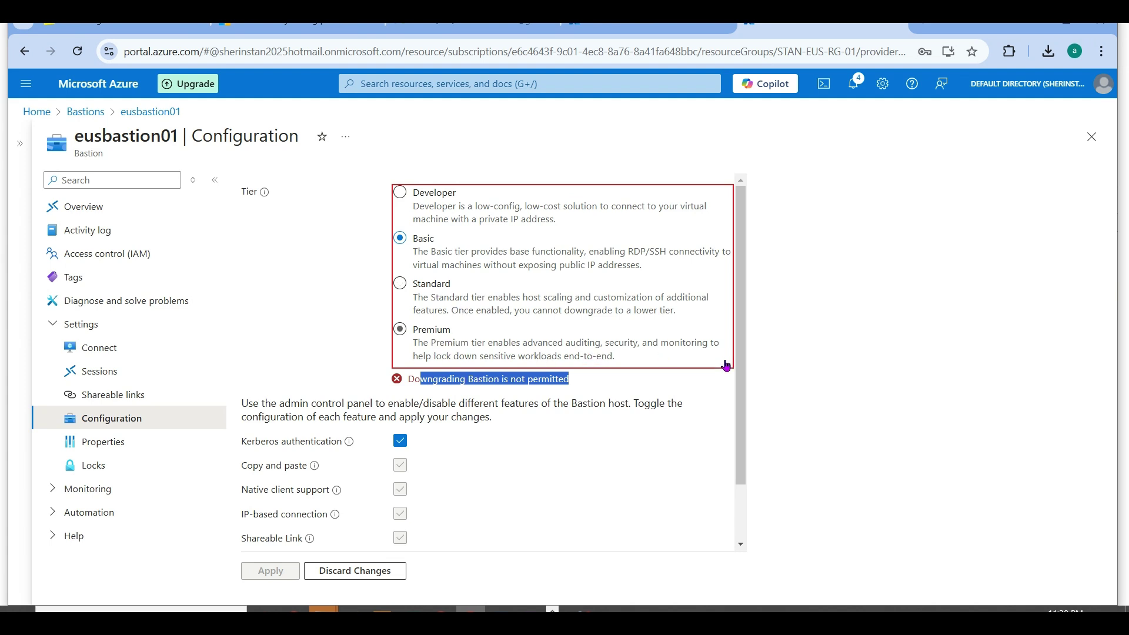
# Keep eusbastion01 on the Premium tier, enable Session recording, disable Native client support, and apply the configuration changes.
pyautogui.click(418, 336)
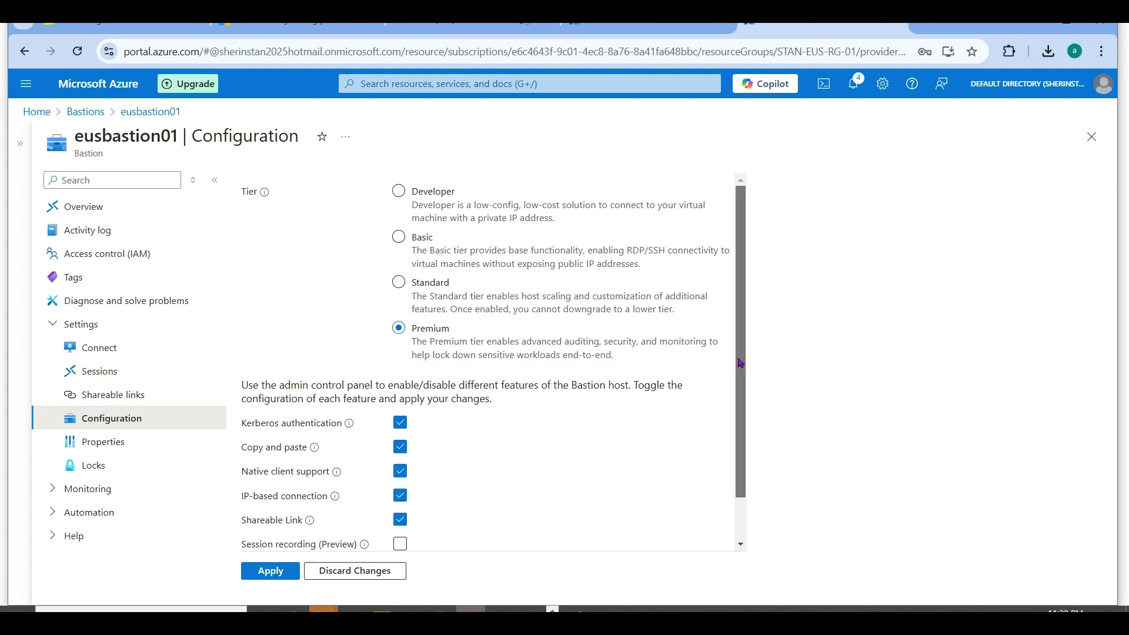
pyautogui.moveTo(747, 347); pyautogui.dragTo(743, 449)
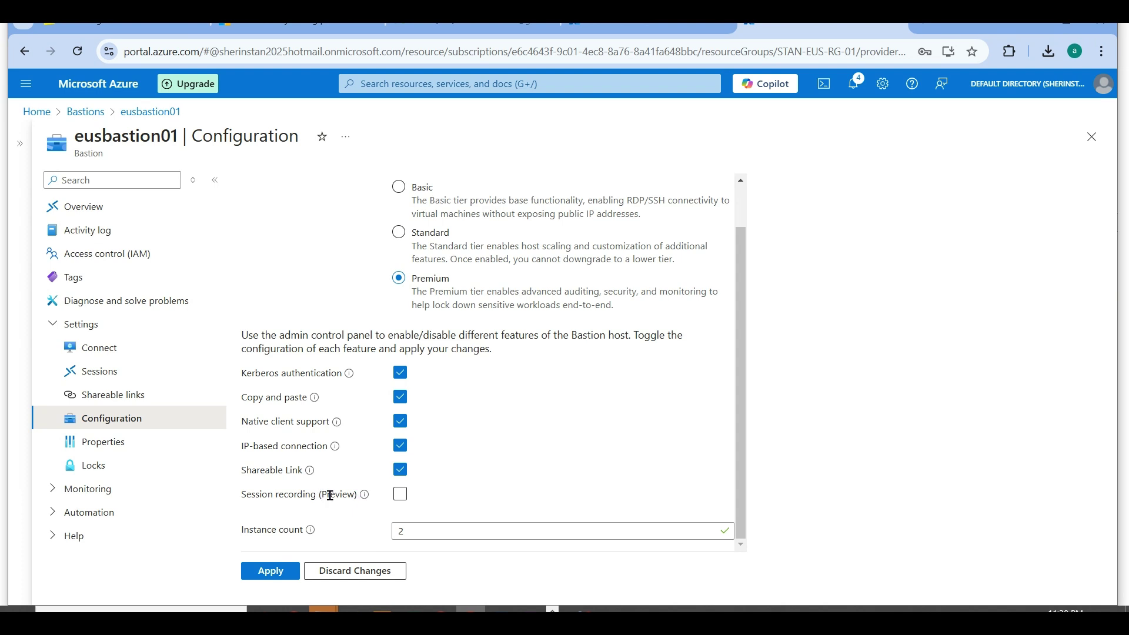
pyautogui.click(400, 495)
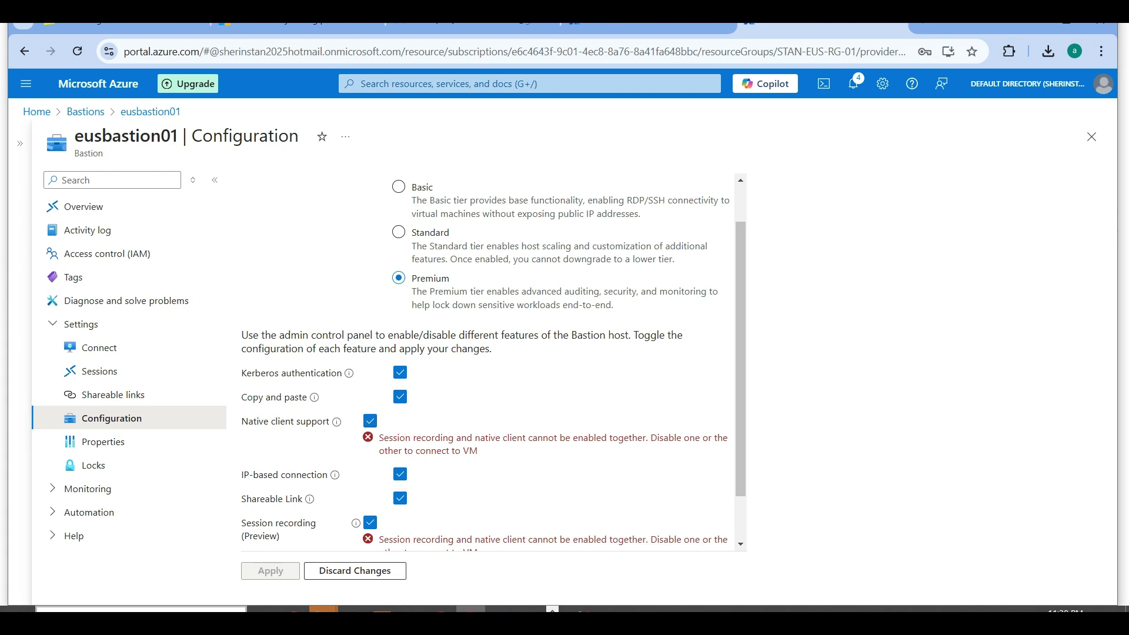
pyautogui.click(368, 424)
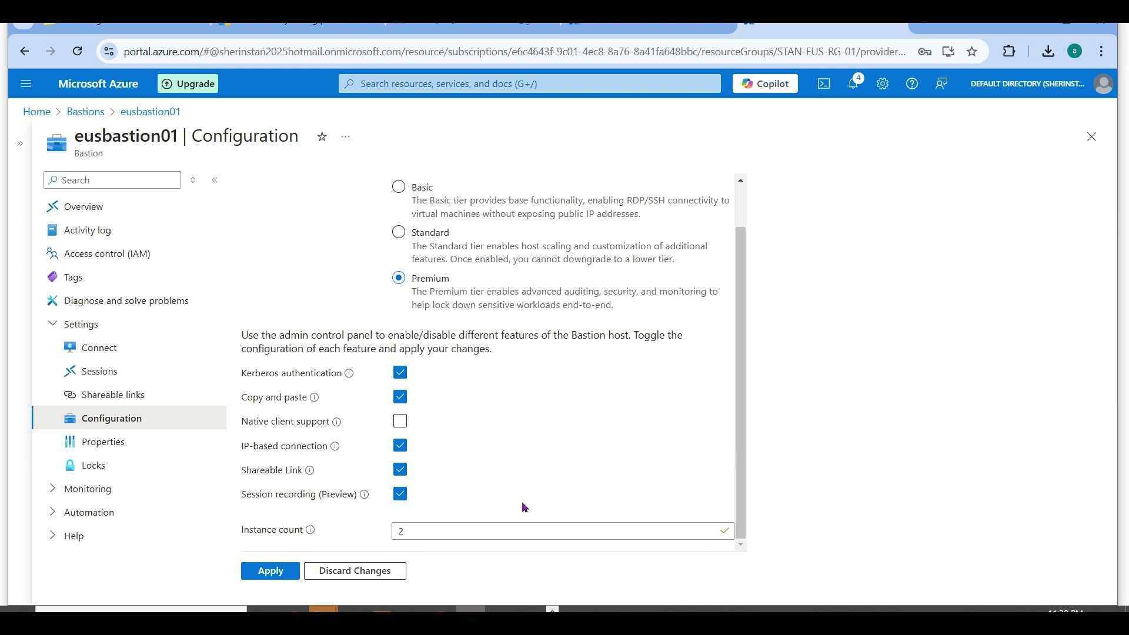
pyautogui.click(275, 571)
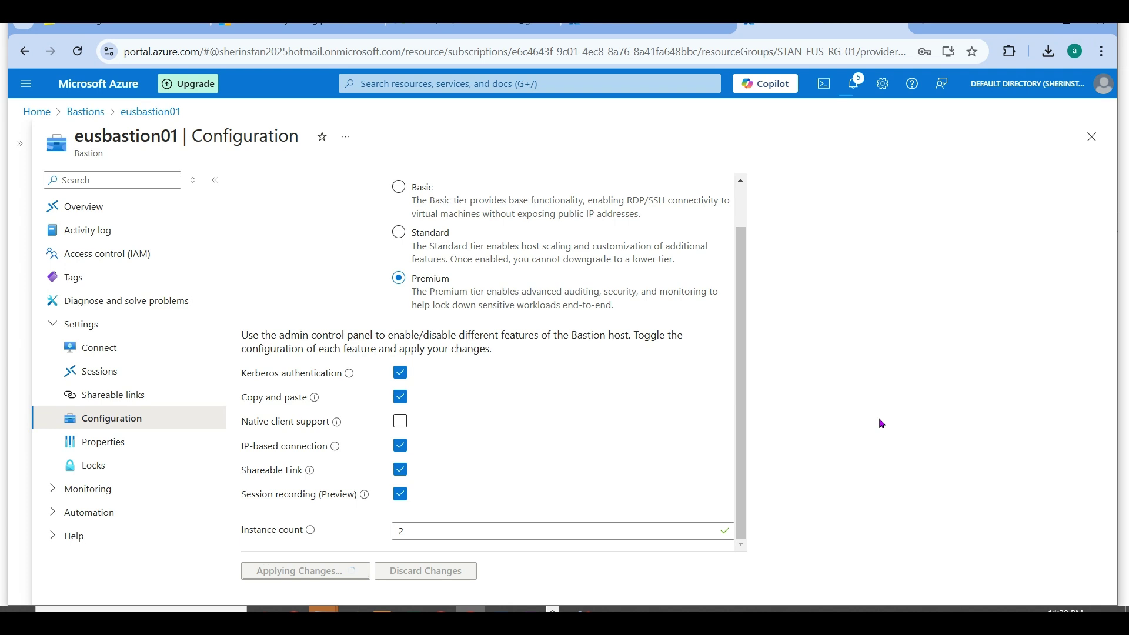
# Check eusbastion01's Properties, Sessions and Connect pages, and its provisioning state on the Overview page.
pyautogui.click(116, 512)
pyautogui.click(115, 513)
pyautogui.click(109, 451)
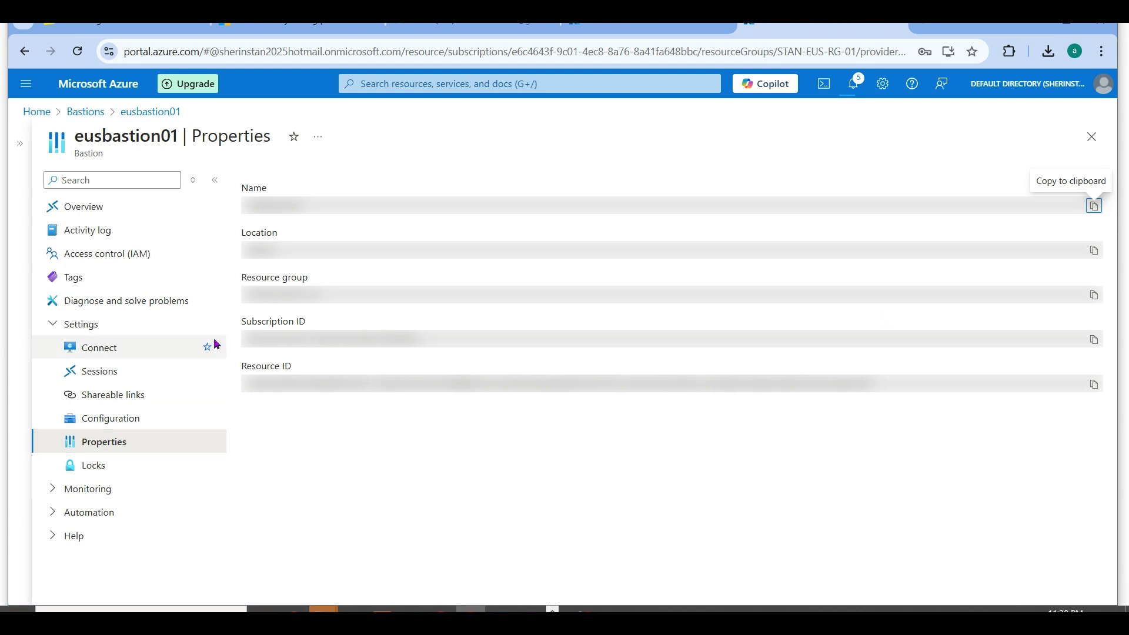
pyautogui.click(107, 378)
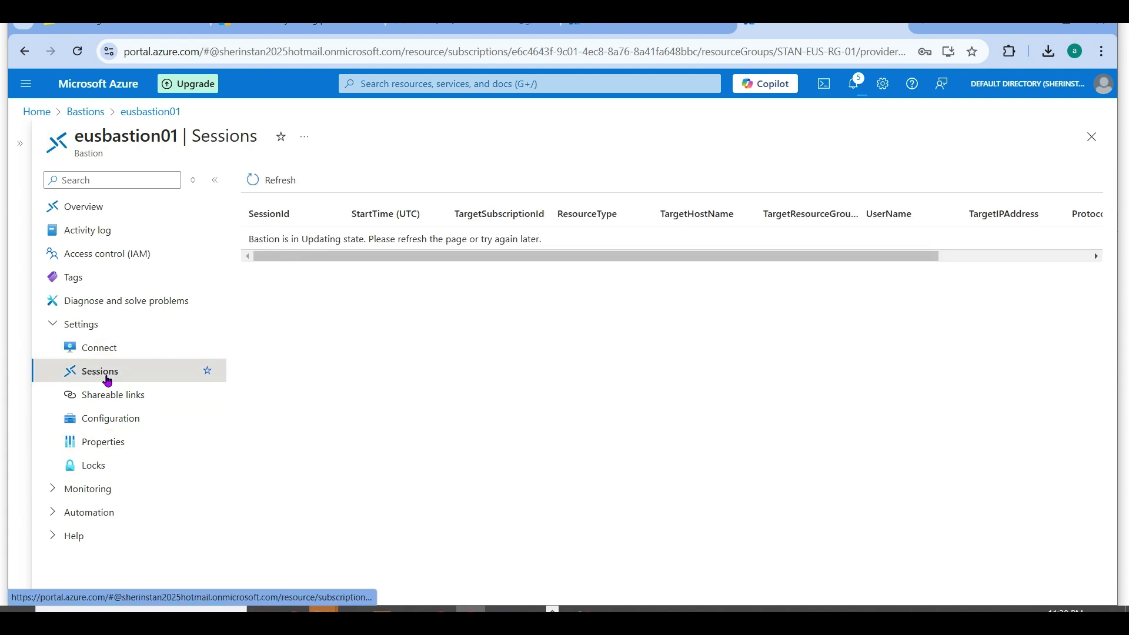
pyautogui.click(106, 347)
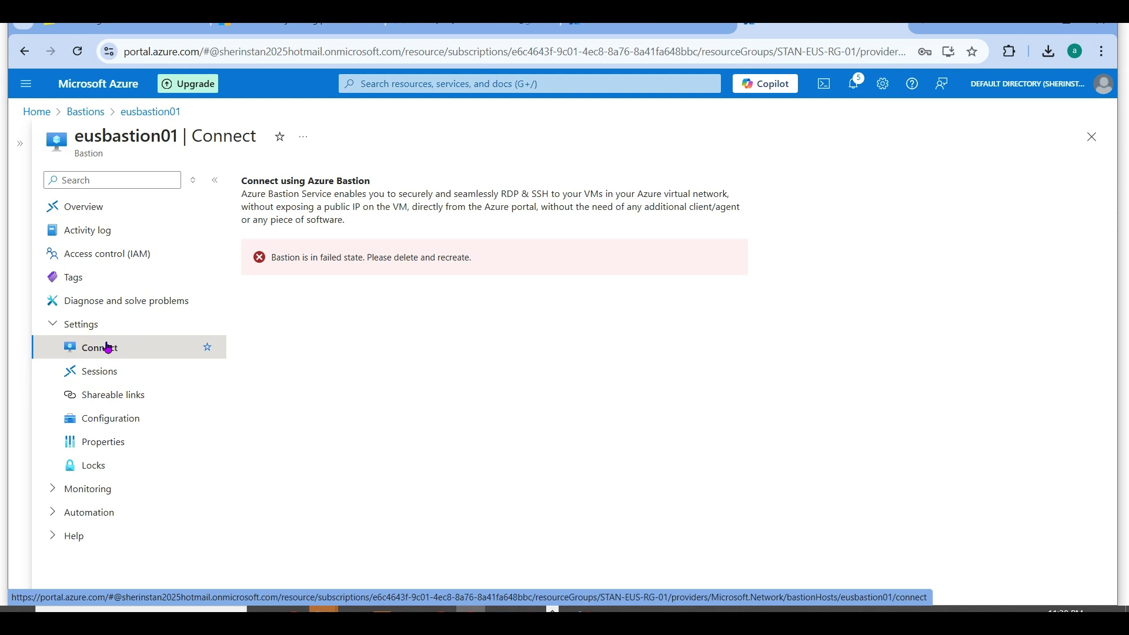
pyautogui.click(107, 213)
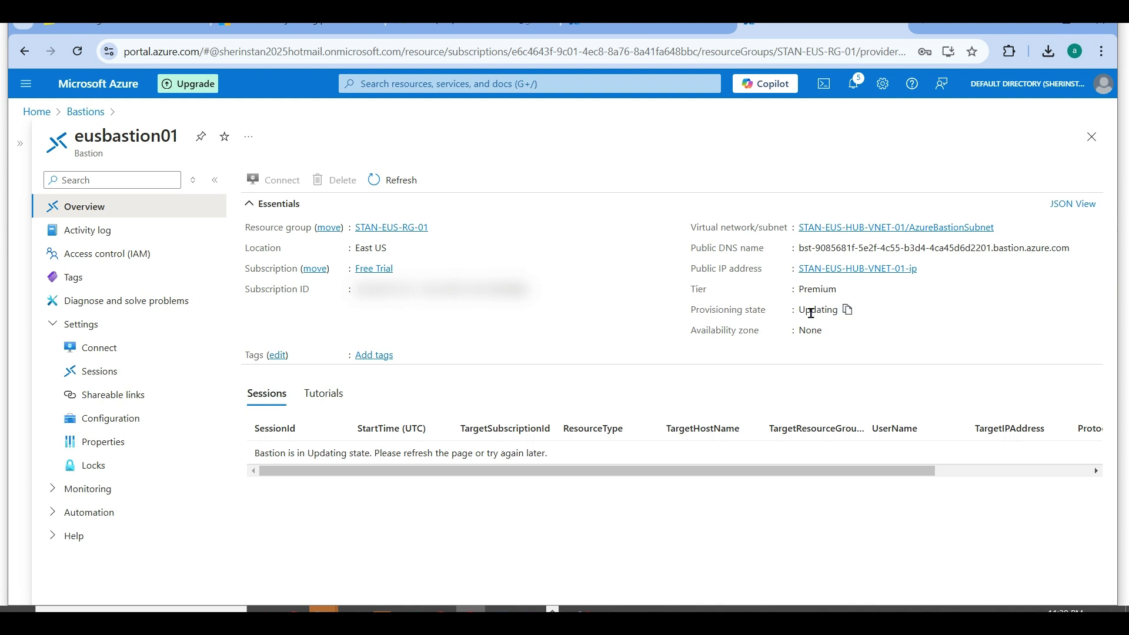
pyautogui.doubleClick(814, 310)
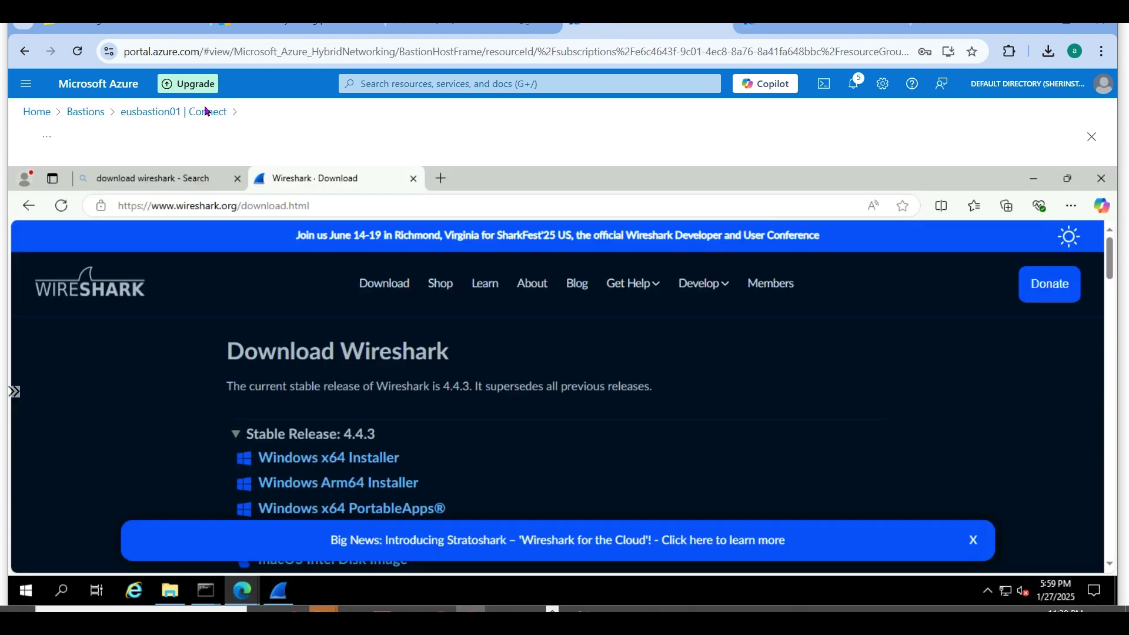
# In the other portal tab, go from the home page to storage account stanazflowlog001 and open its containers.
pyautogui.click(44, 112)
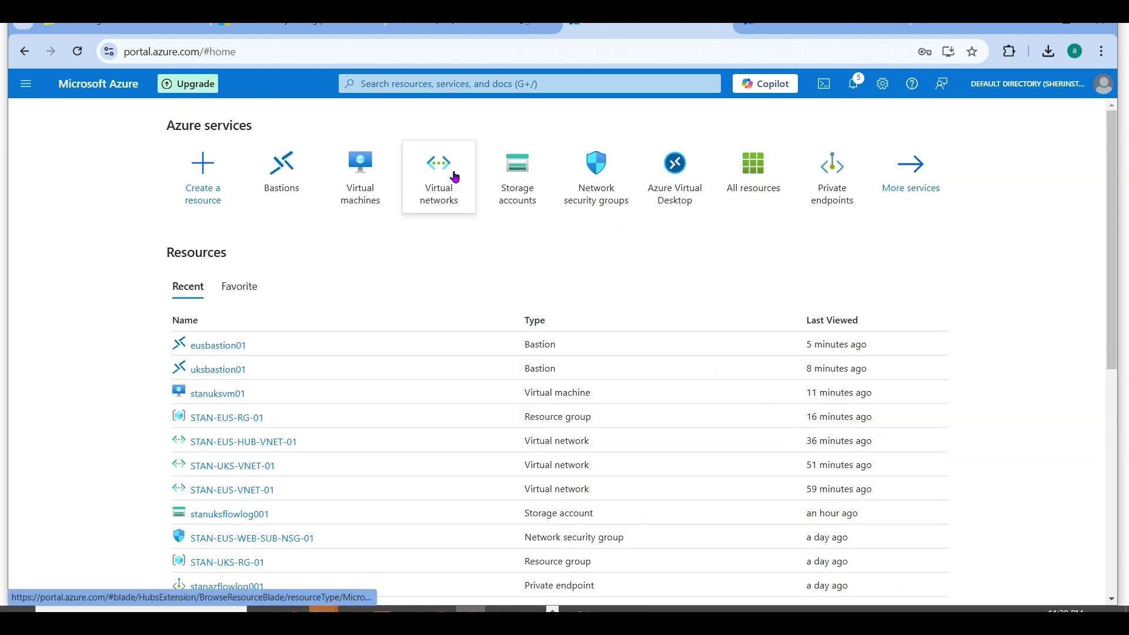
pyautogui.click(515, 192)
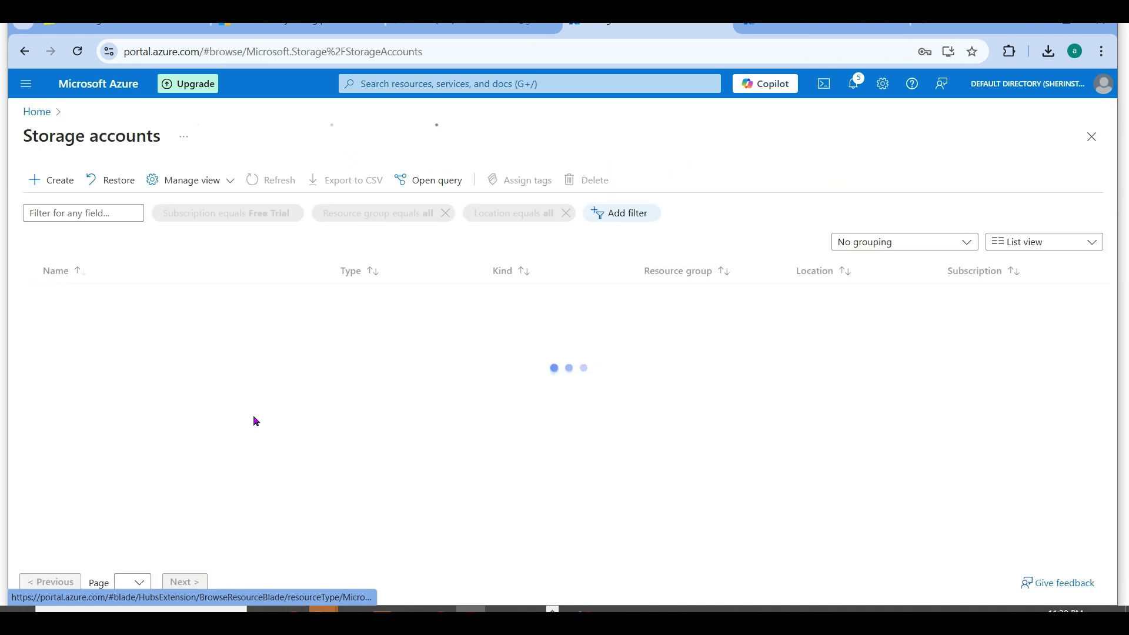
pyautogui.click(106, 301)
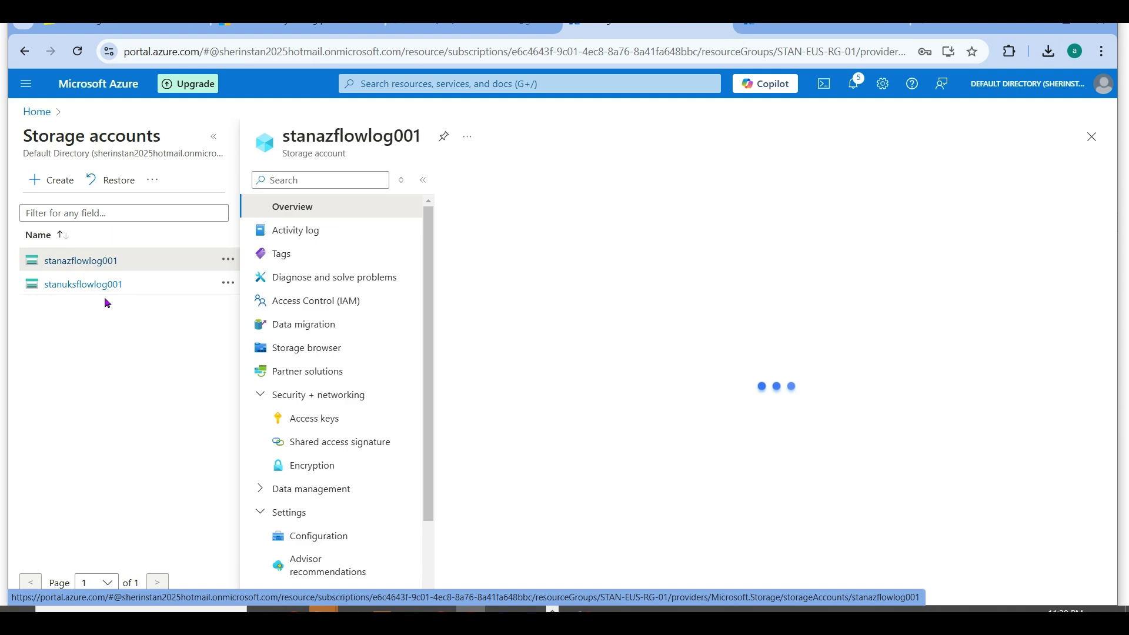
pyautogui.click(213, 136)
pyautogui.click(102, 465)
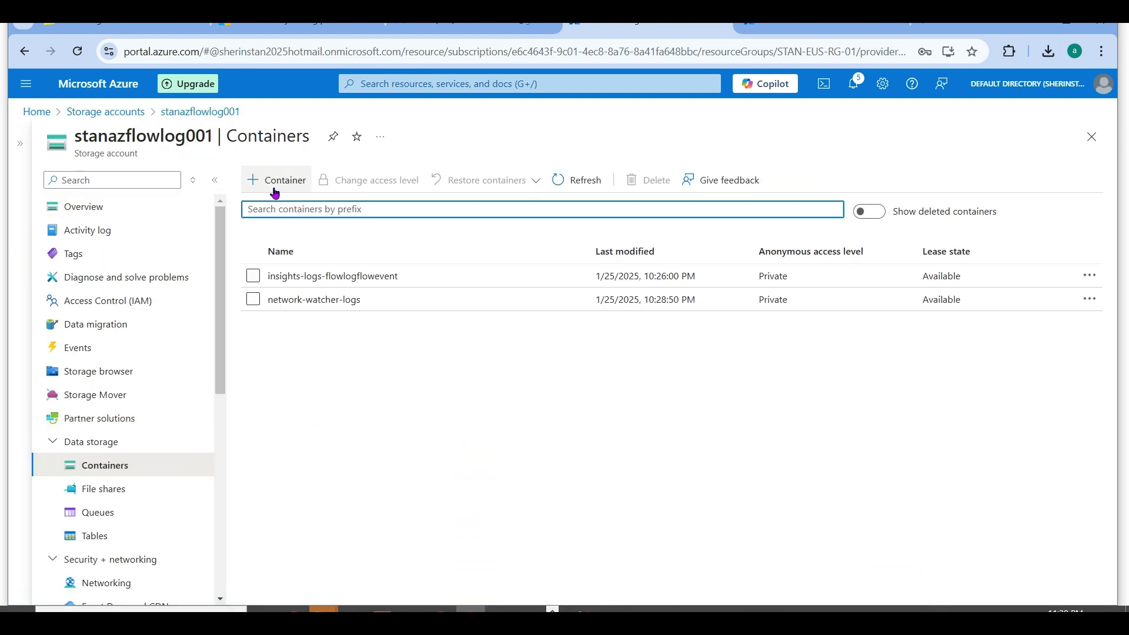
# Create a new container named azbastionrecording in stanazflowlog001.
pyautogui.click(274, 193)
pyautogui.write('azbastionrecording')
pyautogui.click(862, 326)
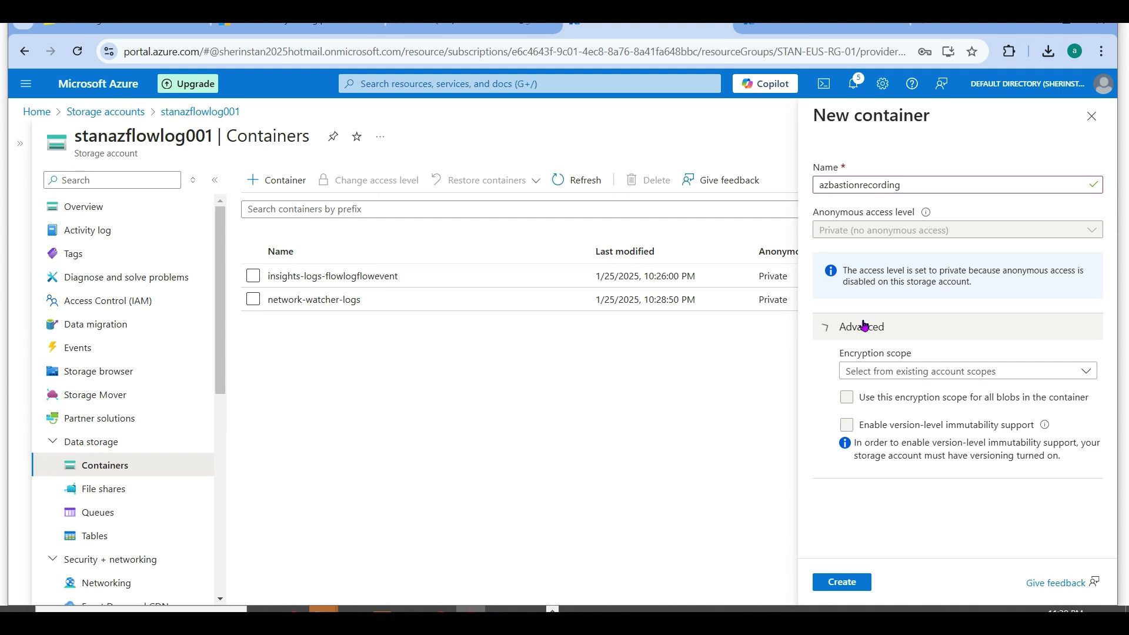
pyautogui.click(831, 579)
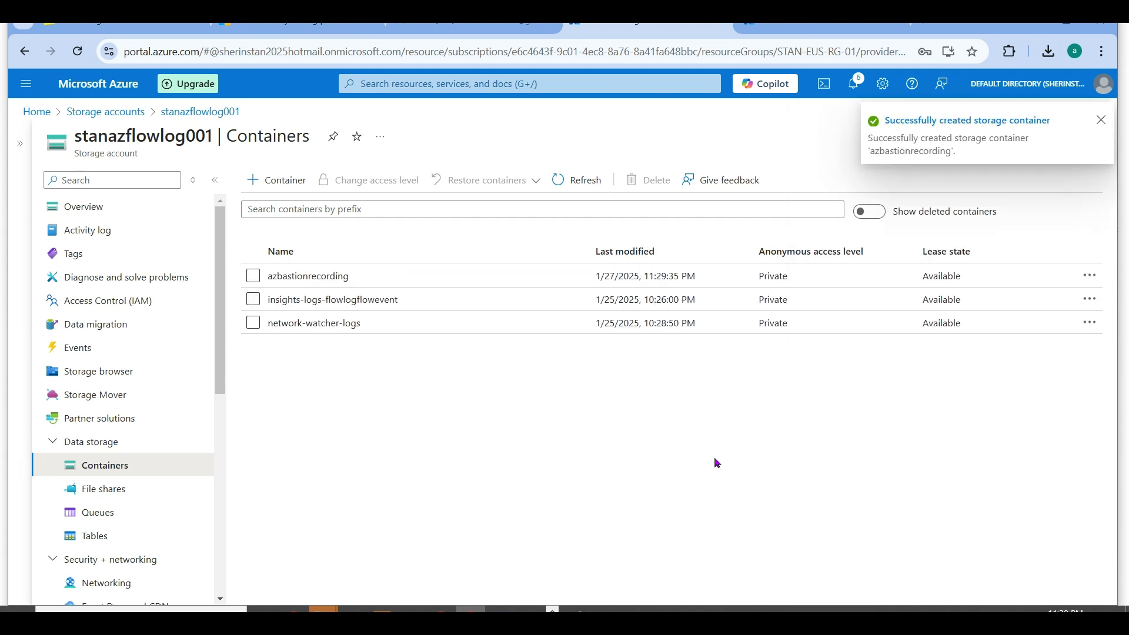
# Start generating a SAS for the azbastionrecording container and set its permissions to Read, Add, Create, Write and List.
pyautogui.click(253, 276)
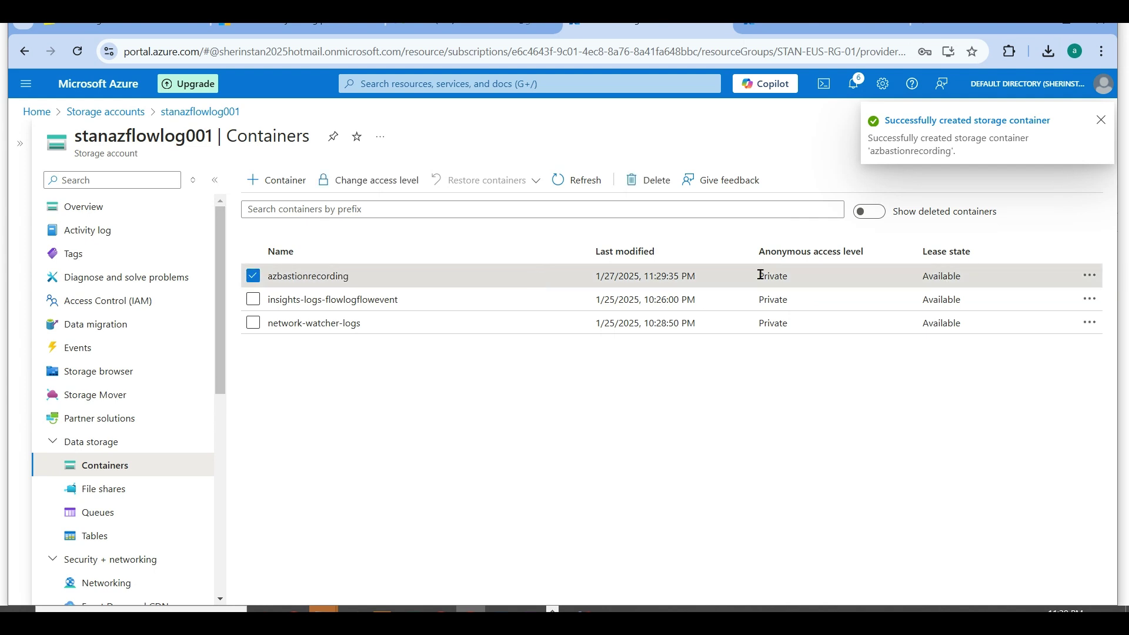
pyautogui.click(1090, 276)
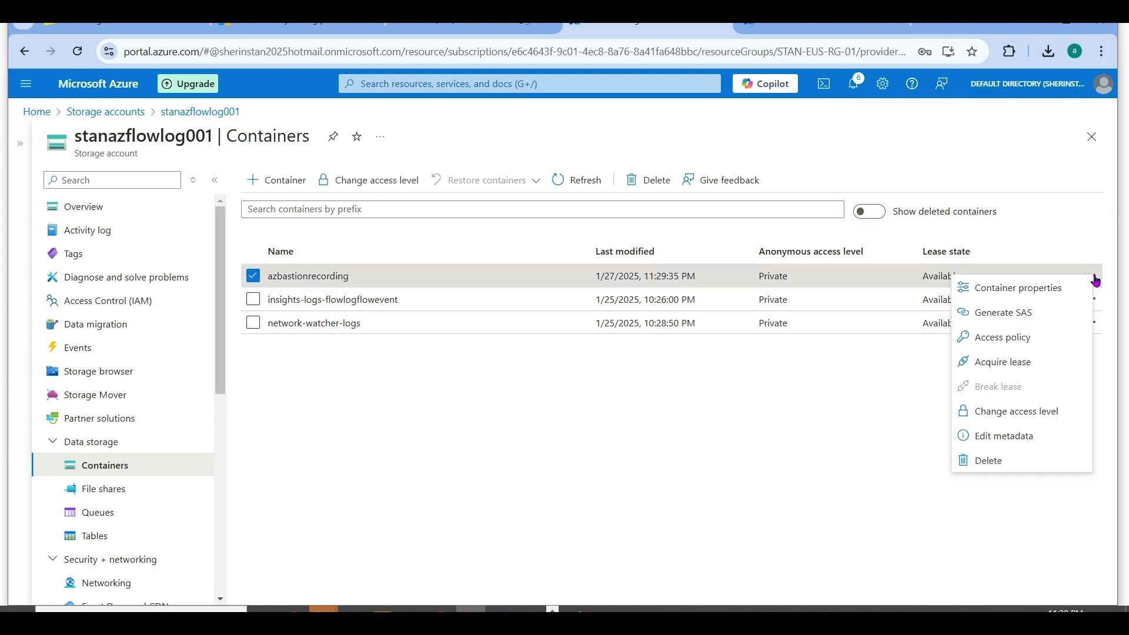
pyautogui.click(1040, 315)
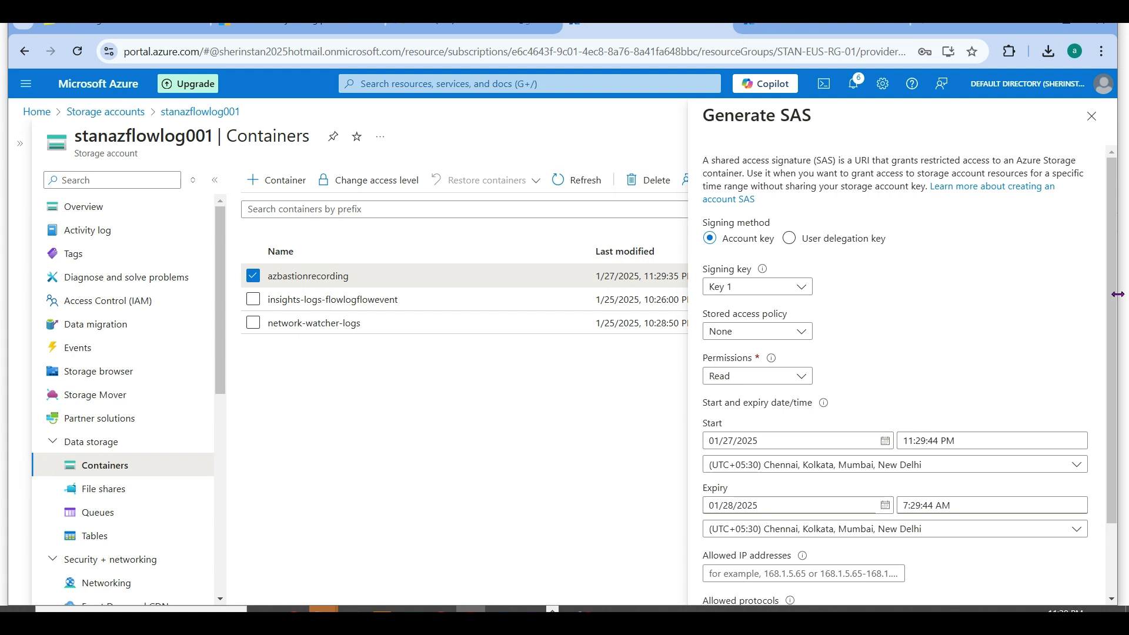
pyautogui.scroll(-2, 1118, 297)
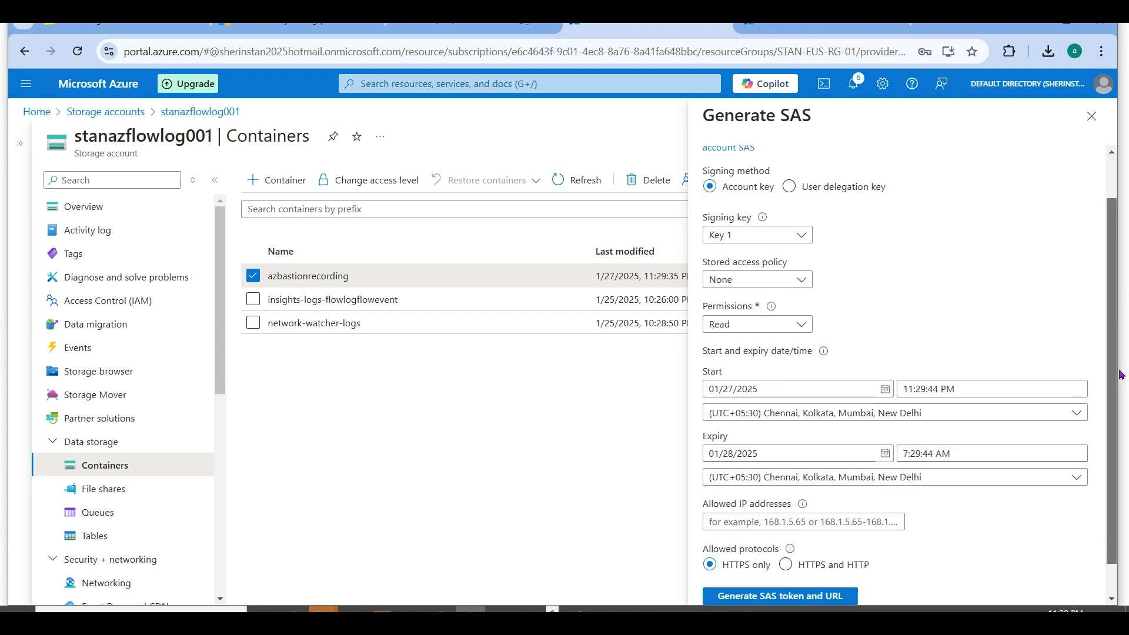
pyautogui.scroll(1, 1121, 374)
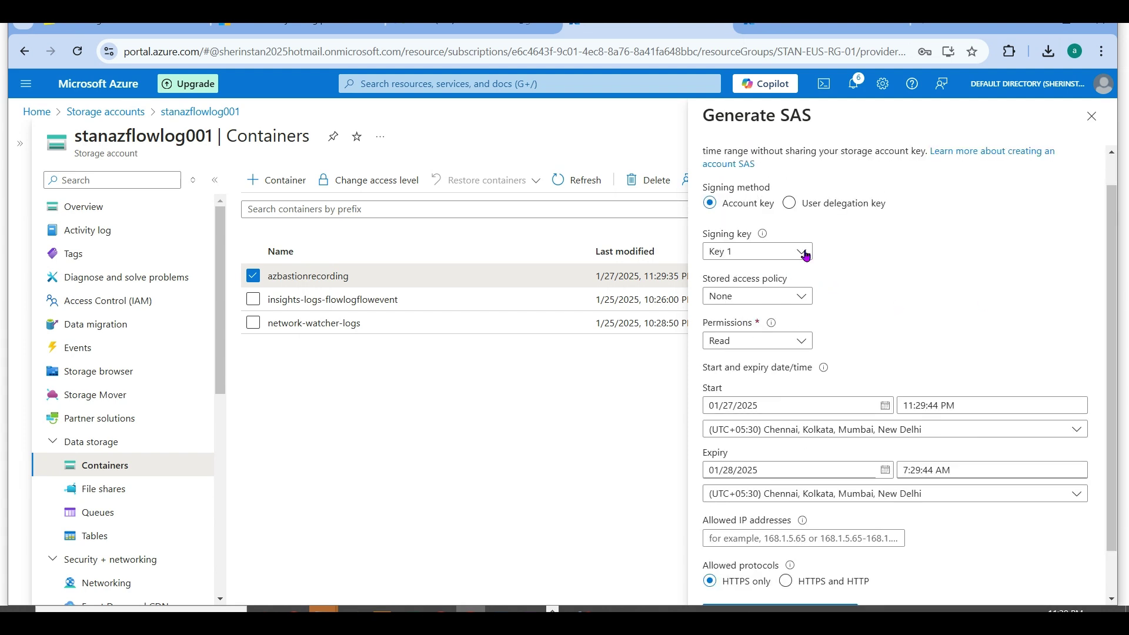
pyautogui.click(801, 344)
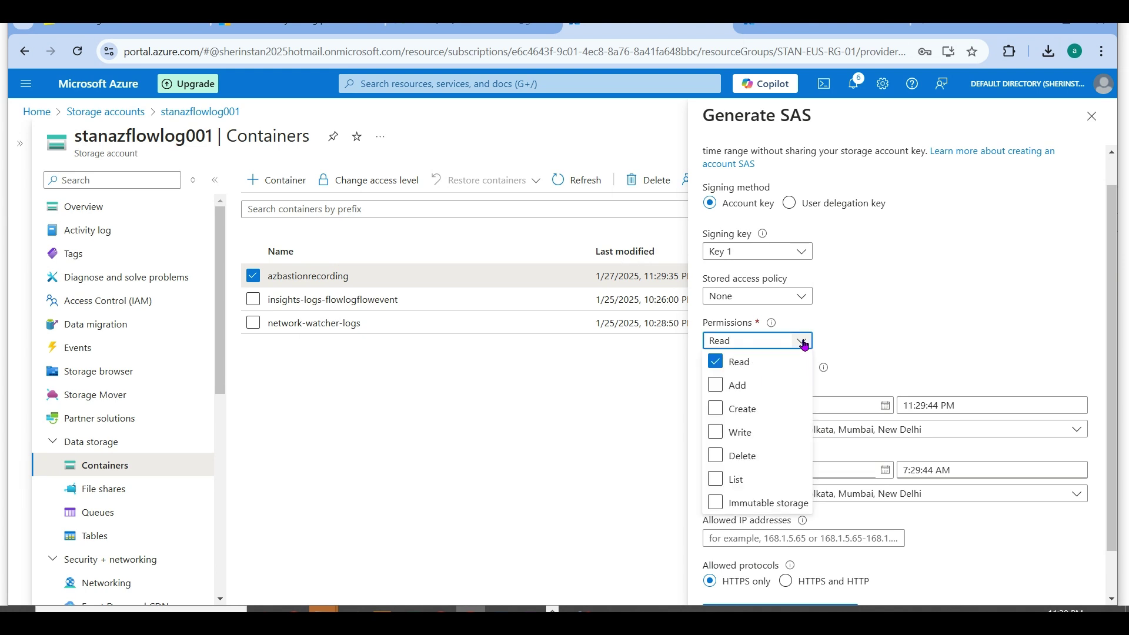
pyautogui.click(748, 436)
pyautogui.click(756, 416)
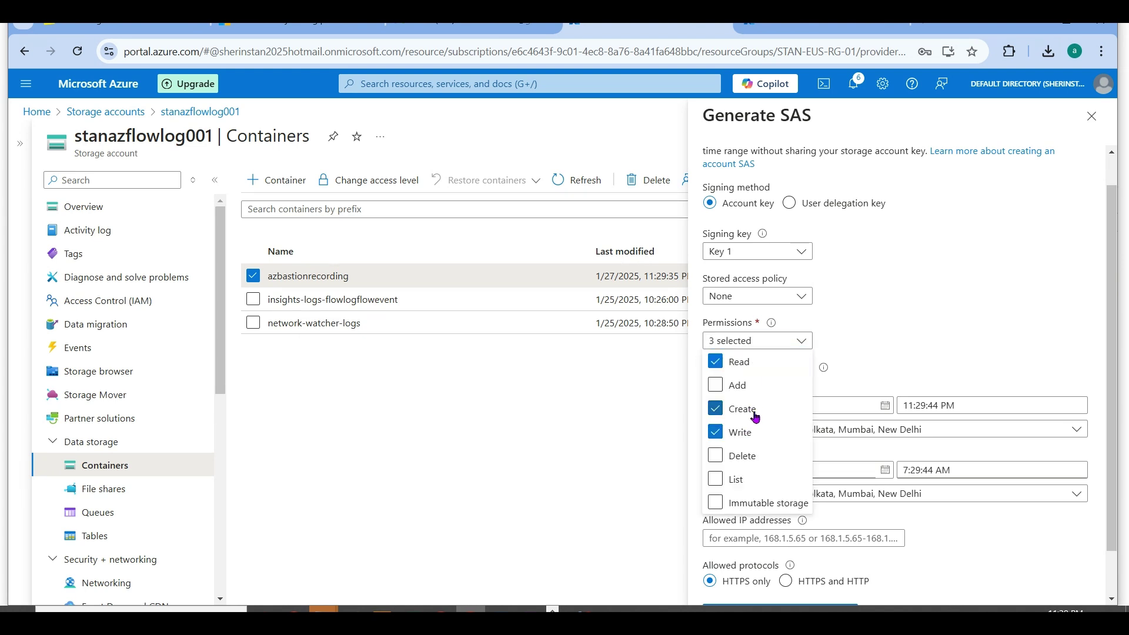
pyautogui.click(730, 481)
pyautogui.click(721, 386)
pyautogui.click(1066, 323)
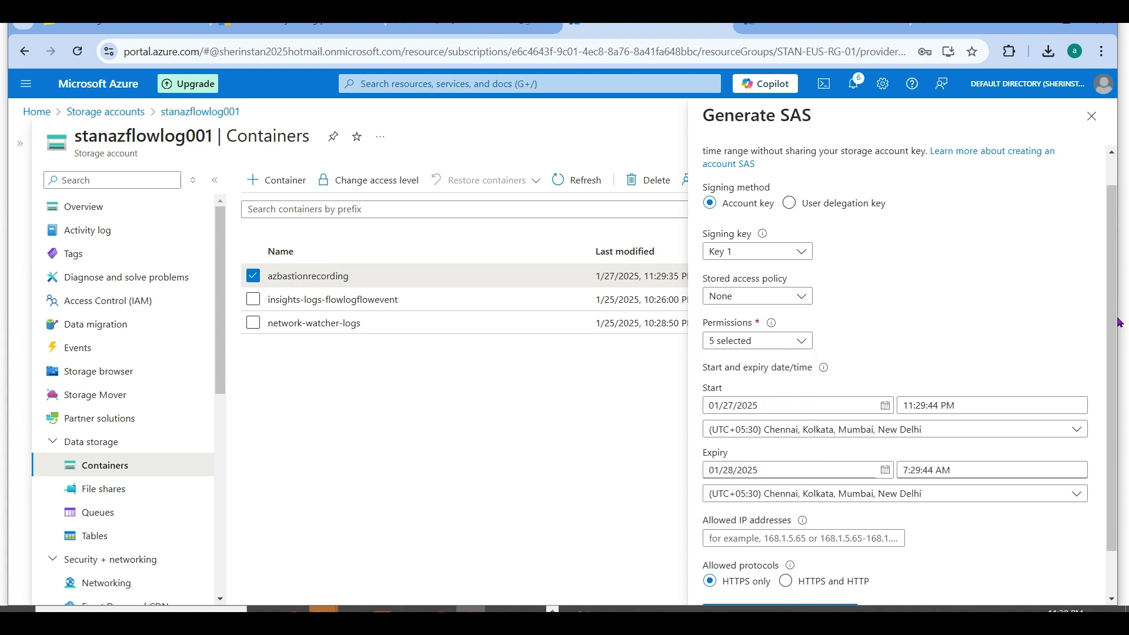
# Generate the SAS token and URL for azbastionrecording with HTTPS only, and copy the Blob SAS URL.
pyautogui.scroll(-1, 1116, 382)
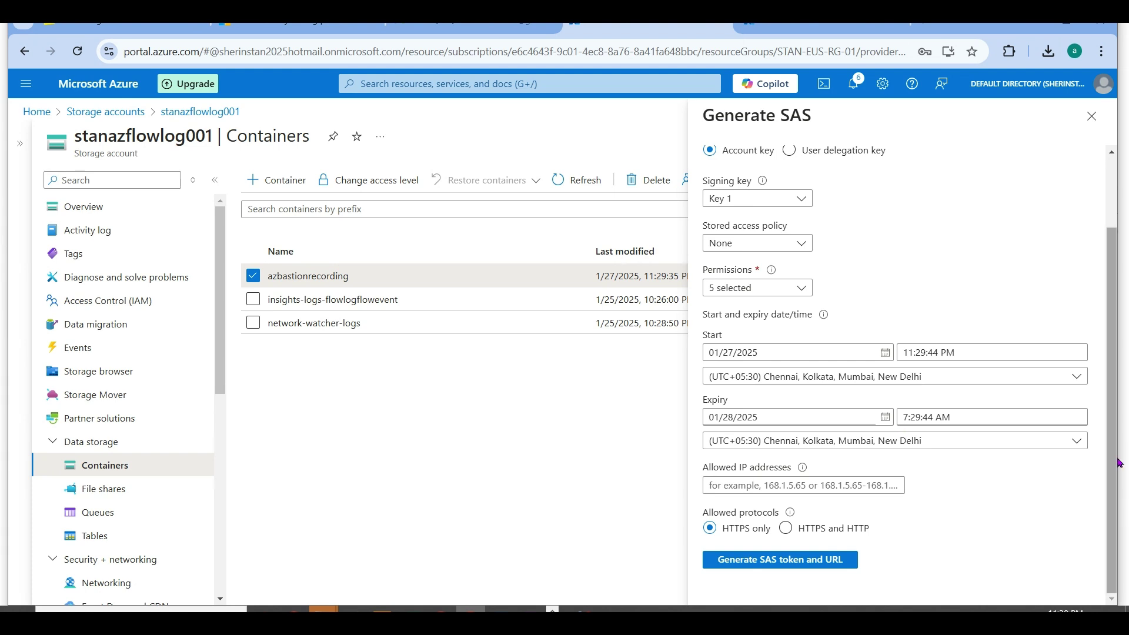
pyautogui.scroll(2, 1096, 366)
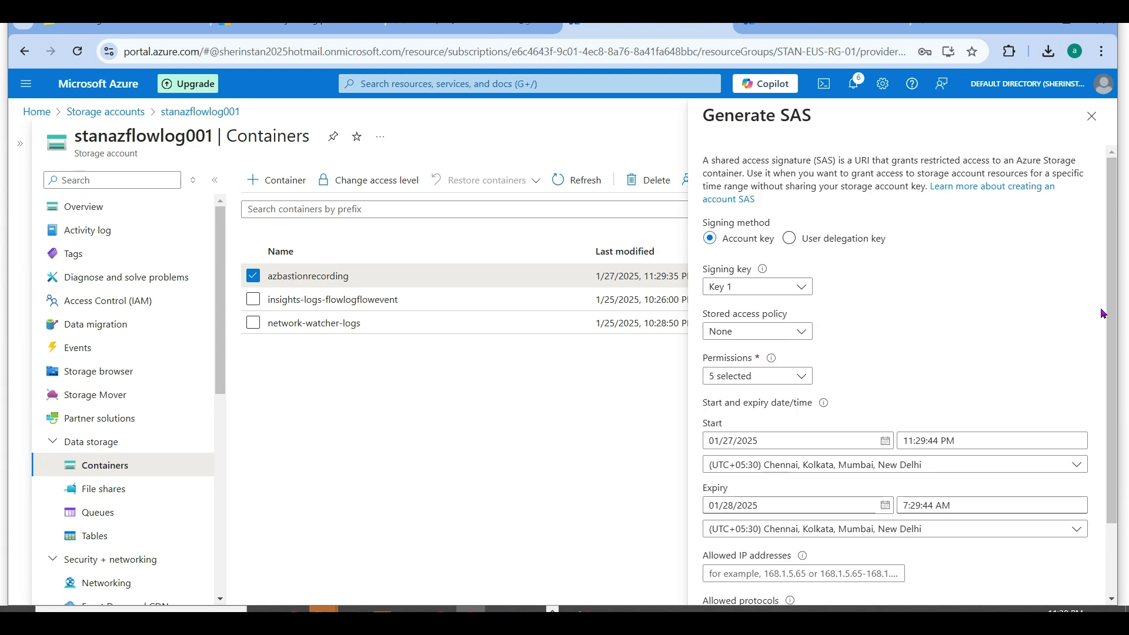
pyautogui.scroll(-2, 1103, 313)
pyautogui.click(810, 564)
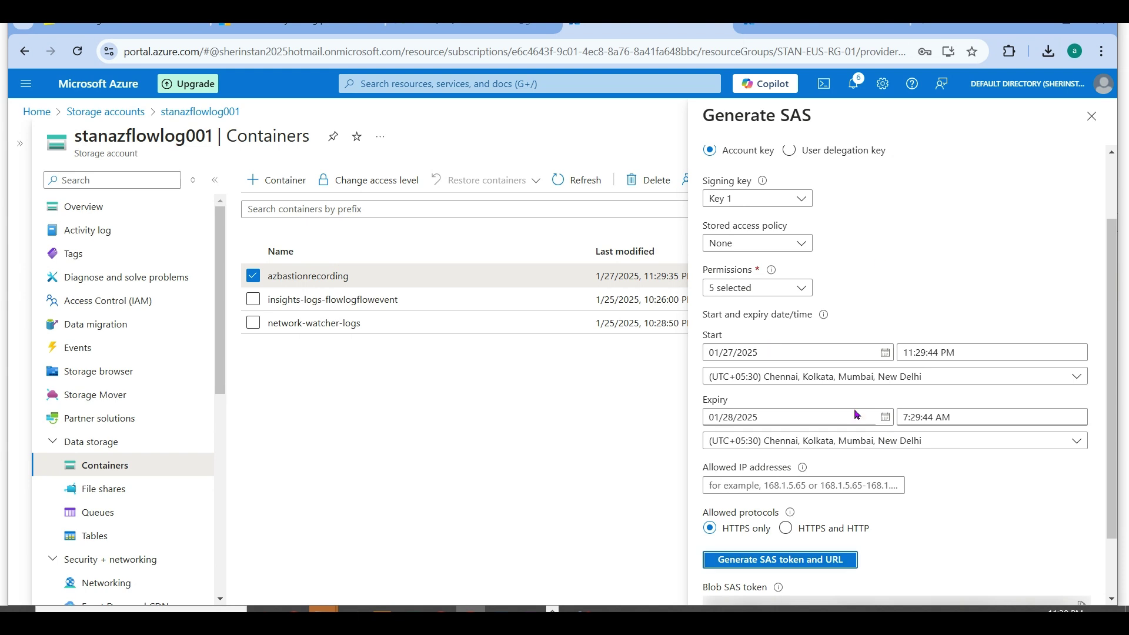
pyautogui.scroll(-2, 1117, 383)
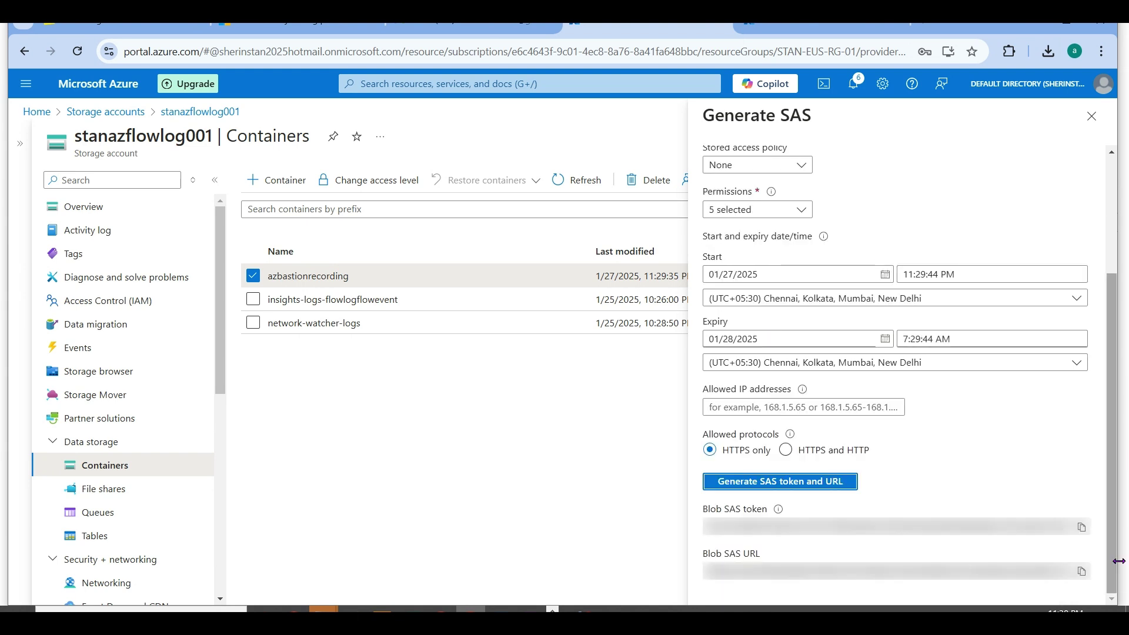
pyautogui.click(1082, 571)
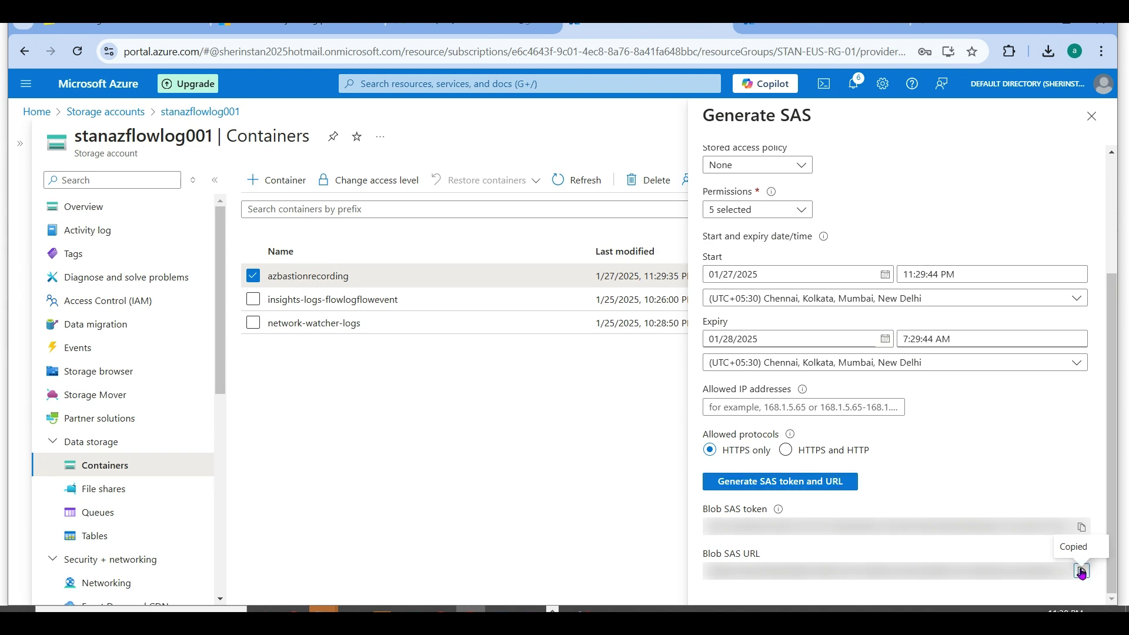
# Return to the eusbastion01 tab, reopen the bastion from the refreshed Bastions list, and go to its session recordings.
pyautogui.click(817, 24)
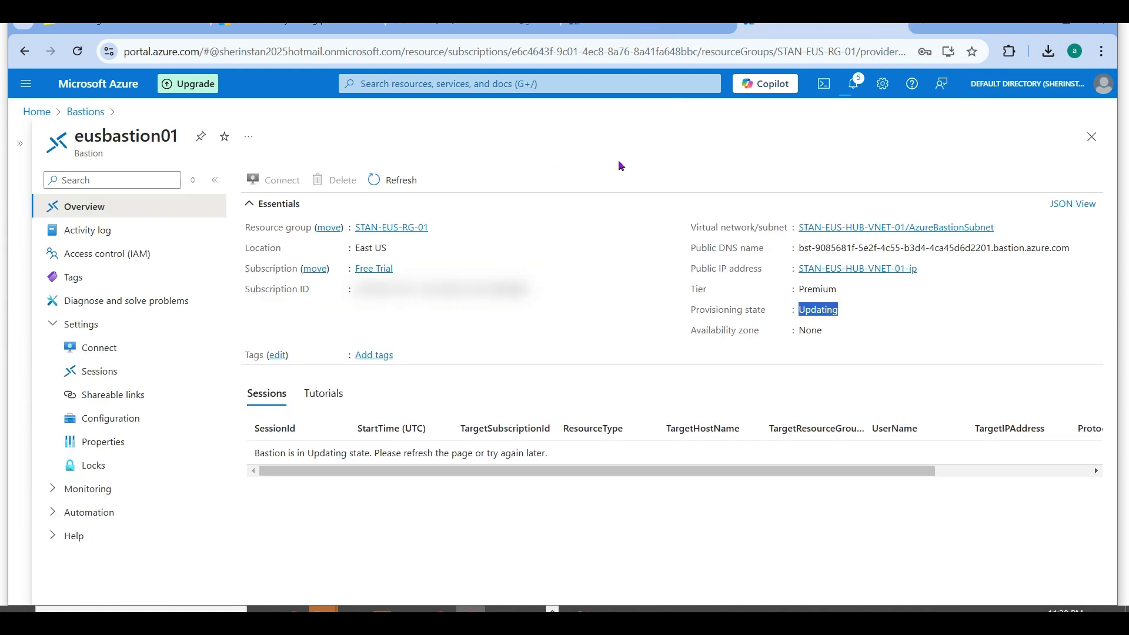
pyautogui.click(392, 183)
pyautogui.click(392, 182)
pyautogui.click(93, 112)
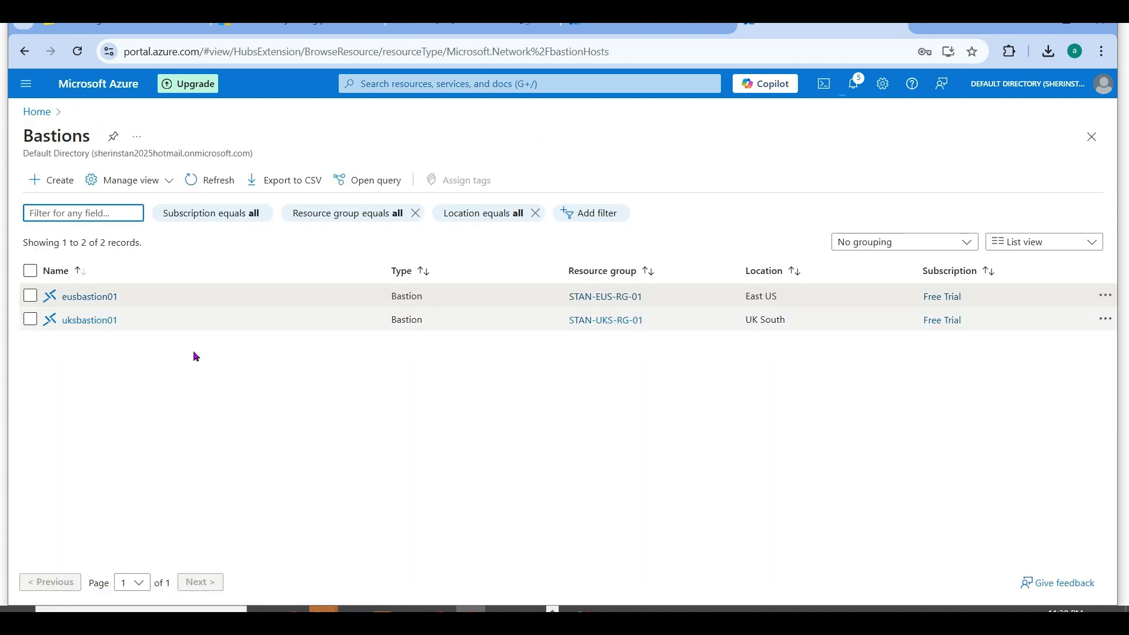
pyautogui.click(205, 183)
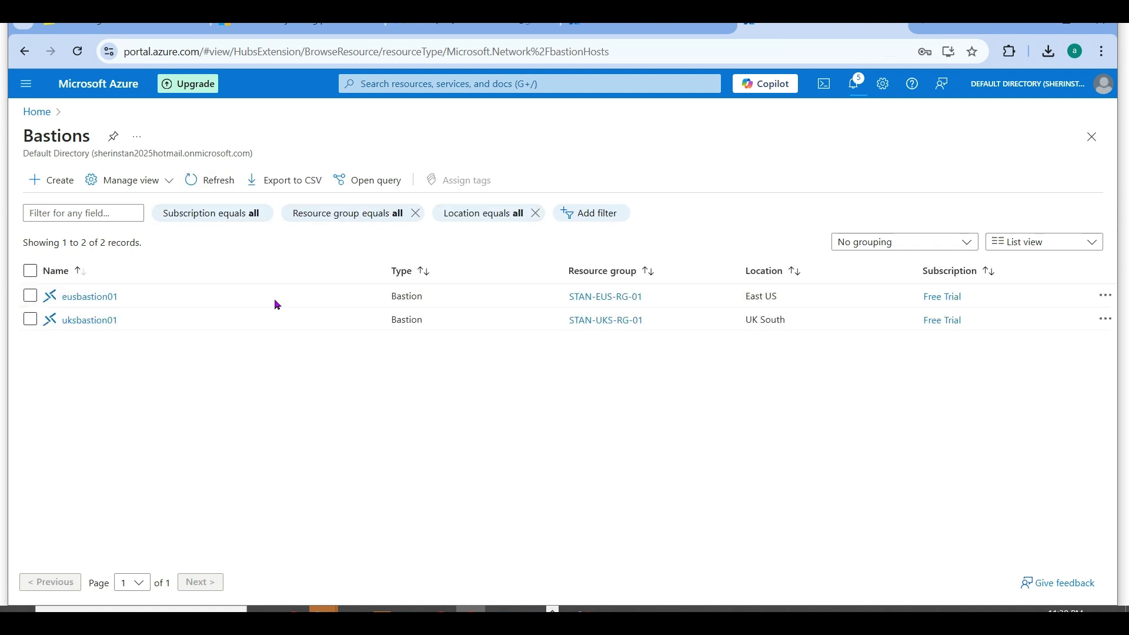
pyautogui.click(86, 299)
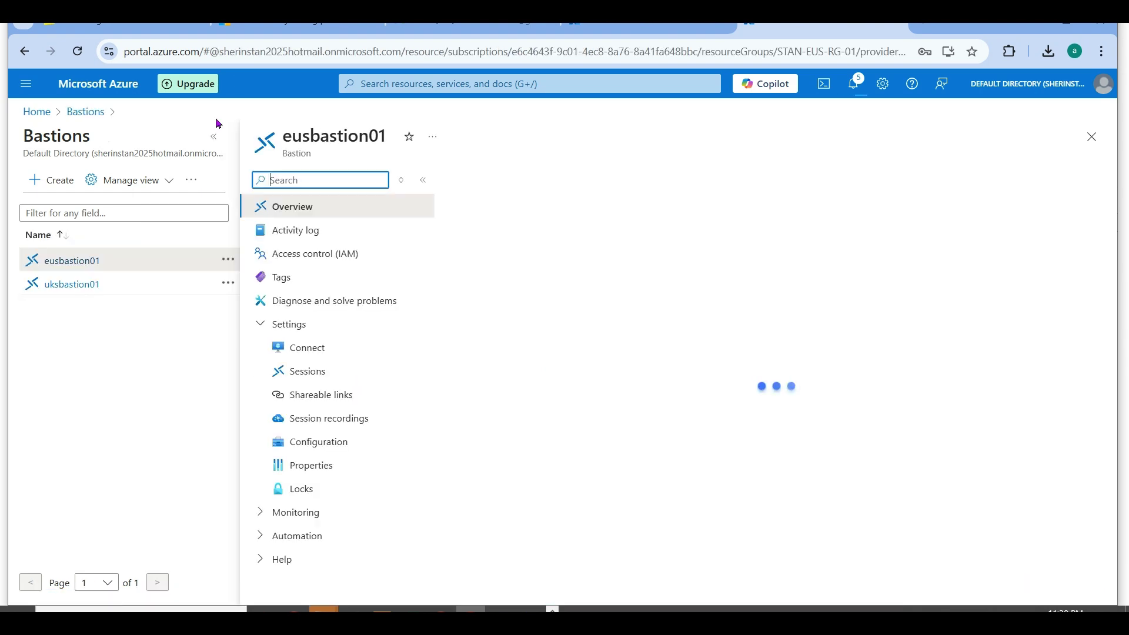
pyautogui.click(213, 137)
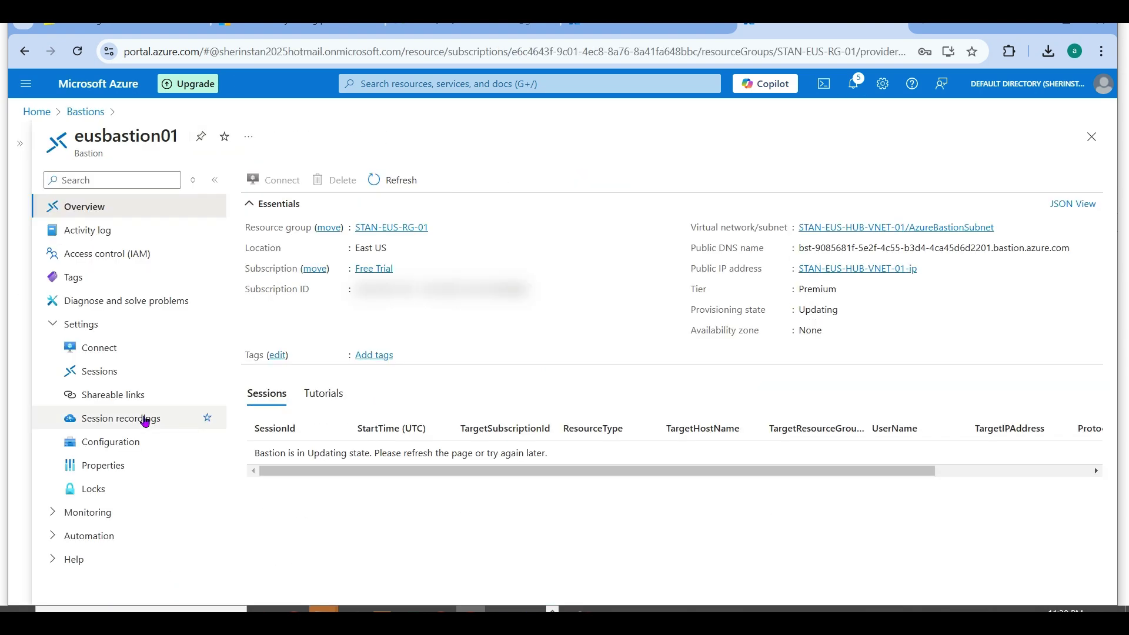
pyautogui.click(134, 423)
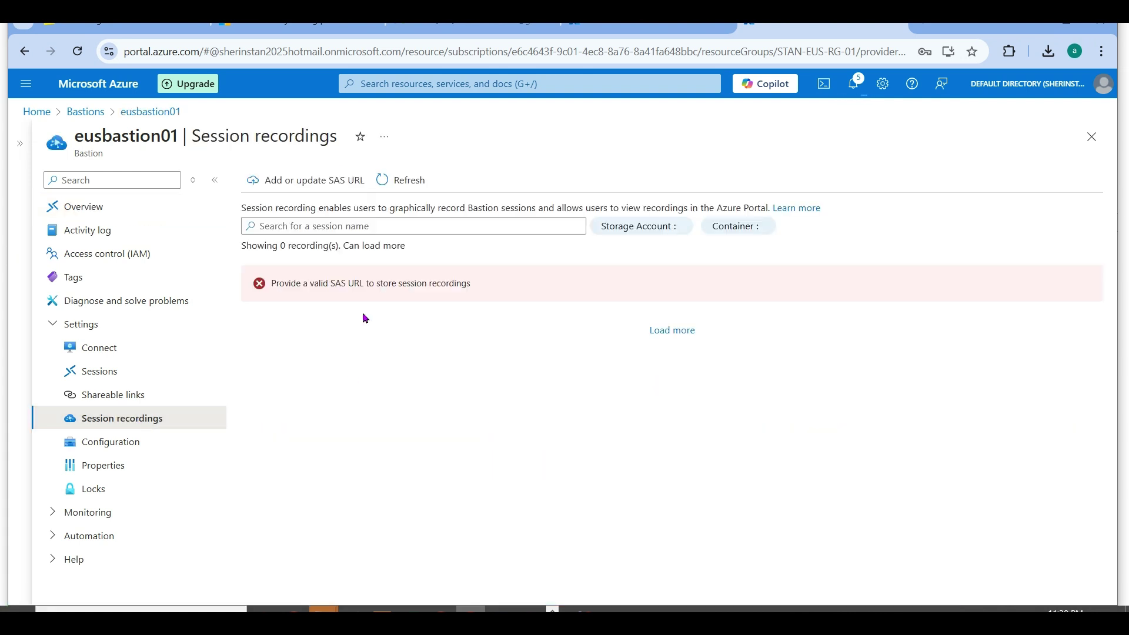
# Try to upload the copied Blob SAS URL for eusbastion01's session recordings, and close the SAS URL pane.
pyautogui.click(336, 188)
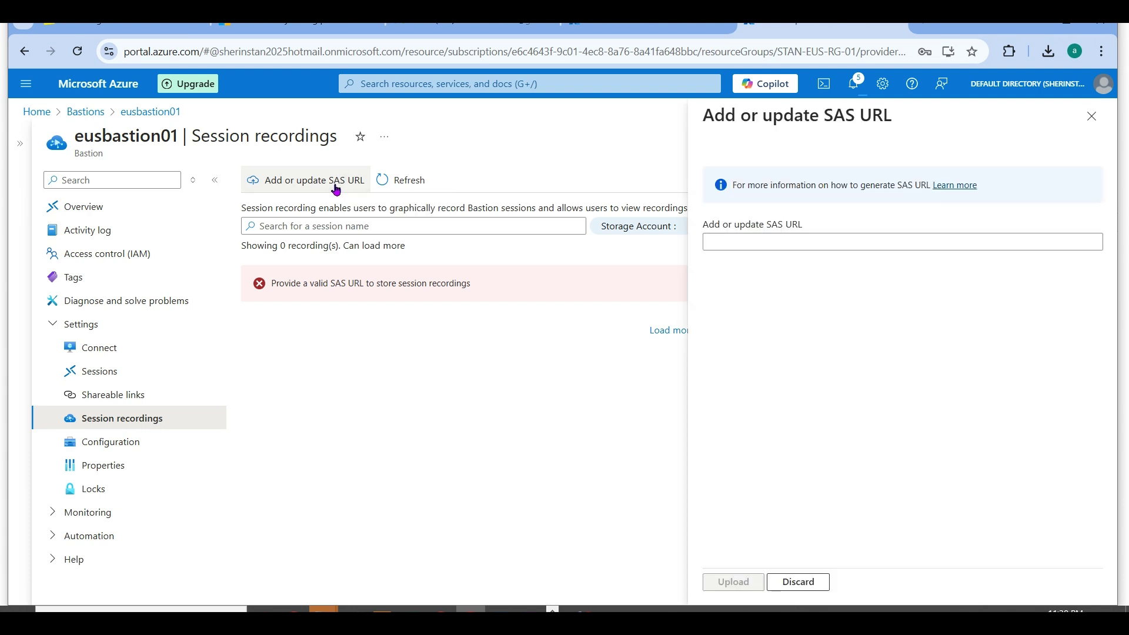
pyautogui.click(737, 245)
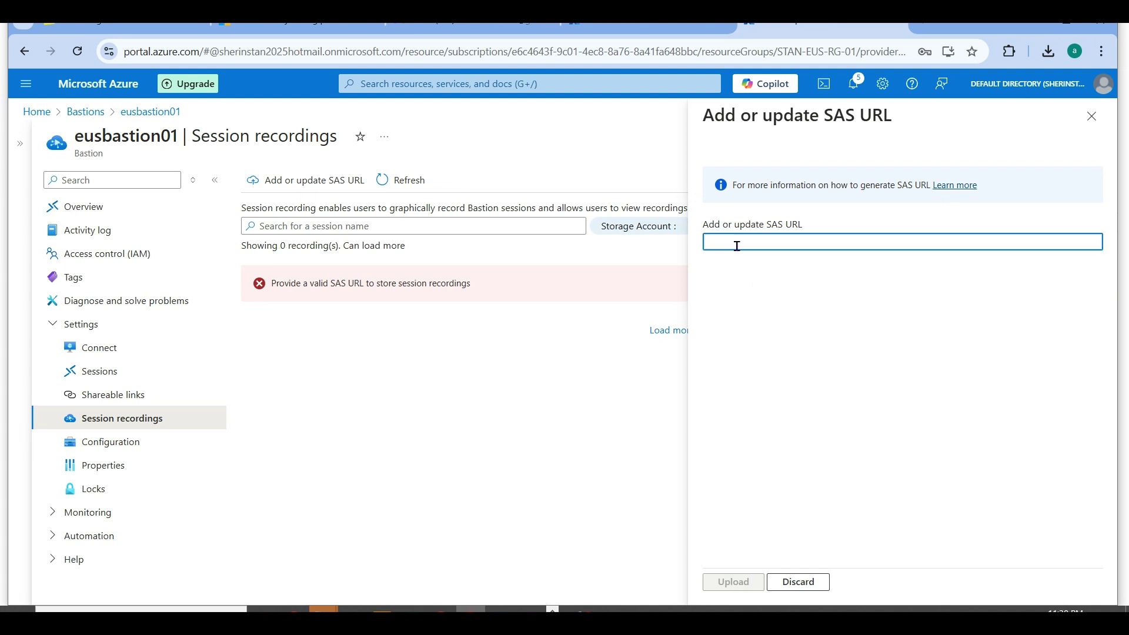
pyautogui.hotkey('ctrl', 'v')
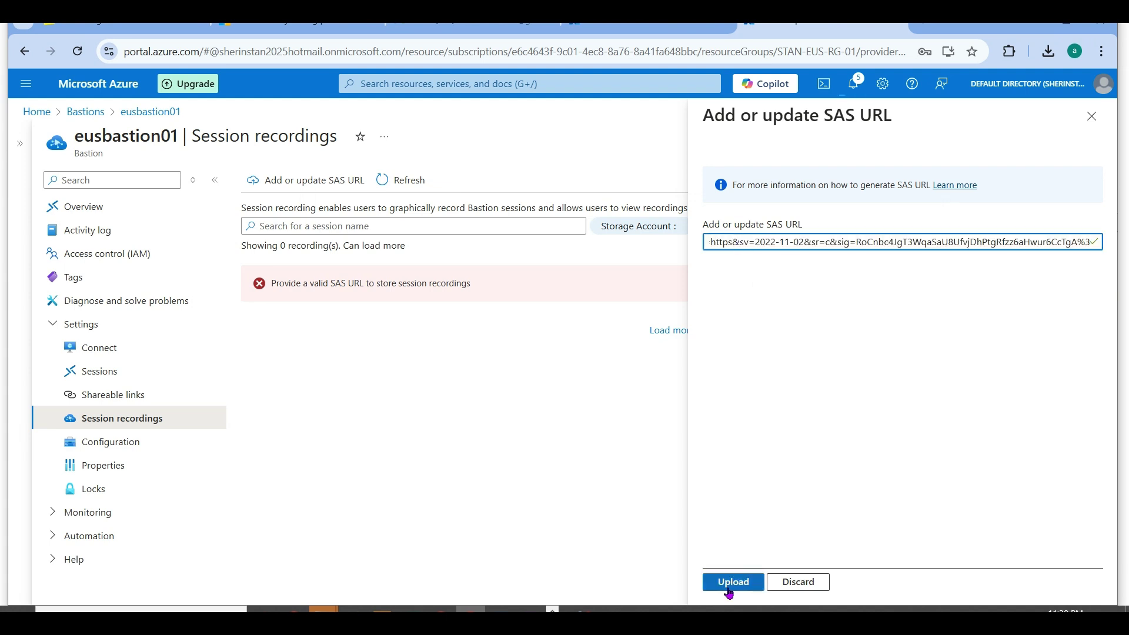
pyautogui.click(728, 591)
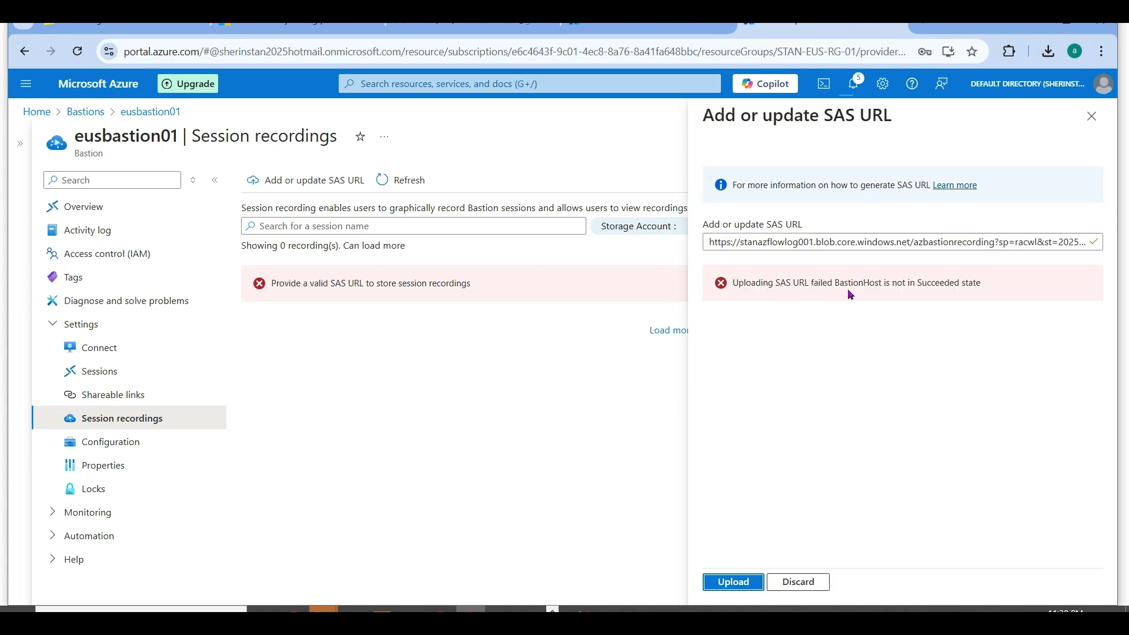
pyautogui.click(1092, 116)
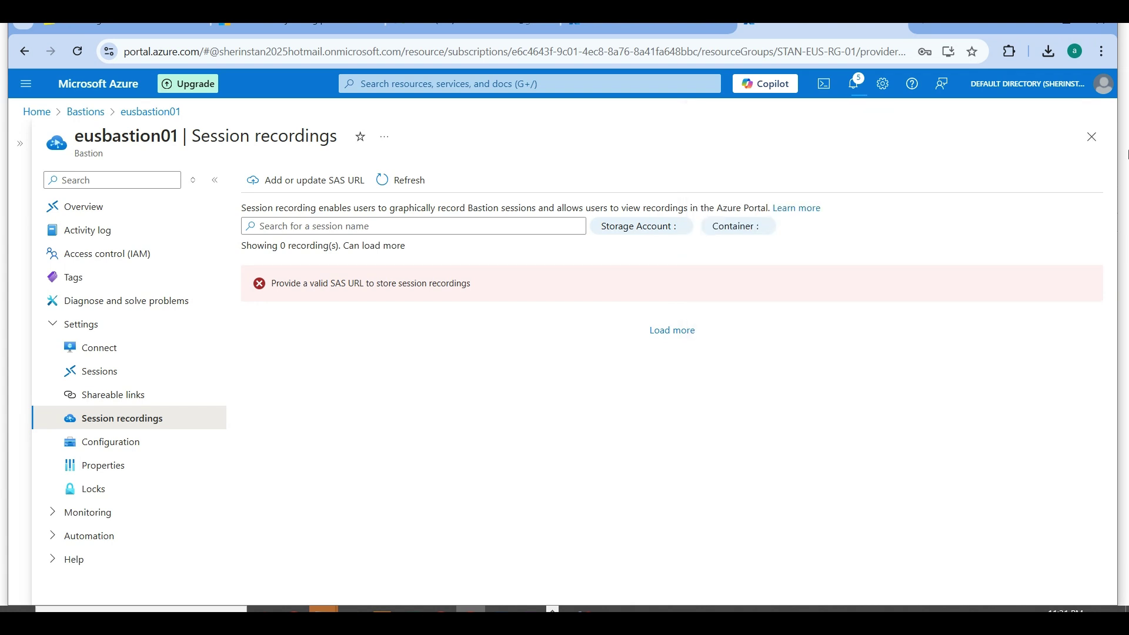
# Check the provisioning state in the eusbastion01 overview.
pyautogui.click(116, 225)
pyautogui.click(116, 215)
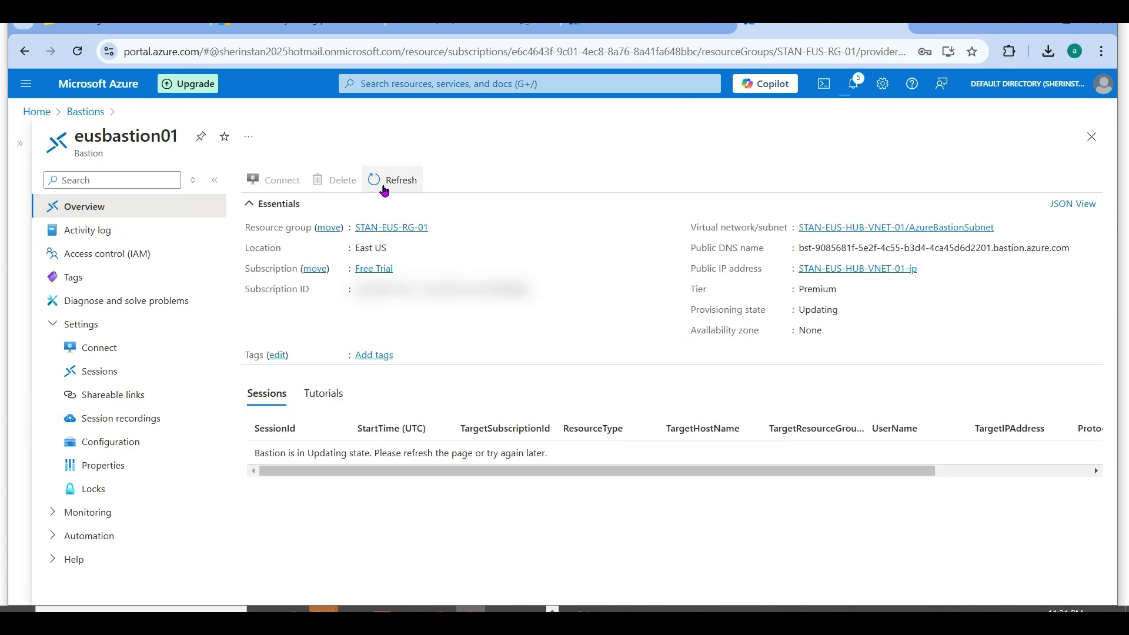
pyautogui.doubleClick(835, 310)
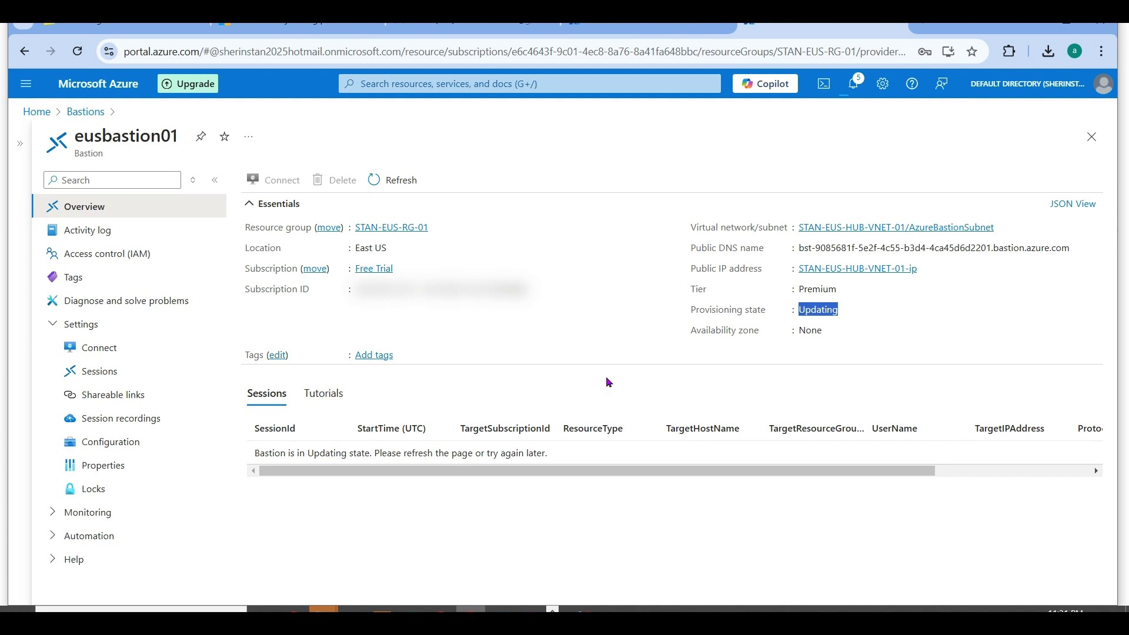
# Check eusbastion01's Connect, Sessions and Shareable links pages, opening and closing the form for creating a shareable link.
pyautogui.click(116, 347)
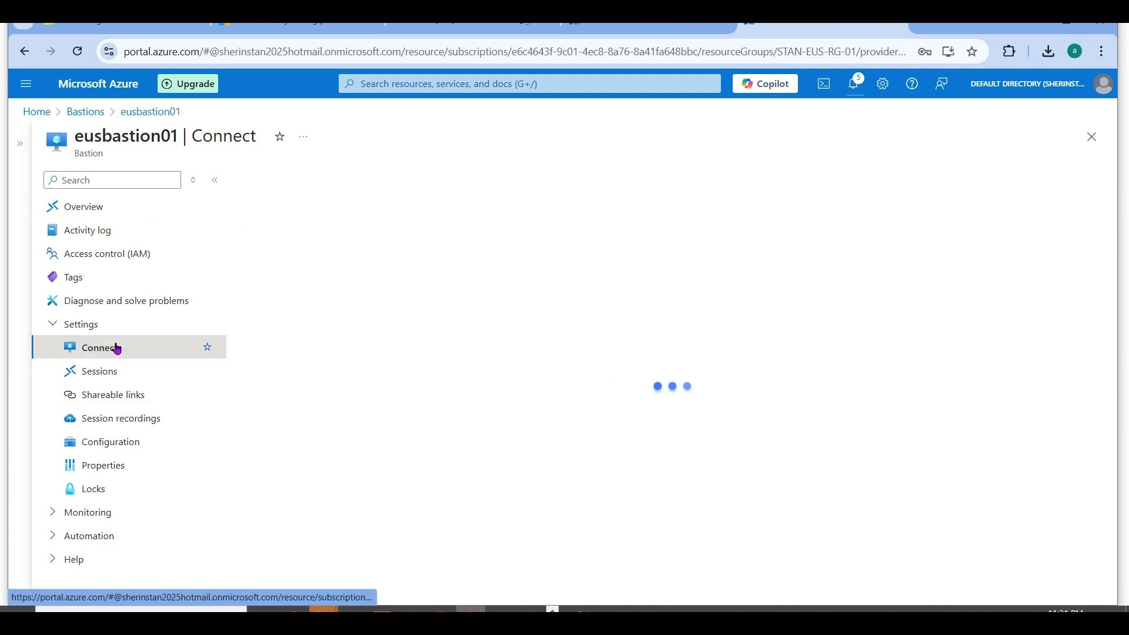
pyautogui.click(118, 379)
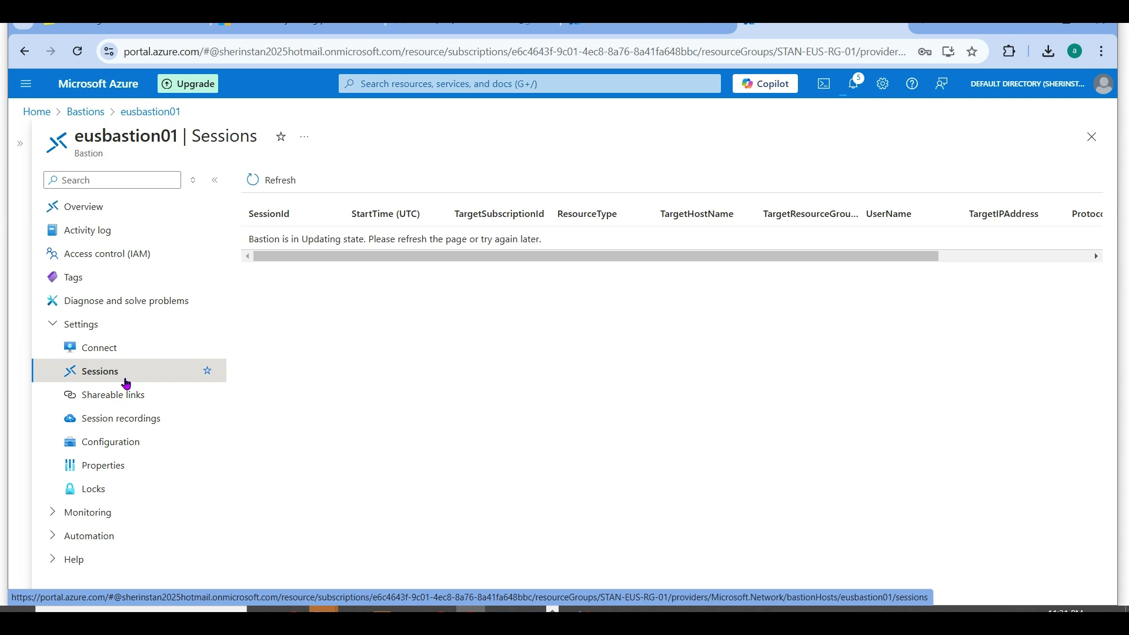
pyautogui.click(121, 396)
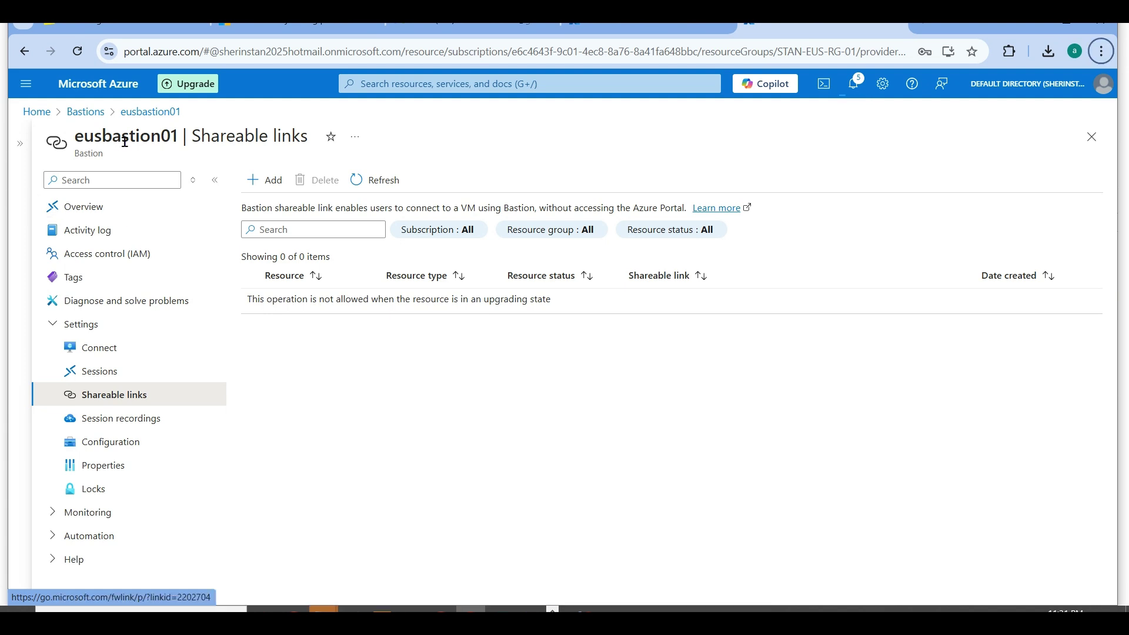
pyautogui.click(259, 179)
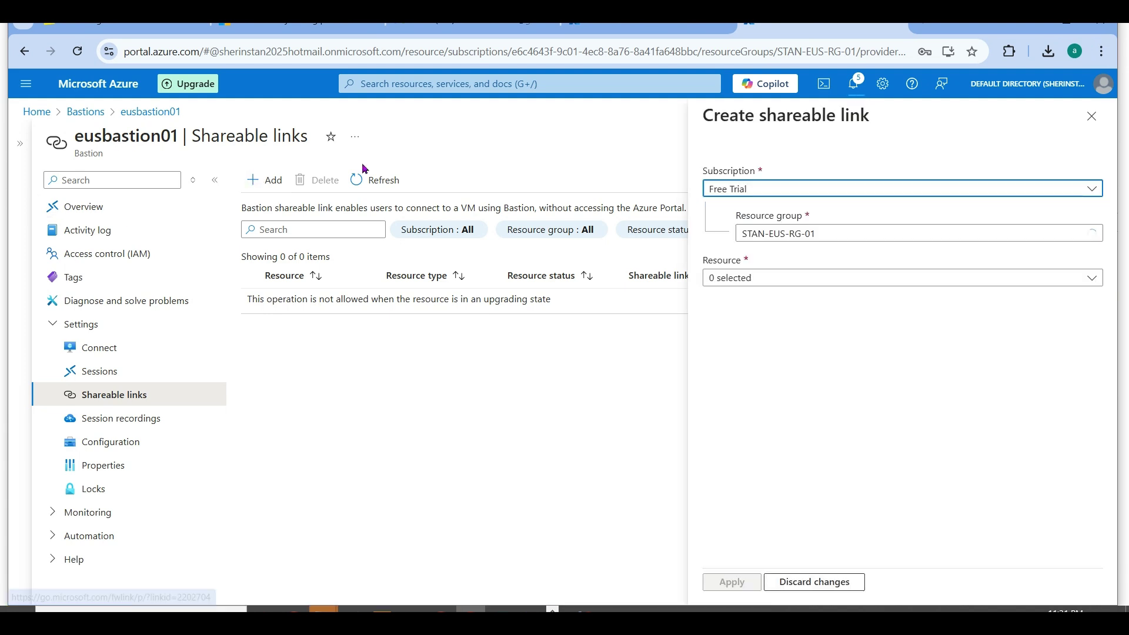
pyautogui.click(1092, 116)
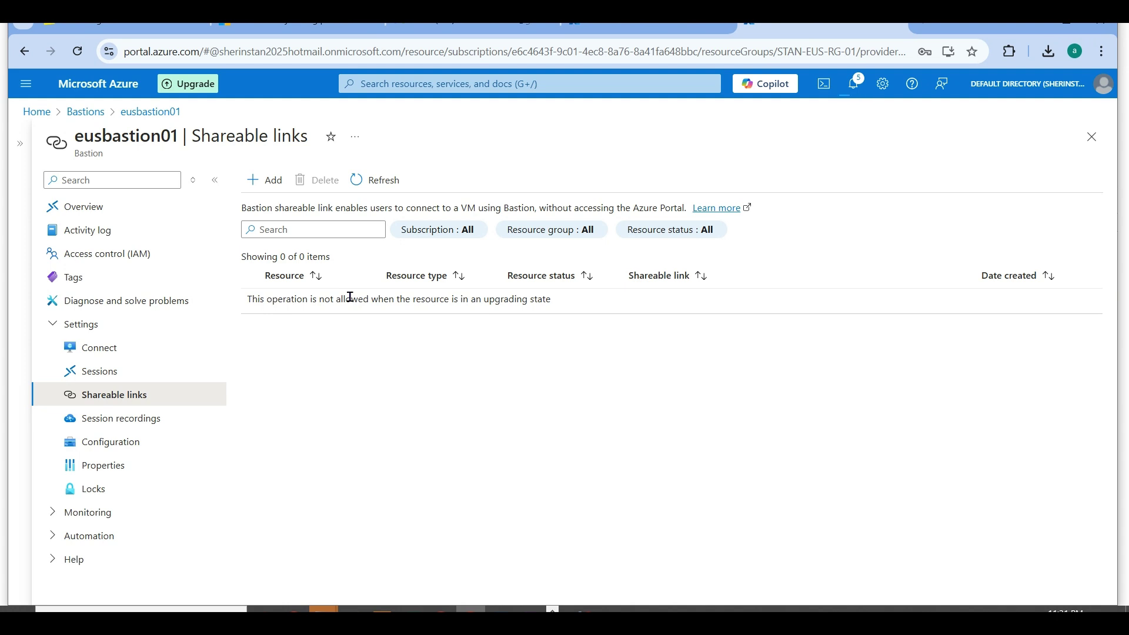
# Refresh the eusbastion01 overview and review the tier and feature settings in its configuration.
pyautogui.click(75, 207)
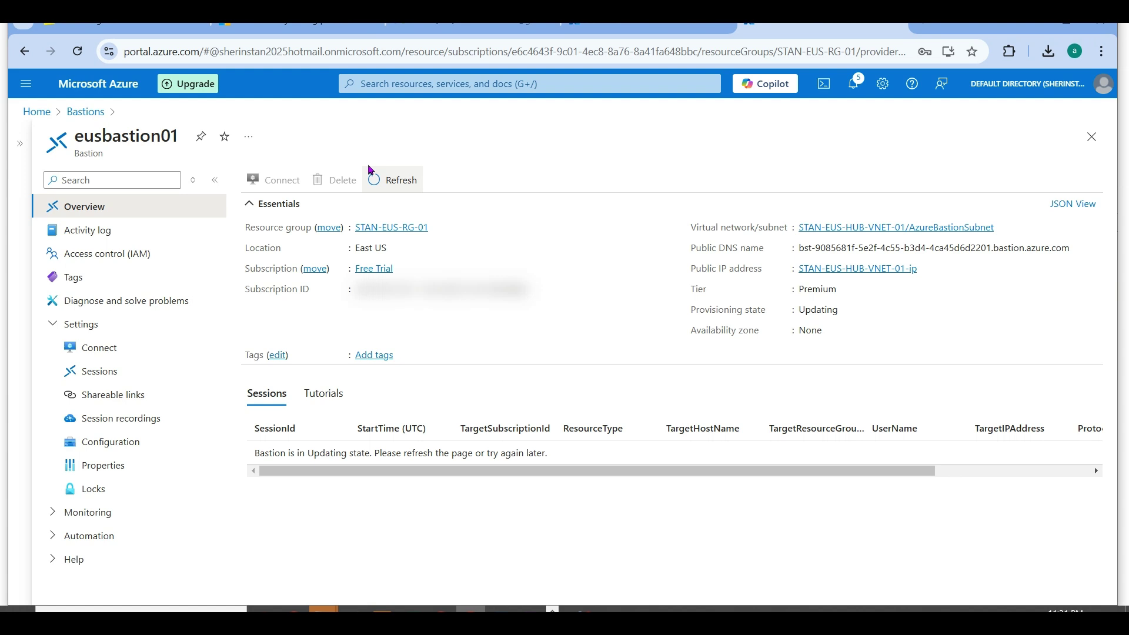
pyautogui.click(376, 183)
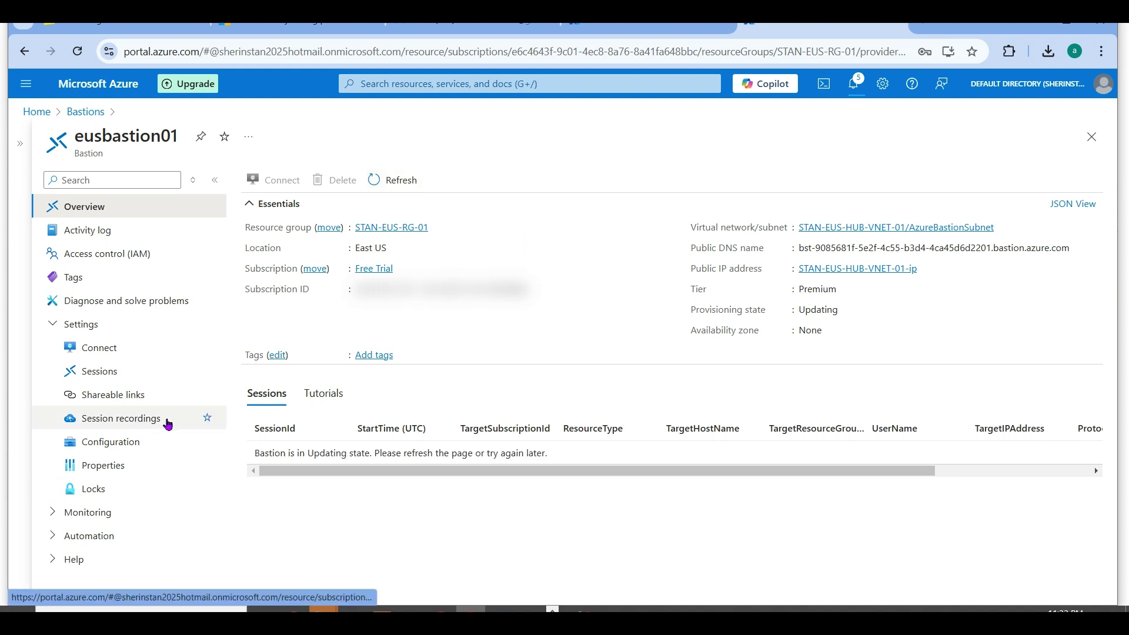
pyautogui.click(132, 446)
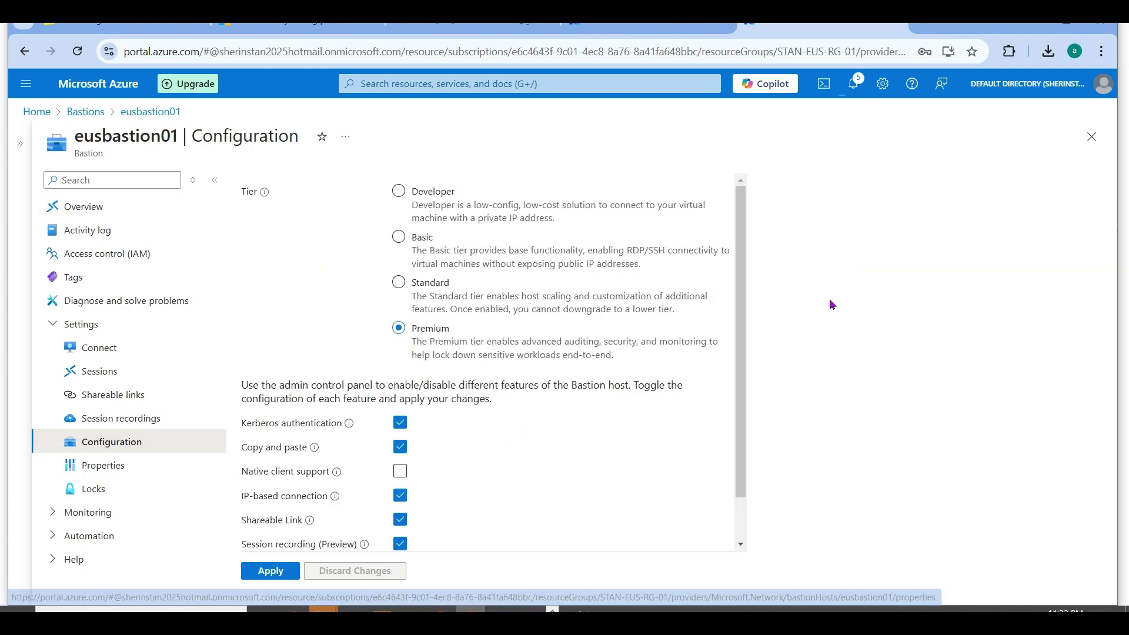
pyautogui.scroll(-2, 741, 492)
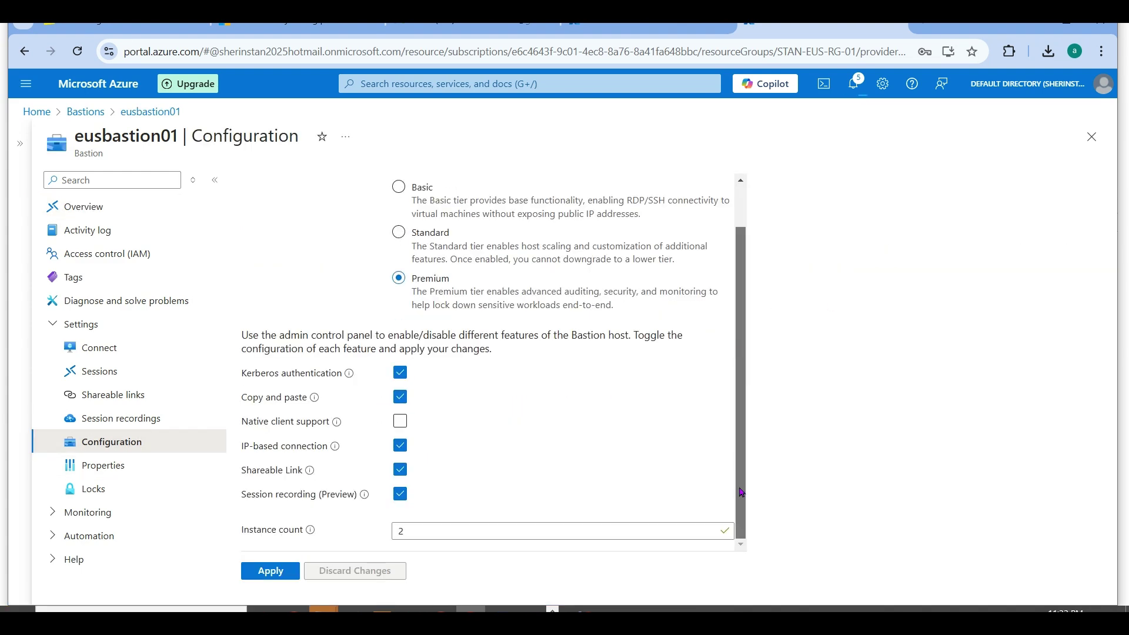
pyautogui.scroll(1, 737, 351)
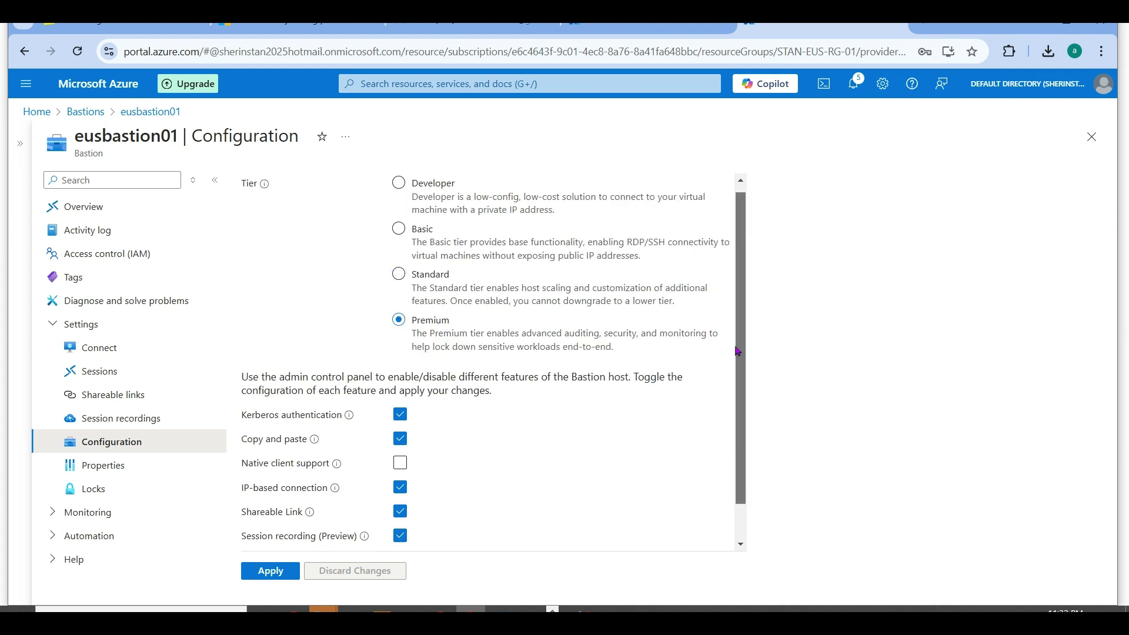
pyautogui.scroll(-1, 737, 351)
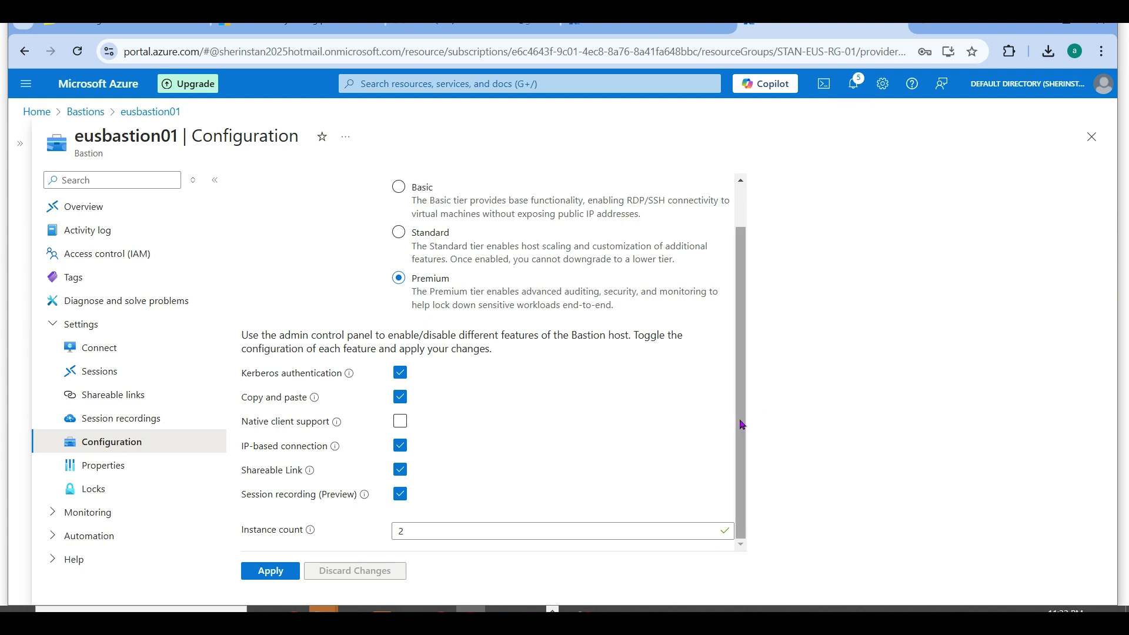
pyautogui.scroll(1, 748, 246)
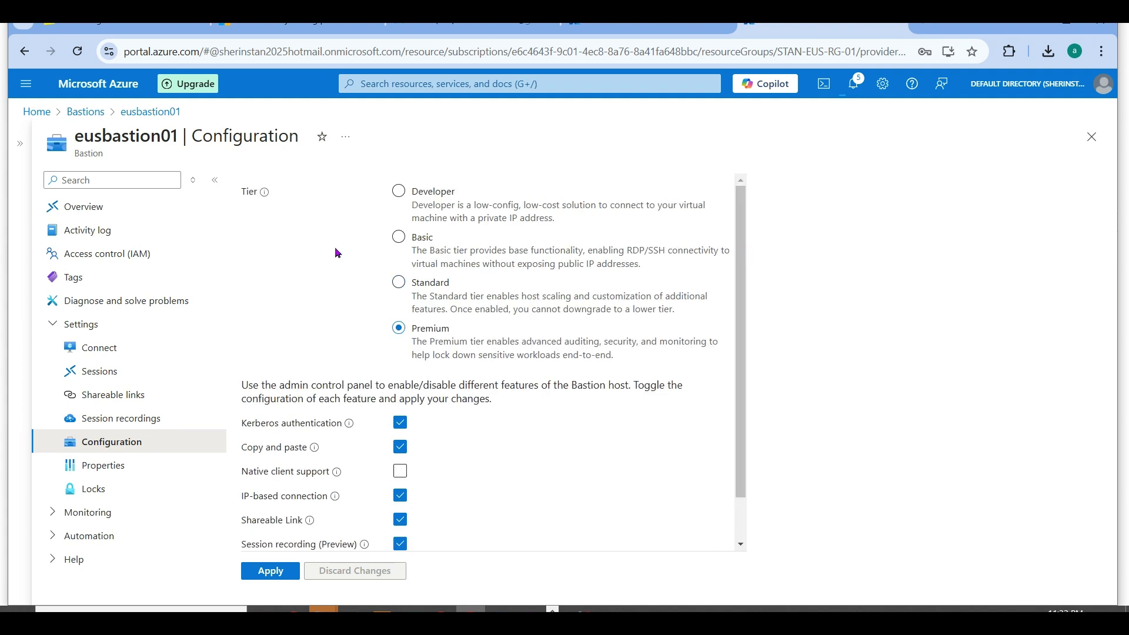
pyautogui.click(98, 212)
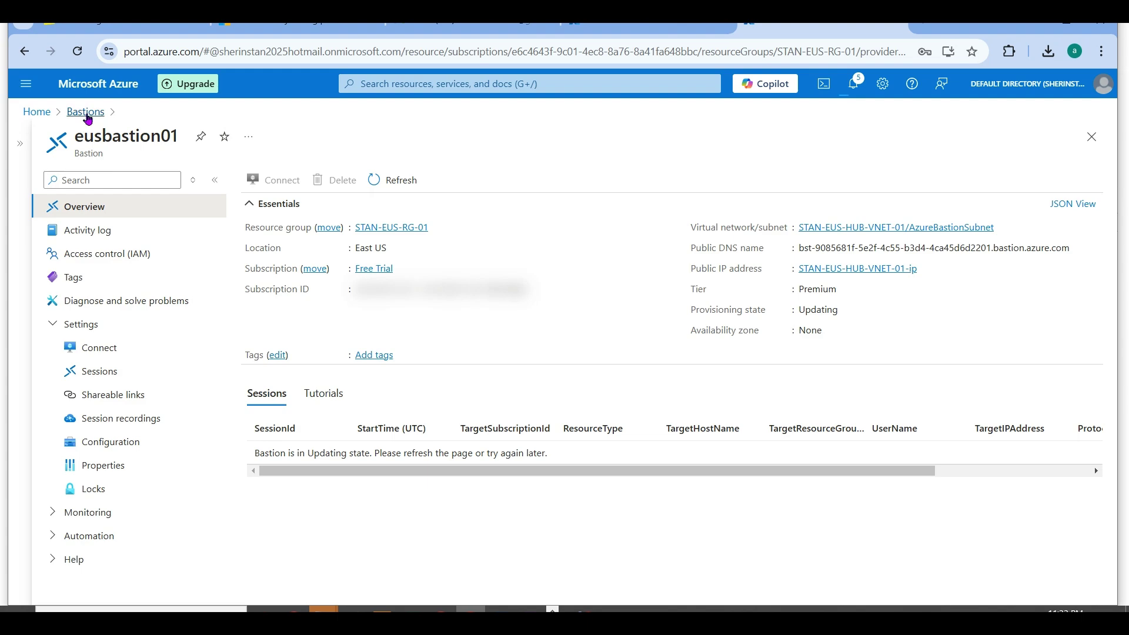
# Open uksbastion01 from the Bastions list and review the tier, feature and instance settings in its configuration.
pyautogui.click(86, 112)
pyautogui.click(79, 326)
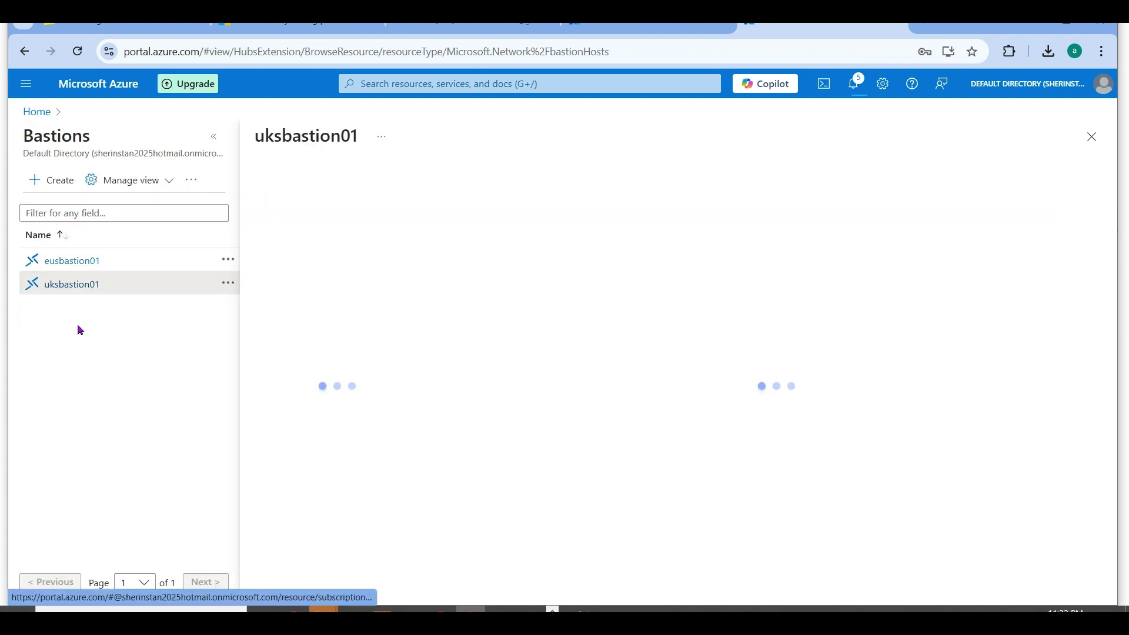
pyautogui.click(212, 141)
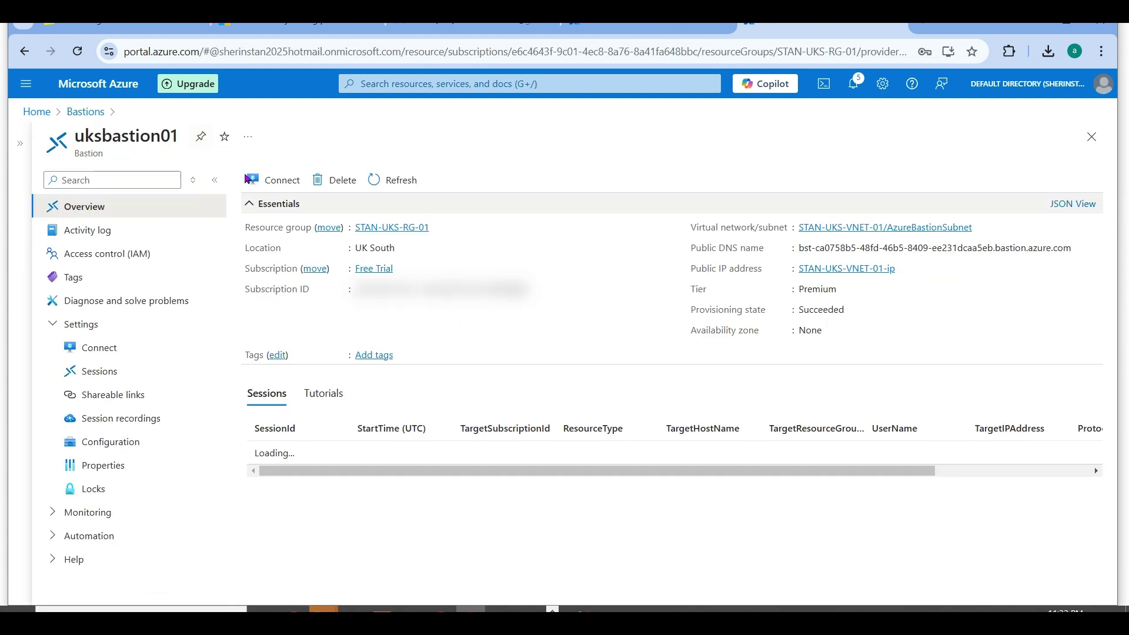
pyautogui.click(130, 445)
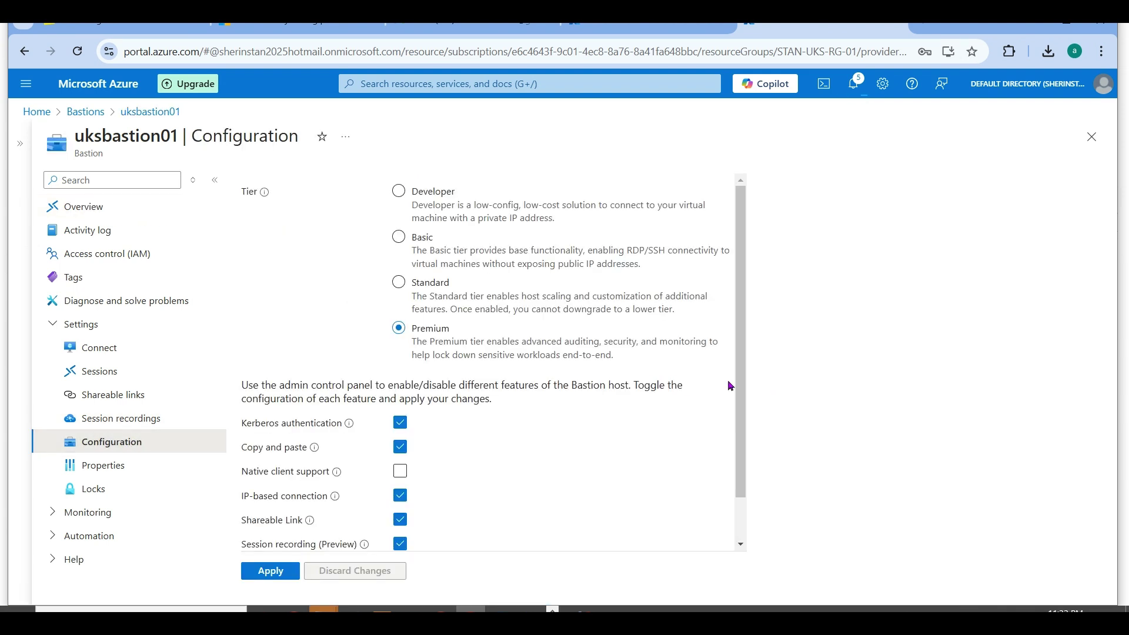
pyautogui.moveTo(733, 387); pyautogui.dragTo(743, 504)
pyautogui.click(700, 464)
pyautogui.scroll(-1, 749, 435)
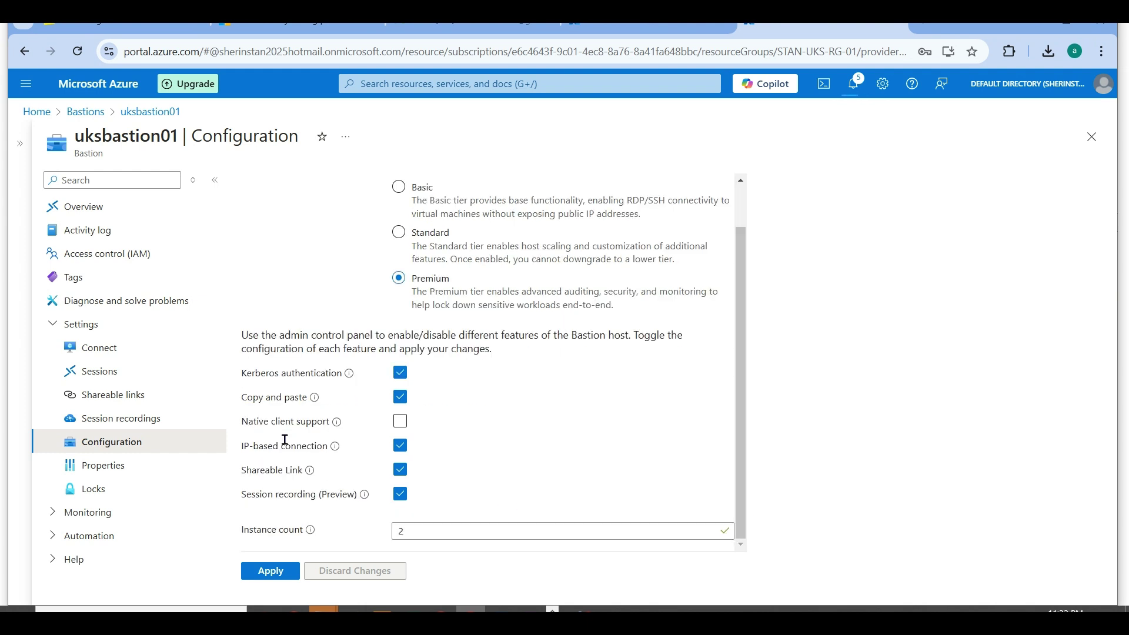
# Check uksbastion01's sessions, then copy the shareable link for stanuksvm01 and open it in a new browser tab.
pyautogui.click(123, 371)
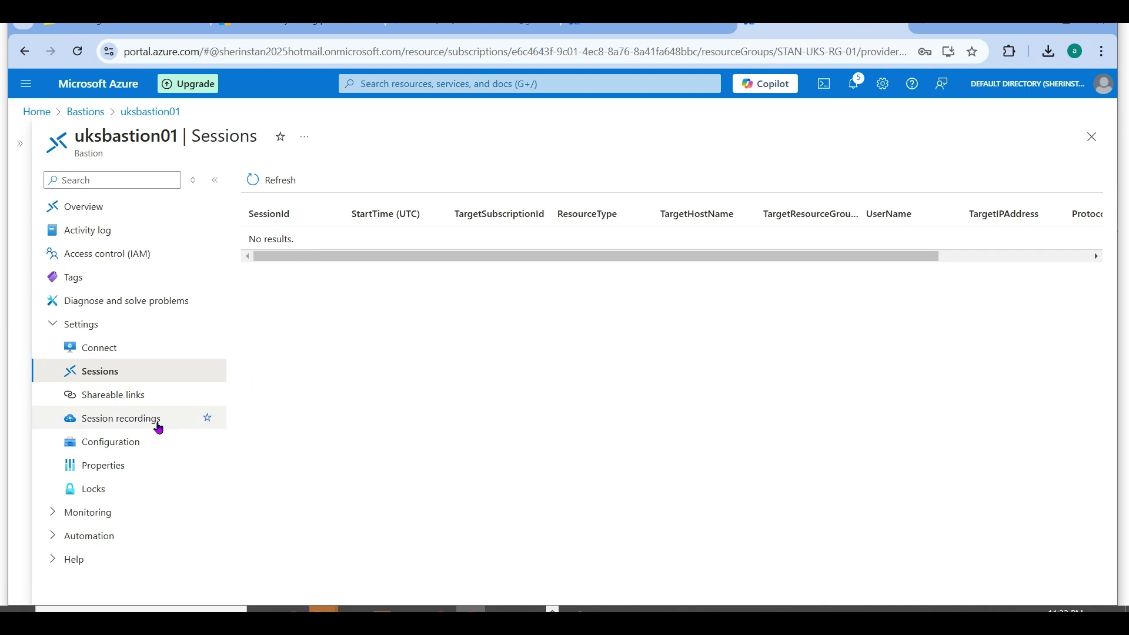
pyautogui.click(117, 395)
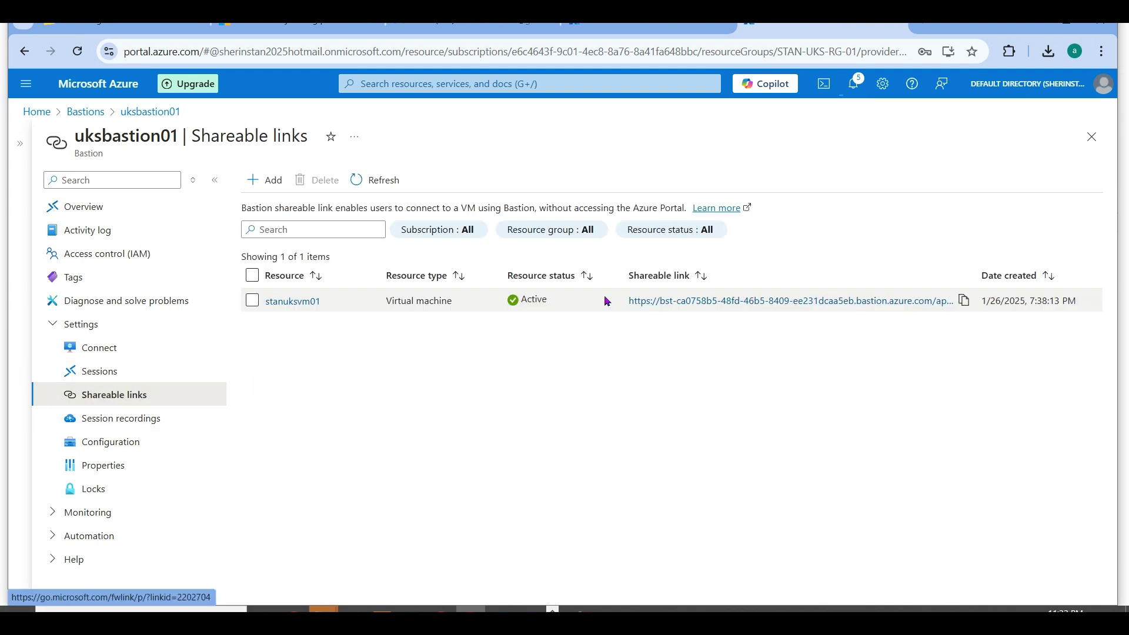
pyautogui.click(965, 306)
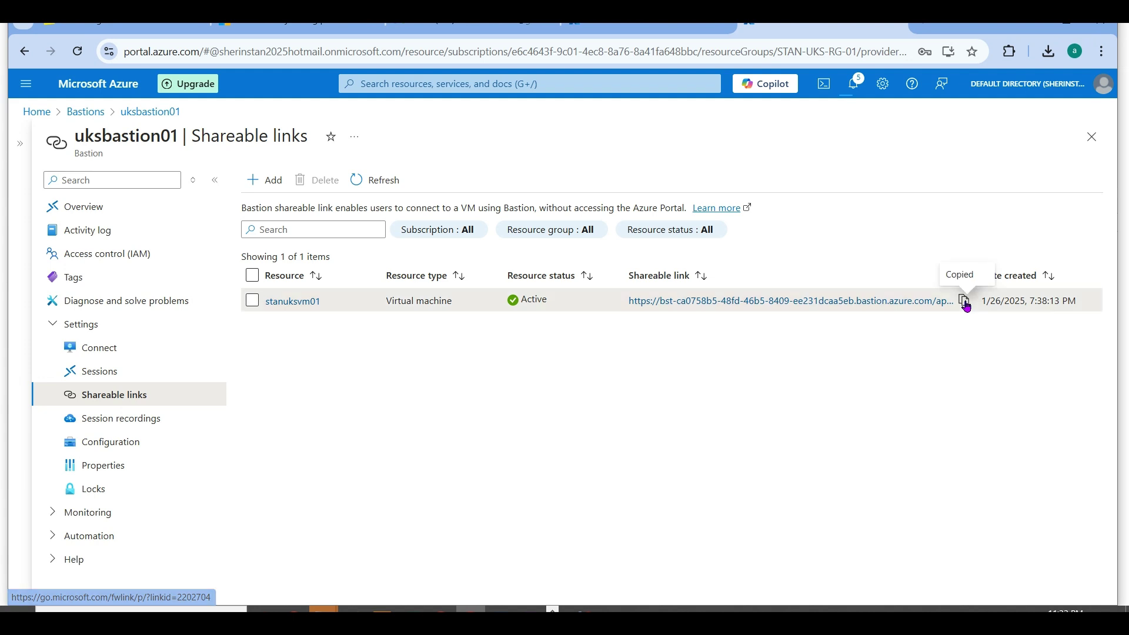
pyautogui.click(930, 25)
pyautogui.hotkey('ctrl', 'v')
pyautogui.press('Return')
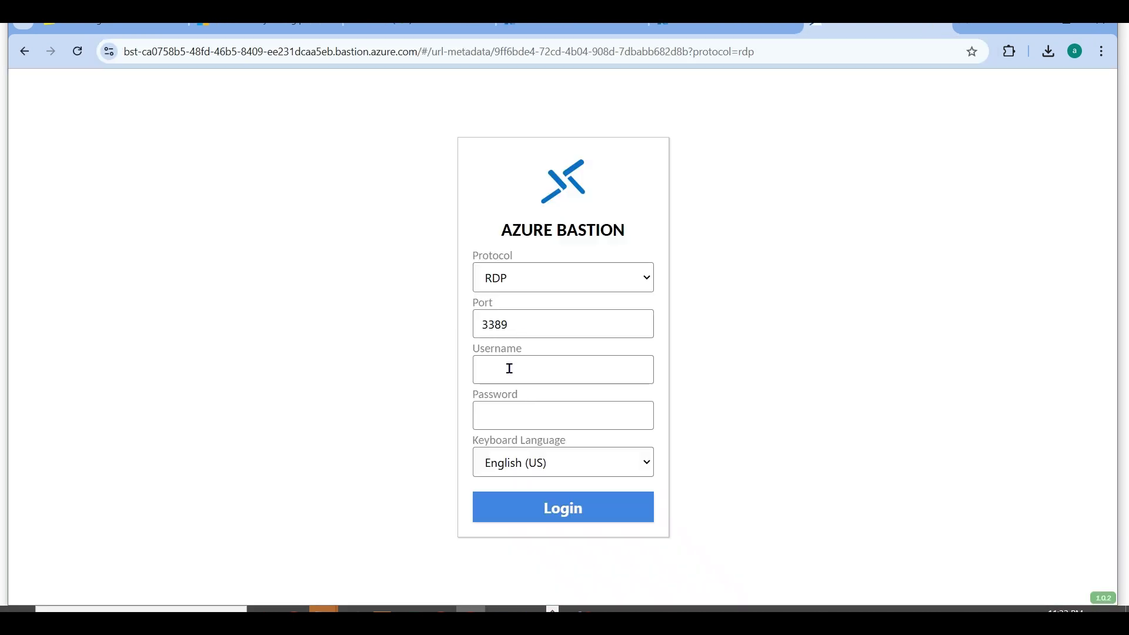
# Try to log in to stanuksvm01 over RDP on port 3389 with the username and account password, and close the connection dialog.
pyautogui.click(509, 369)
pyautogui.write('stan')
pyautogui.press('Tab')
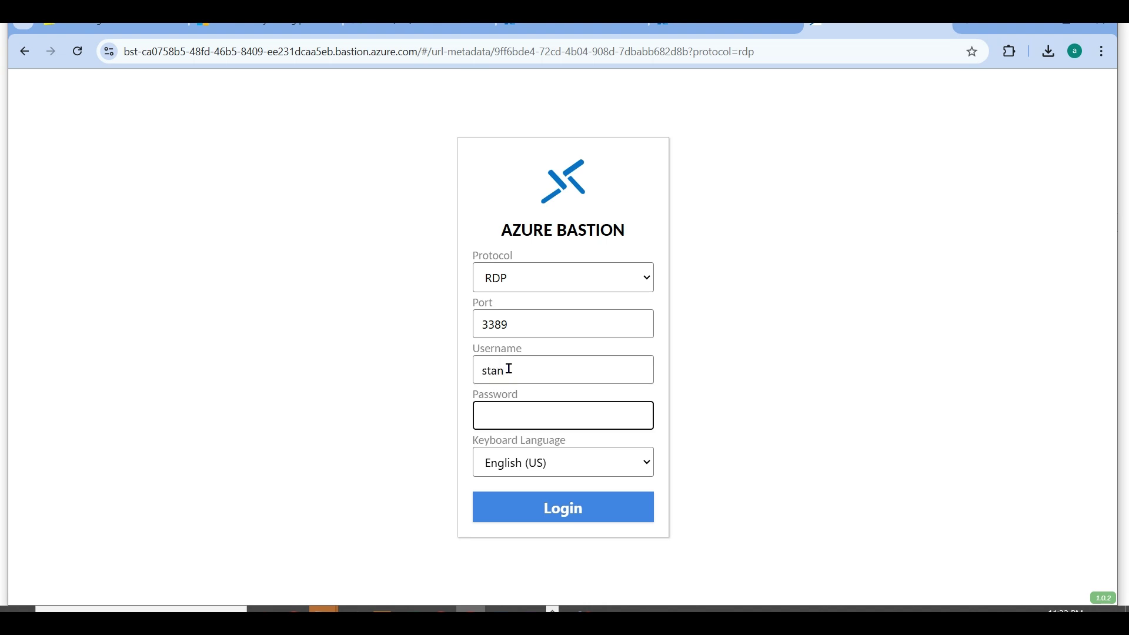
pyautogui.write('•••••••••••')
pyautogui.click(557, 501)
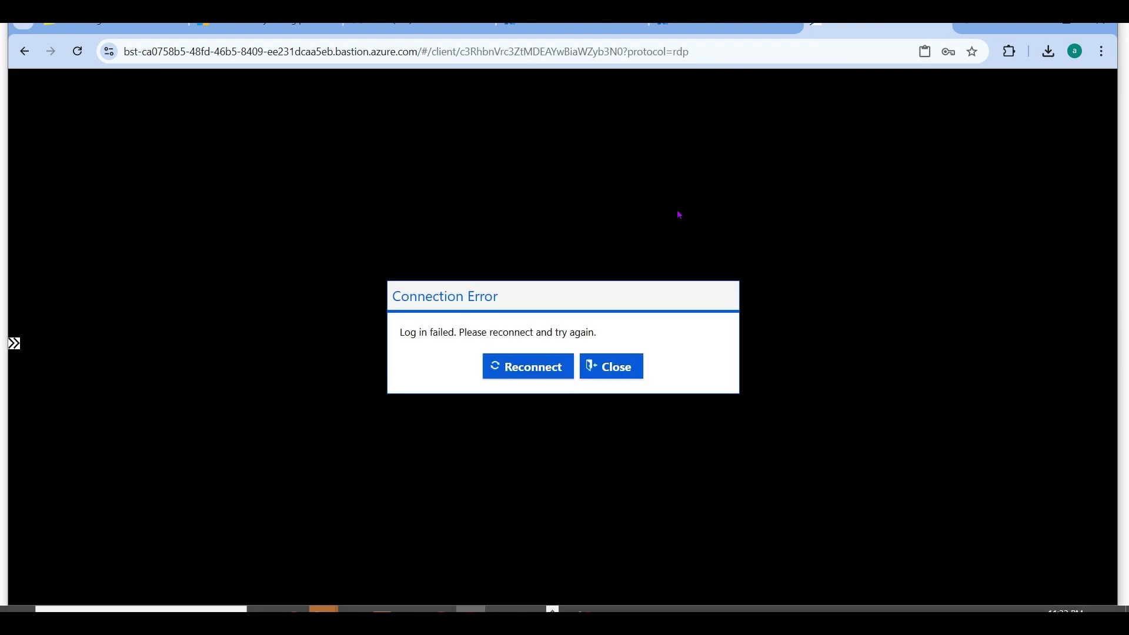
pyautogui.click(617, 371)
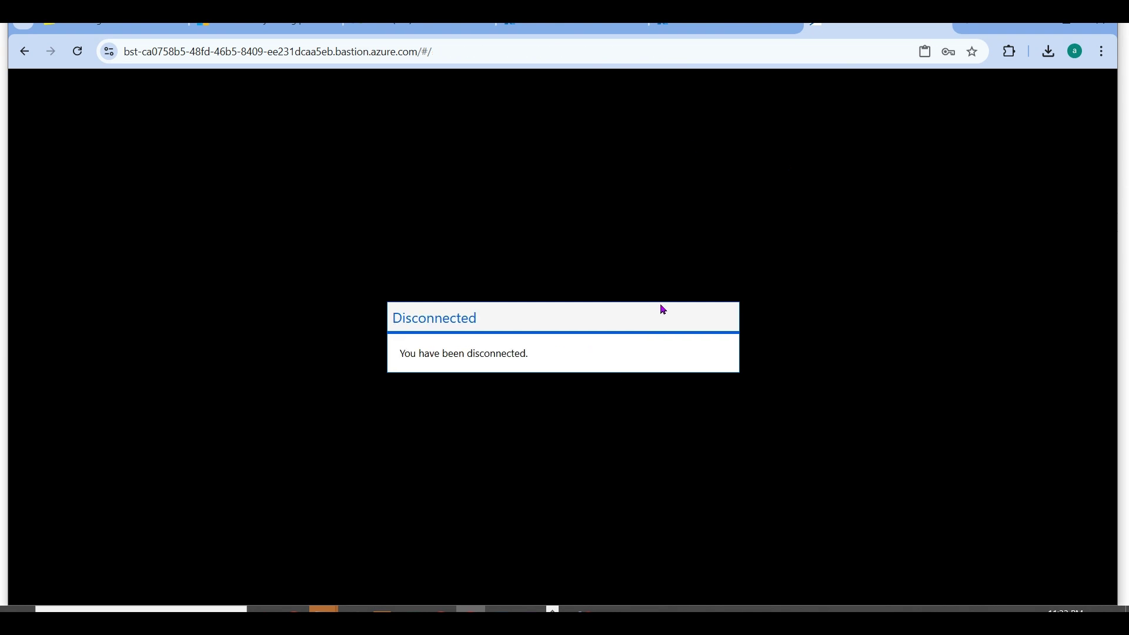
# Return to the portal tab to check uksbastion01's sessions, and close the stanuksvm01 shareable link tab.
pyautogui.click(699, 35)
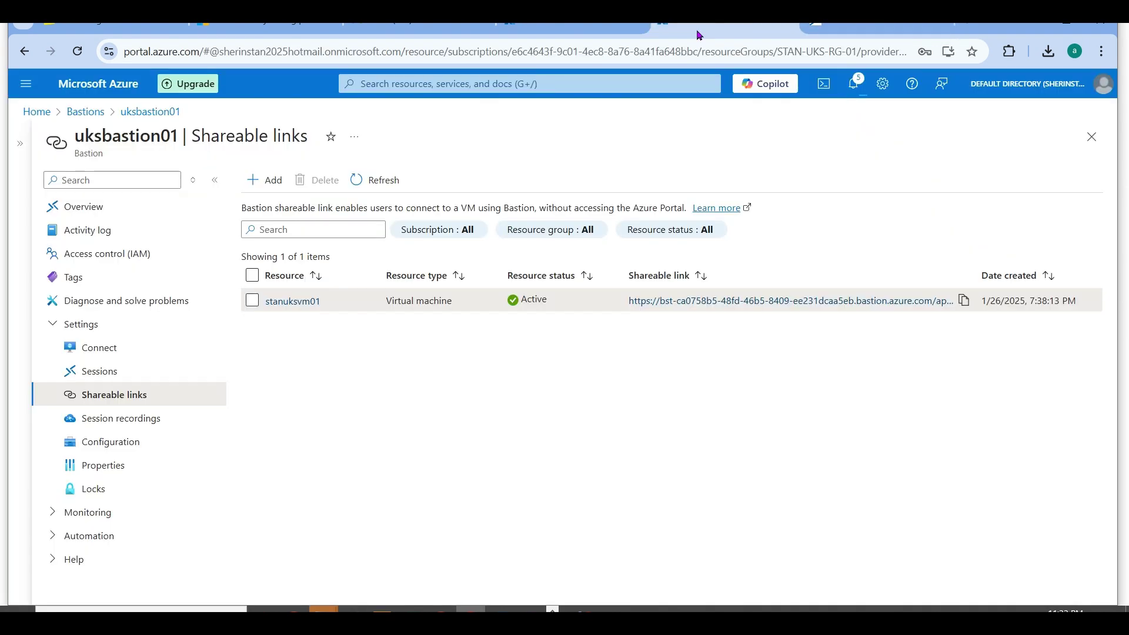
pyautogui.click(86, 379)
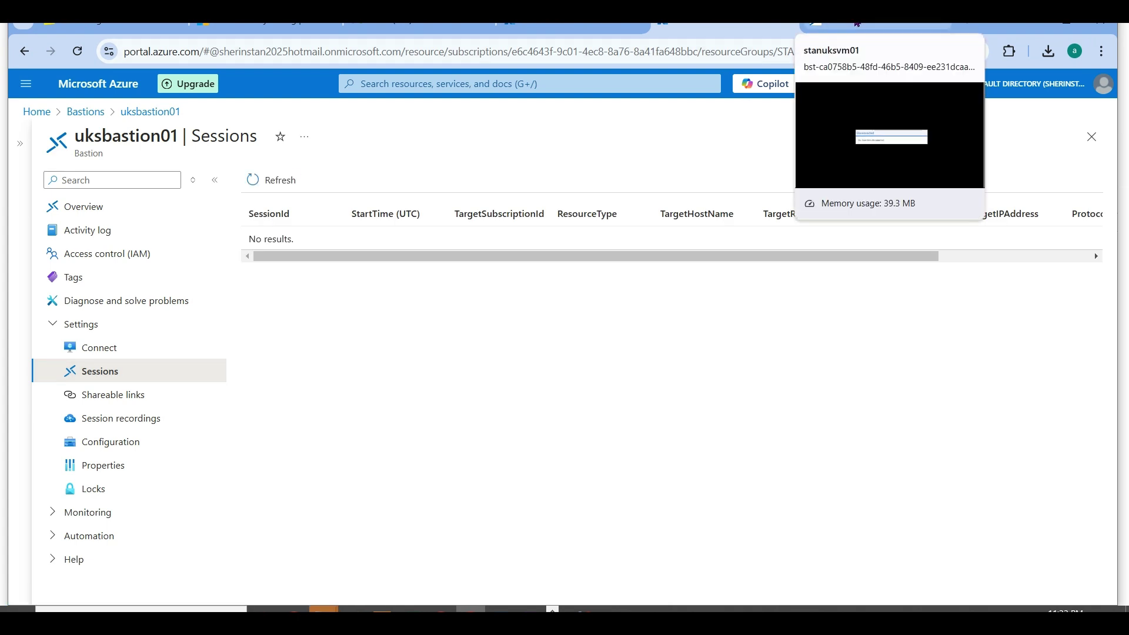
pyautogui.click(857, 24)
pyautogui.click(582, 54)
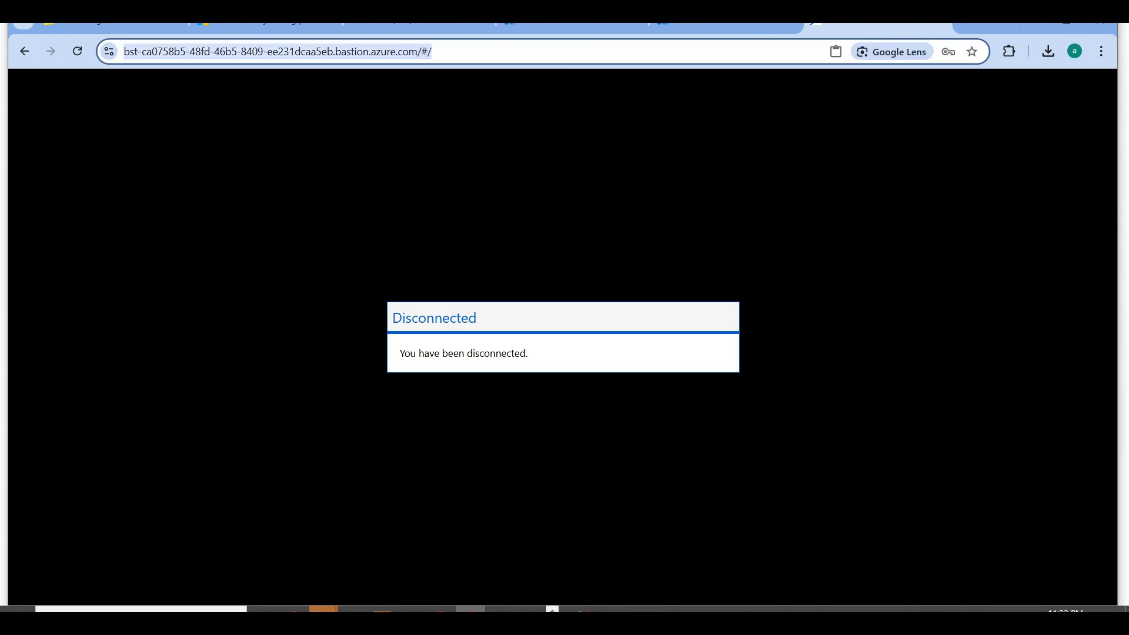
pyautogui.click(949, 26)
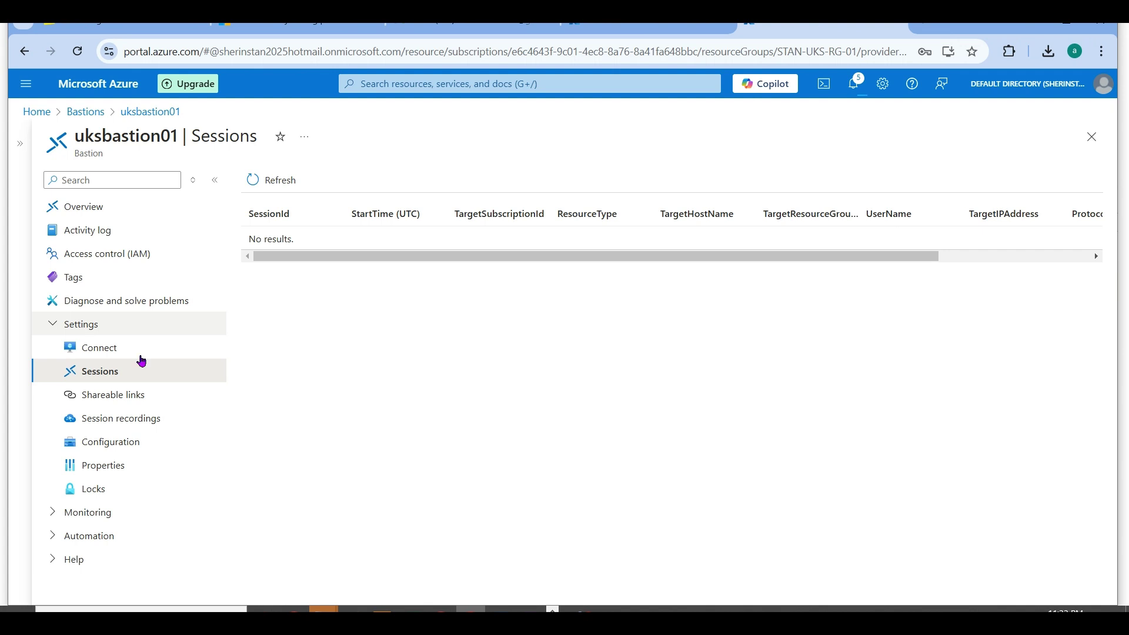
# Refresh uksbastion01's sessions, then copy stanuksvm01's shareable link and load it in a new browser tab.
pyautogui.click(278, 179)
pyautogui.click(156, 393)
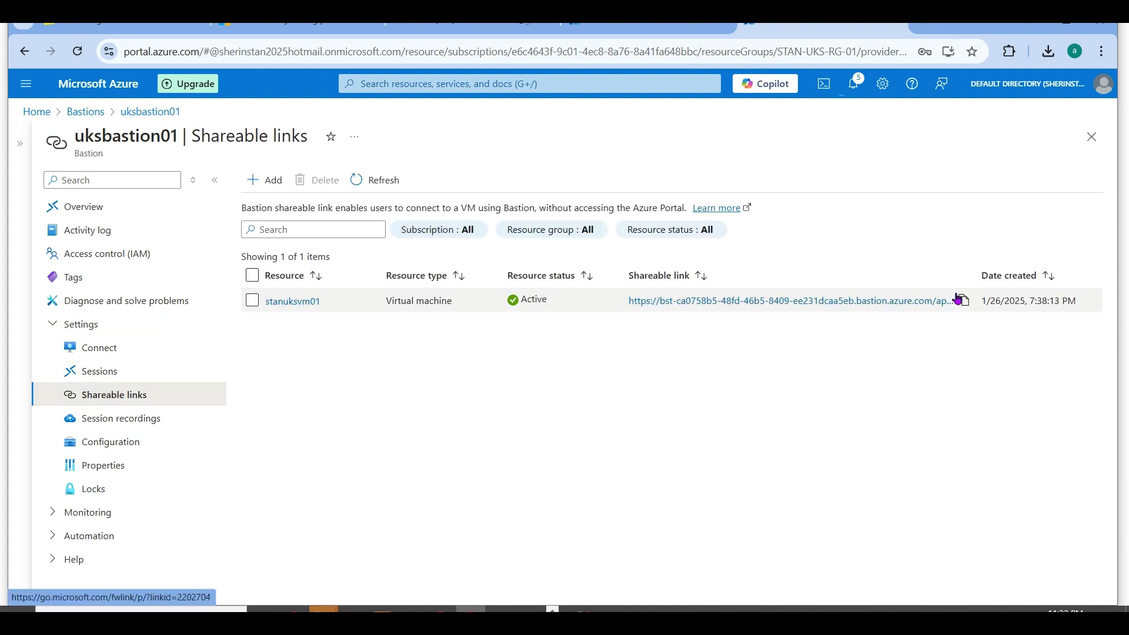
pyautogui.click(964, 300)
pyautogui.hotkey('ctrl', 't')
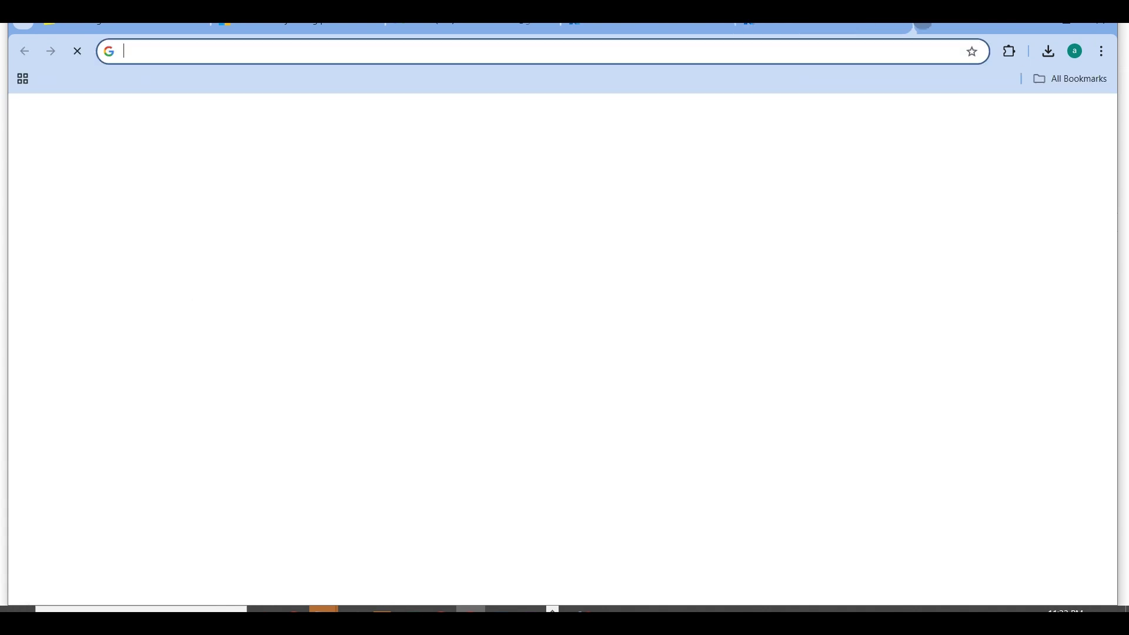
pyautogui.hotkey('ctrl', 'v')
pyautogui.press('Return')
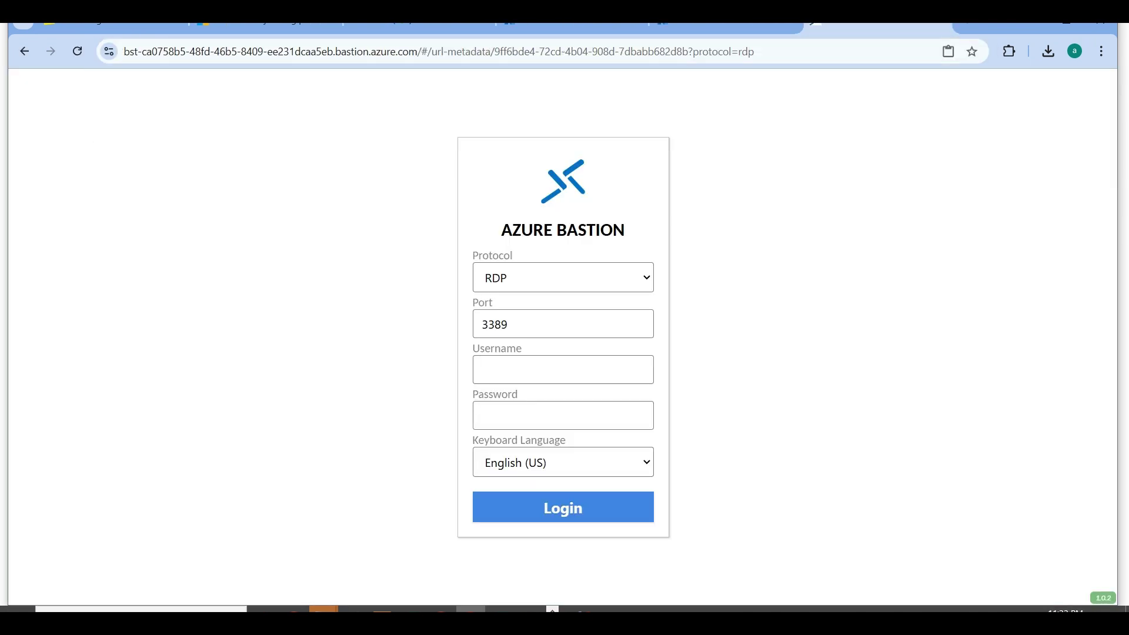
# Log in to stanuksvm01 through the shareable link over RDP on port 3389 with the username and account password.
pyautogui.click(518, 359)
pyautogui.write('stan')
pyautogui.press('Tab')
pyautogui.write('•')
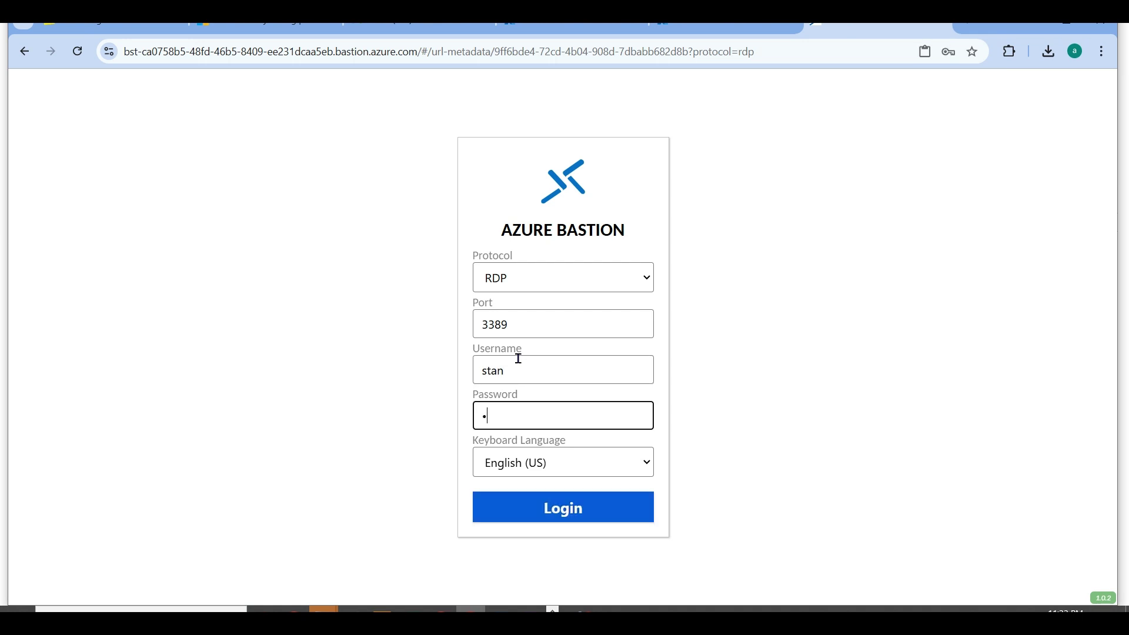
pyautogui.press('BackSpace')
pyautogui.press('BackSpace')
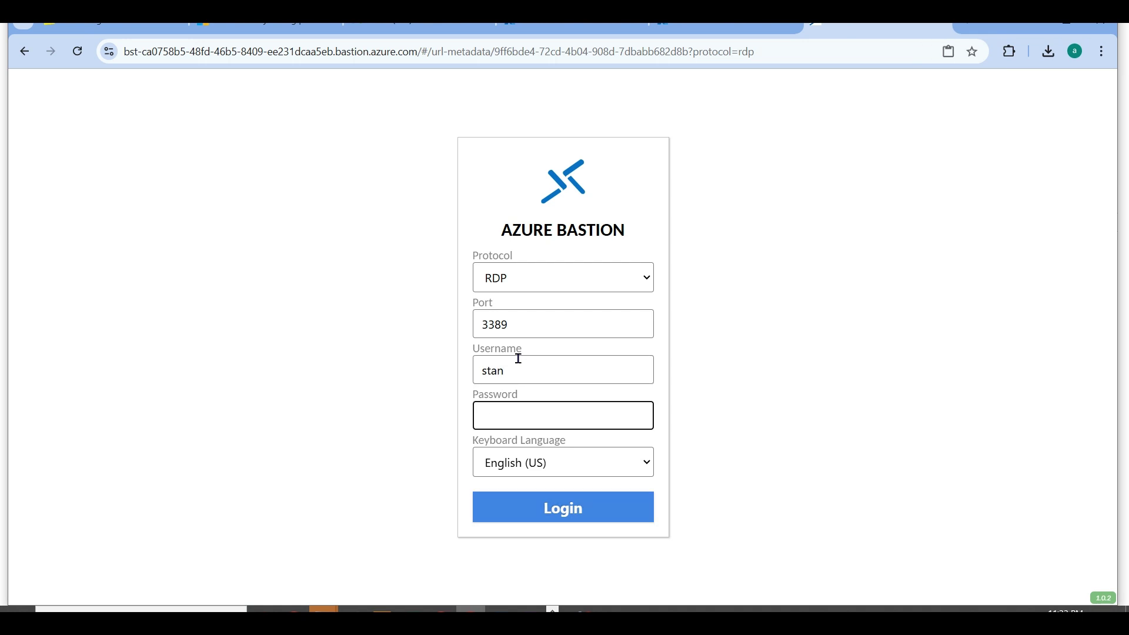
pyautogui.write('•••••')
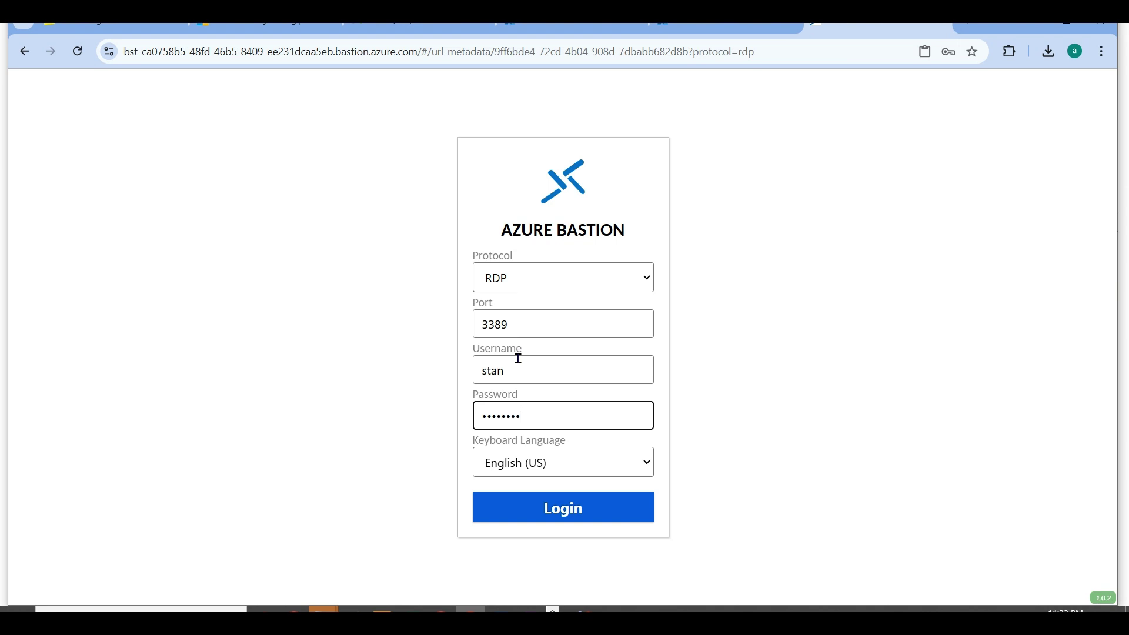
pyautogui.write('•••••••')
pyautogui.click(520, 500)
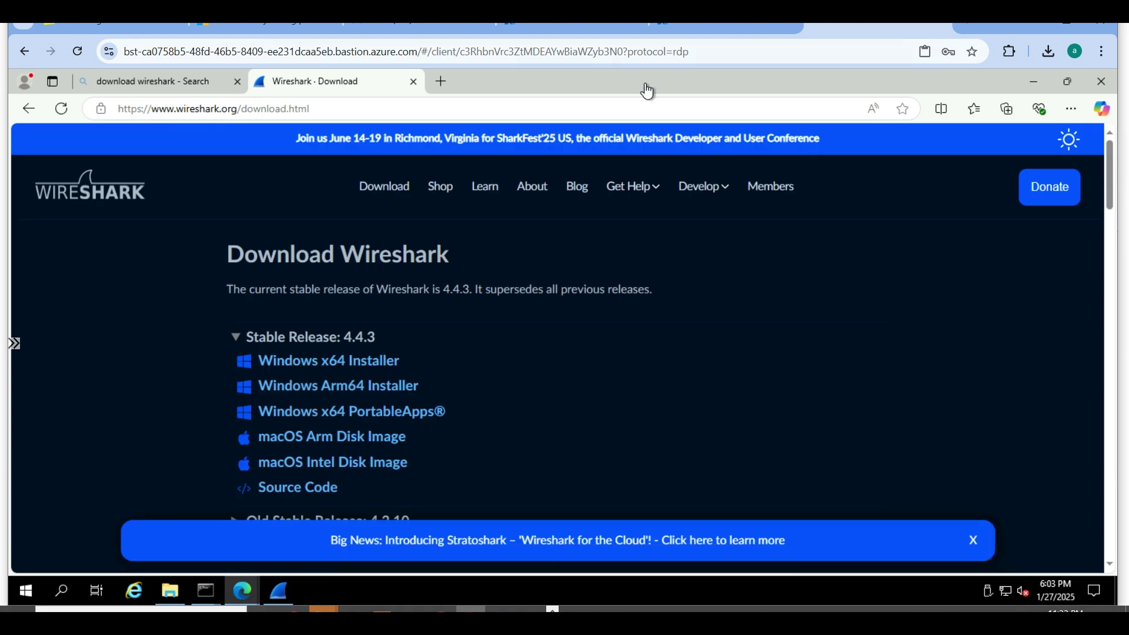
# Return to the portal tab and examine the stanuksvm01 session's details and available actions in uksbastion01's sessions.
pyautogui.click(688, 28)
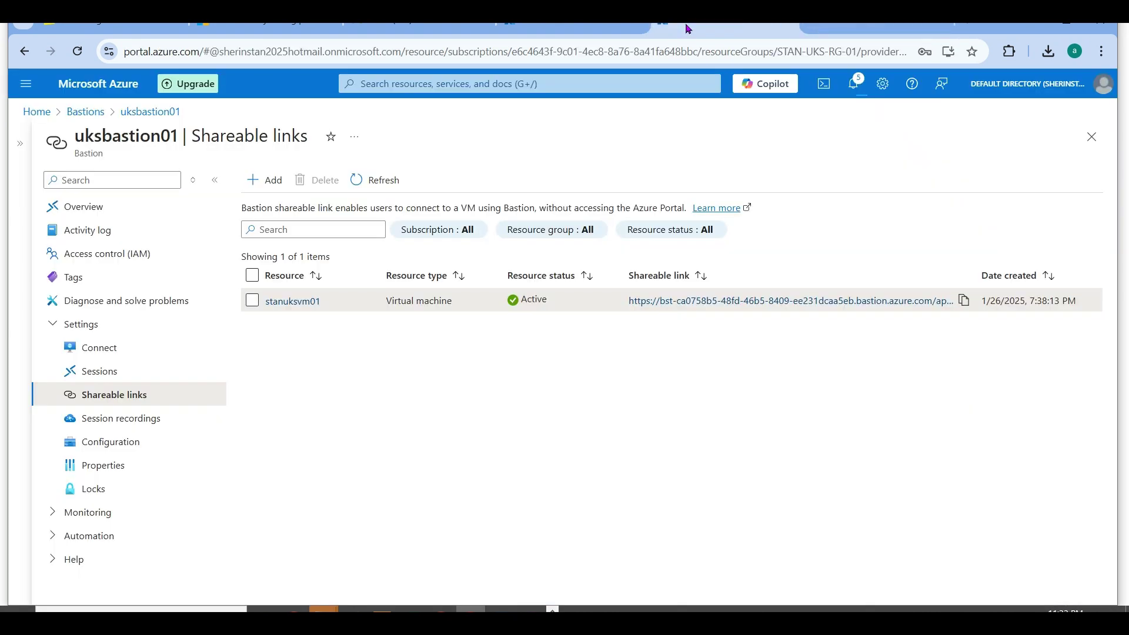
pyautogui.click(112, 369)
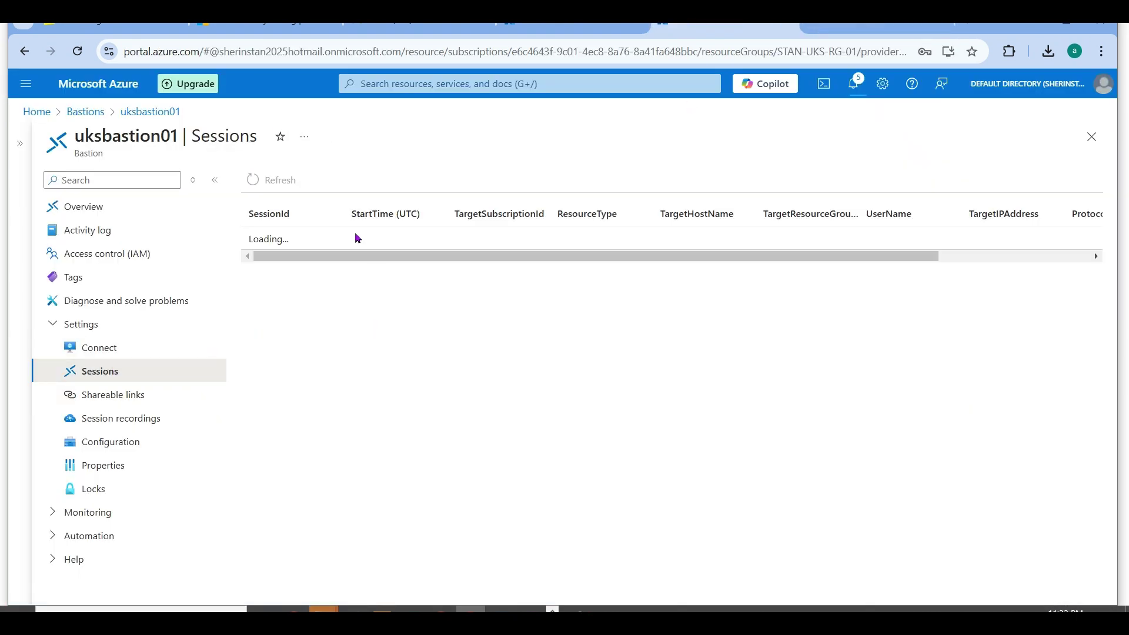
pyautogui.hscroll(3, 373, 253)
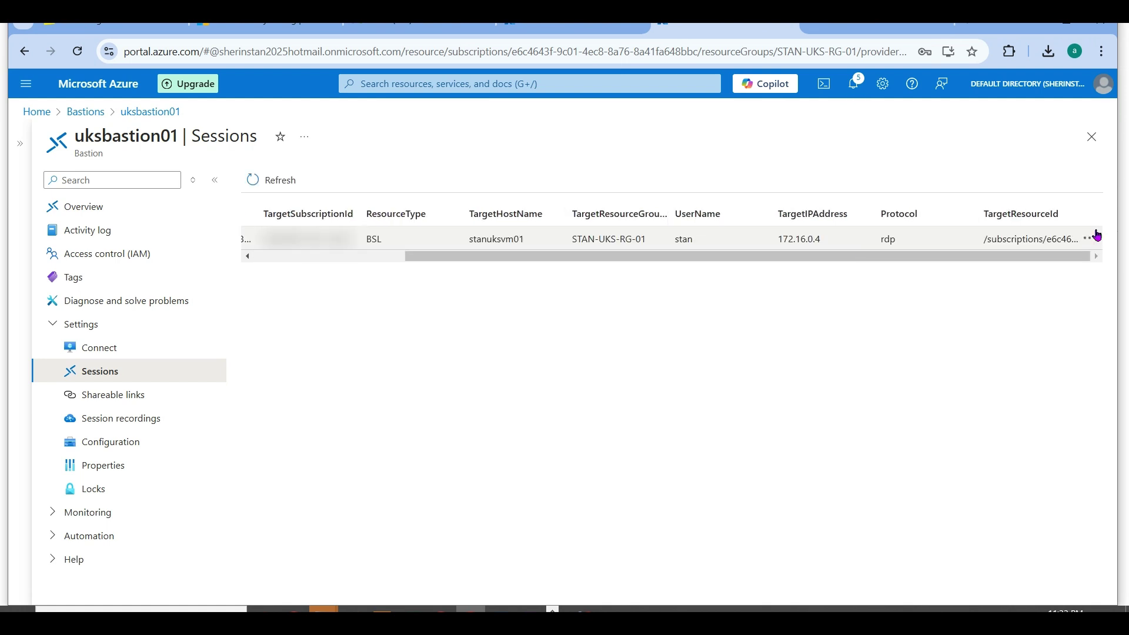
pyautogui.click(1095, 238)
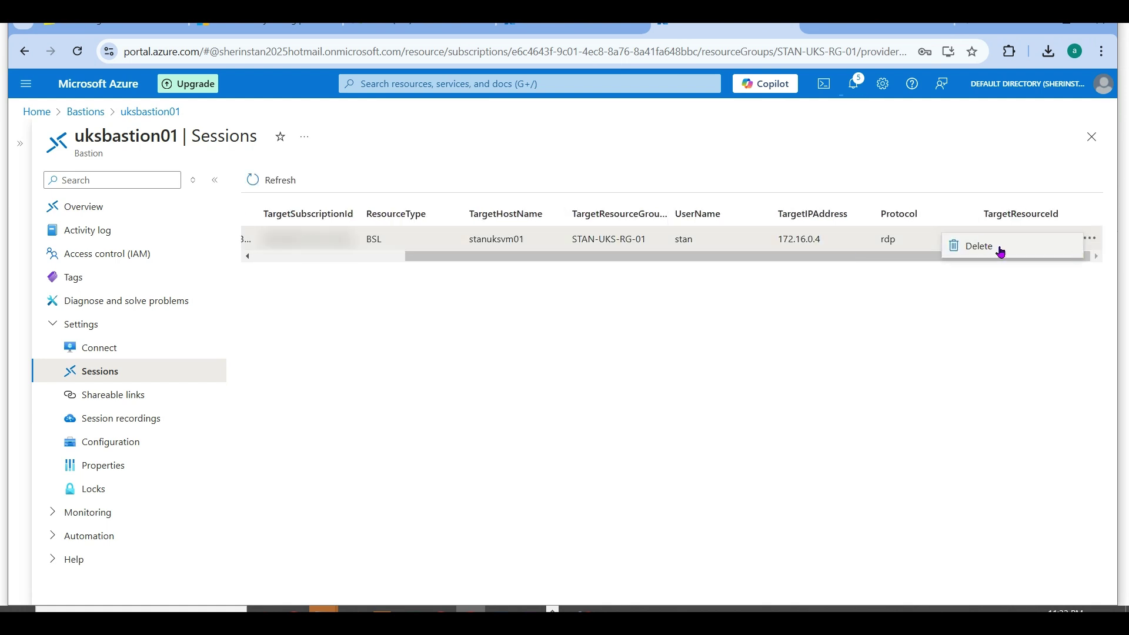
pyautogui.moveTo(741, 257); pyautogui.dragTo(453, 270)
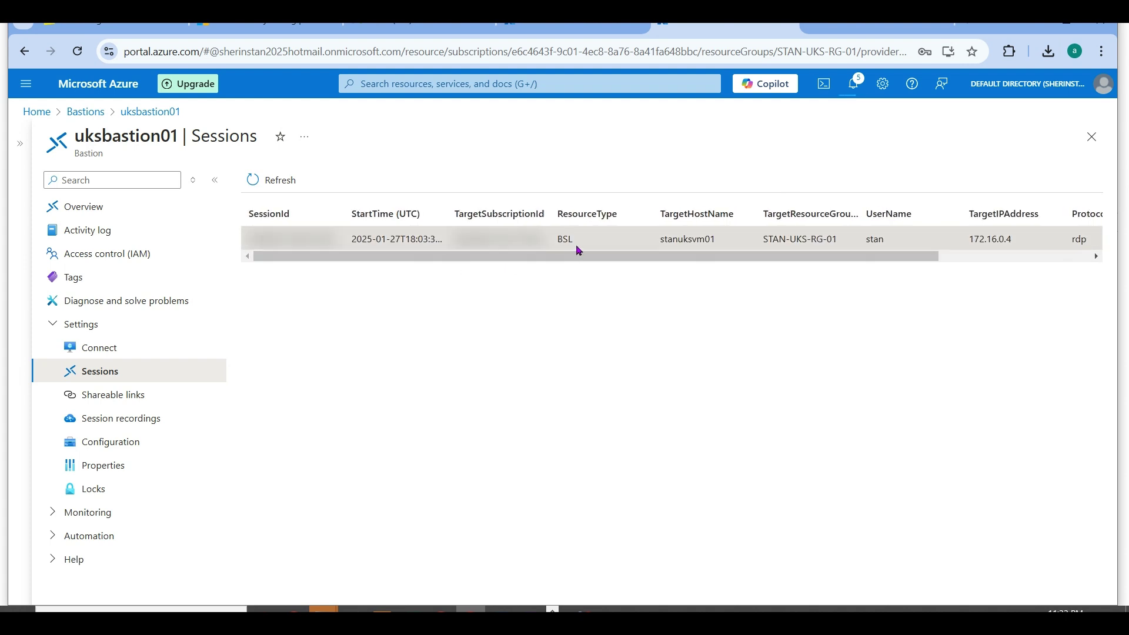
pyautogui.moveTo(577, 250); pyautogui.dragTo(552, 252)
pyautogui.moveTo(590, 257); pyautogui.dragTo(391, 260)
pyautogui.doubleClick(889, 239)
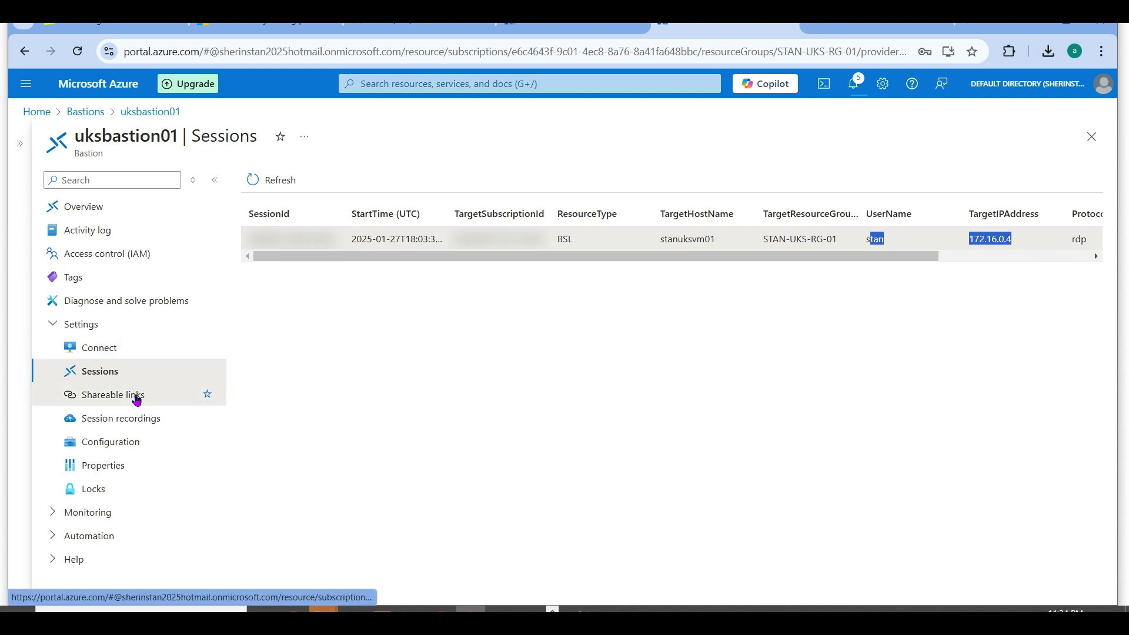
# Chart uksbastion01's Bastion Communication Status and Session Count metrics, then view its Connection Troubleshoot page.
pyautogui.click(133, 442)
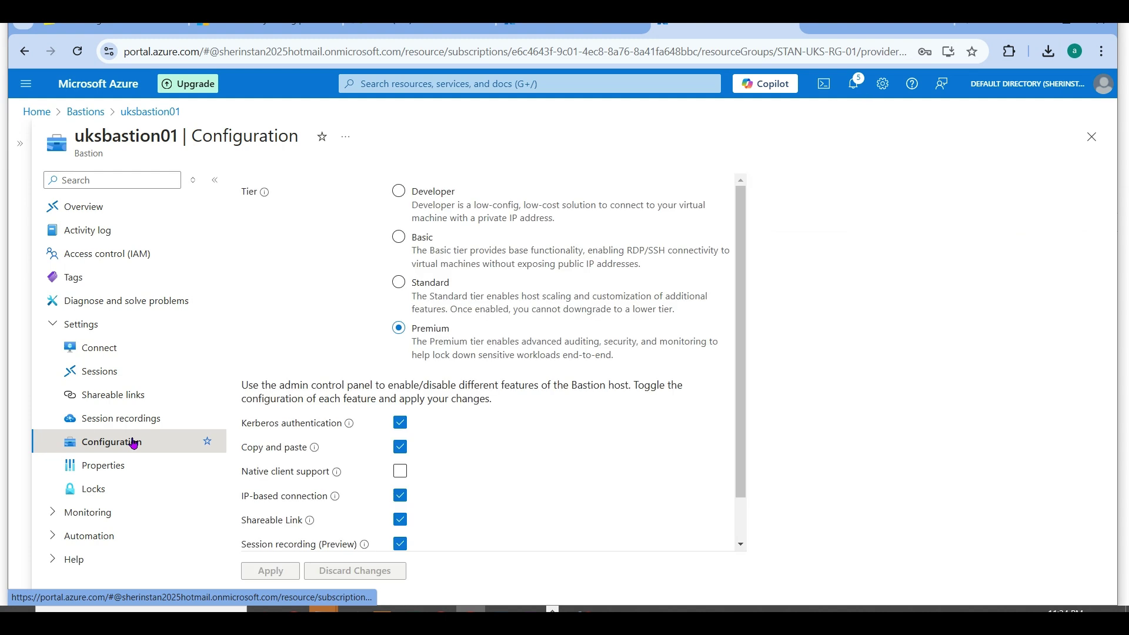
pyautogui.click(97, 511)
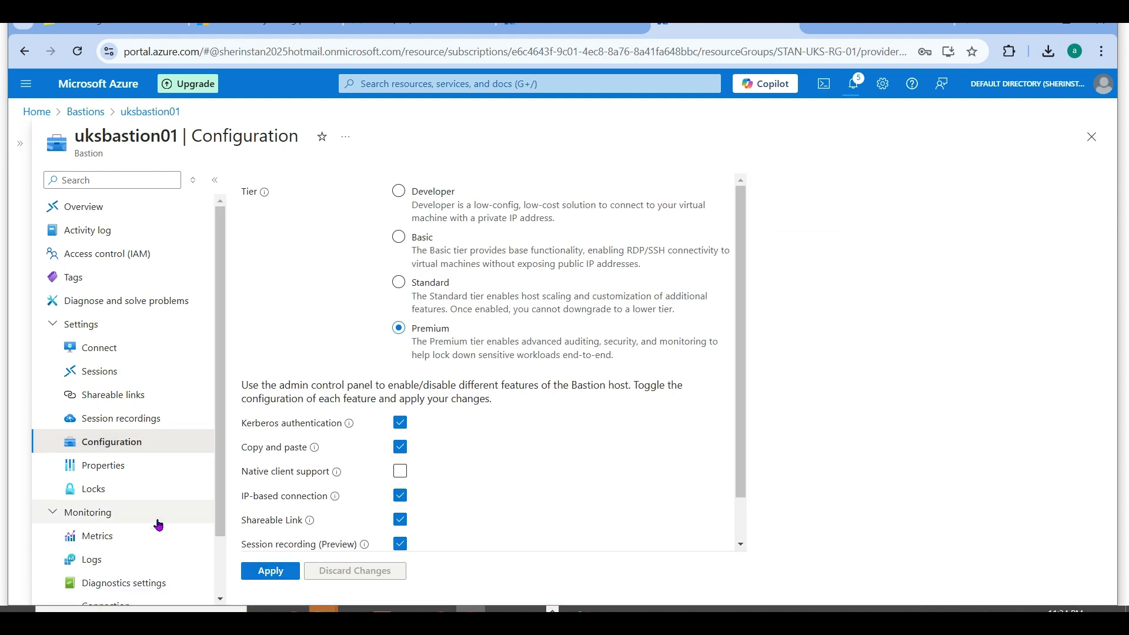
pyautogui.click(120, 540)
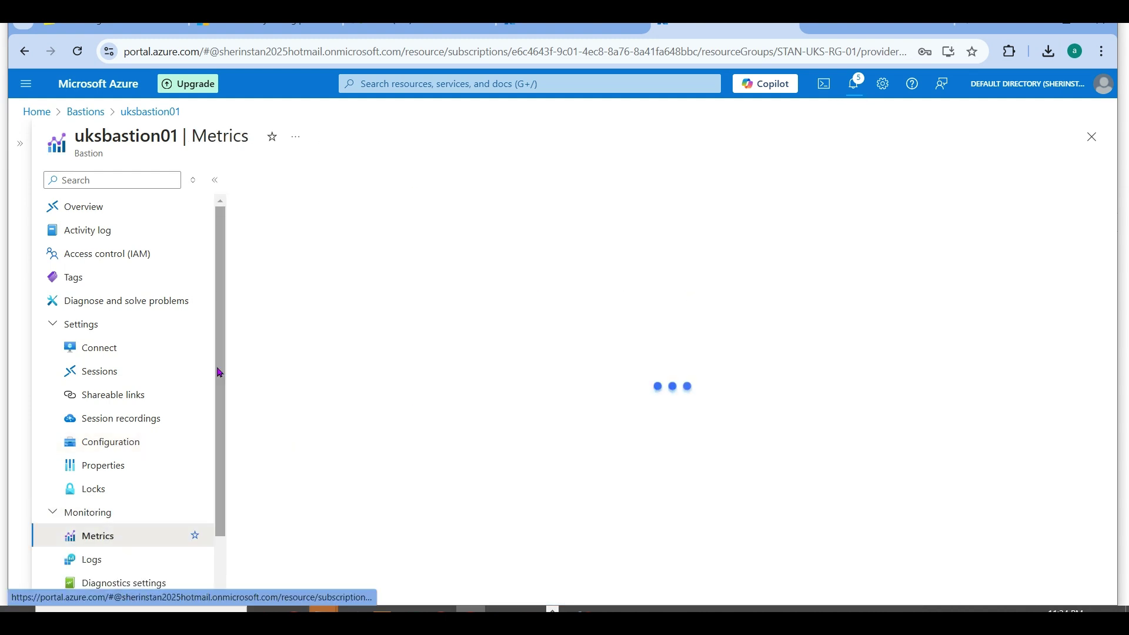
pyautogui.moveTo(217, 373); pyautogui.dragTo(227, 446)
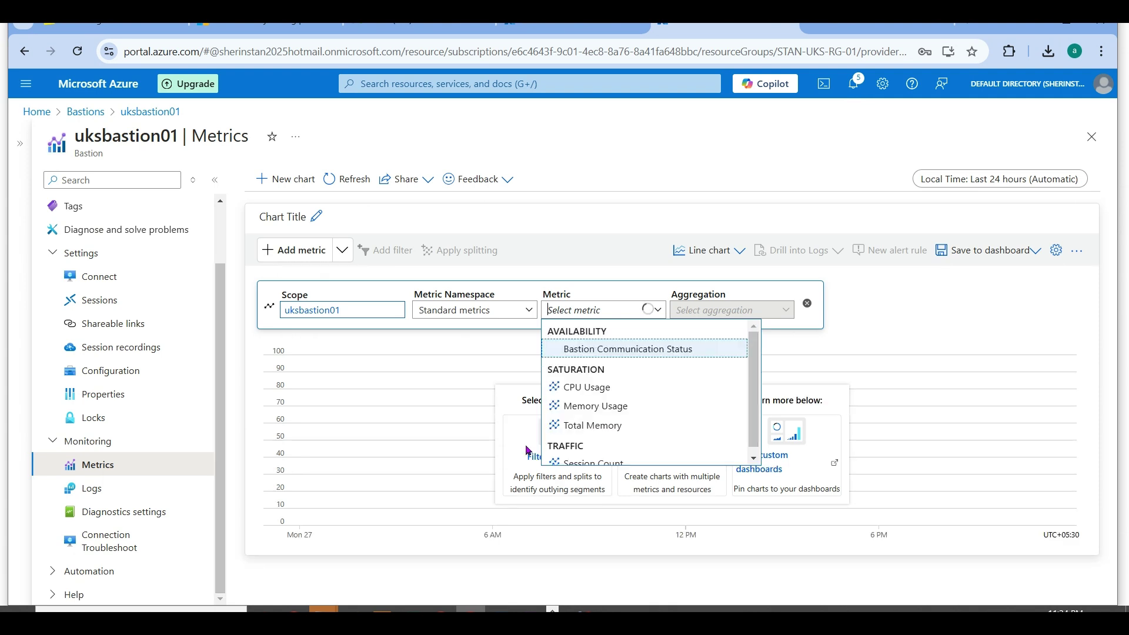
pyautogui.click(679, 350)
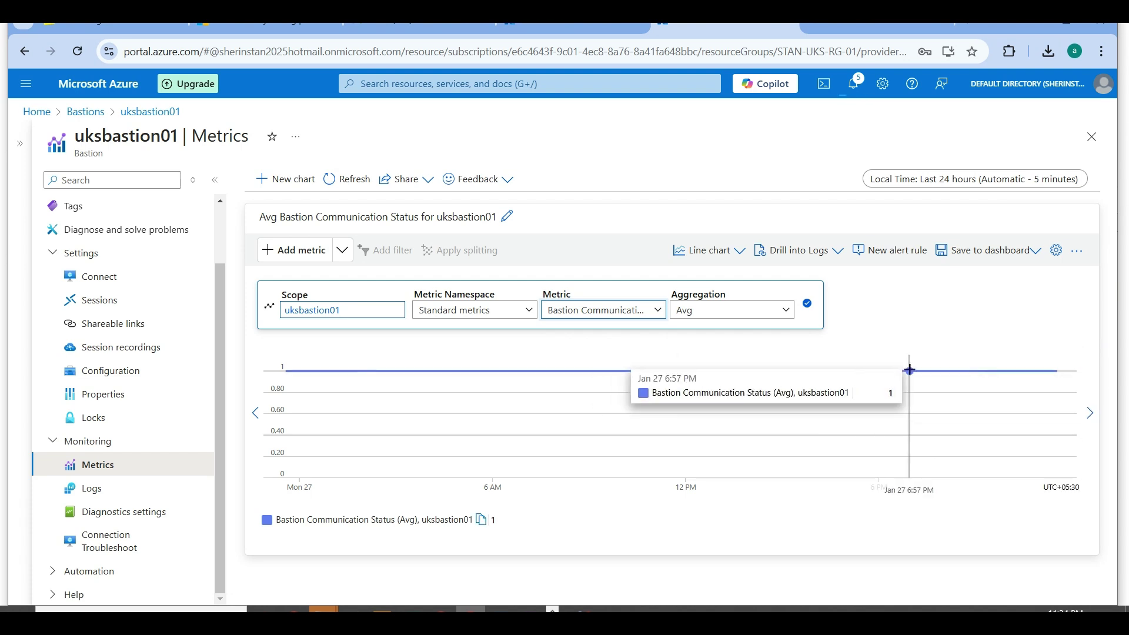
pyautogui.click(640, 311)
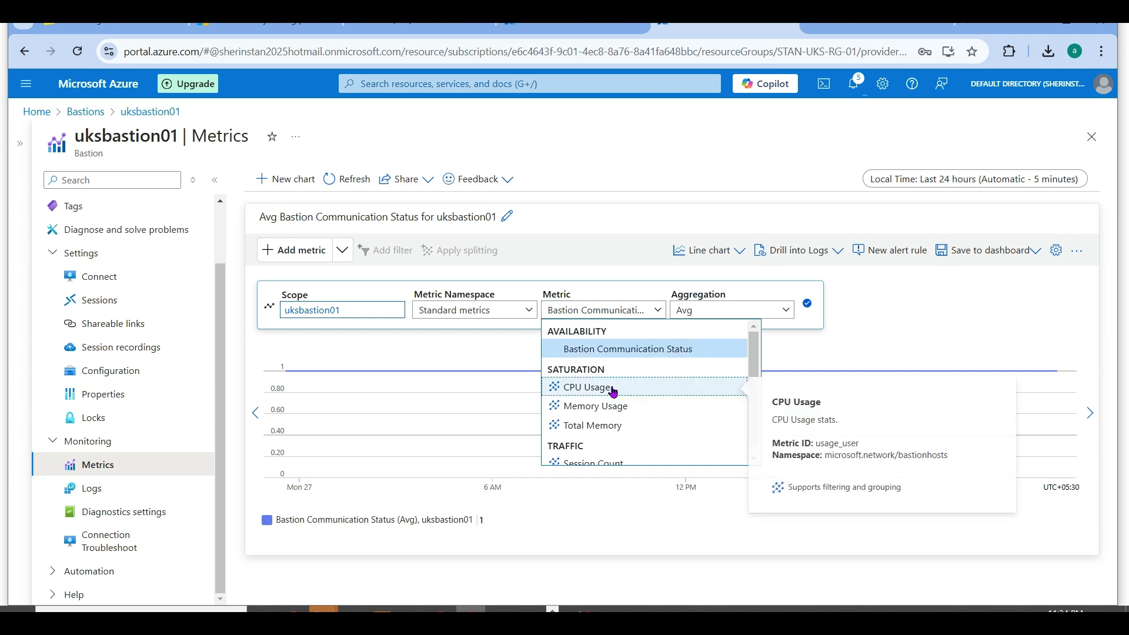
pyautogui.scroll(-1, 757, 349)
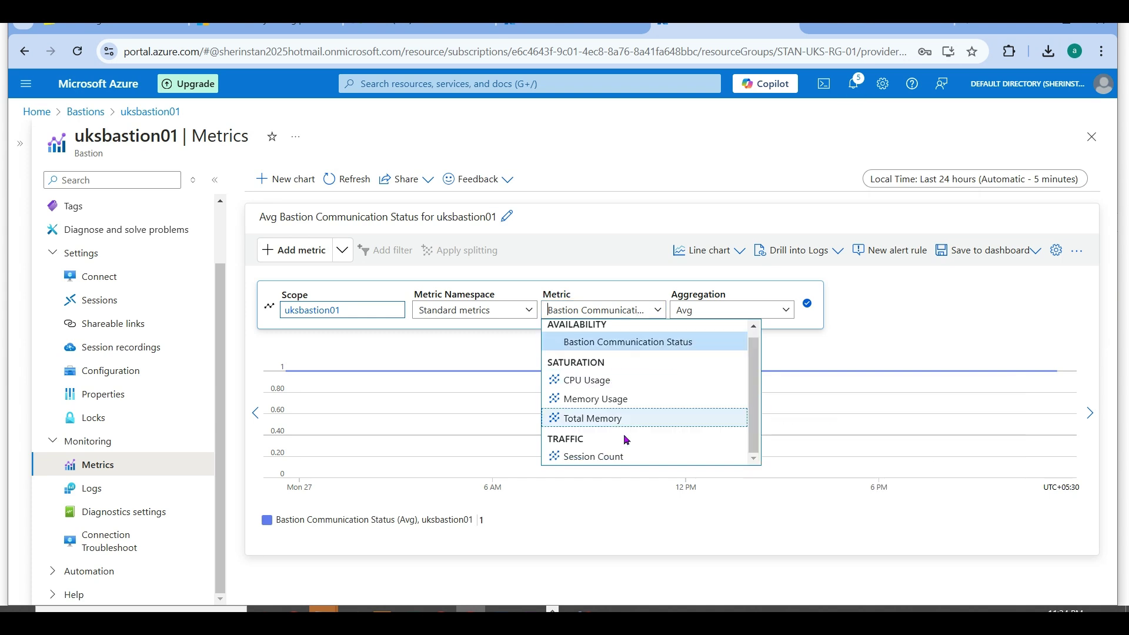
pyautogui.click(618, 450)
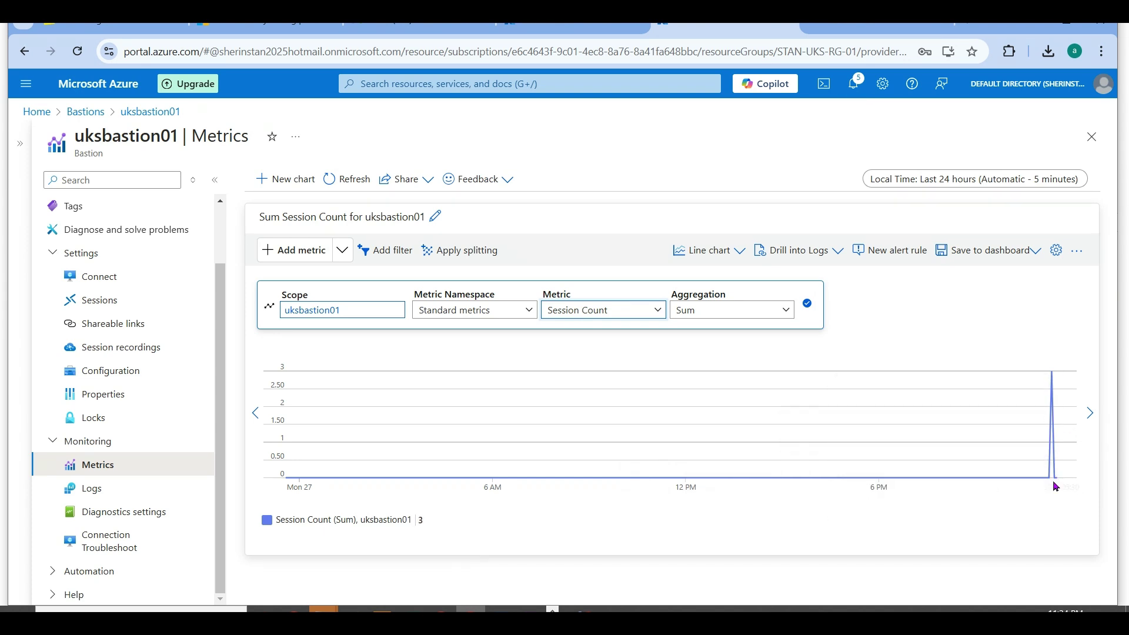
pyautogui.click(381, 521)
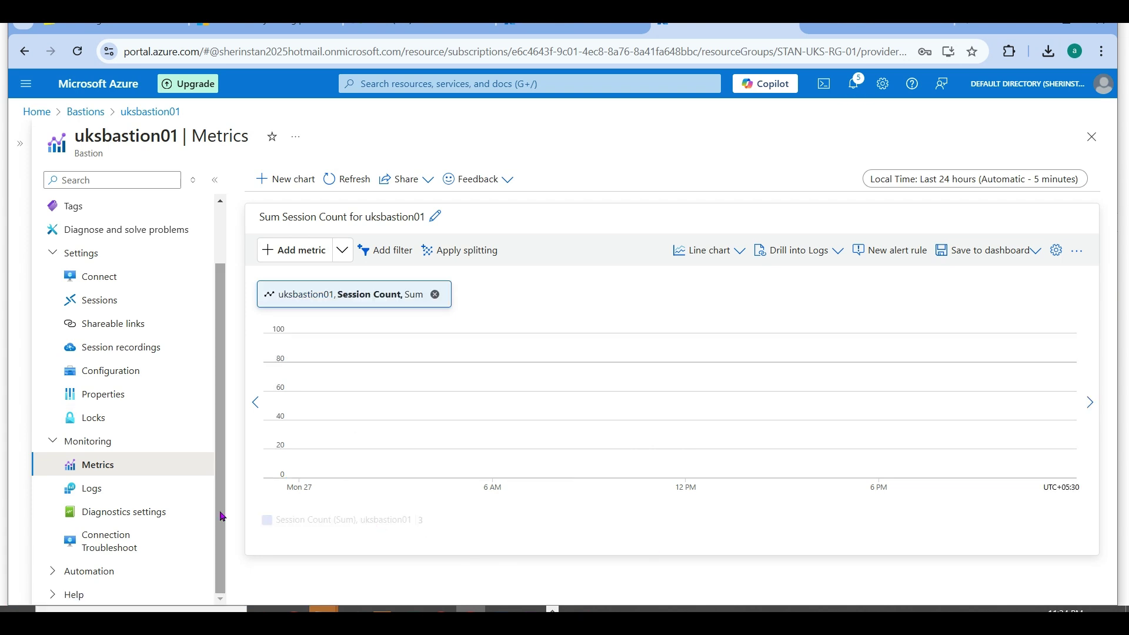
pyautogui.click(146, 538)
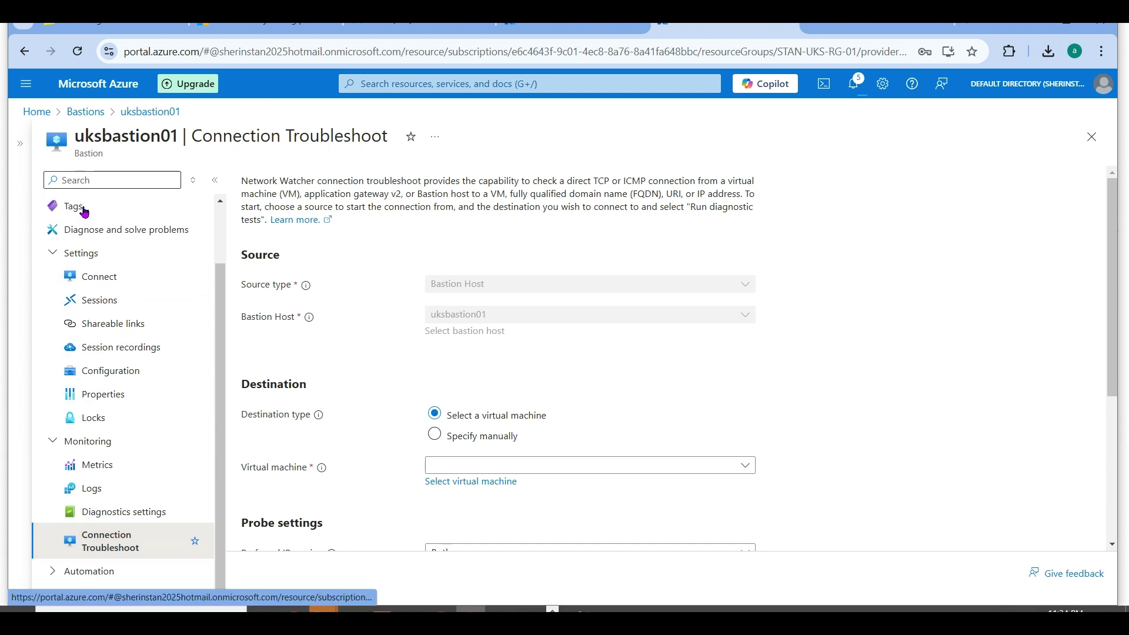
# Open eusbastion01 from the Bastions list and check its provisioning state in the overview.
pyautogui.click(98, 112)
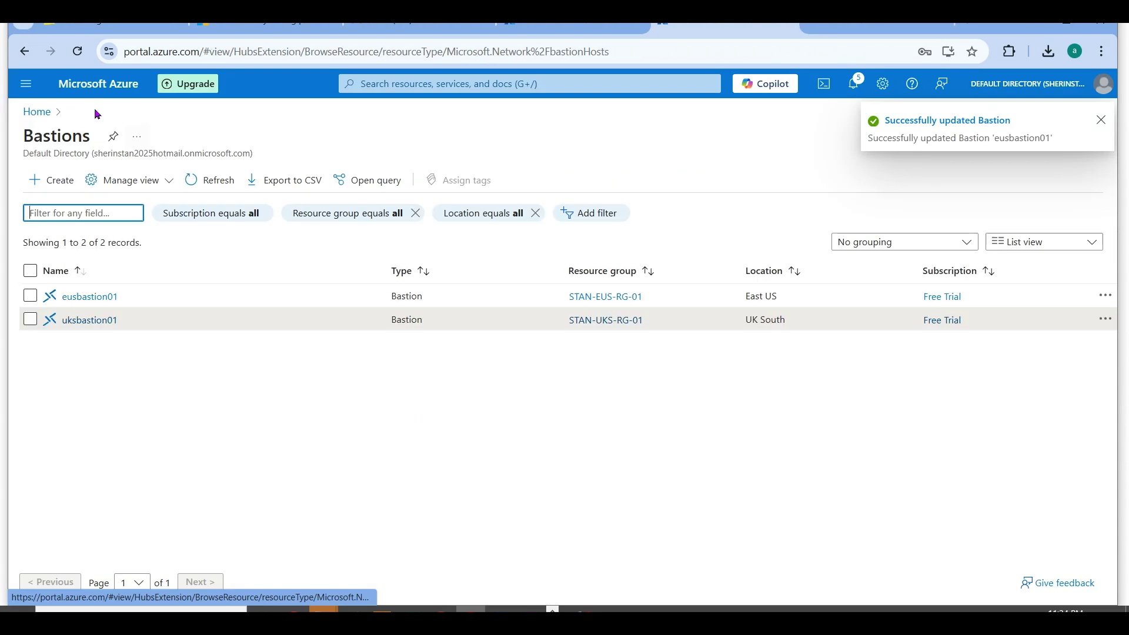
pyautogui.click(76, 293)
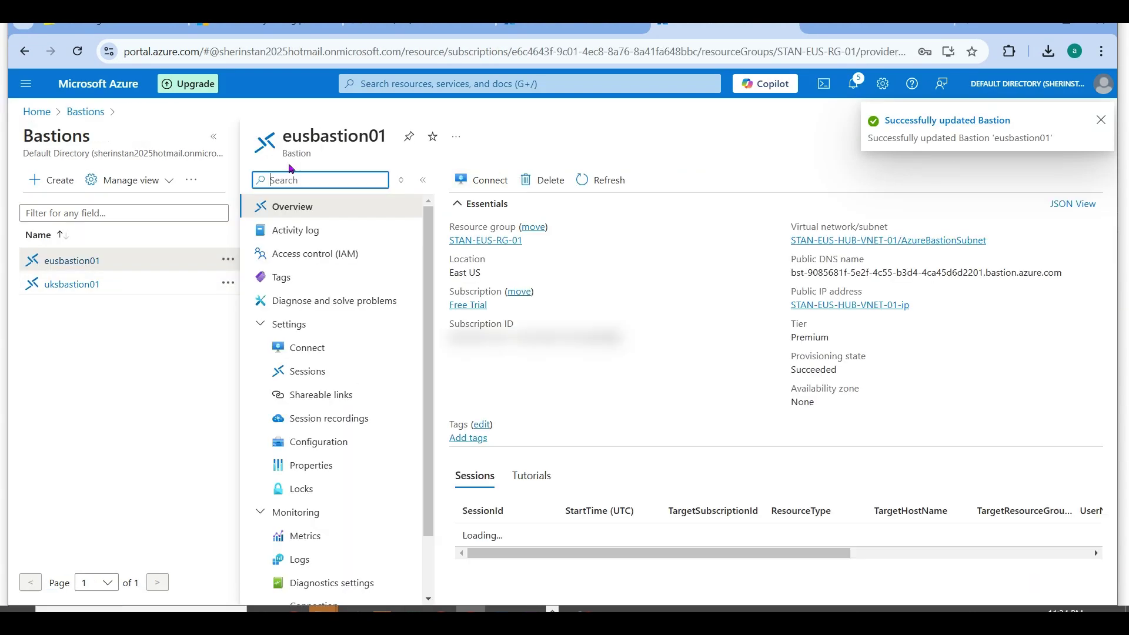
pyautogui.click(213, 140)
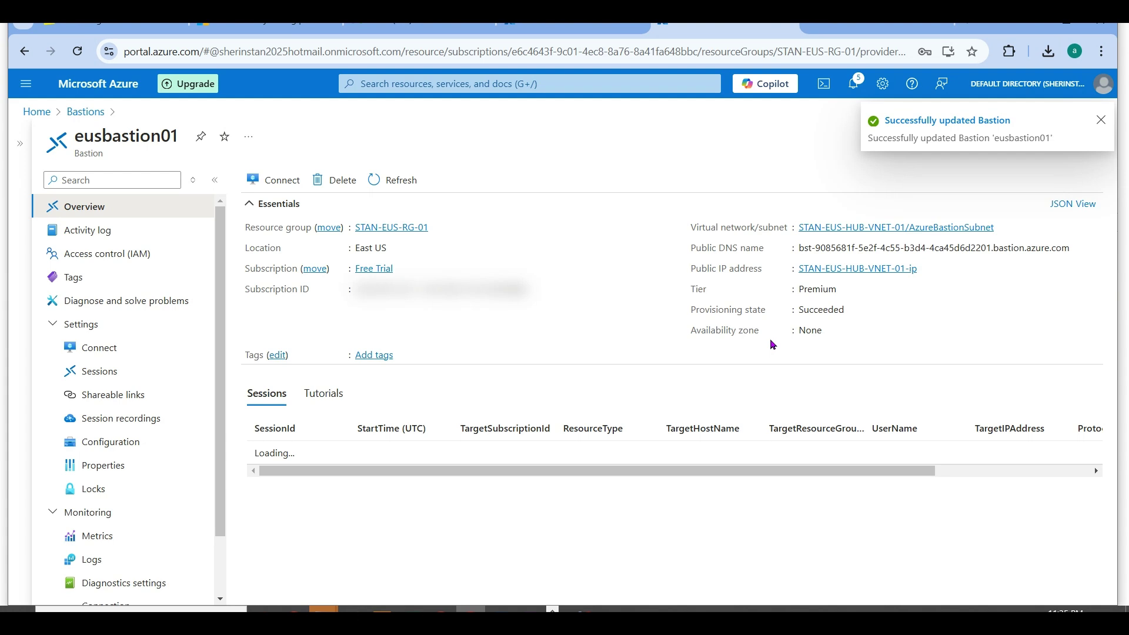
pyautogui.doubleClick(816, 308)
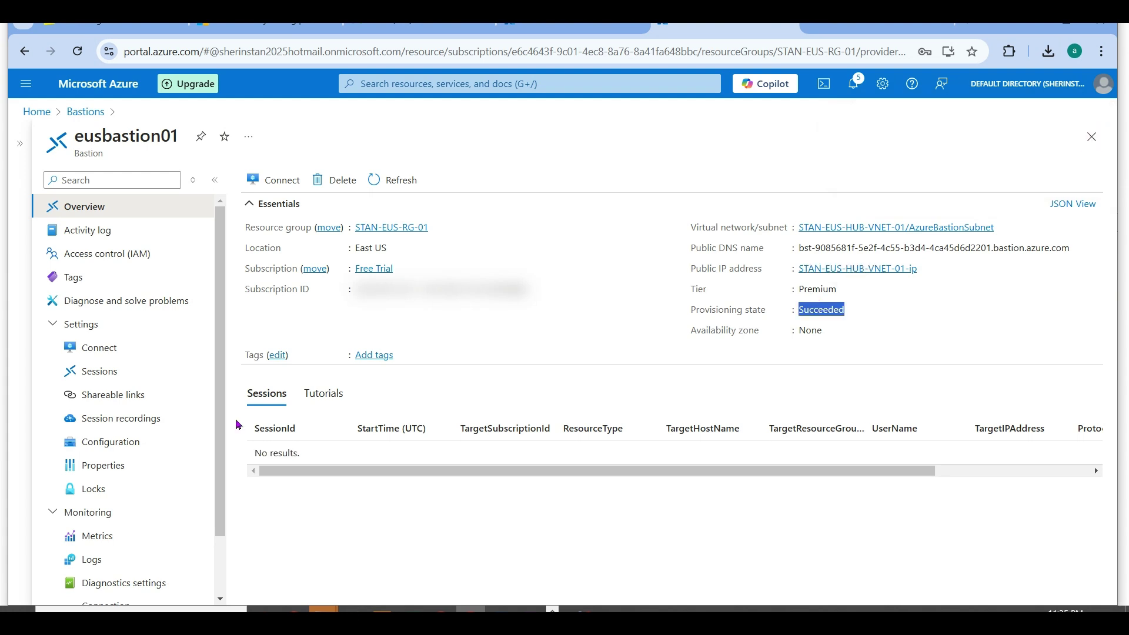
# Copy the azbastionrecording container's Blob SAS URL from stanazflowlog001 and upload it as the SAS URL for eusbastion01's session recordings.
pyautogui.click(144, 419)
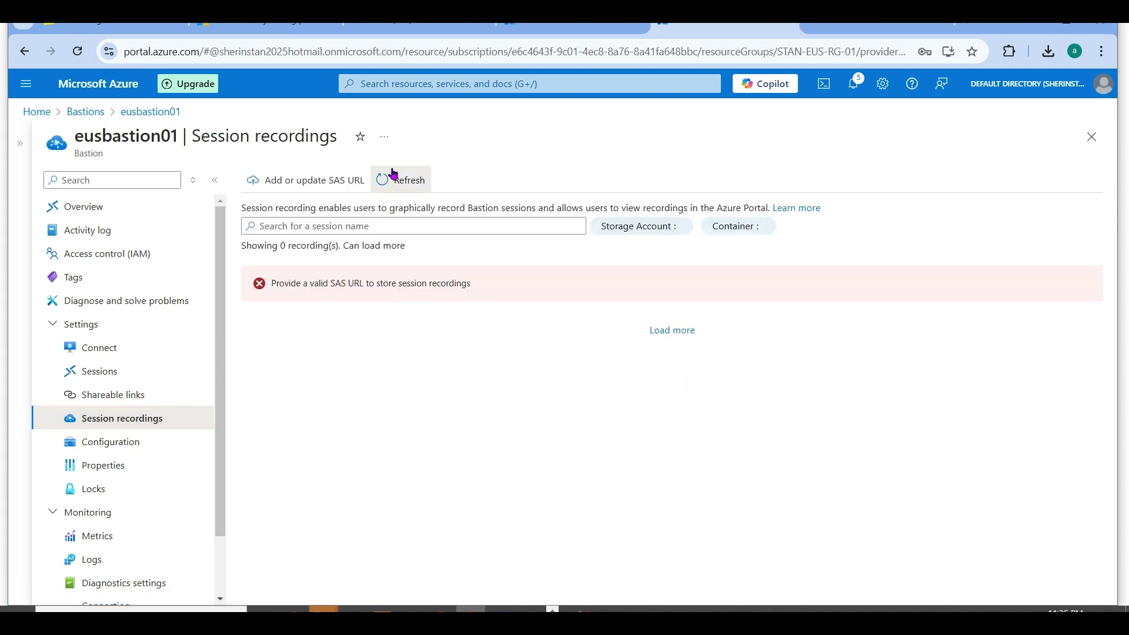
pyautogui.click(282, 184)
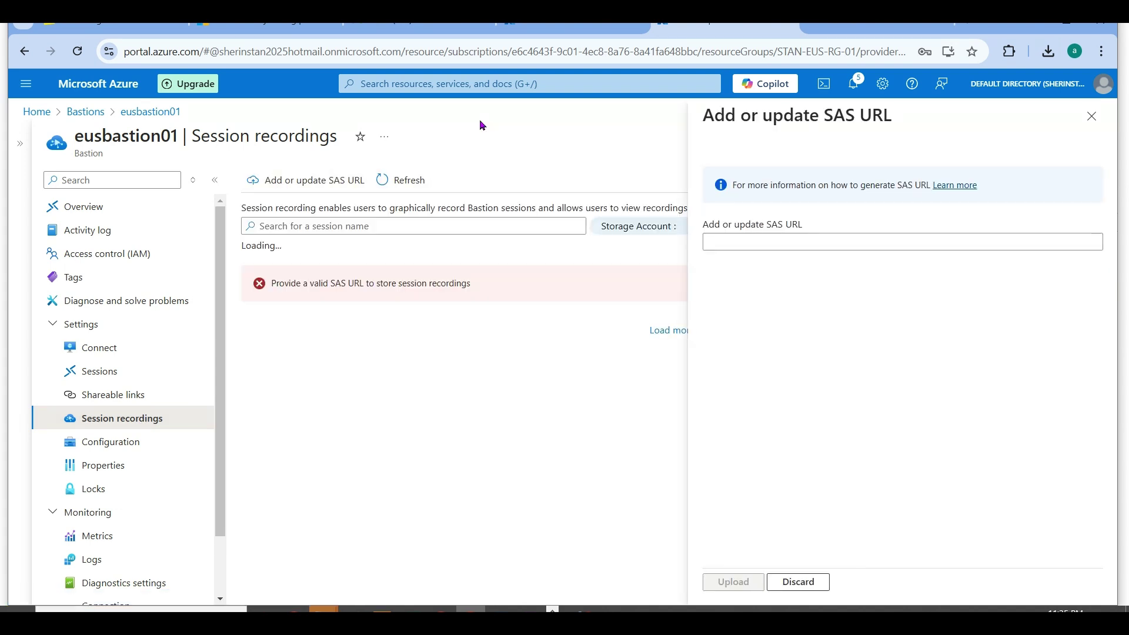
pyautogui.click(571, 26)
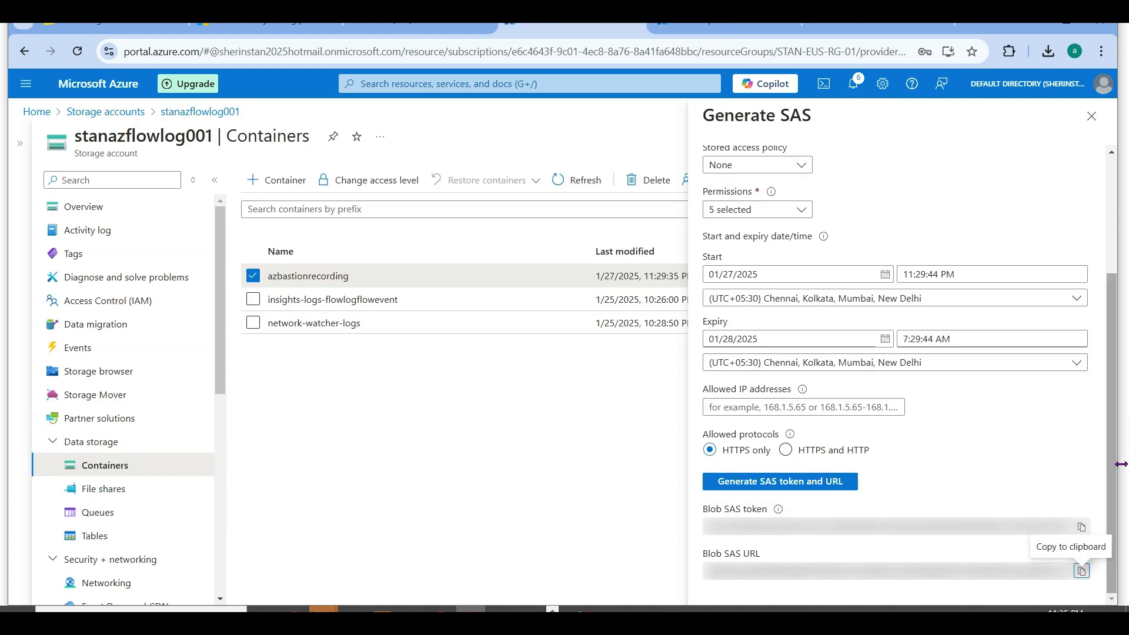
pyautogui.click(1082, 570)
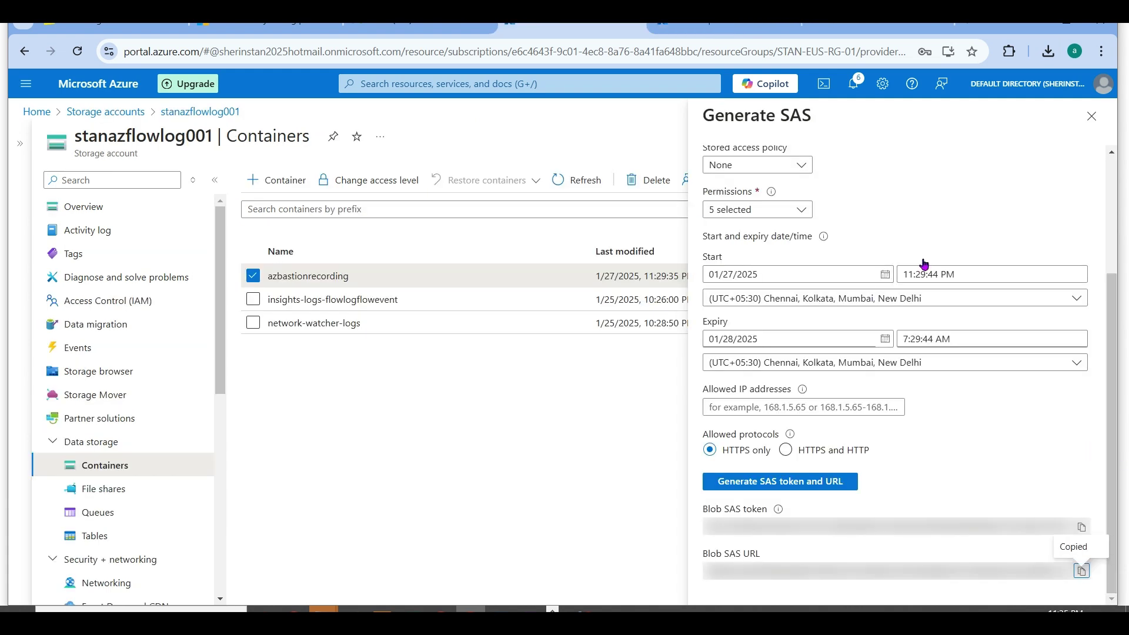
pyautogui.click(723, 27)
pyautogui.click(775, 242)
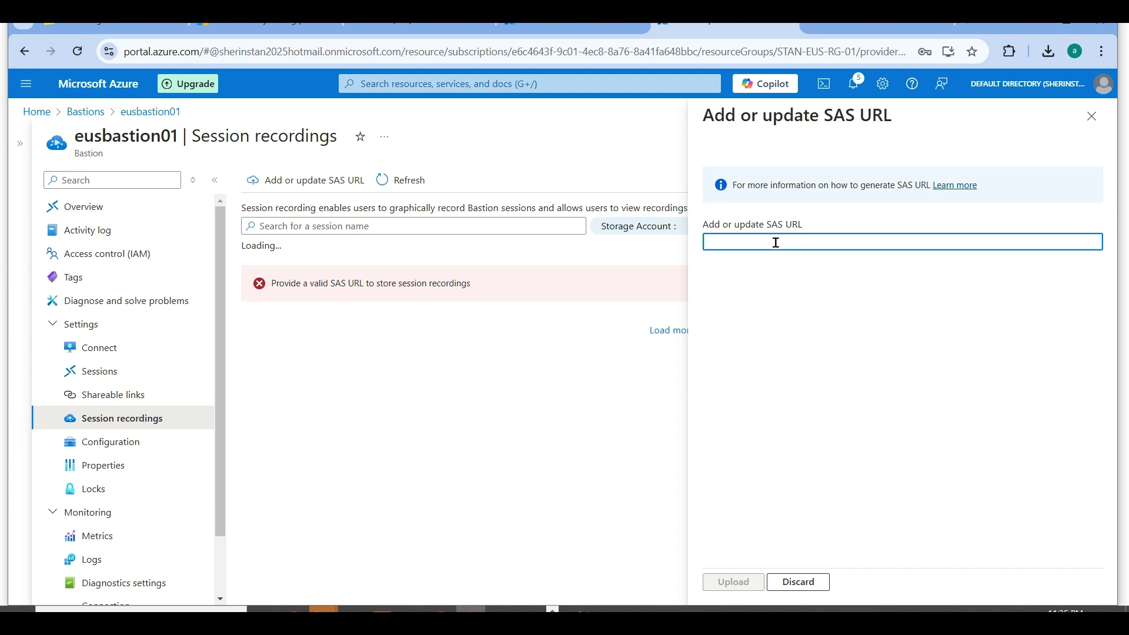
pyautogui.hotkey('ctrl', 'v')
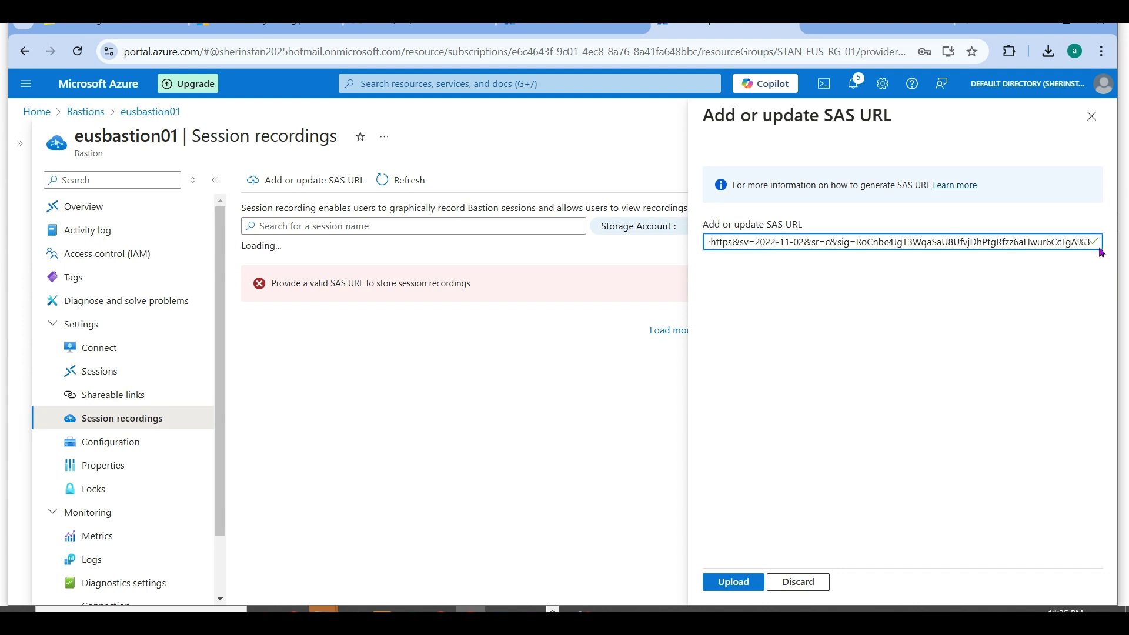
pyautogui.click(723, 582)
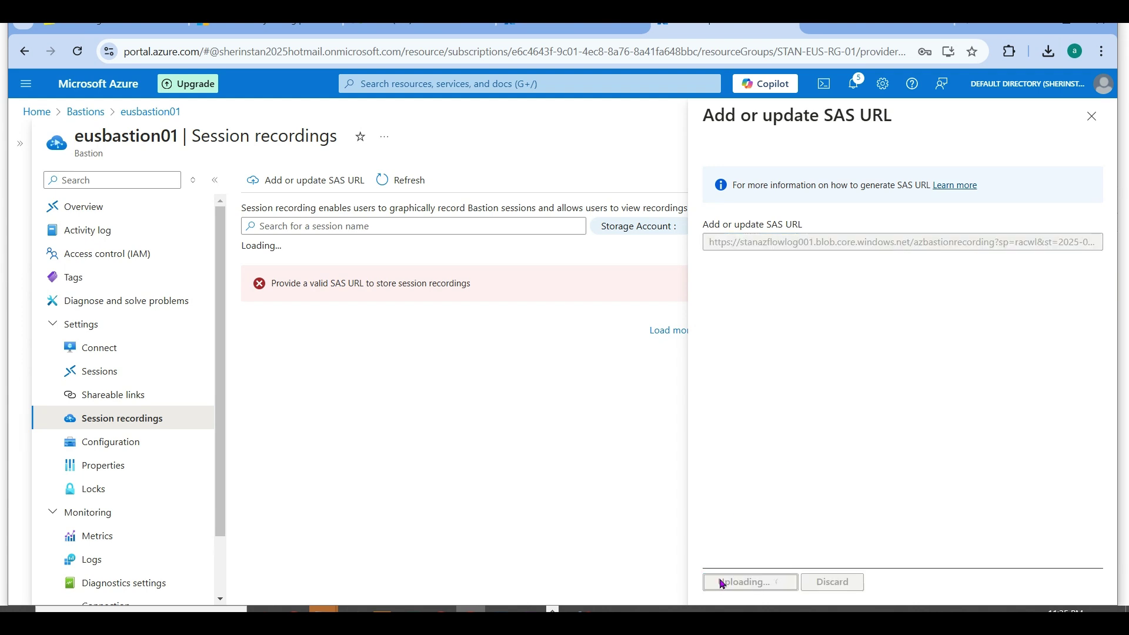
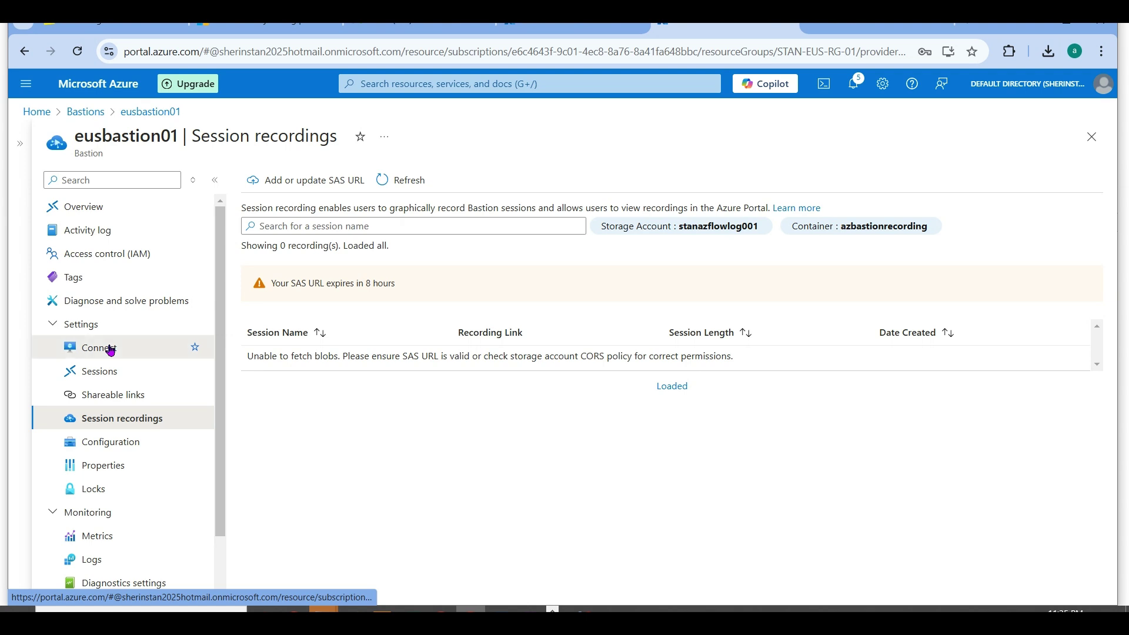
# Check eusbastion01's Connect page, return to its overview and refresh the resource details.
pyautogui.click(110, 350)
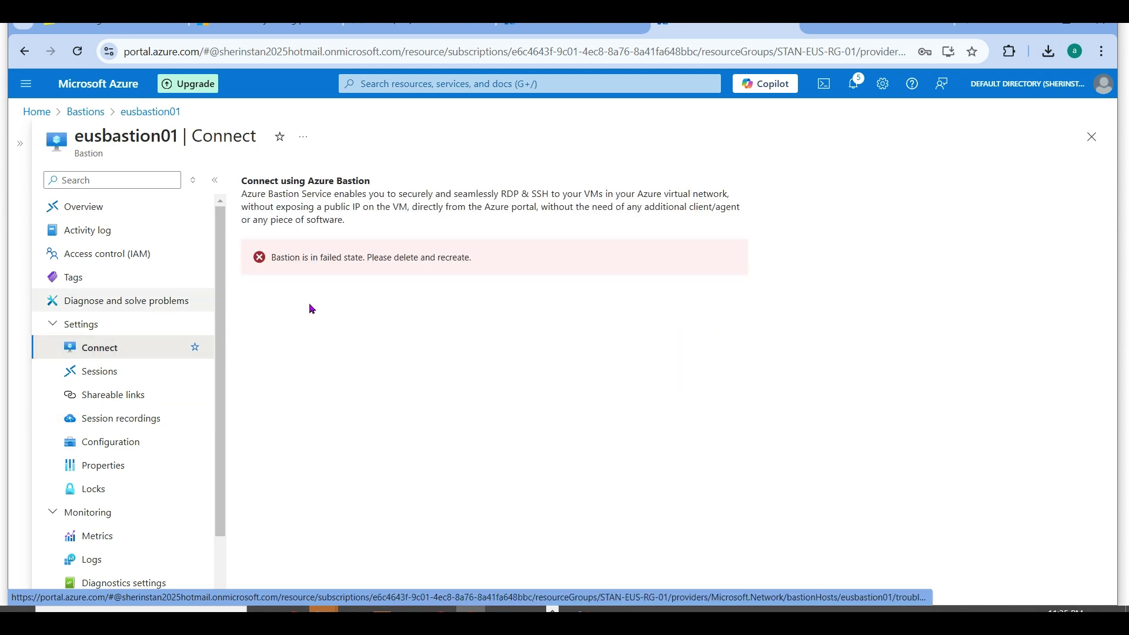
pyautogui.click(131, 206)
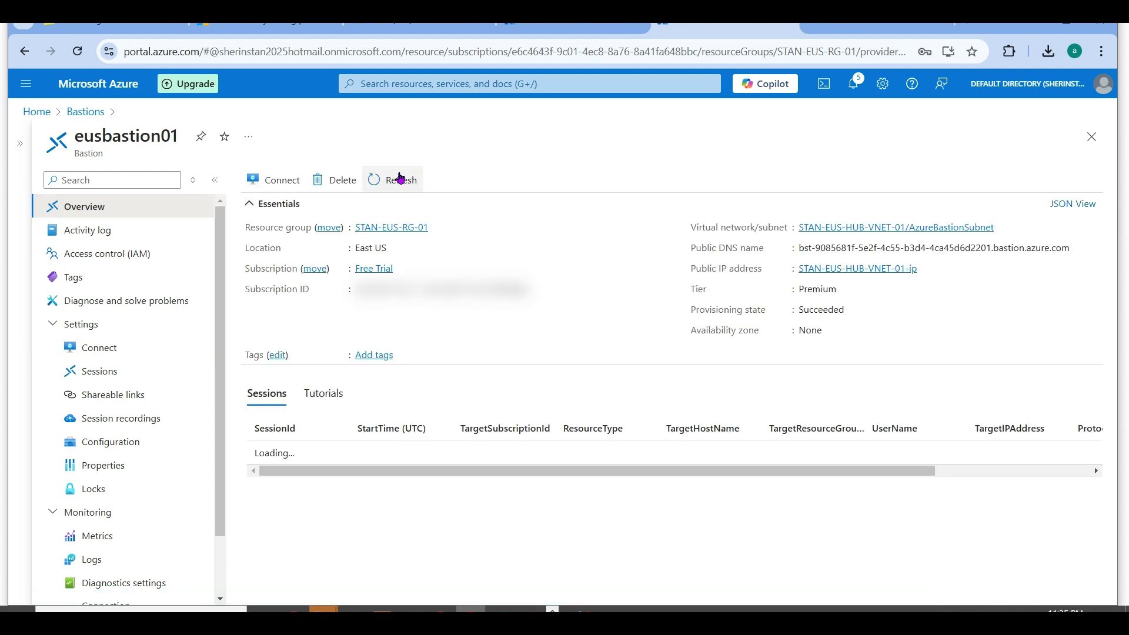
pyautogui.click(400, 178)
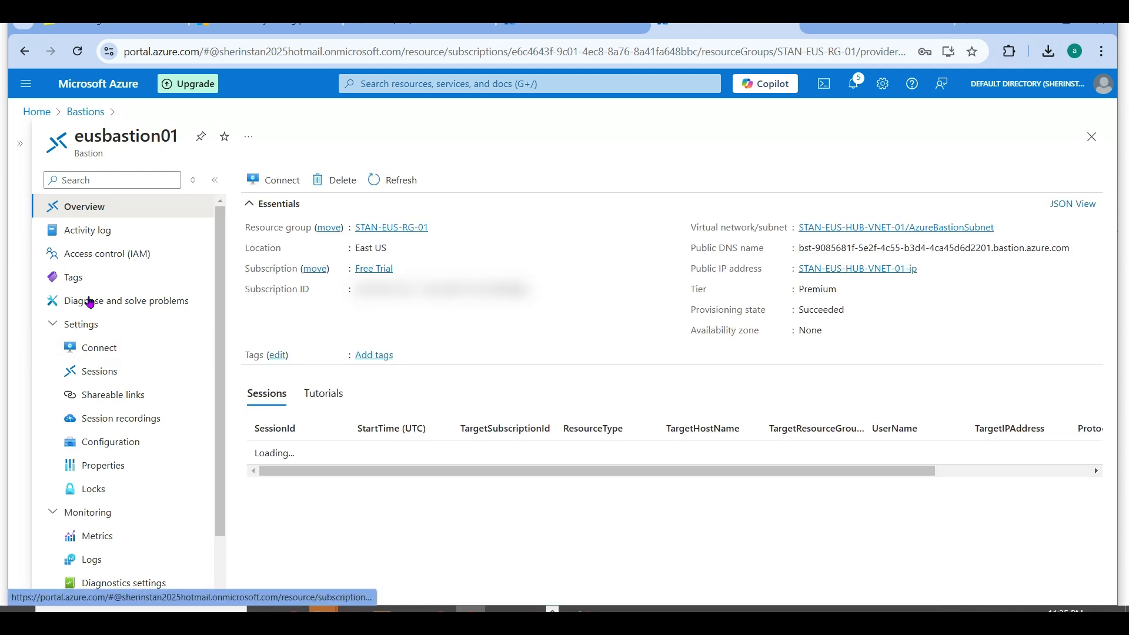
# Open stanwebsrv01 from the virtual machines list and bring up its Bastion connection page.
pyautogui.click(36, 112)
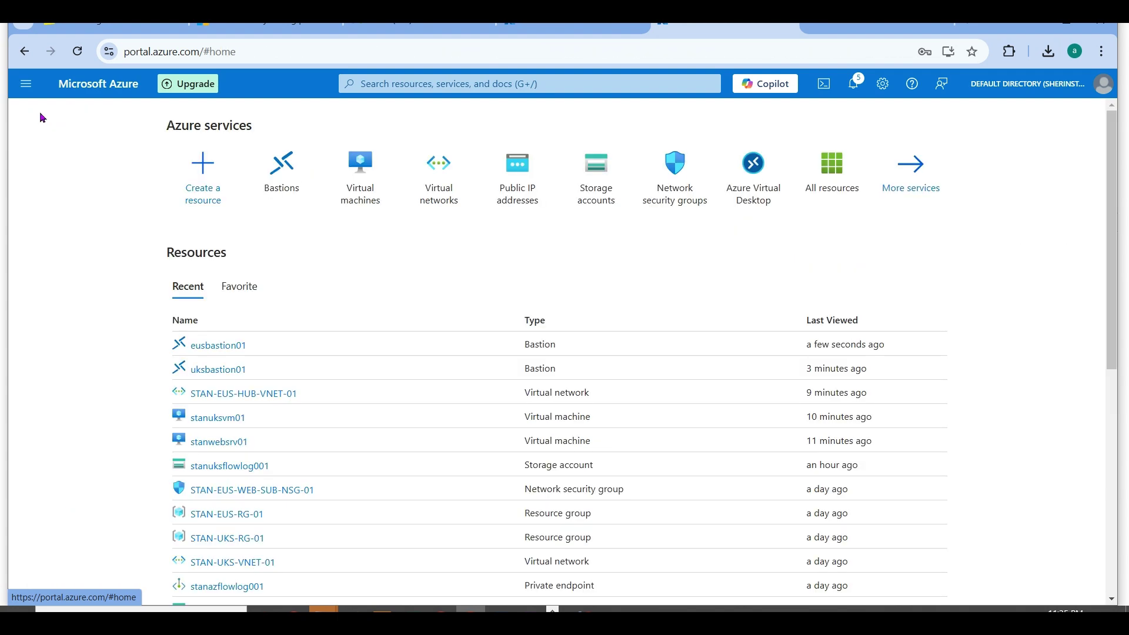
pyautogui.click(350, 188)
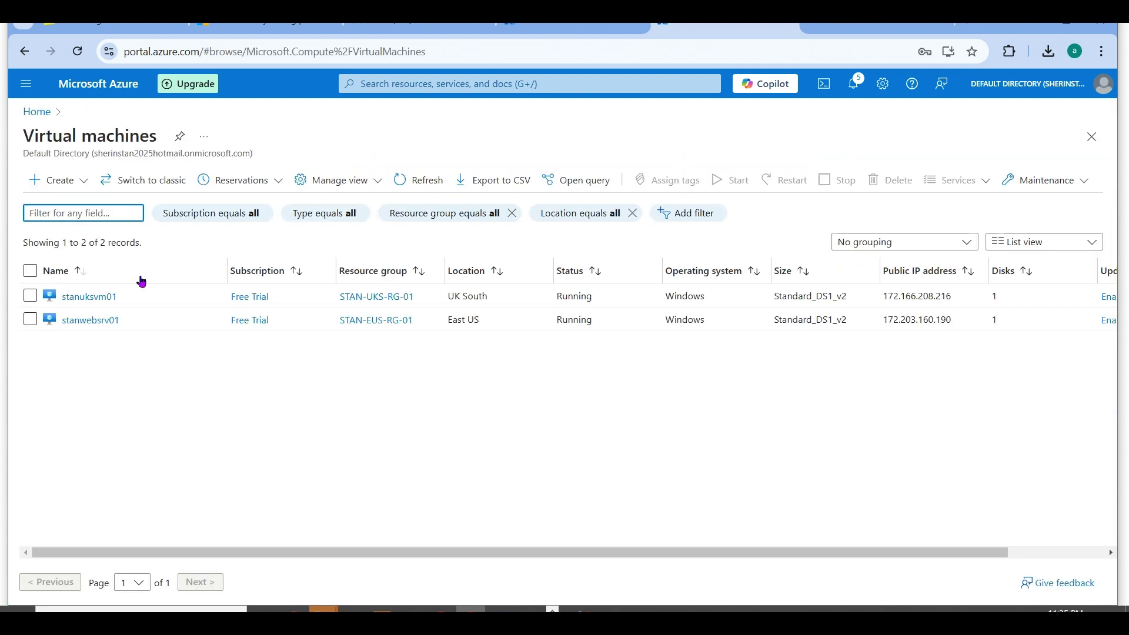
pyautogui.click(92, 321)
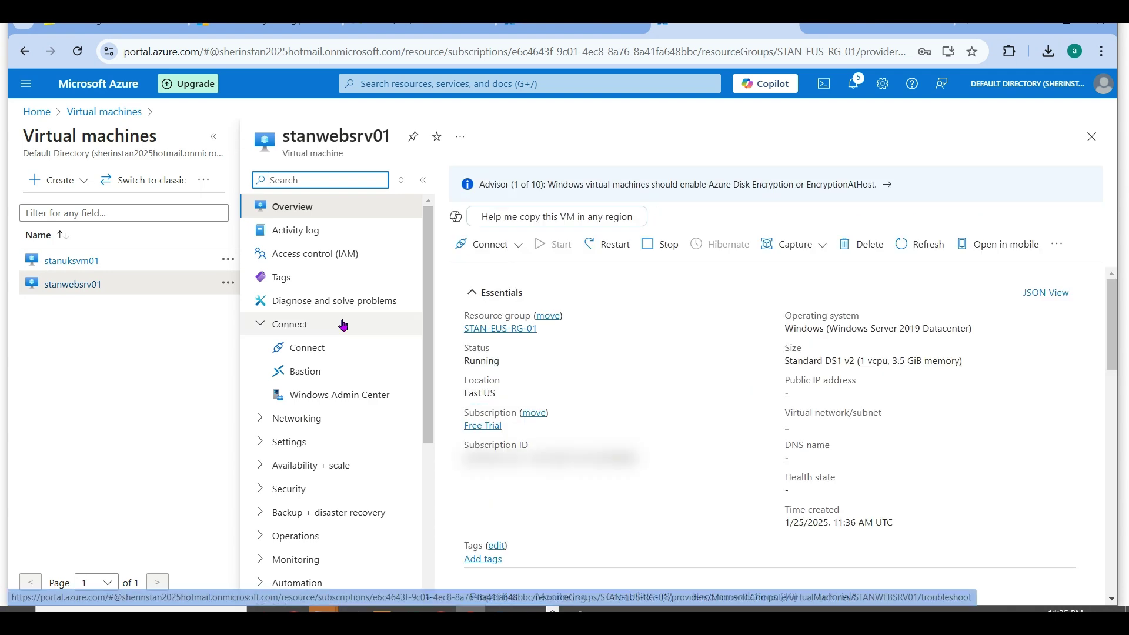
pyautogui.click(322, 350)
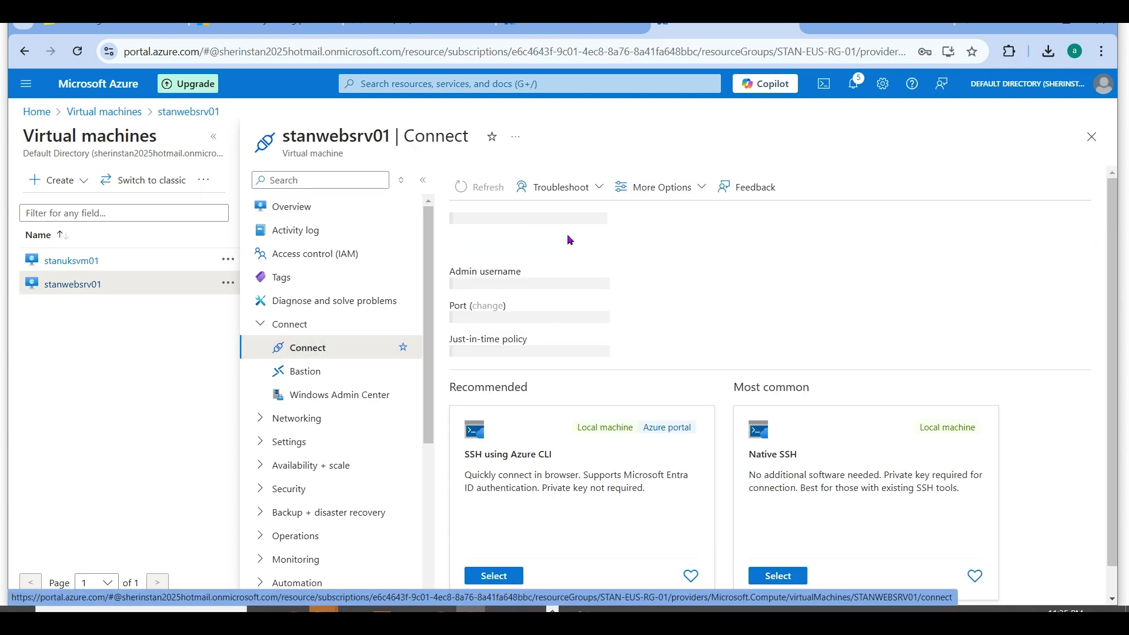
pyautogui.click(355, 374)
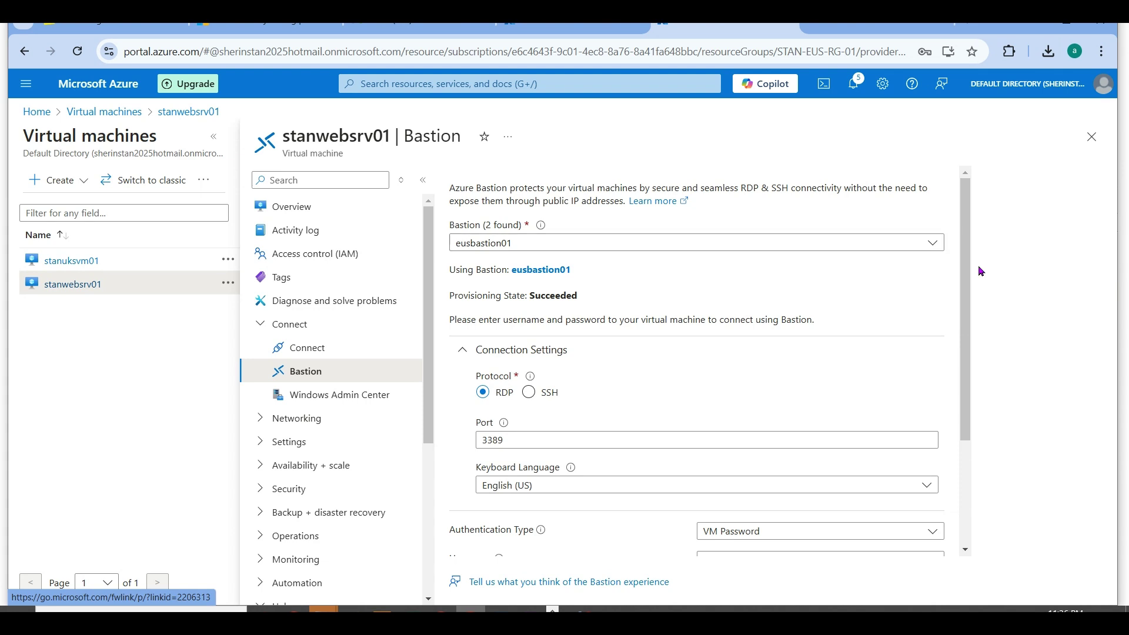
# Try to connect to stanwebsrv01 through eusbastion01 with the VM username and VM password, then close the session tab.
pyautogui.scroll(-3, 962, 293)
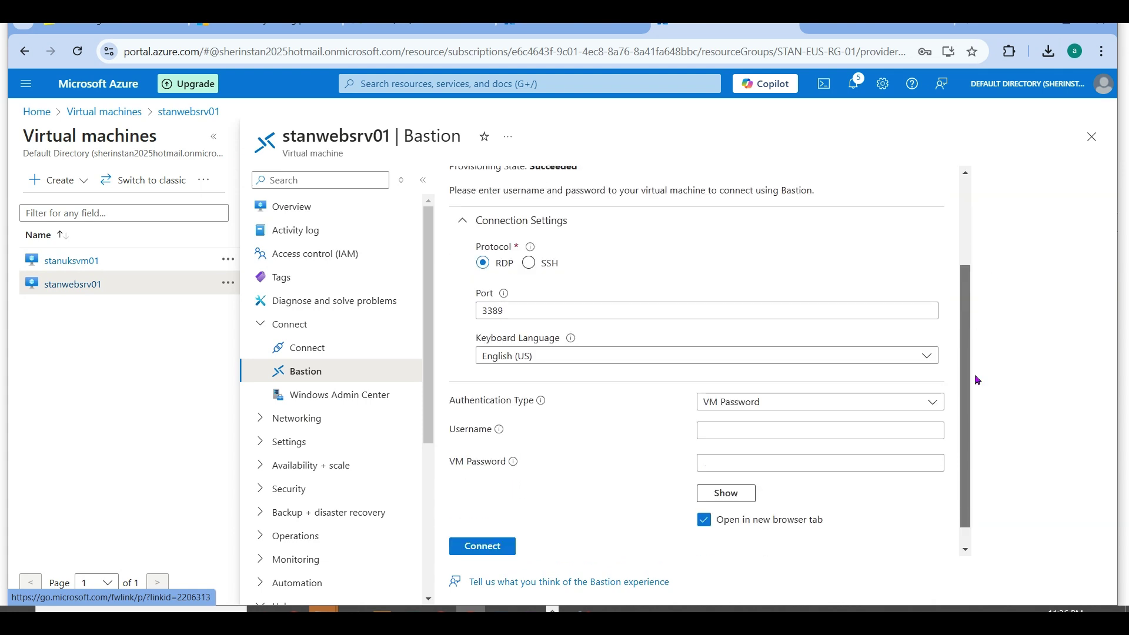
pyautogui.click(735, 400)
pyautogui.write('stan')
pyautogui.press('Tab')
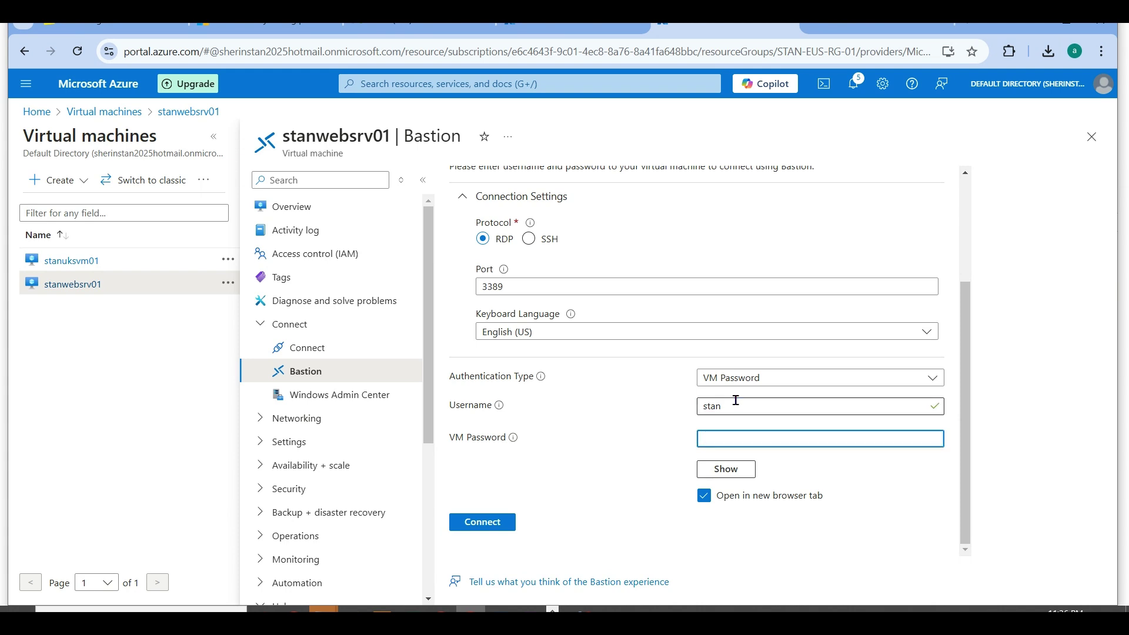
pyautogui.write('•••••')
pyautogui.click(474, 528)
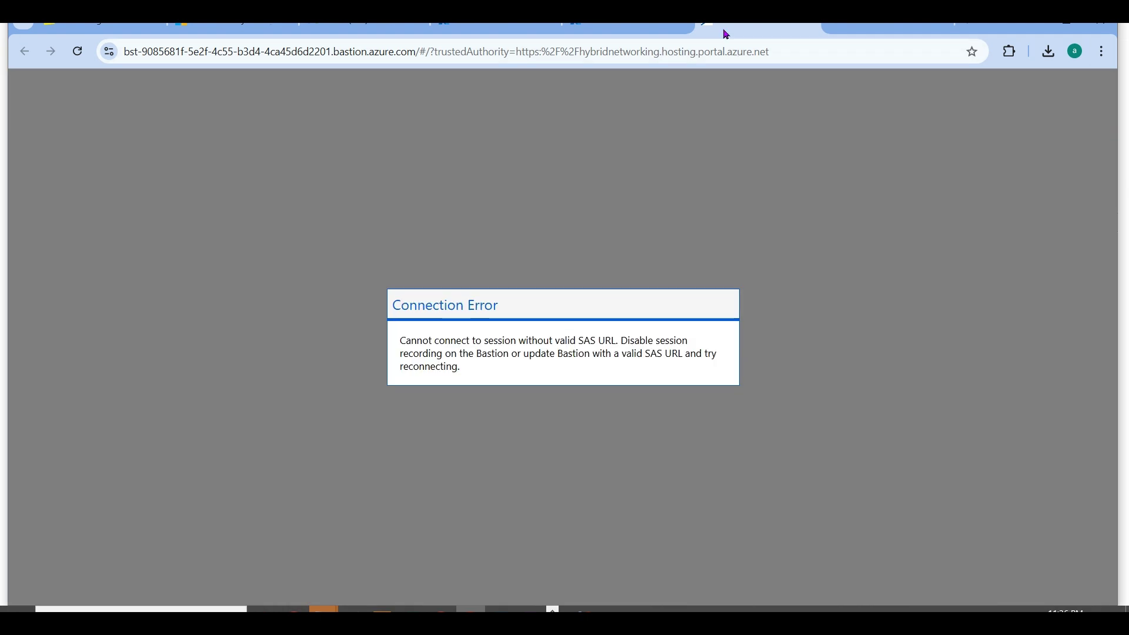
pyautogui.click(813, 26)
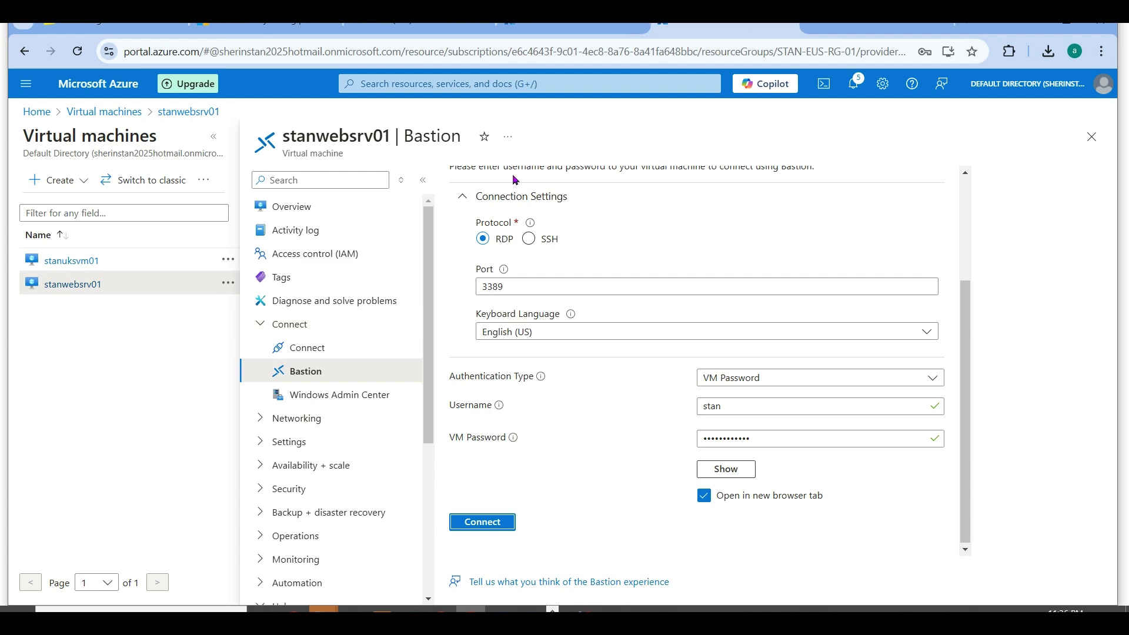
# Review the Generate SAS settings for the azbastionrecording container, close them and refresh stanazflowlog001's container list.
pyautogui.click(524, 37)
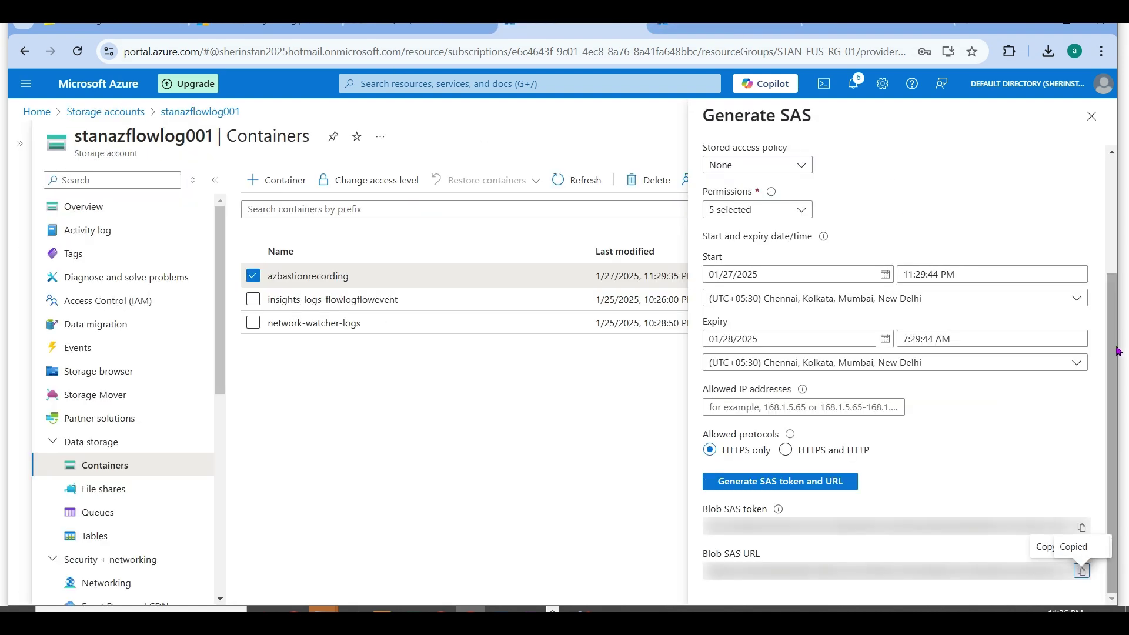
pyautogui.scroll(2, 913, 304)
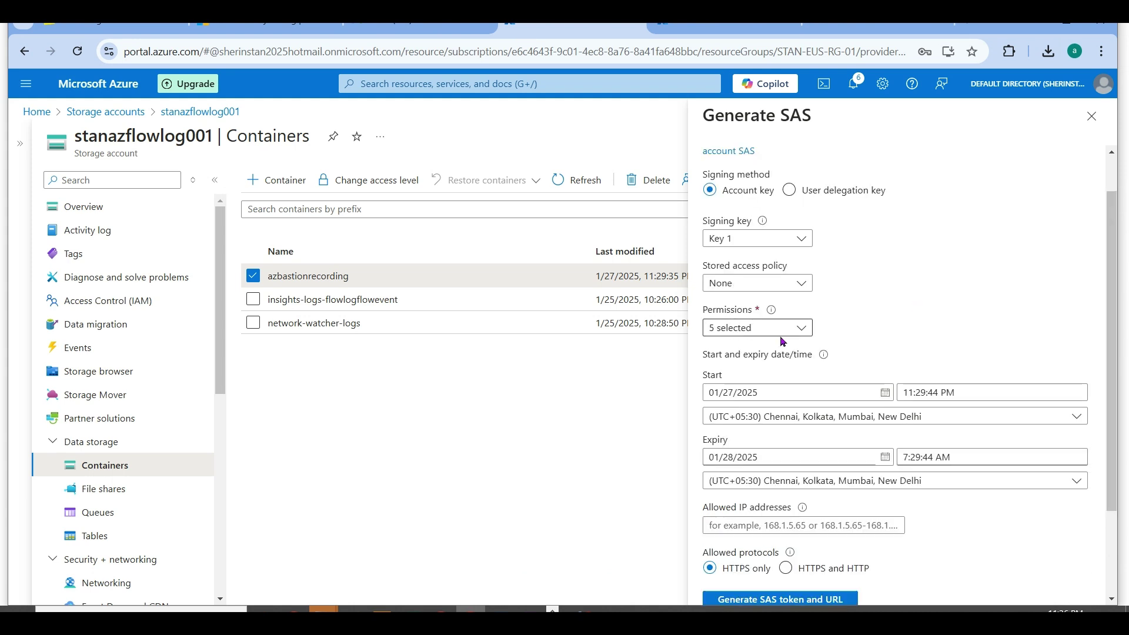
pyautogui.moveTo(1113, 311); pyautogui.dragTo(1116, 226)
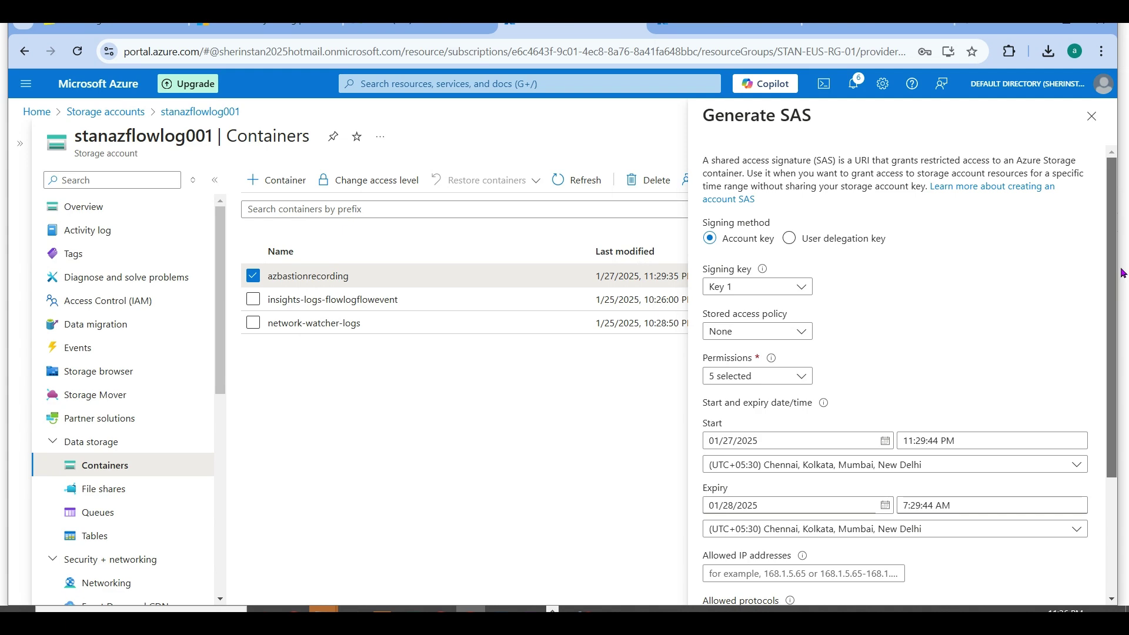
pyautogui.scroll(-3, 1123, 282)
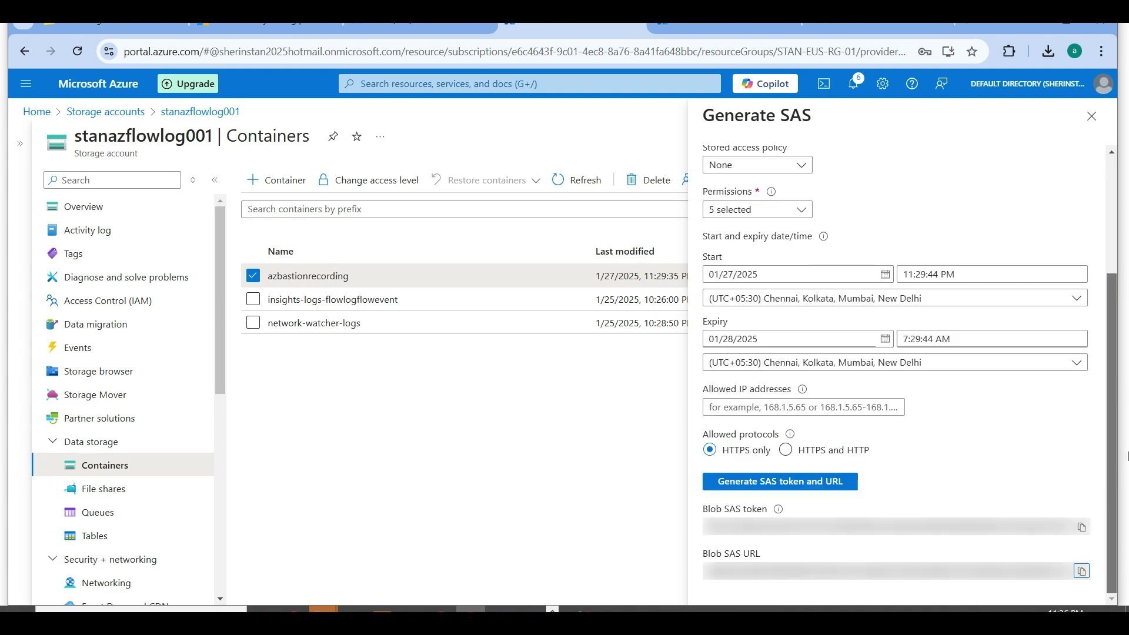
pyautogui.scroll(5, 1115, 411)
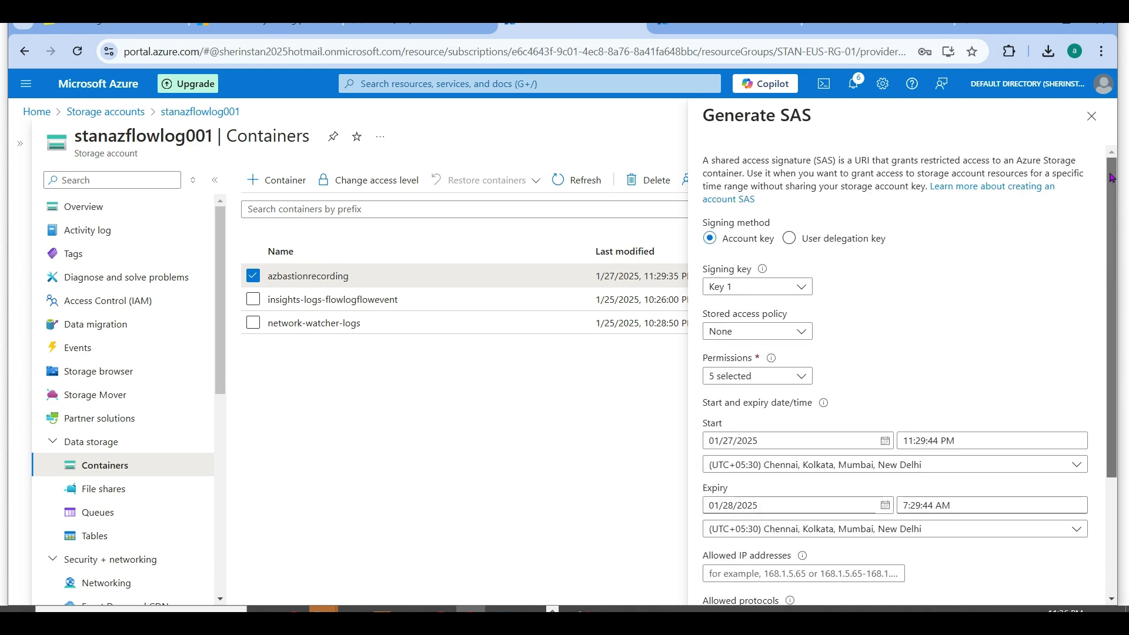
pyautogui.click(1092, 116)
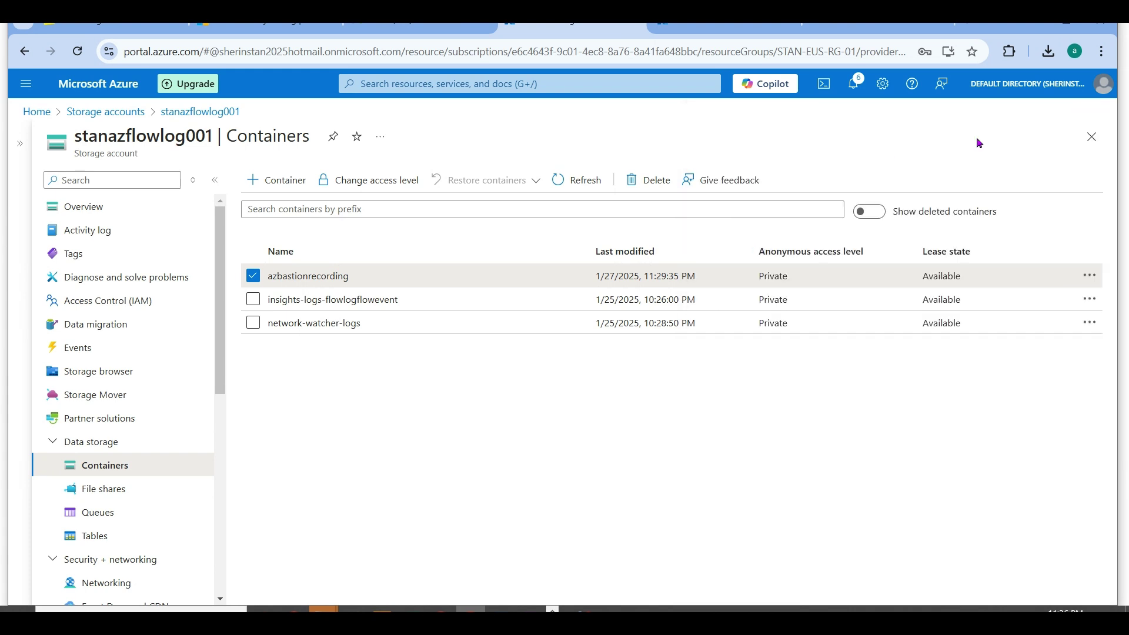
pyautogui.click(571, 180)
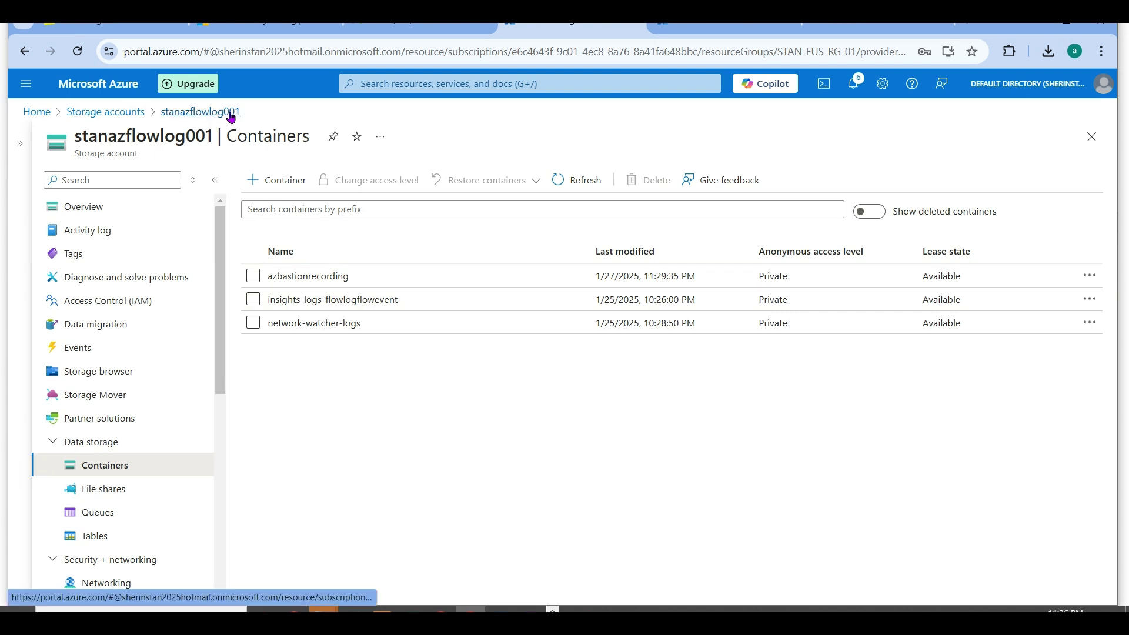
# Open the Resource sharing (CORS) settings of the stanazflowlog001 storage account.
pyautogui.moveTo(223, 321); pyautogui.dragTo(234, 424)
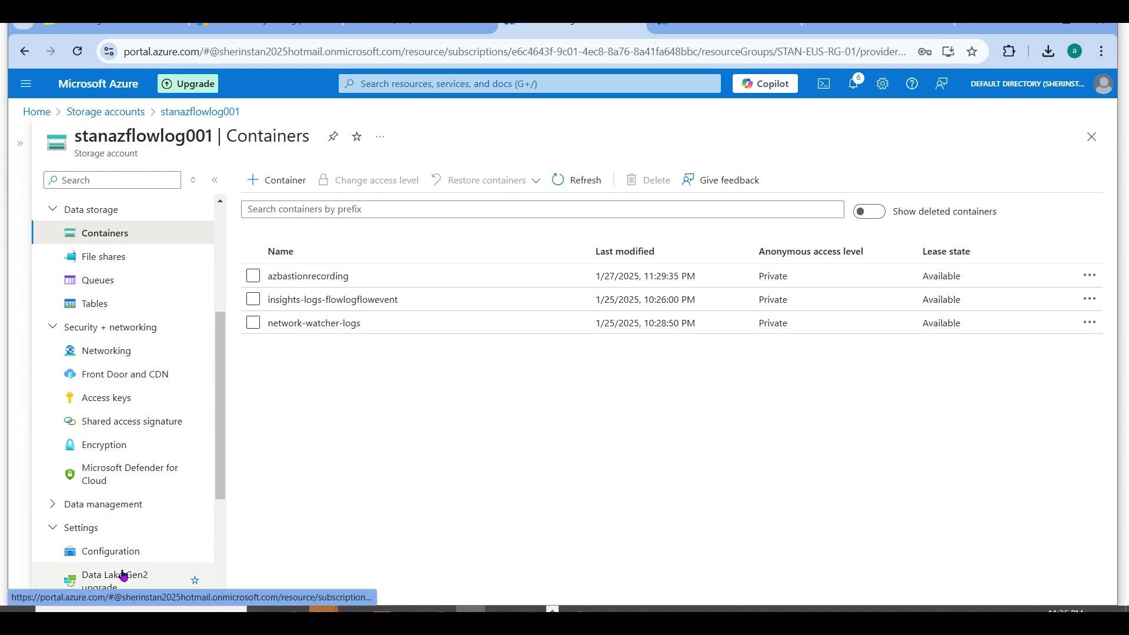
pyautogui.moveTo(217, 464); pyautogui.dragTo(224, 528)
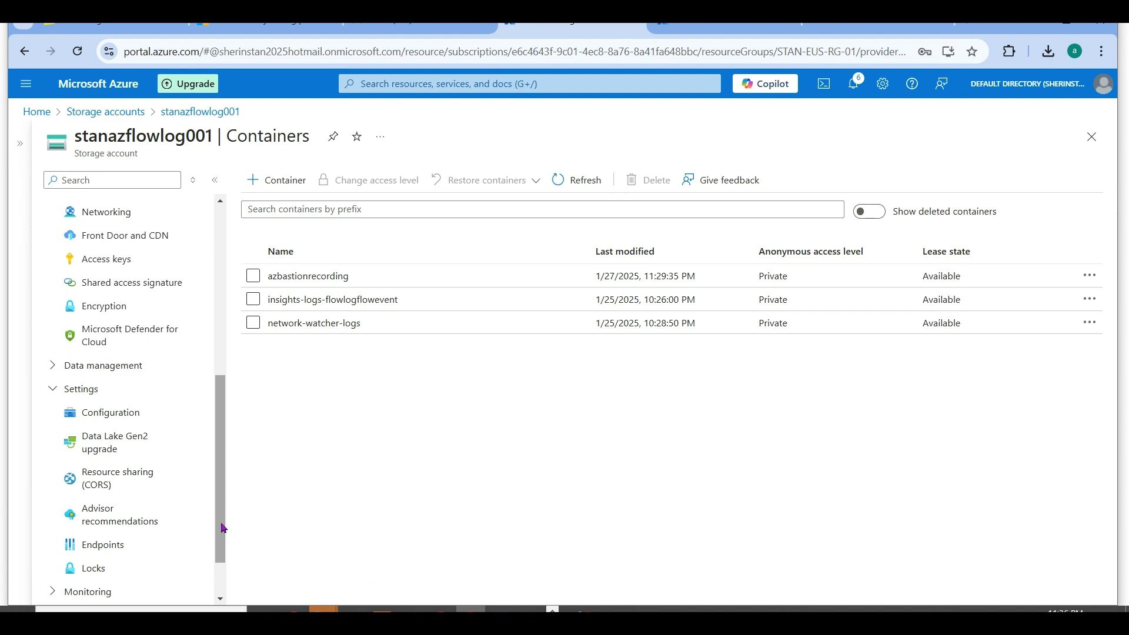
pyautogui.click(187, 476)
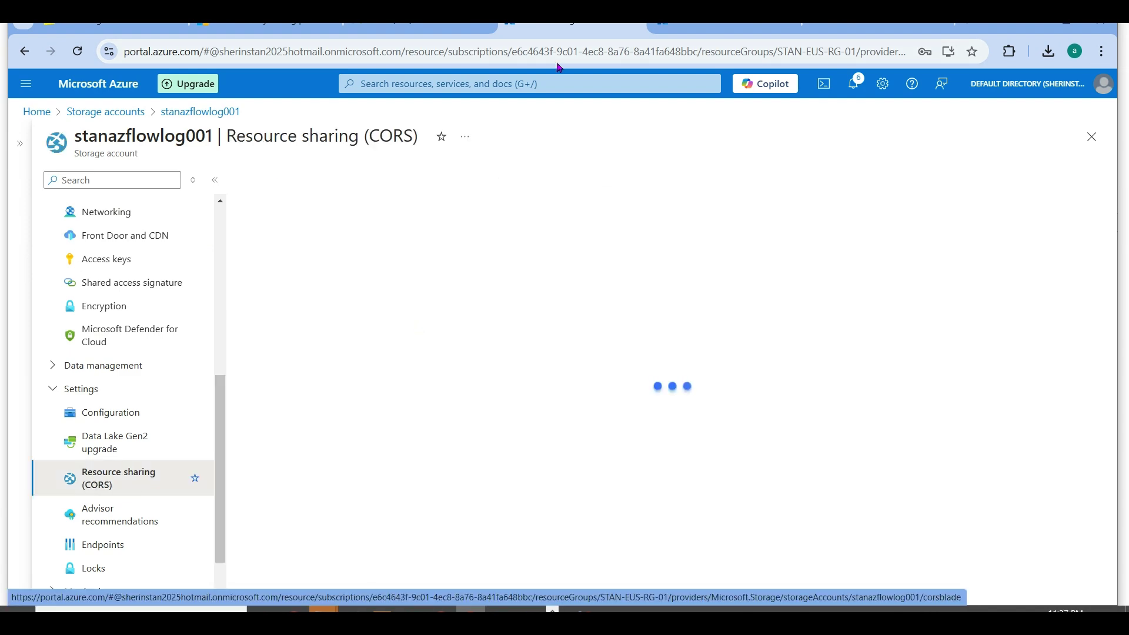
# Switch to the other portal tab and open eusbastion01's overview from the Bastions list.
pyautogui.click(693, 23)
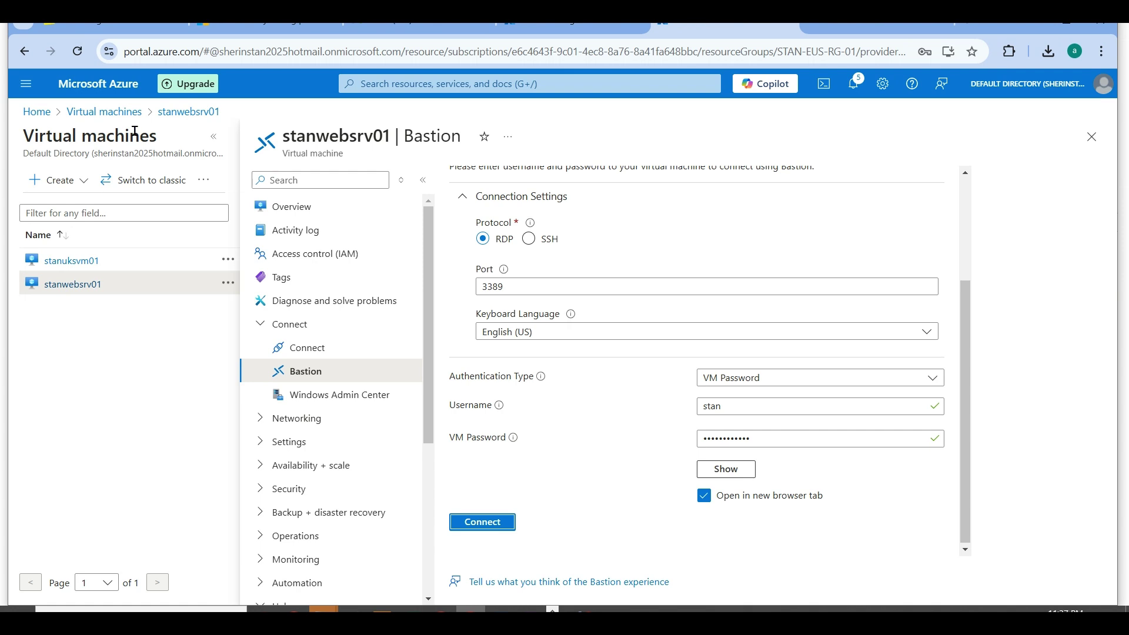
pyautogui.click(101, 125)
pyautogui.click(36, 112)
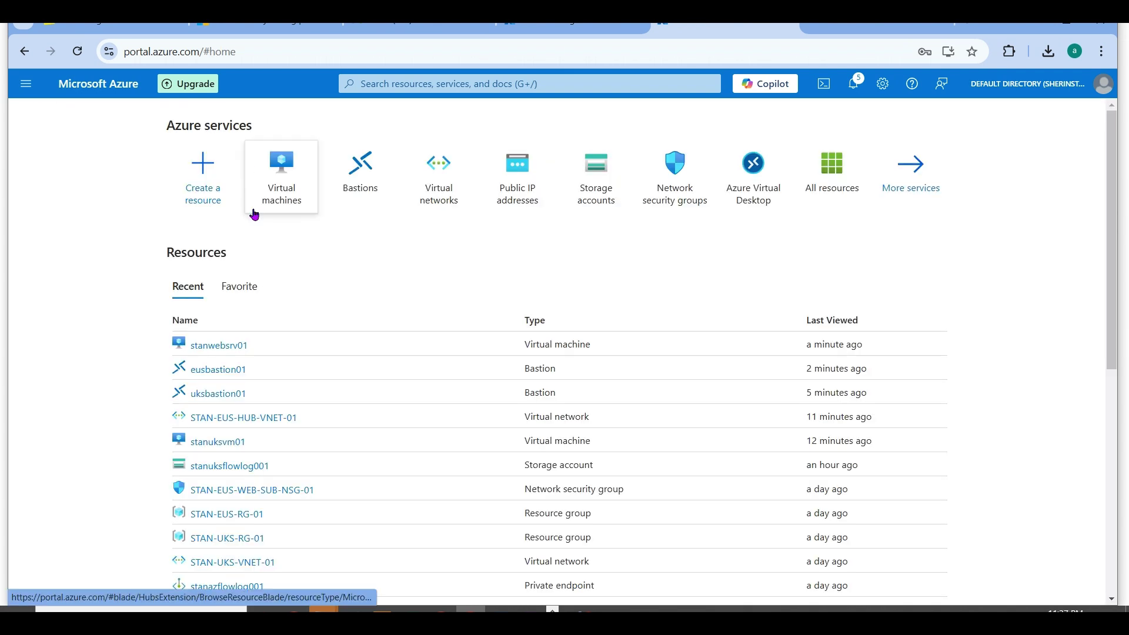
pyautogui.click(344, 176)
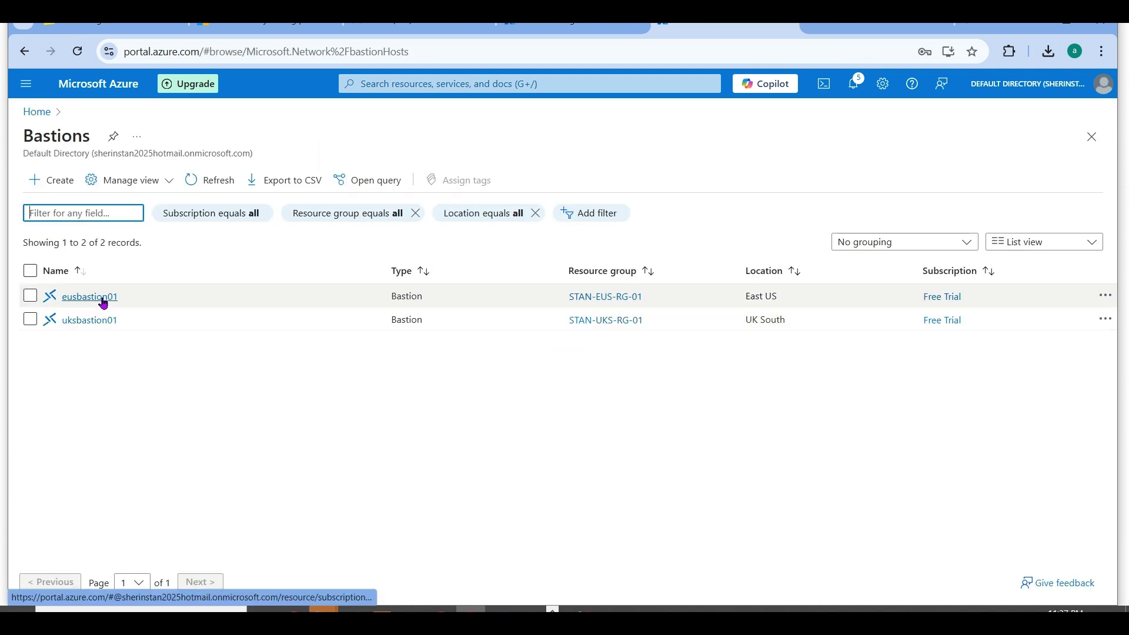
pyautogui.click(103, 301)
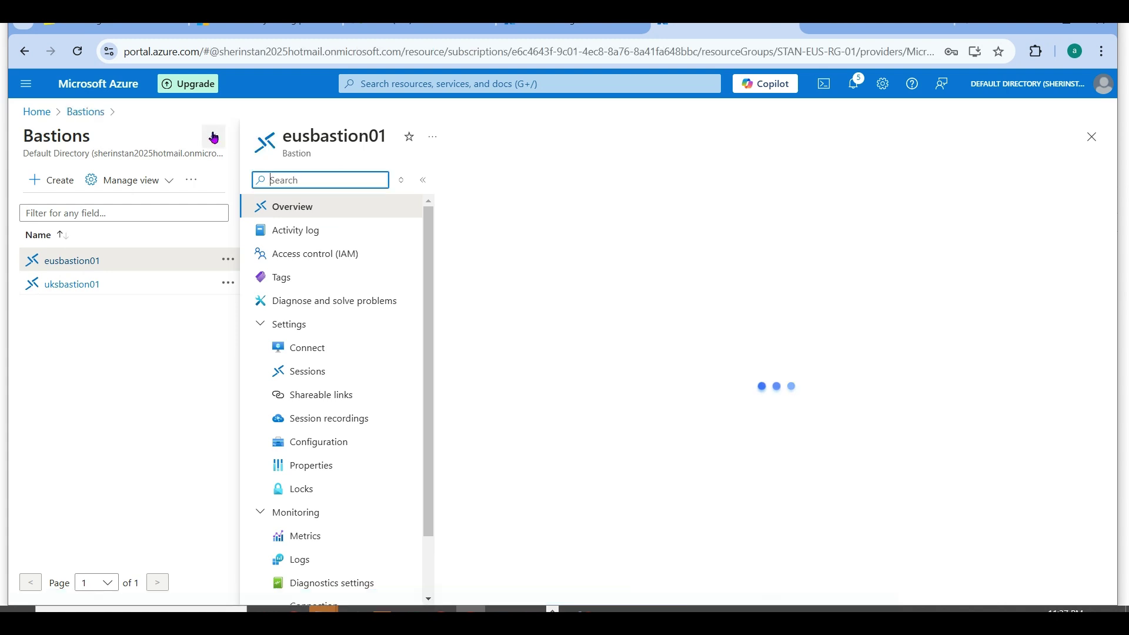
pyautogui.click(214, 137)
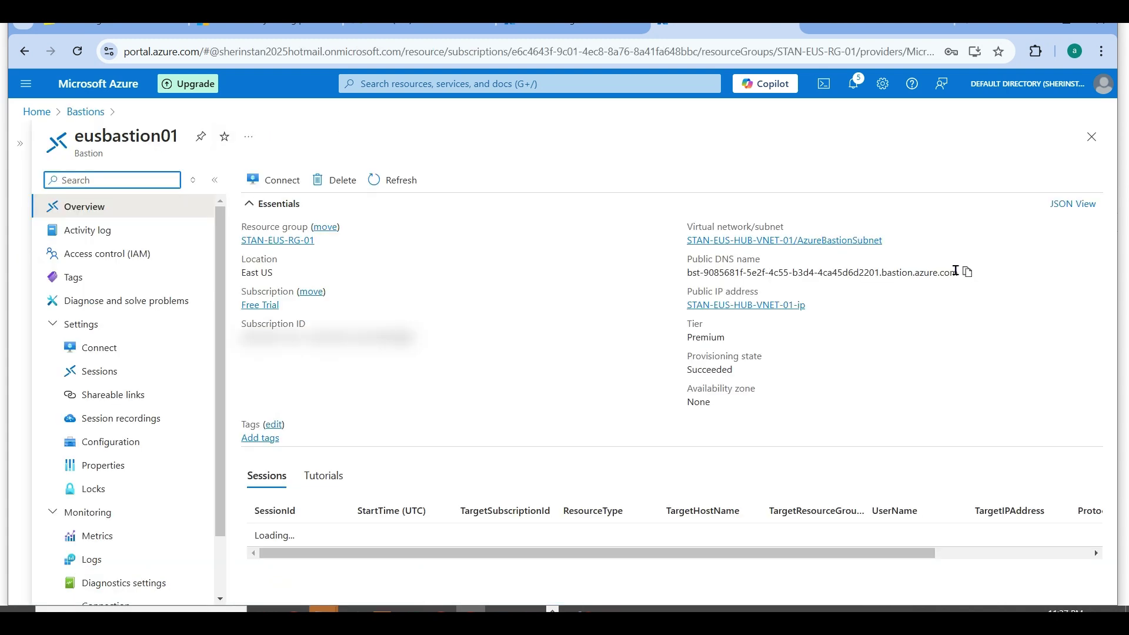
# Look through eusbastion01's properties and copy its public DNS name from the overview.
pyautogui.click(967, 274)
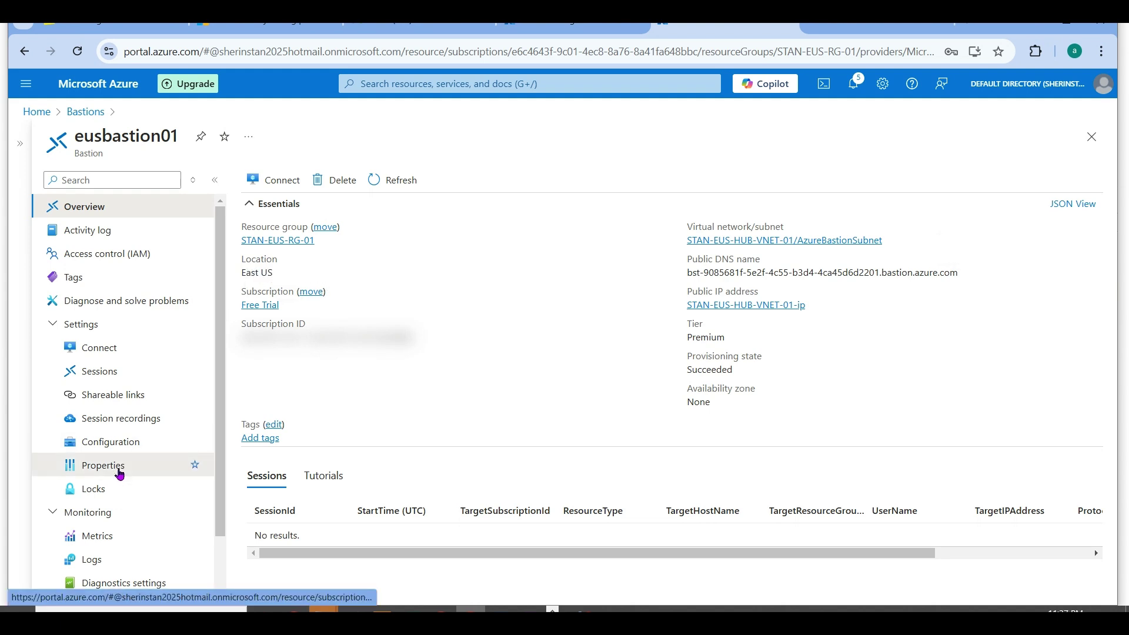
pyautogui.click(131, 465)
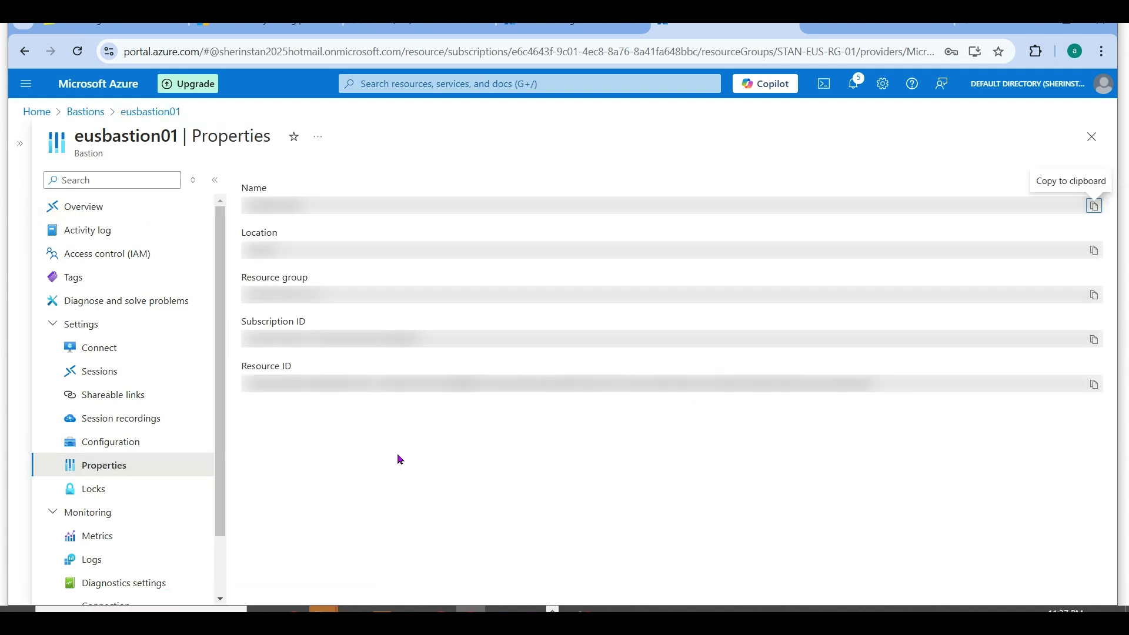
pyautogui.click(107, 210)
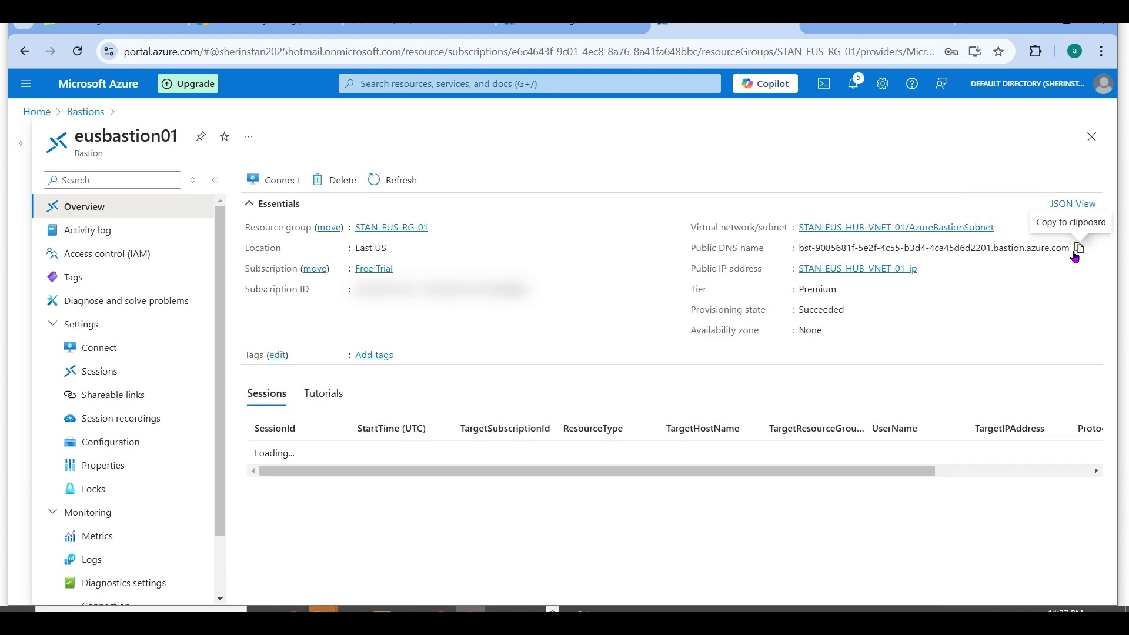
pyautogui.click(1082, 253)
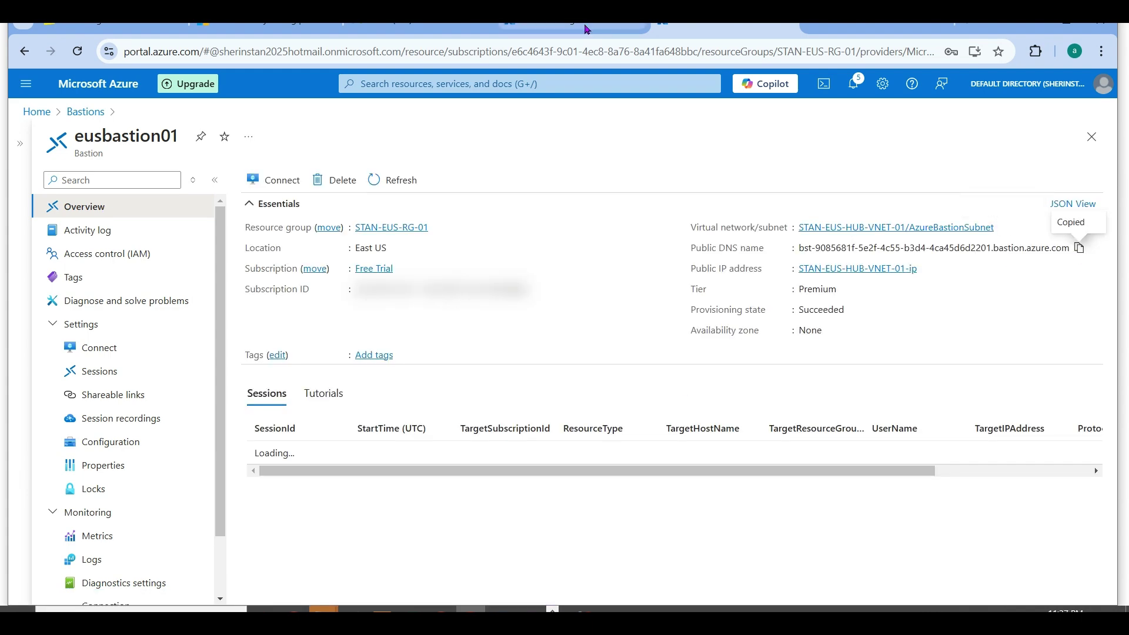
pyautogui.hotkey('ctrl', 'shift', 'Tab')
pyautogui.click(331, 399)
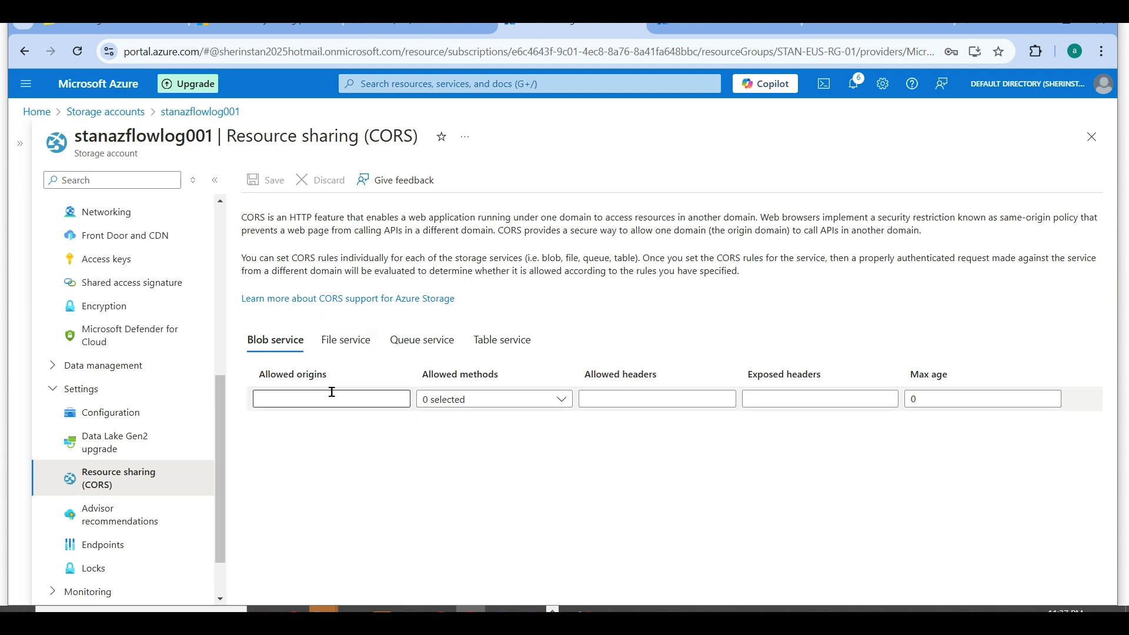
pyautogui.hotkey('ctrl', 'v')
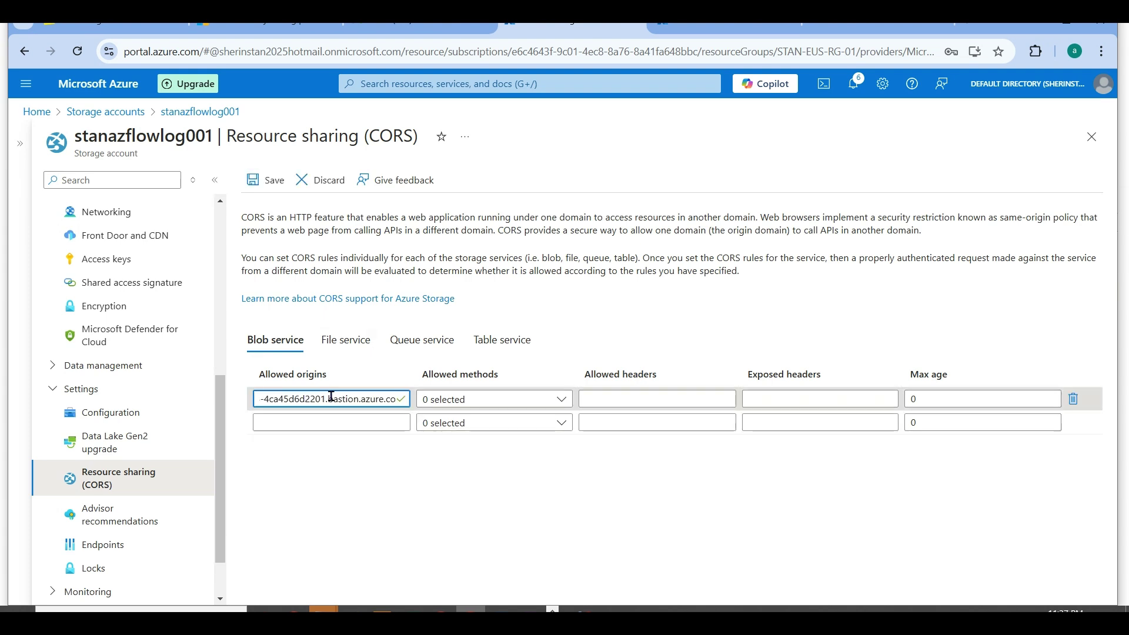
pyautogui.press('Home')
pyautogui.write('https')
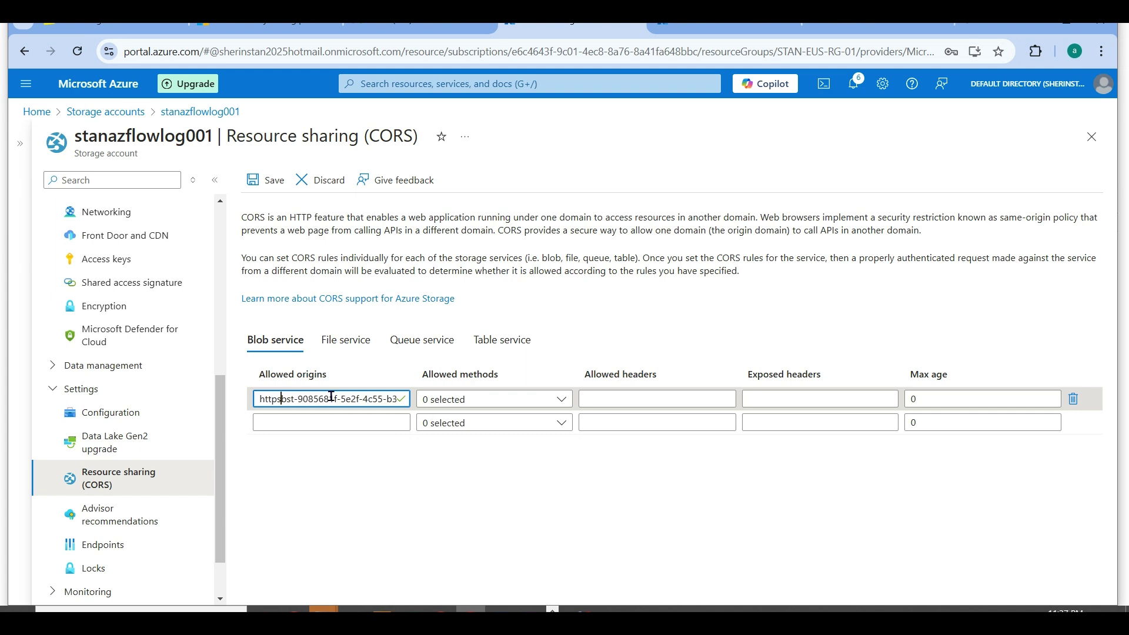
pyautogui.write('://')
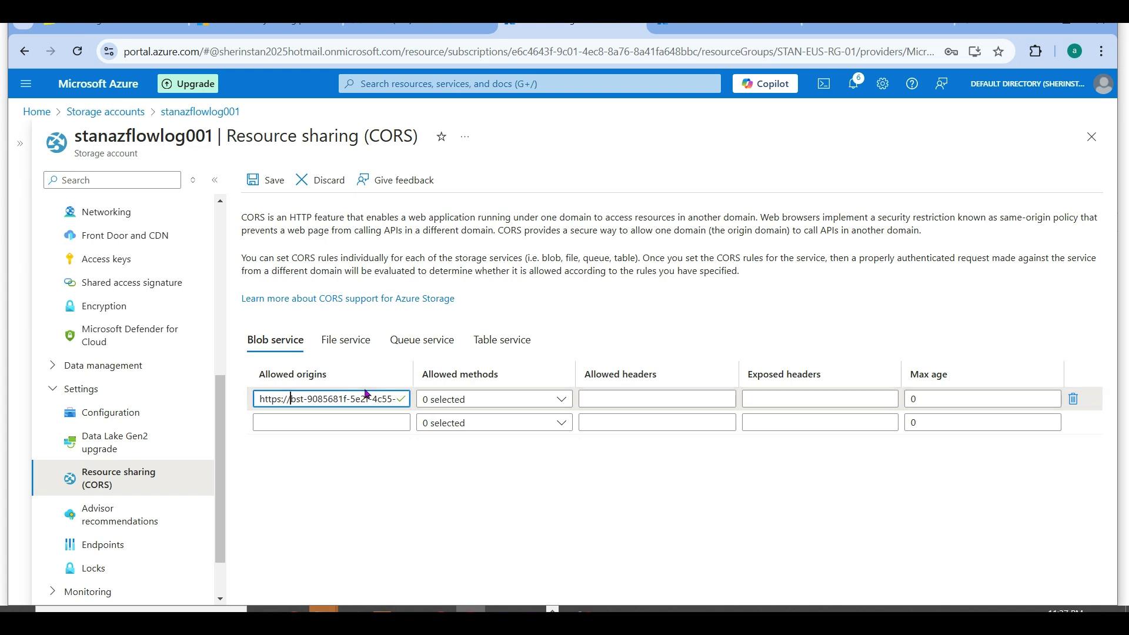
# Allow the GET and POST methods in the Blob service CORS rule of stanazflowlog001.
pyautogui.click(550, 400)
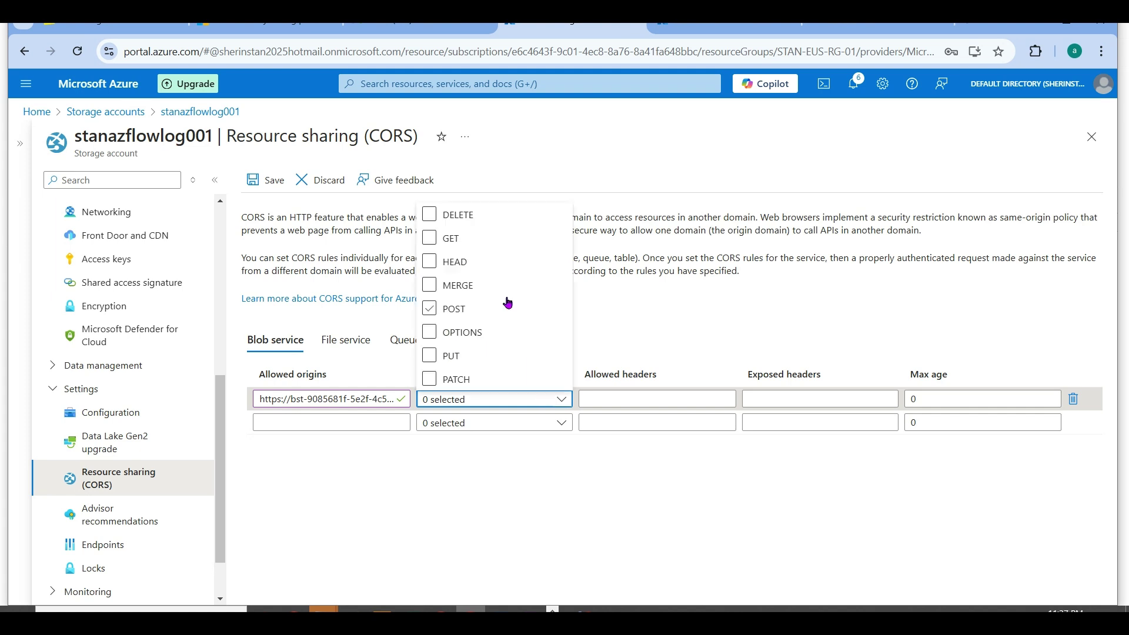
pyautogui.click(451, 309)
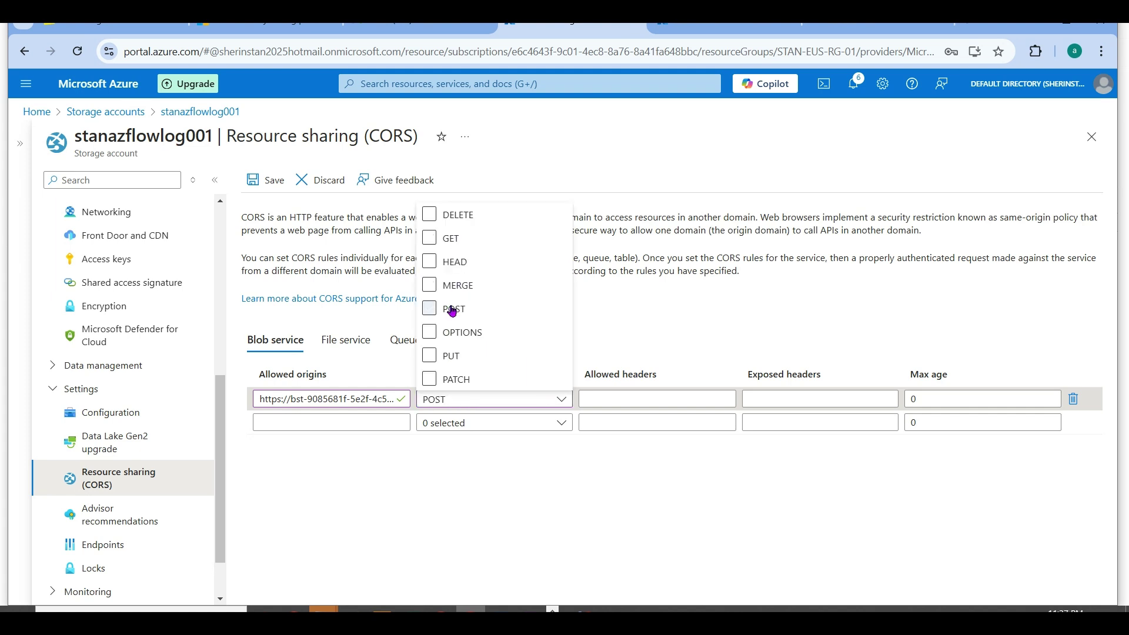
pyautogui.click(435, 247)
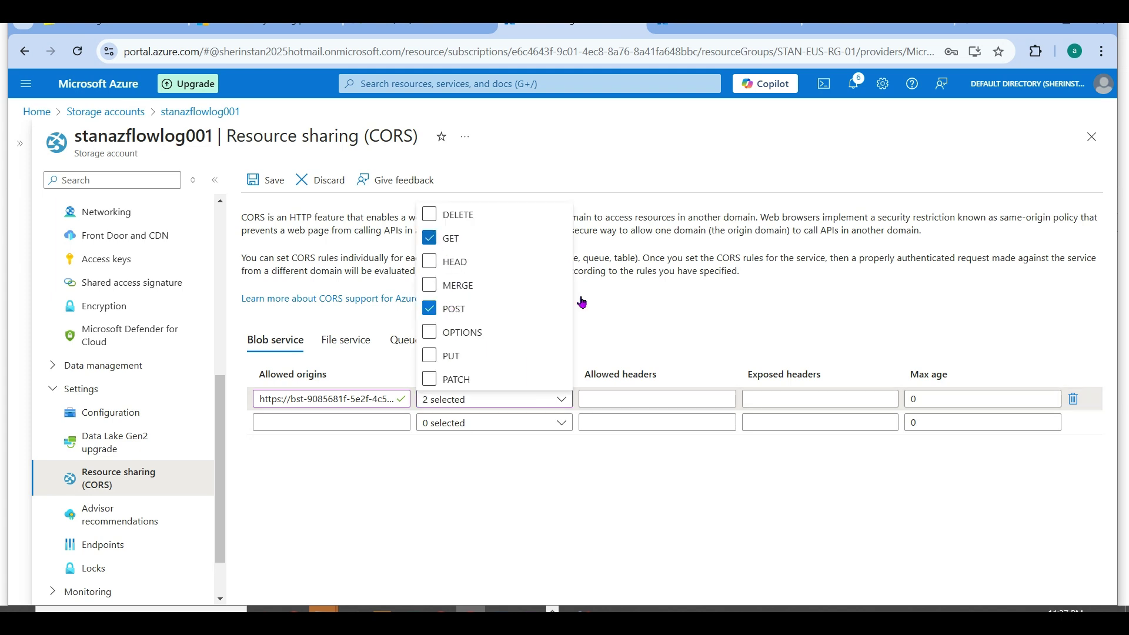
pyautogui.click(654, 513)
# Set the Blob service CORS rule's max age to 1000, leave both header fields empty, and save the rules.
pyautogui.moveTo(927, 398); pyautogui.dragTo(853, 401)
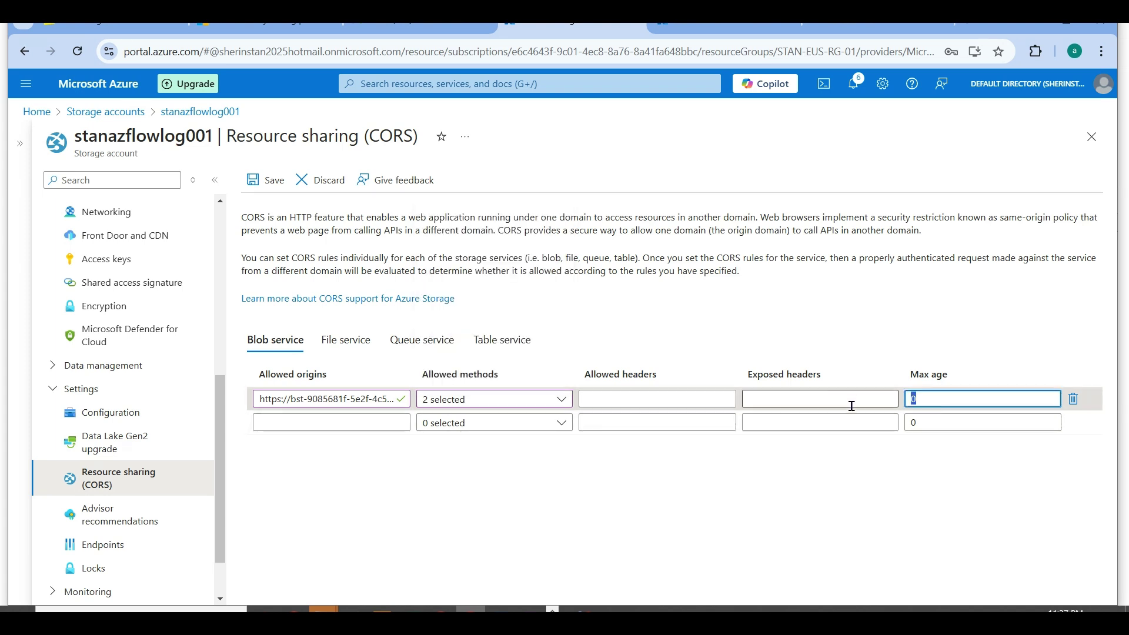
pyautogui.click(852, 406)
pyautogui.write('100')
pyautogui.press('Tab')
pyautogui.write('1000')
pyautogui.click(263, 182)
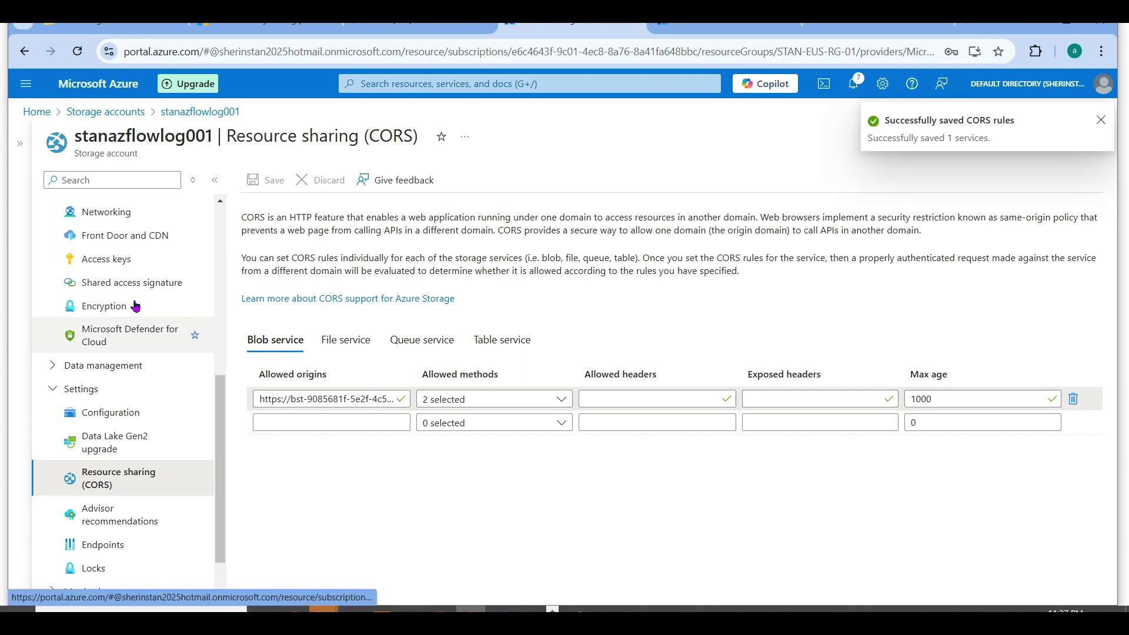
# Open the Generate SAS form for the azbastionrecording container in stanazflowlog001.
pyautogui.scroll(2, 135, 265)
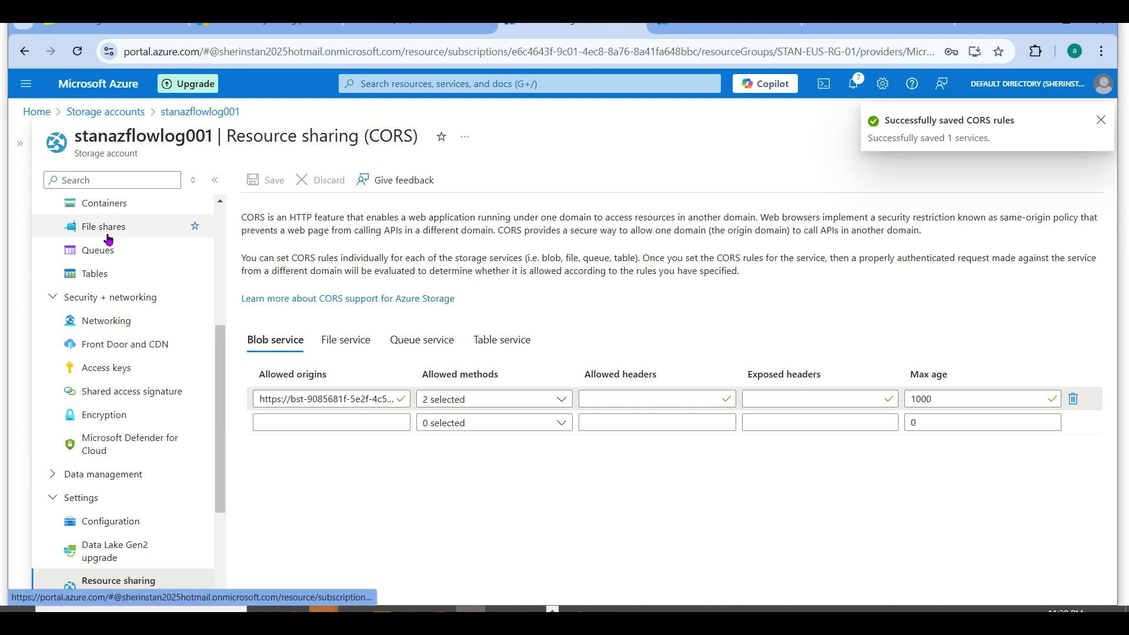
pyautogui.click(105, 203)
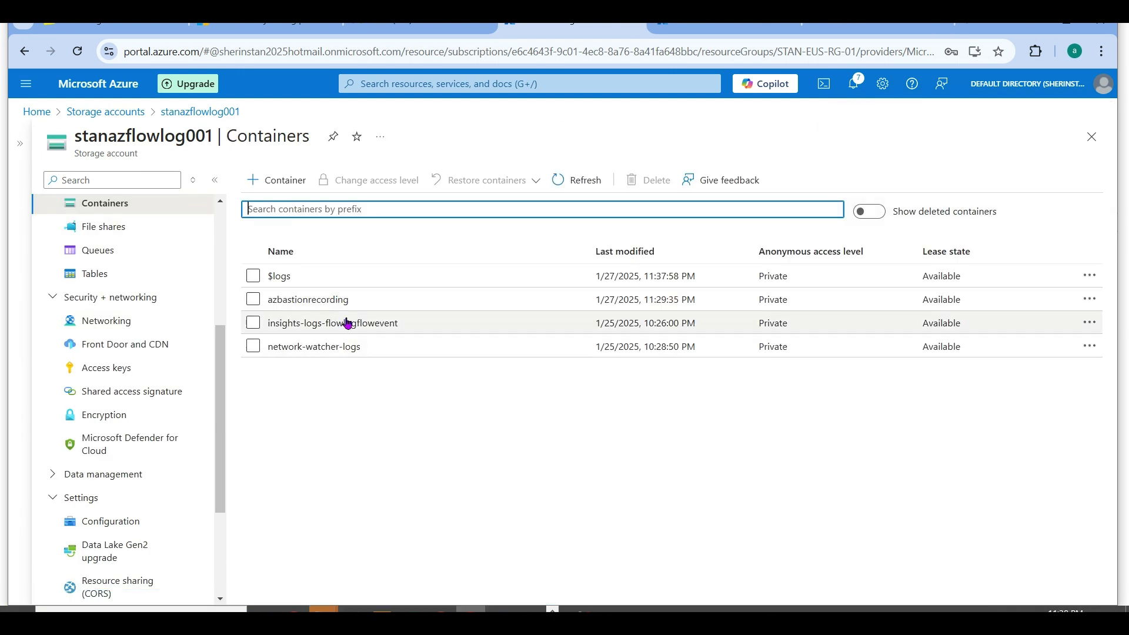
pyautogui.click(253, 299)
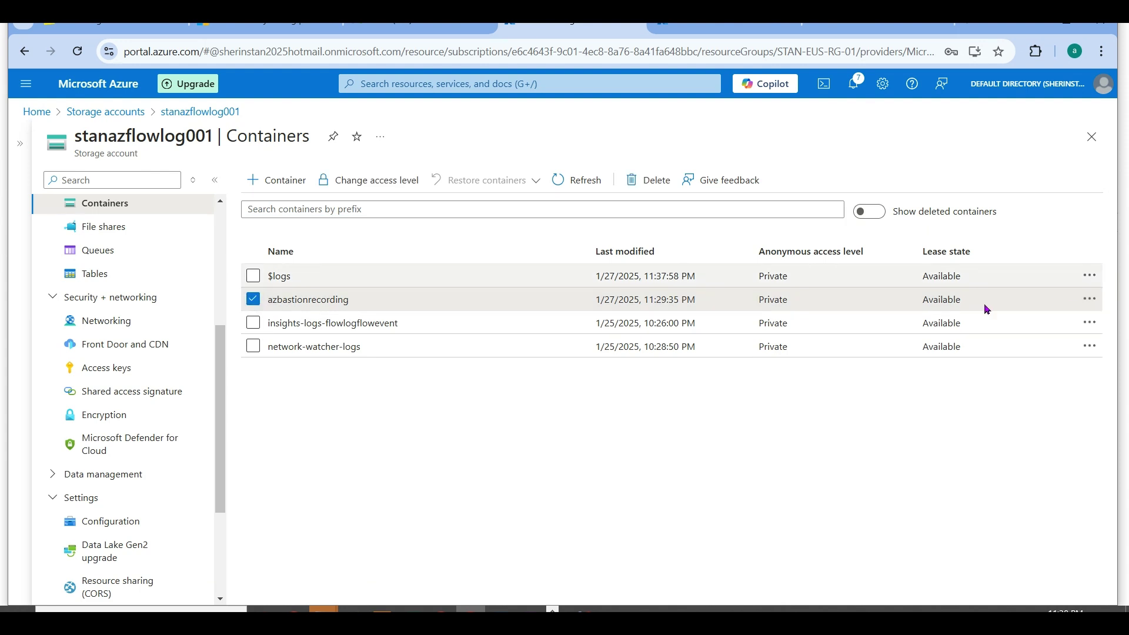
pyautogui.click(1090, 300)
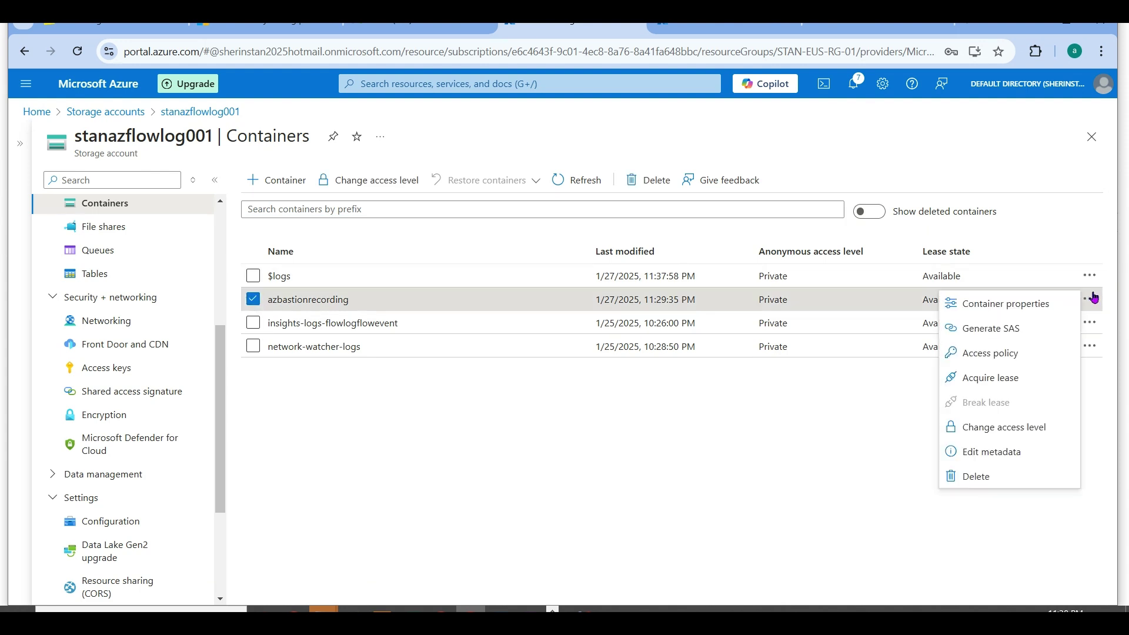
pyautogui.click(1023, 333)
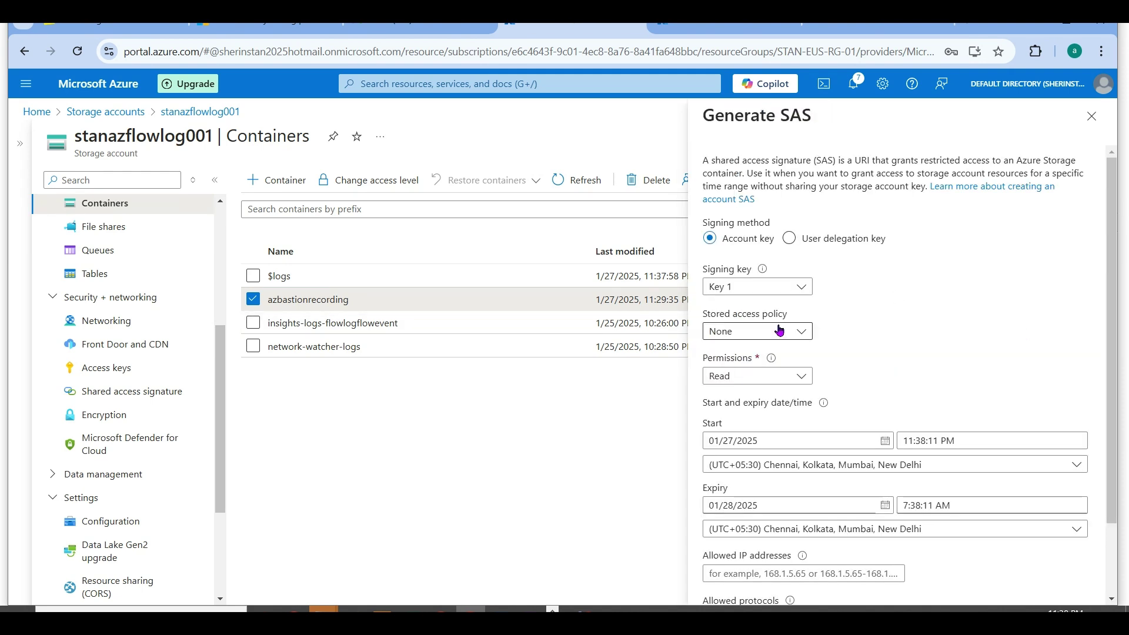
# Give the azbastionrecording SAS the Read, Add, Create, Write and List permissions.
pyautogui.click(774, 379)
pyautogui.click(751, 428)
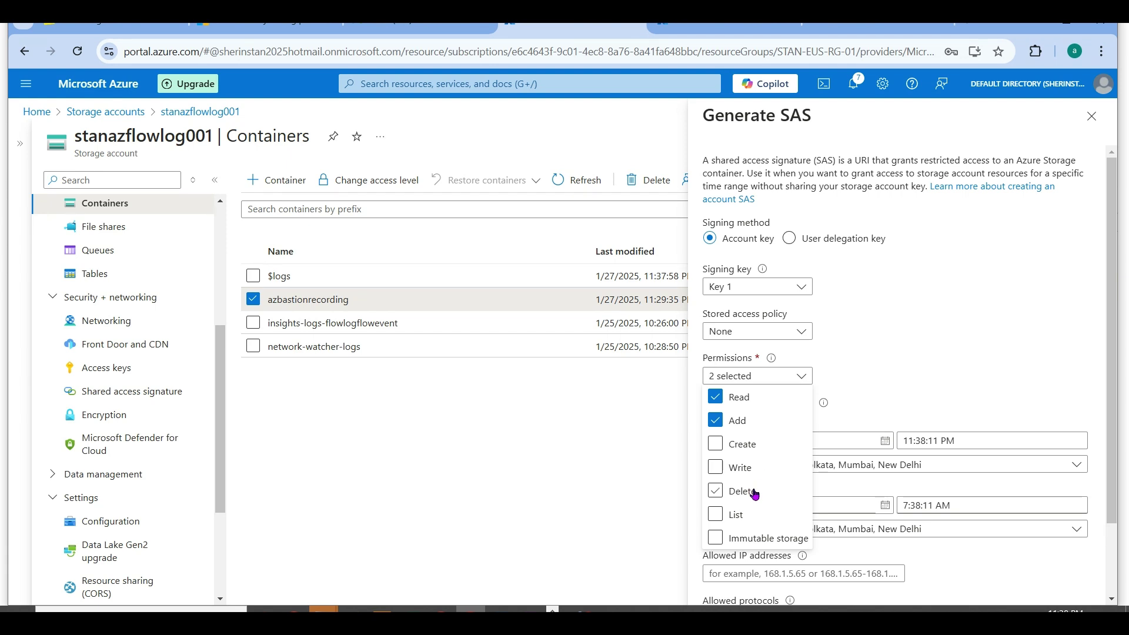
pyautogui.click(748, 447)
pyautogui.click(758, 518)
pyautogui.click(755, 468)
pyautogui.click(961, 344)
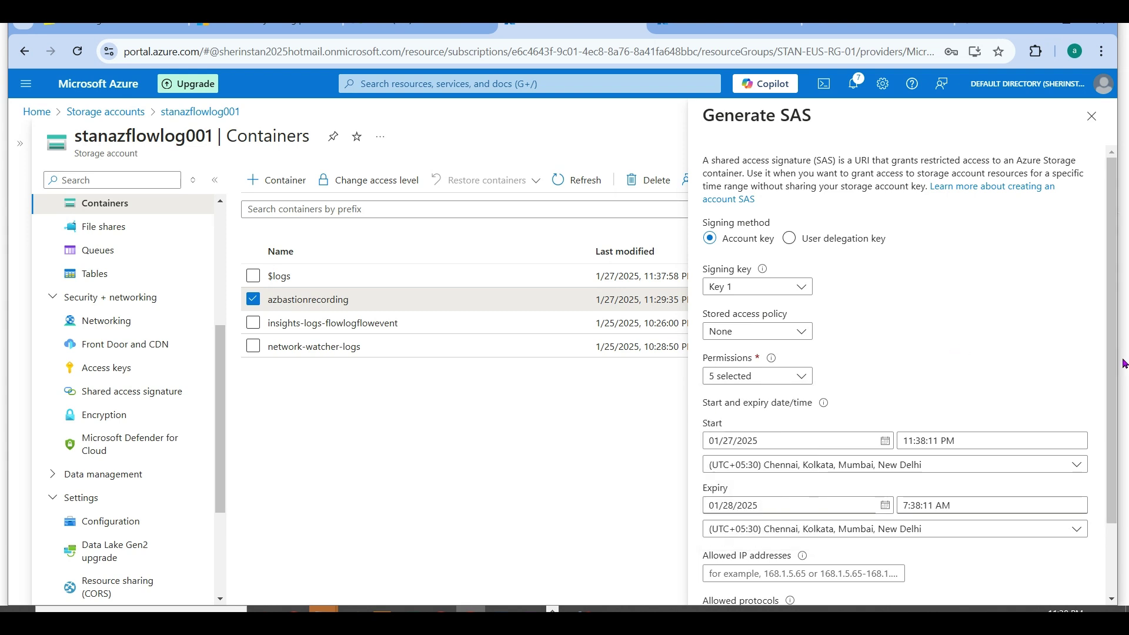
# Generate the SAS token and URL for azbastionrecording and copy the Blob SAS URL.
pyautogui.moveTo(1114, 369); pyautogui.dragTo(1112, 435)
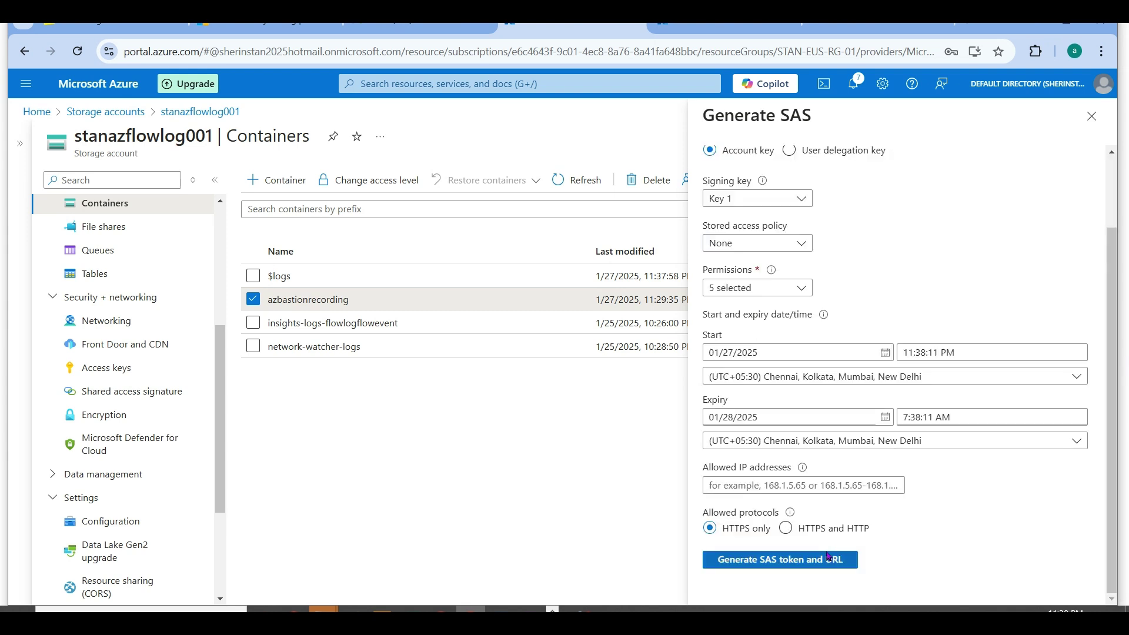
pyautogui.click(828, 557)
pyautogui.moveTo(1114, 507); pyautogui.dragTo(1115, 556)
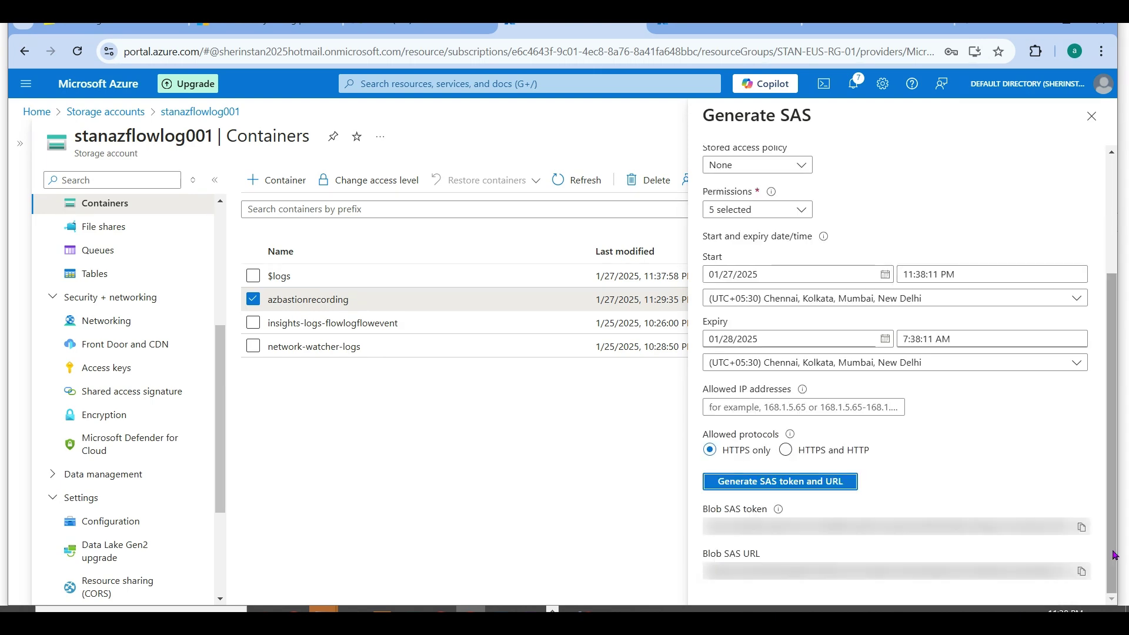
pyautogui.click(1081, 572)
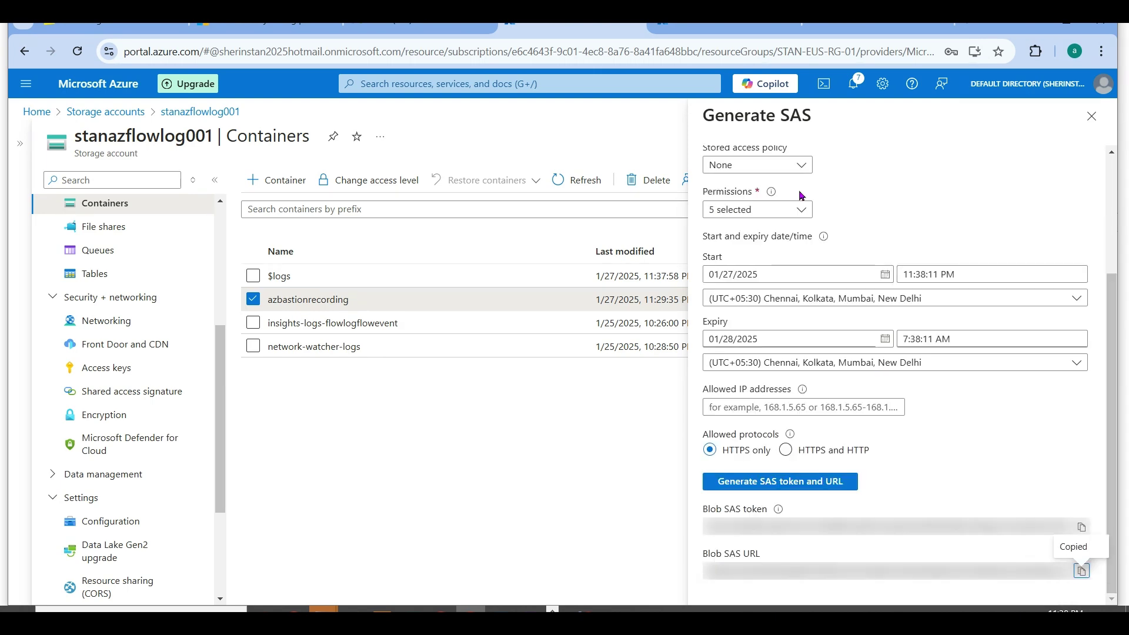
# In the other portal tab, open uksbastion01's Session recordings and view the SAS URL form, closing it without uploading anything.
pyautogui.click(684, 22)
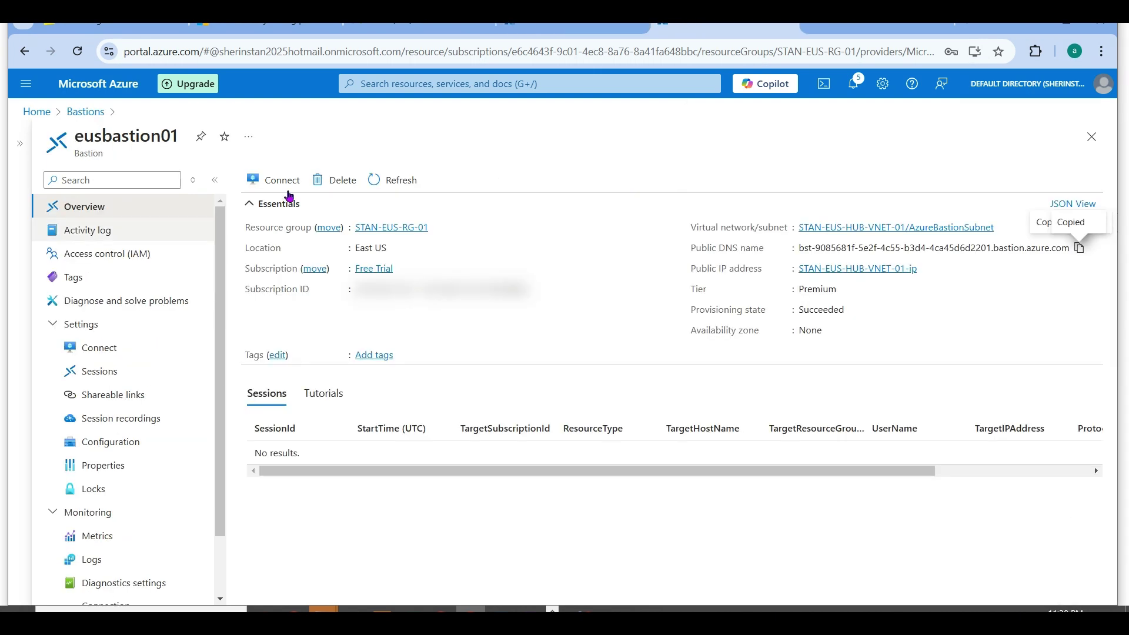
pyautogui.click(112, 423)
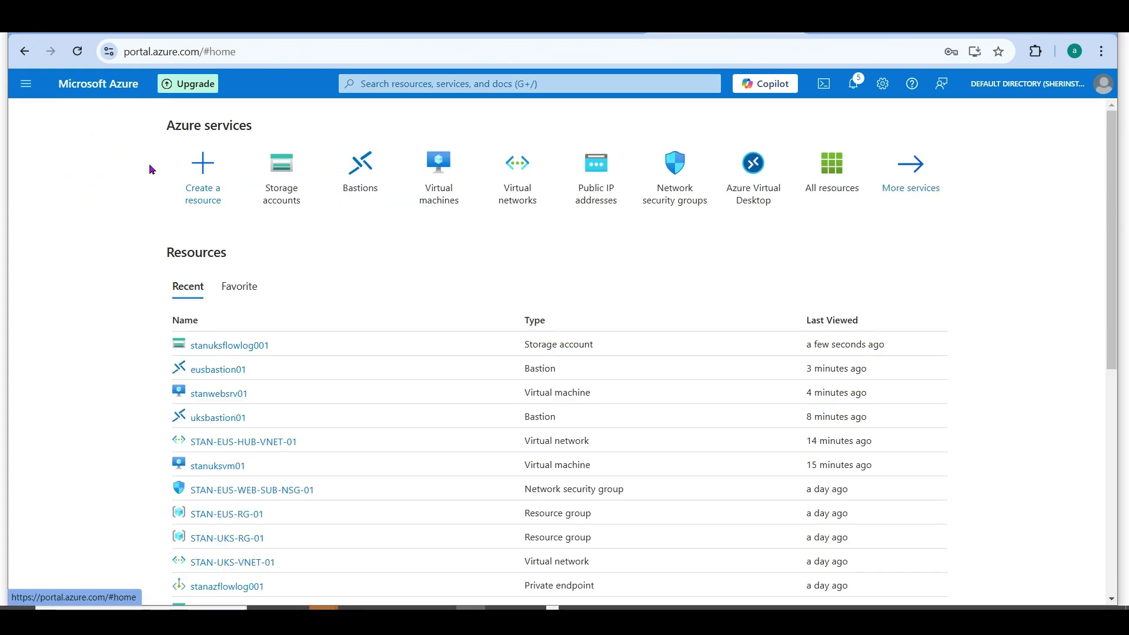
pyautogui.click(361, 189)
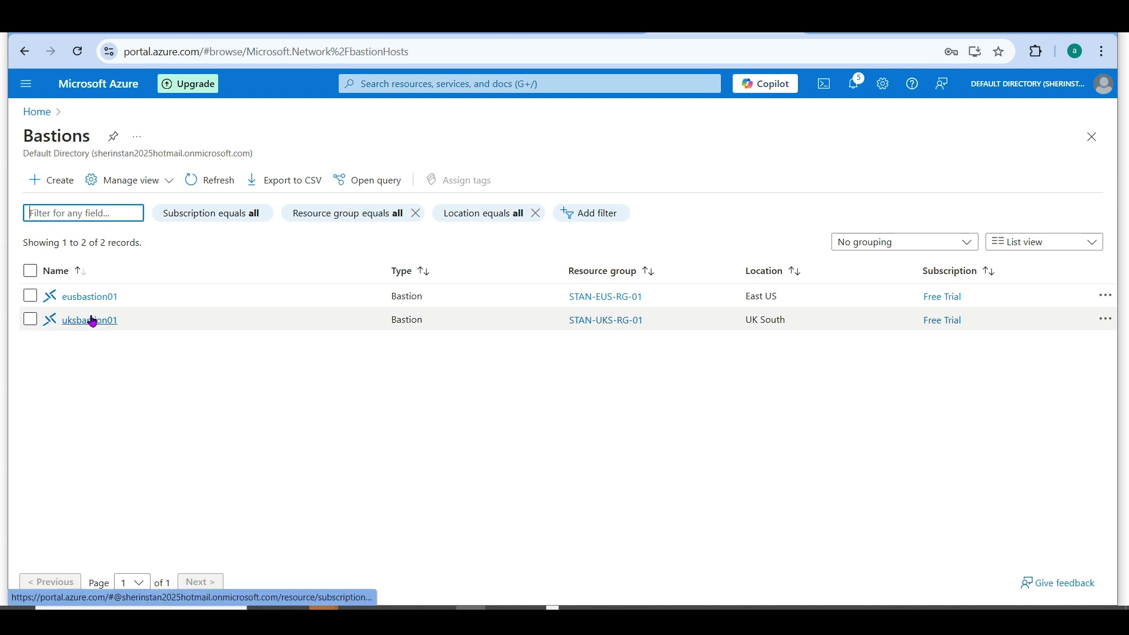
pyautogui.click(91, 320)
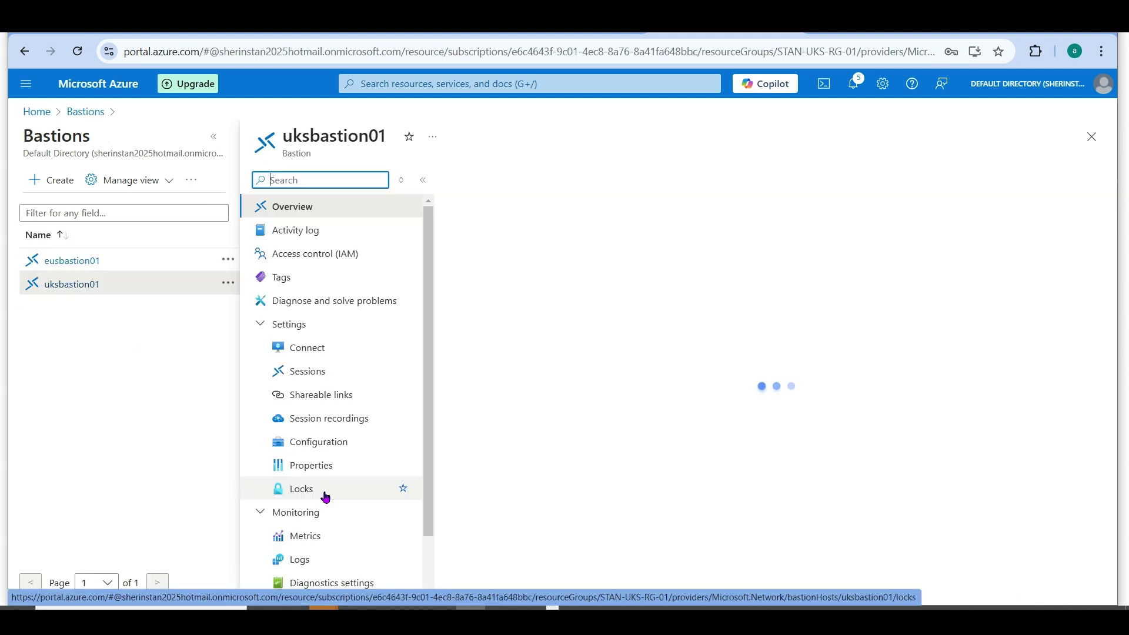
pyautogui.click(353, 418)
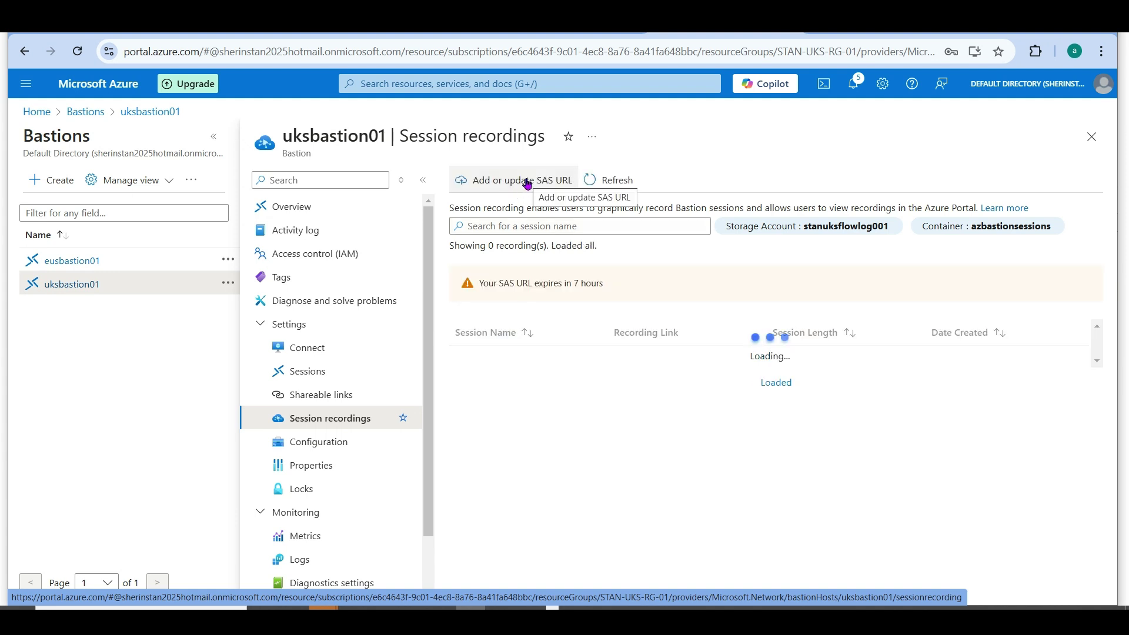
pyautogui.click(522, 179)
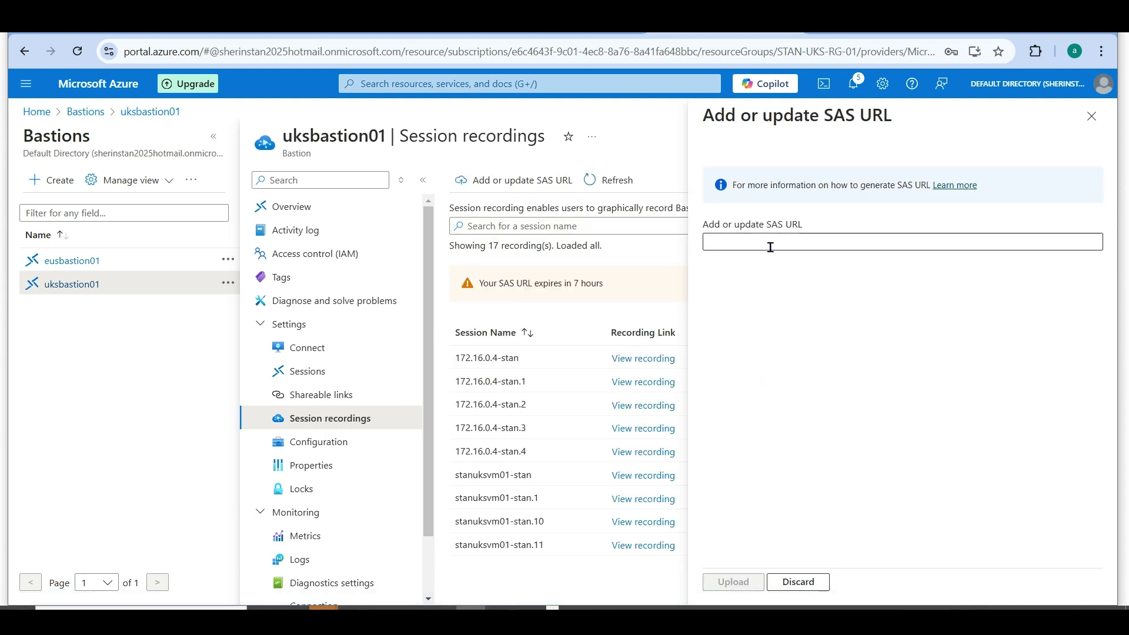
pyautogui.click(1091, 117)
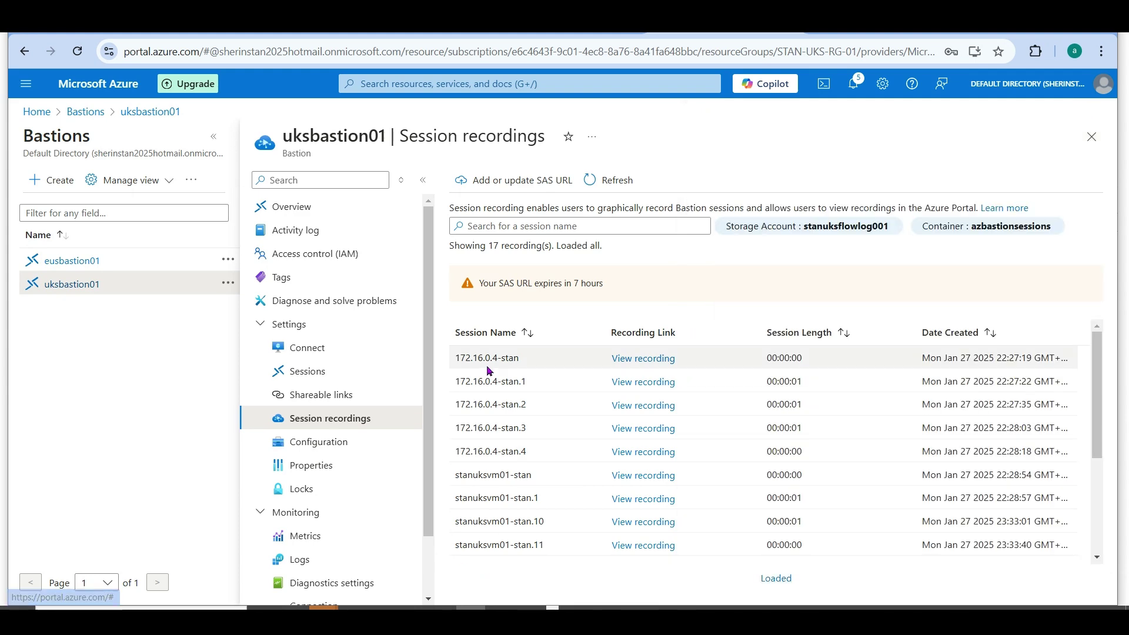
# Open the azbastionsessions container in the stanuksflowlog001 storage account.
pyautogui.click(37, 111)
pyautogui.click(356, 174)
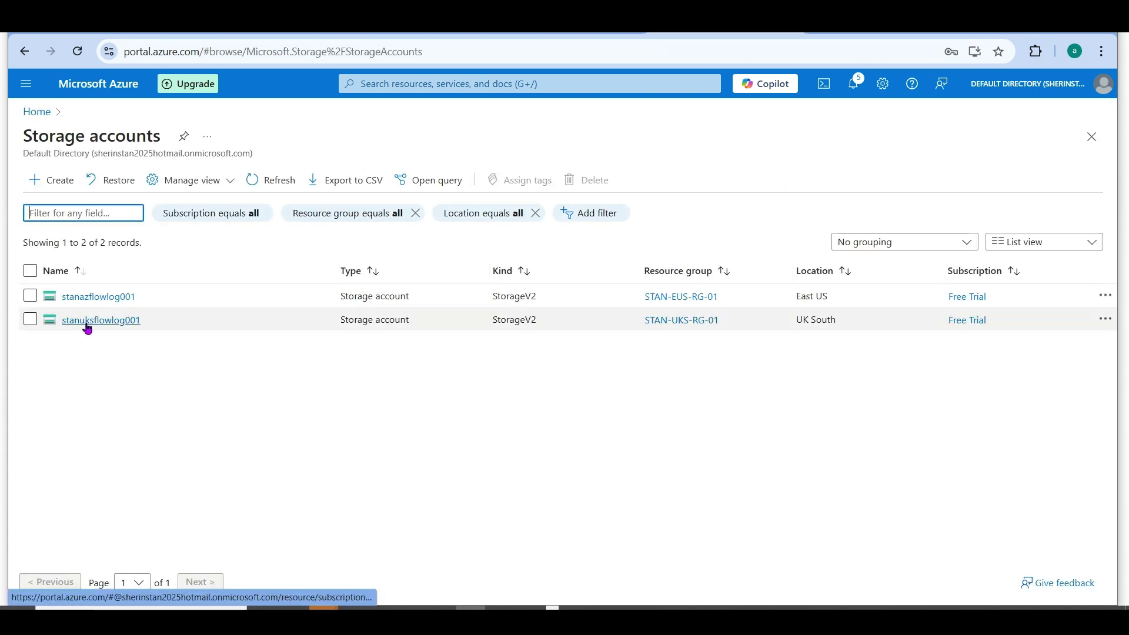
pyautogui.click(87, 324)
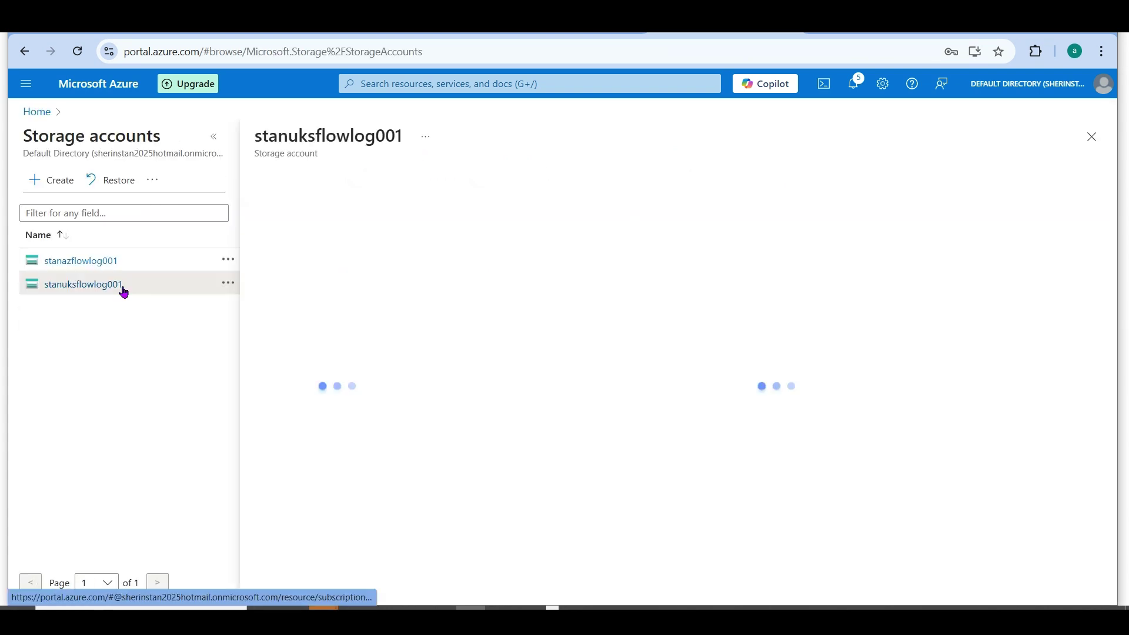
pyautogui.click(207, 136)
pyautogui.click(111, 464)
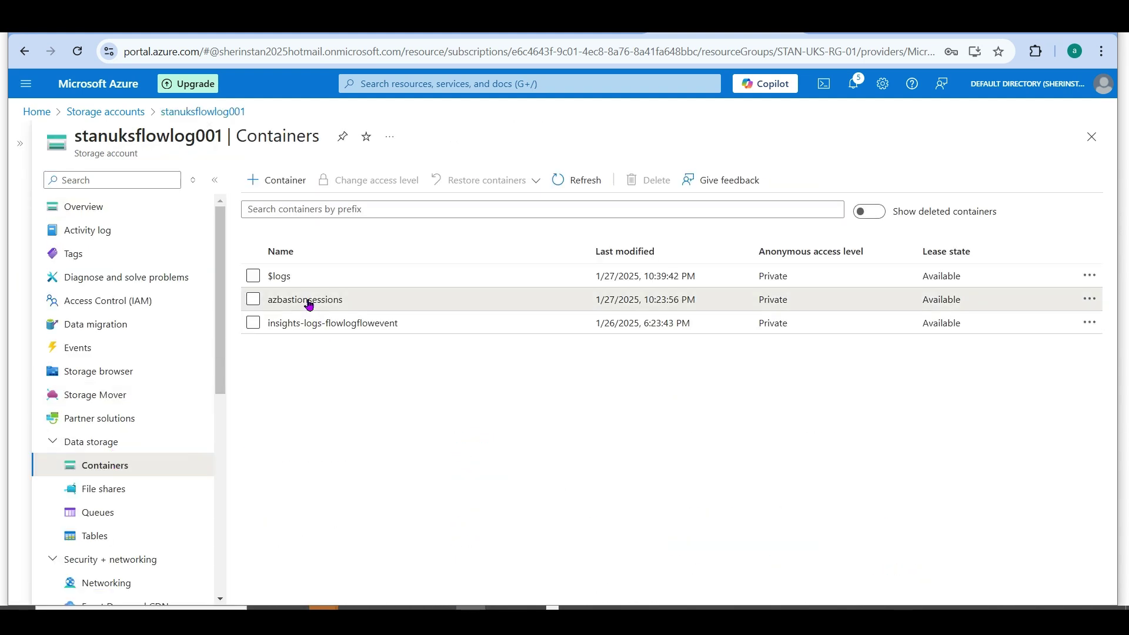
pyautogui.click(308, 300)
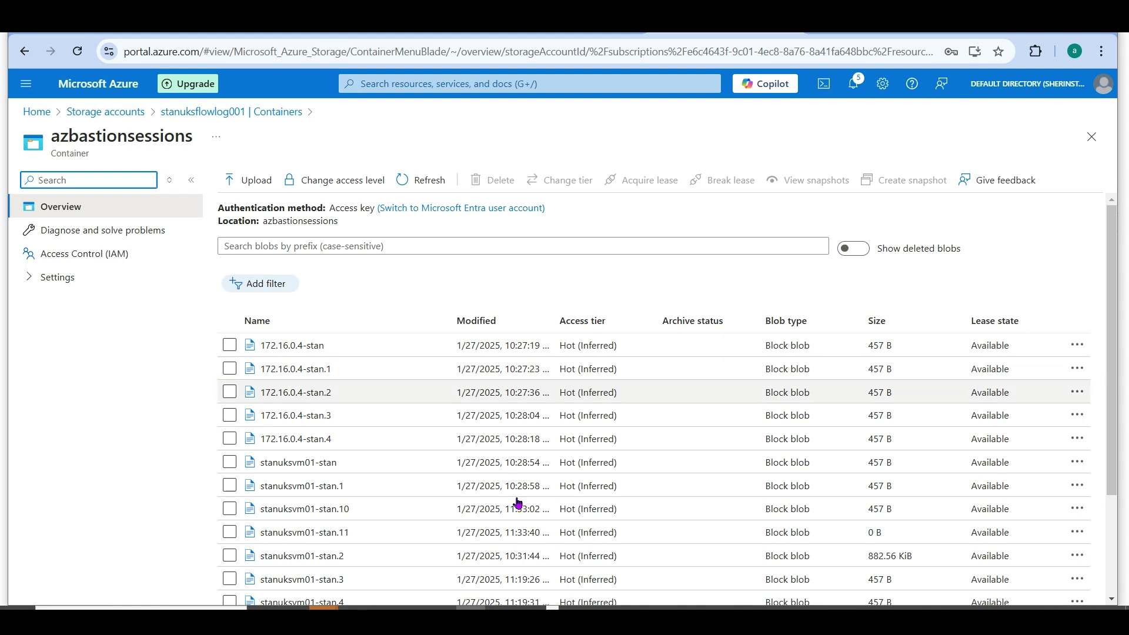
# Examine the blob sizes of the stanuksvm01 session recordings in the azbastionsessions container.
pyautogui.scroll(-3, 905, 546)
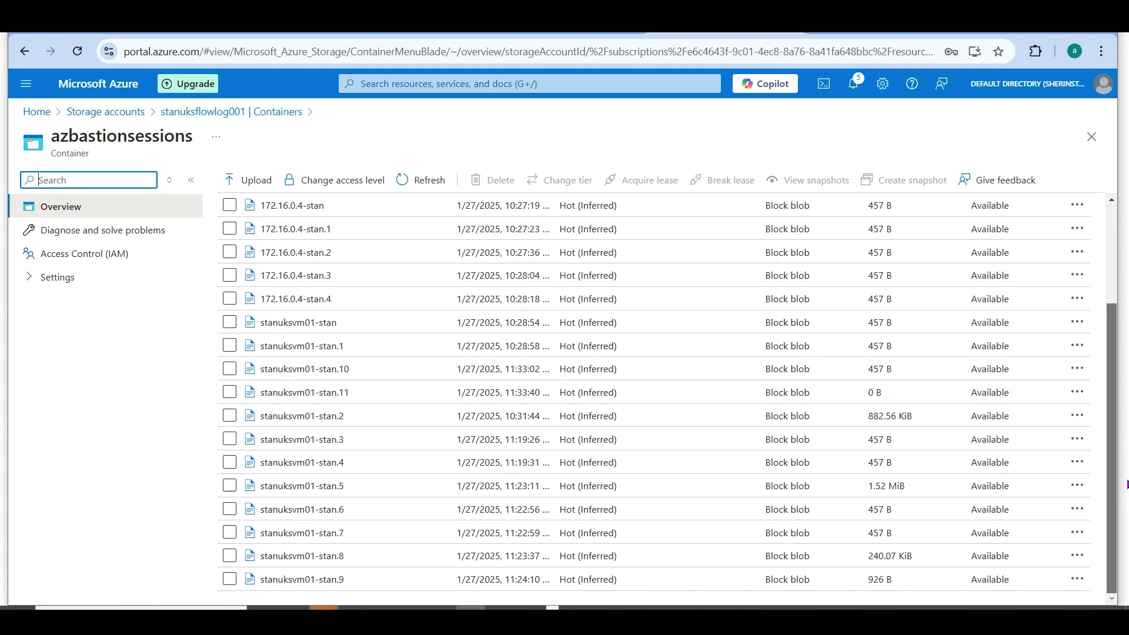
pyautogui.moveTo(896, 579); pyautogui.dragTo(857, 554)
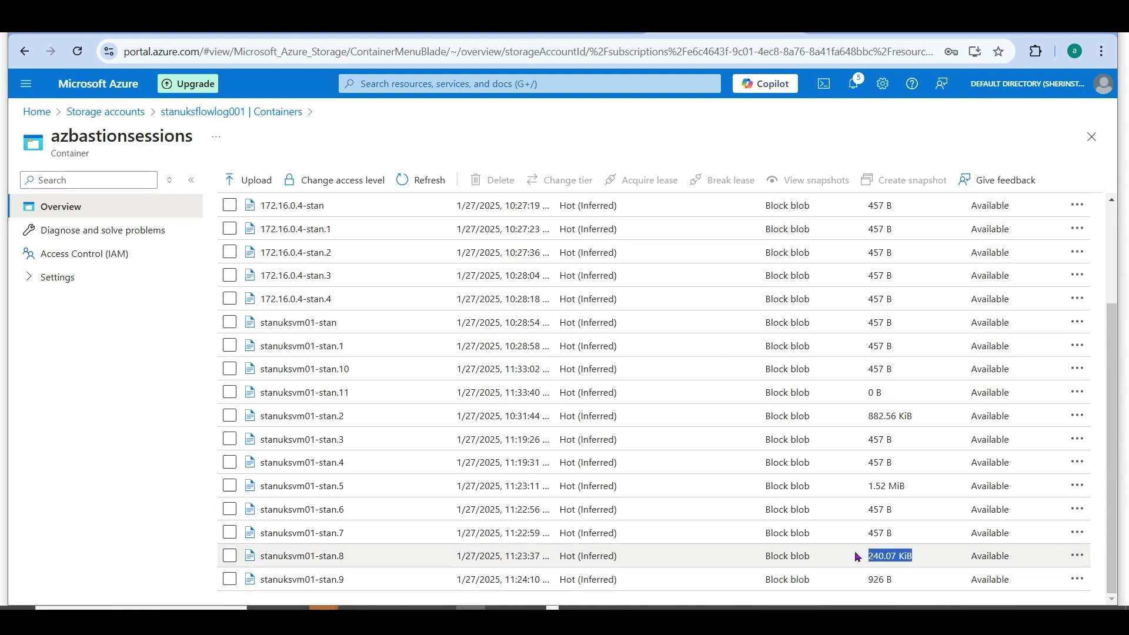
pyautogui.moveTo(905, 483); pyautogui.dragTo(858, 493)
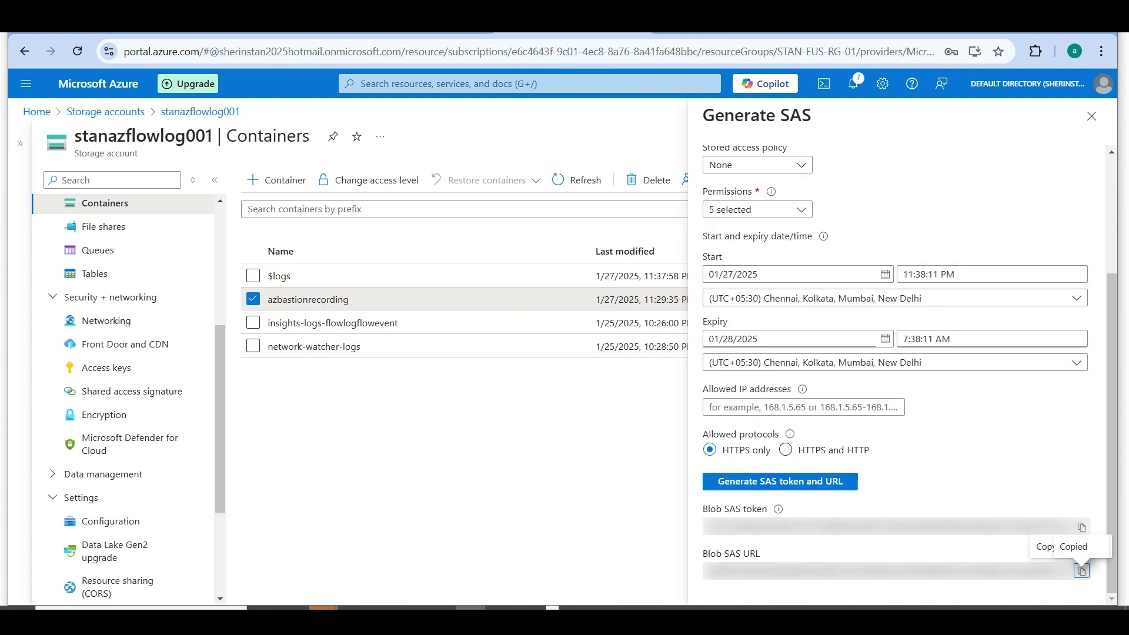
# Return to the tab with the Generate SAS form, open uksbastion01's Session recordings from there, and examine the recordings' session lengths.
pyautogui.click(38, 112)
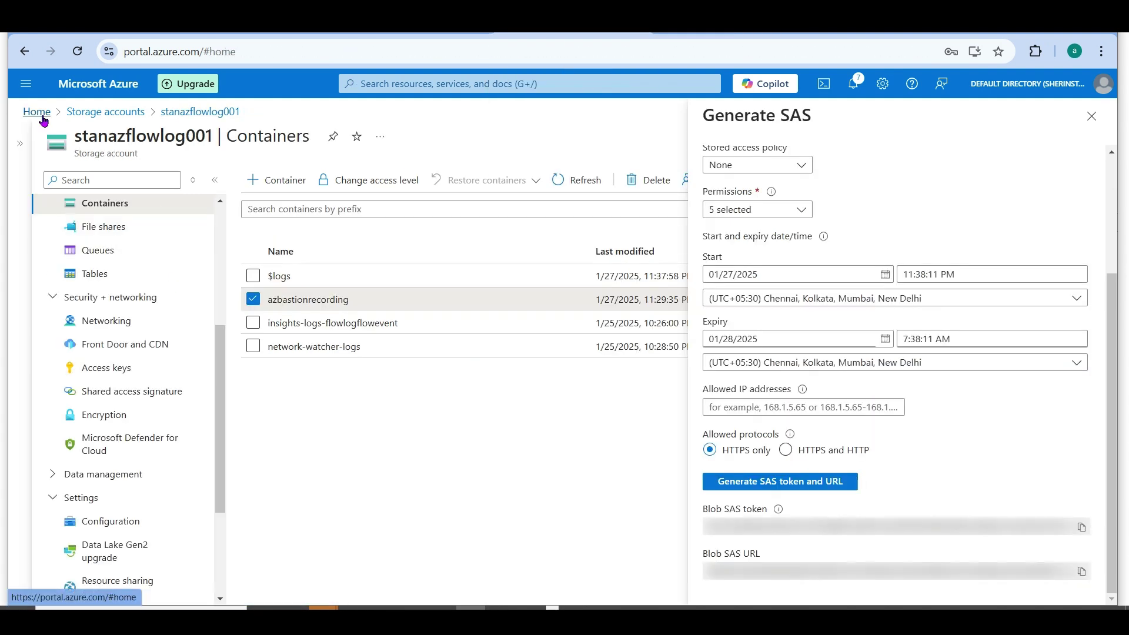
pyautogui.click(361, 184)
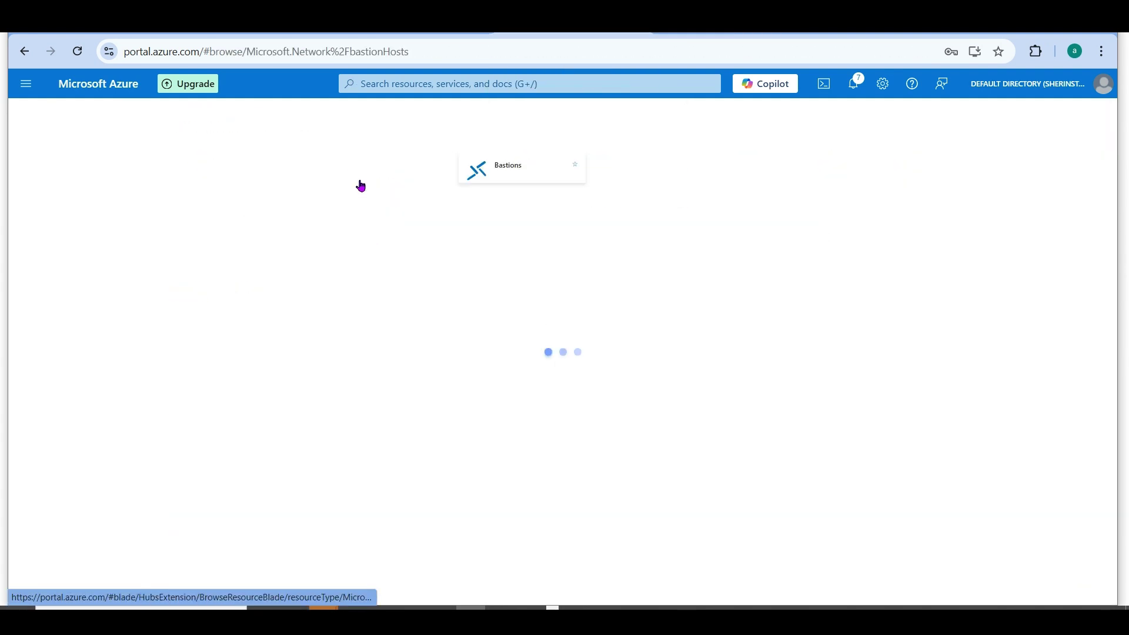
pyautogui.click(97, 321)
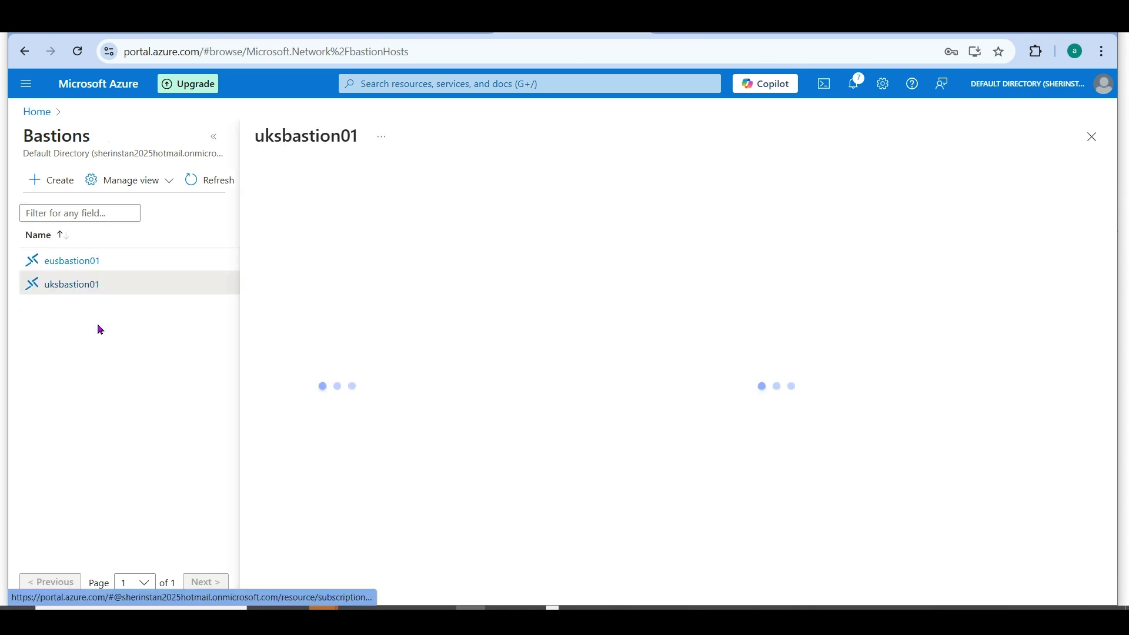
pyautogui.click(215, 142)
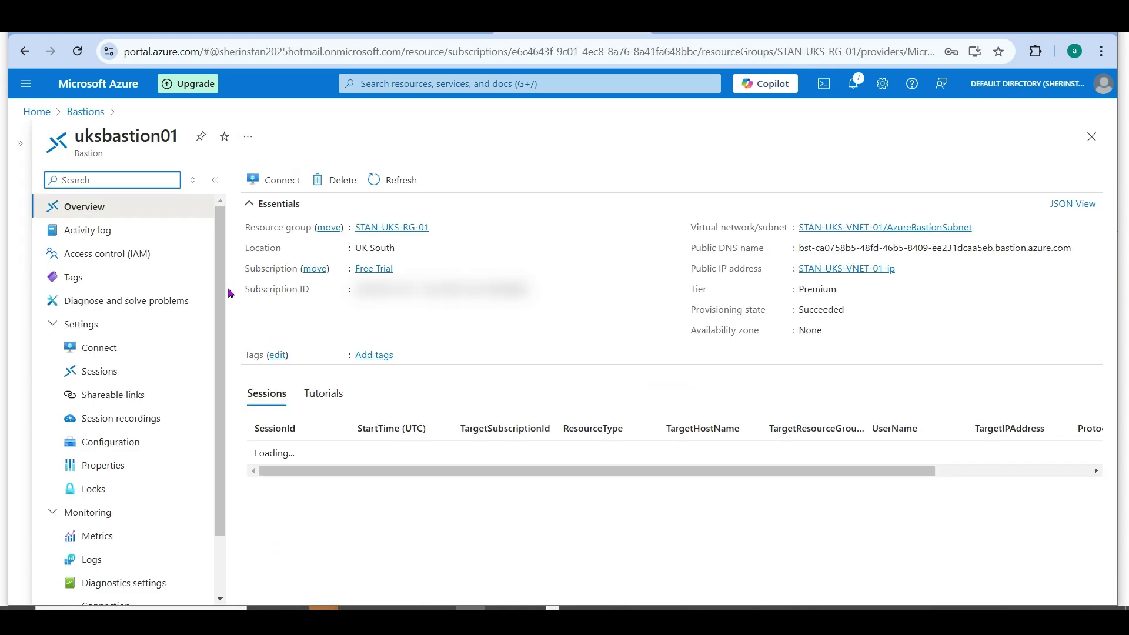
pyautogui.scroll(-1, 213, 419)
pyautogui.click(150, 348)
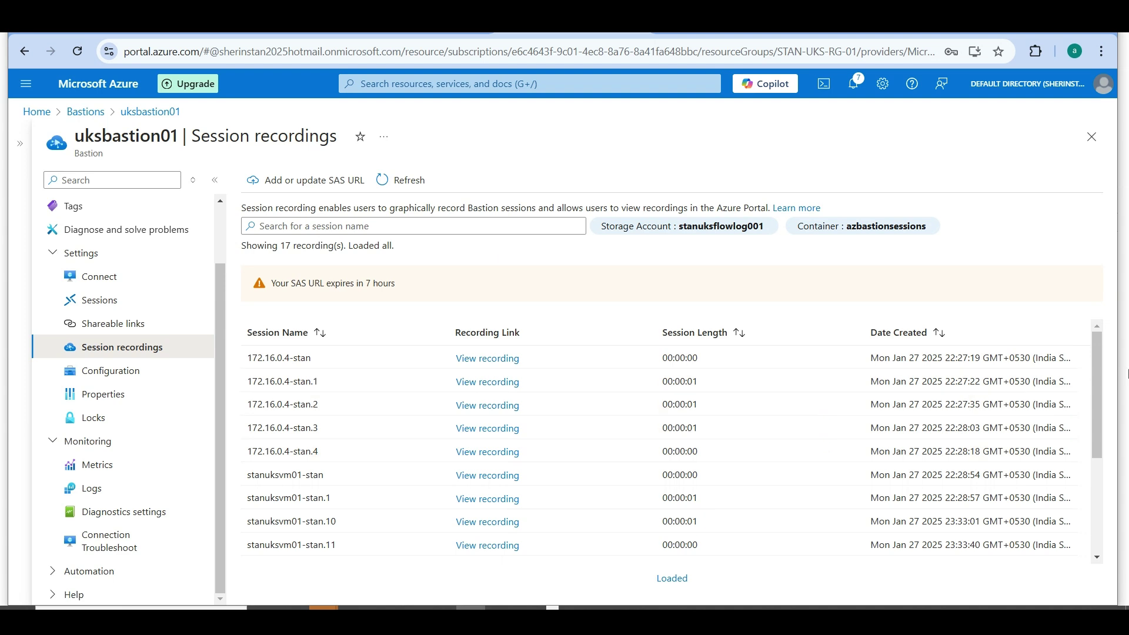
pyautogui.moveTo(1097, 393); pyautogui.dragTo(1092, 495)
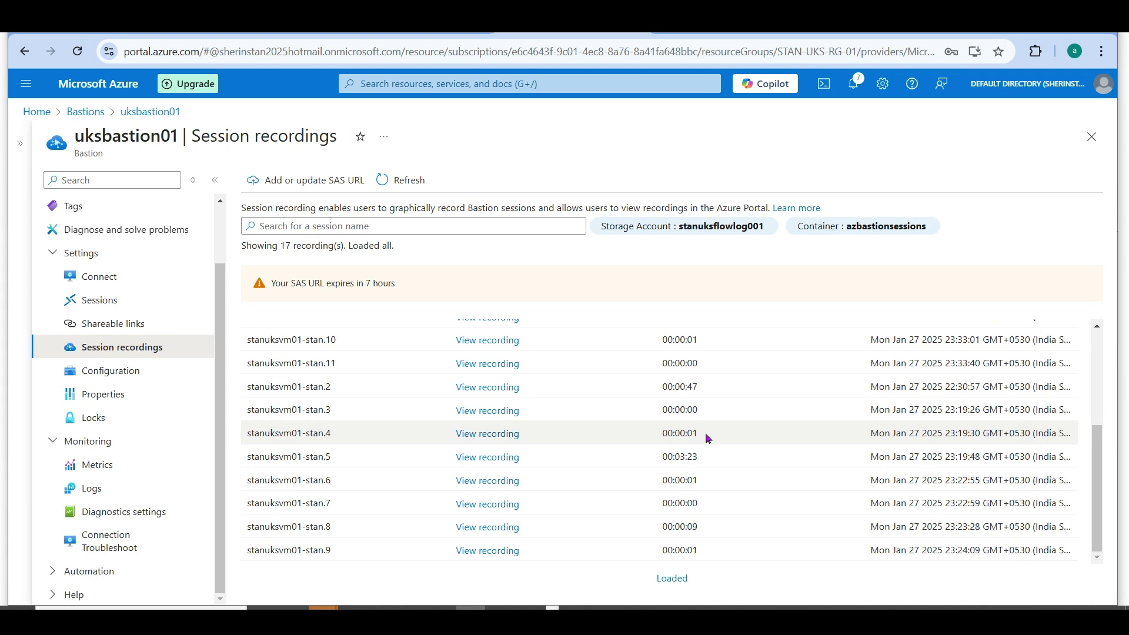
# Open the stanuksvm01-stan.5 session recording, play it, and skip ahead in the playback.
pyautogui.moveTo(703, 456); pyautogui.dragTo(651, 455)
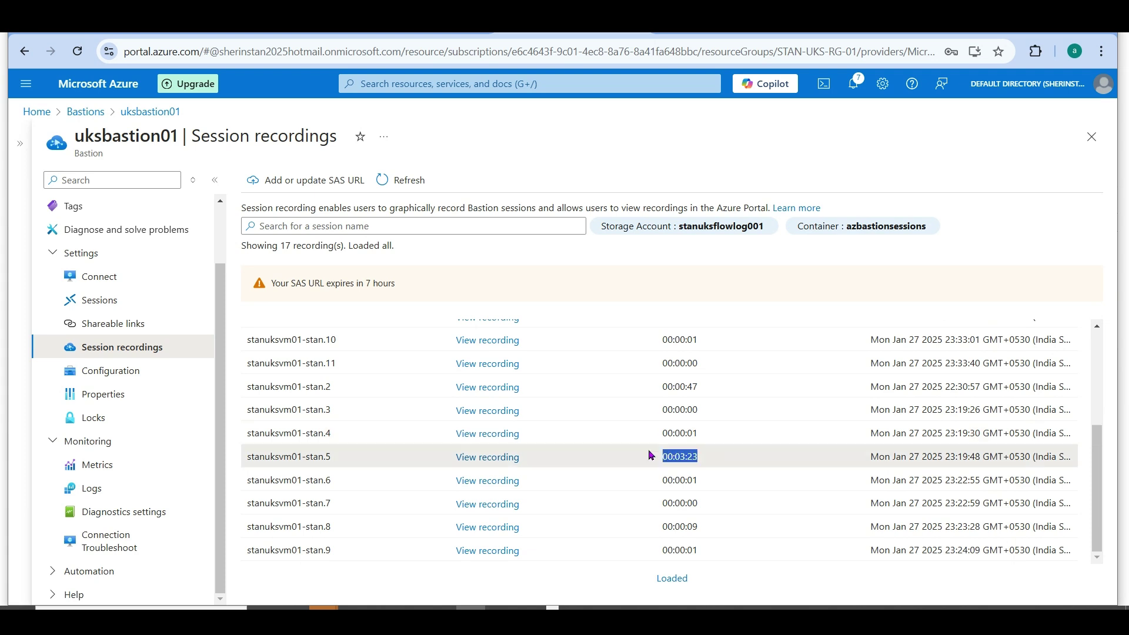
pyautogui.click(498, 460)
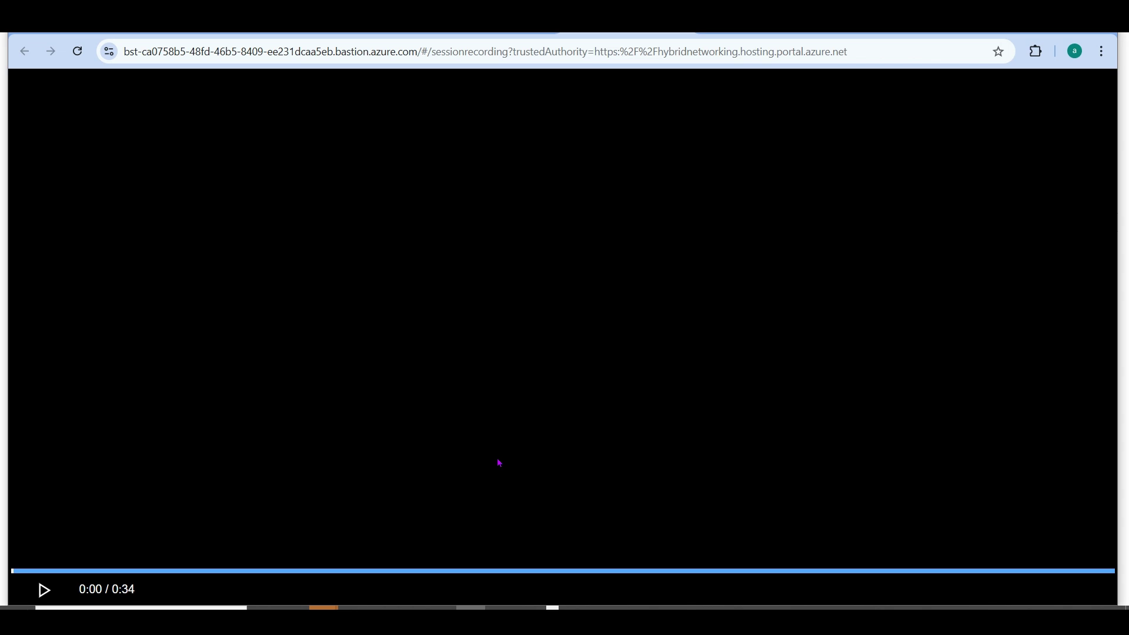
pyautogui.click(44, 589)
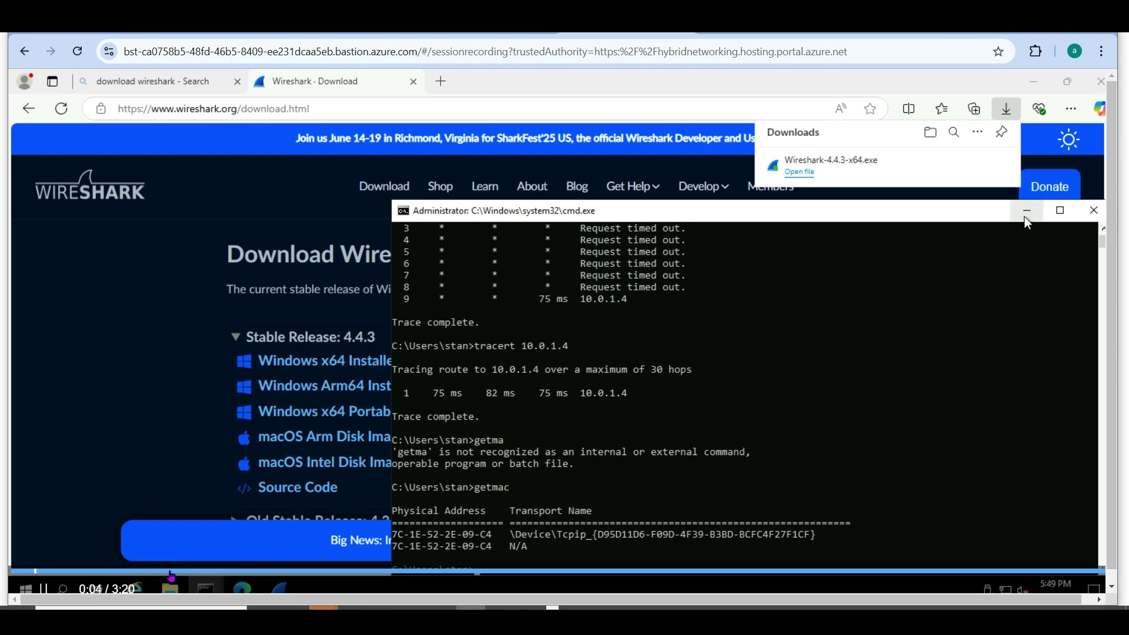
pyautogui.click(170, 571)
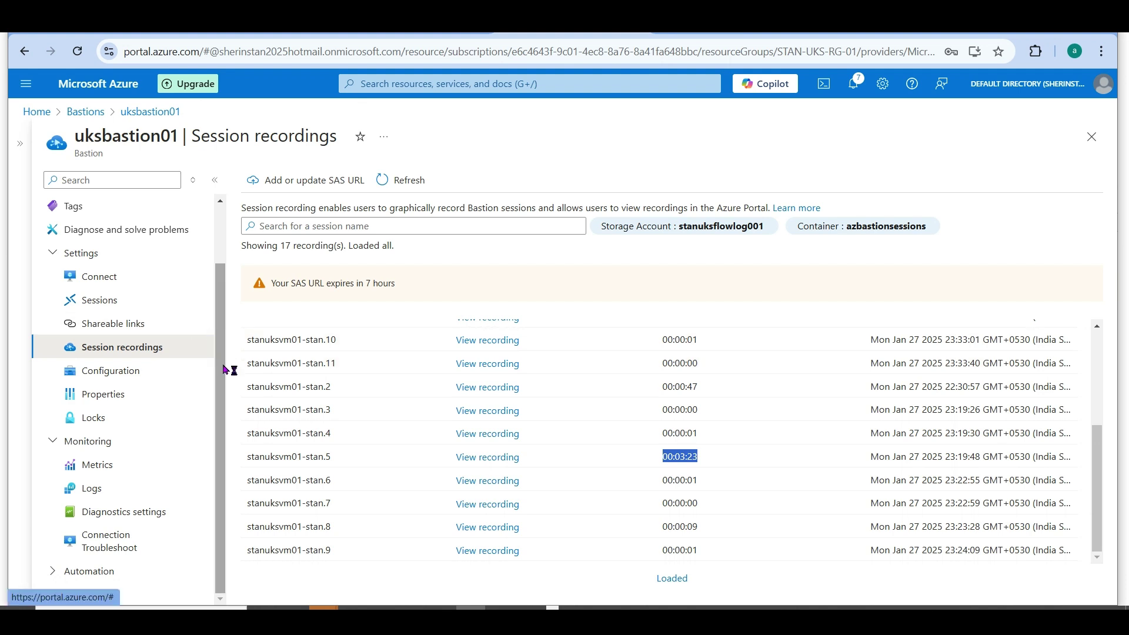
# Leave uksbastion01's Session recordings and return to the portal's home page.
pyautogui.scroll(2, 226, 462)
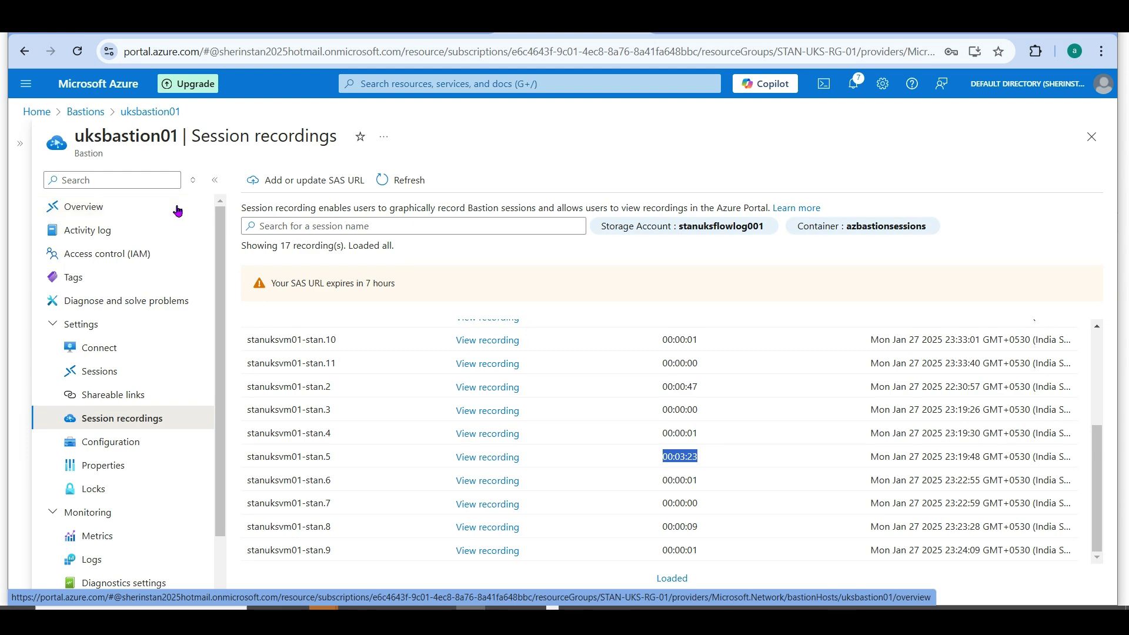
pyautogui.click(82, 111)
pyautogui.click(40, 112)
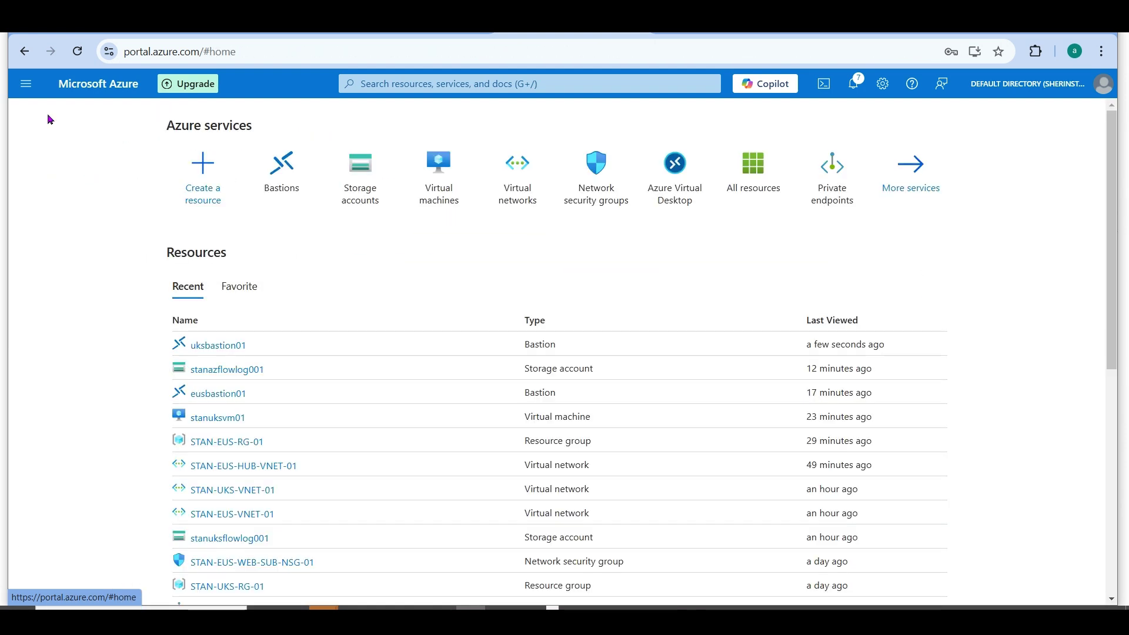
pyautogui.moveTo(751, 193)
pyautogui.hotkey('alt', 'Tab')
pyautogui.hotkey('alt', 'Tab')
pyautogui.hotkey('alt', 'Tab')
pyautogui.hotkey('alt', 'Tab')
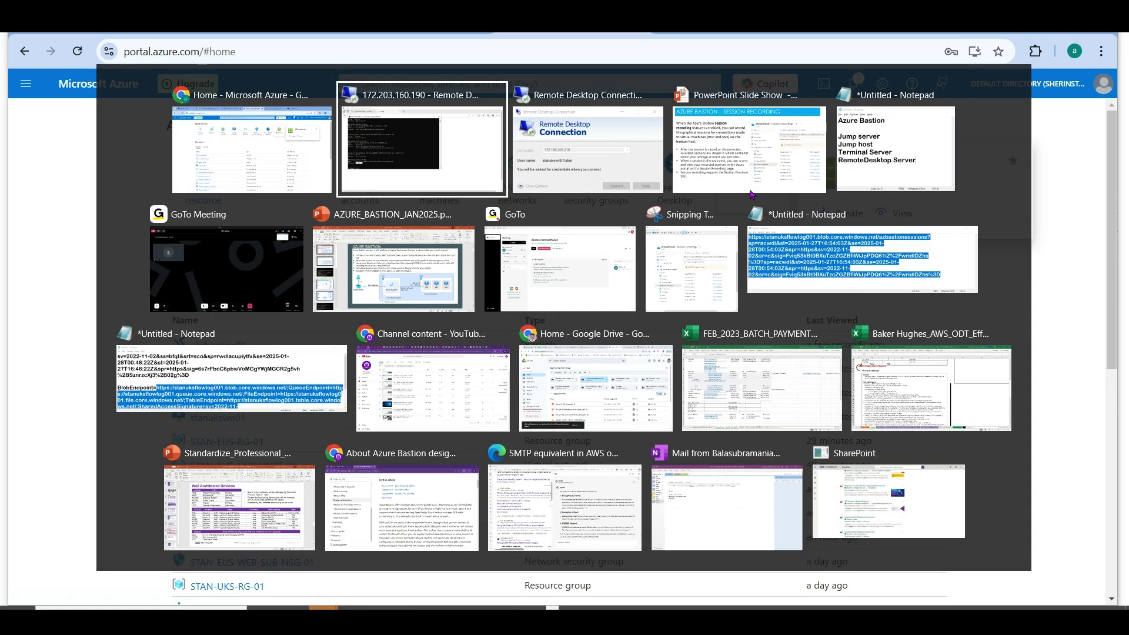
pyautogui.press('Escape')
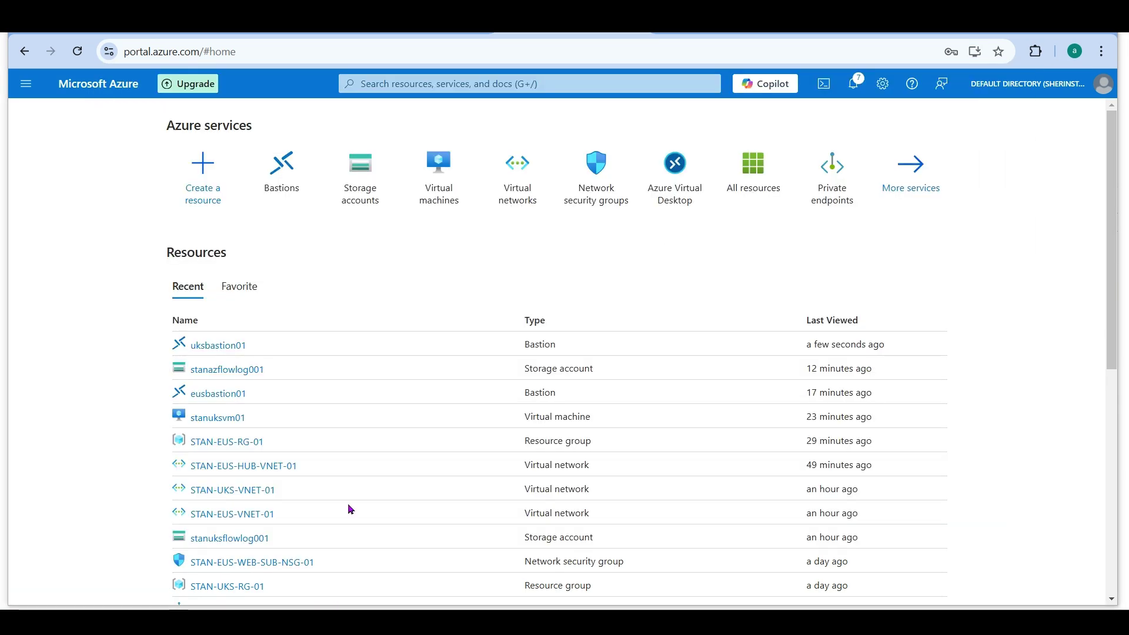